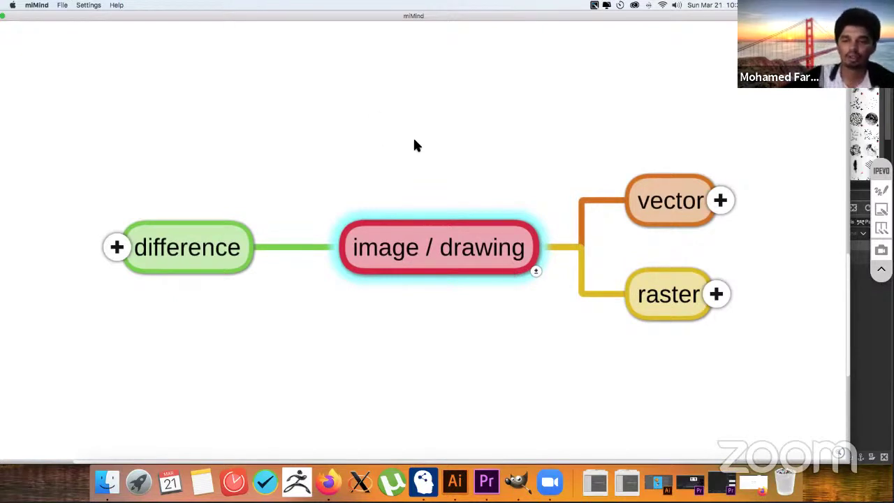
# - Expand the raster branch through software to gimp, and the vector branch through software to illustrator
pyautogui.click(715, 294)
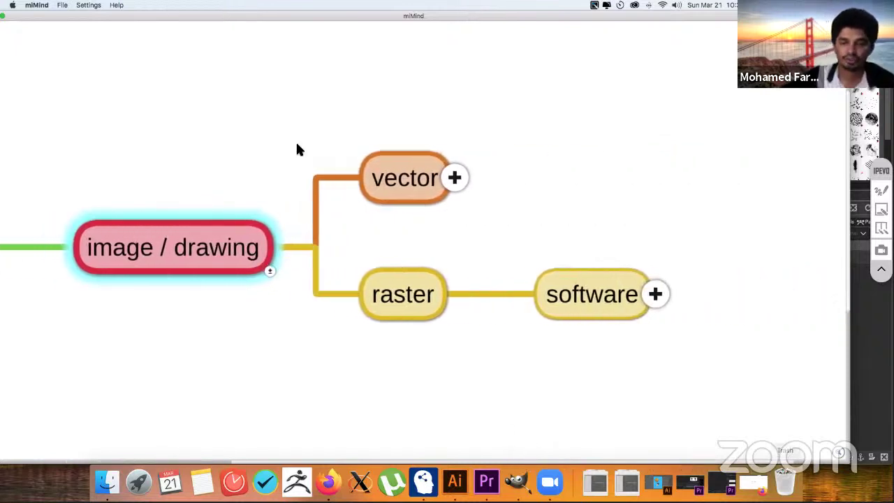
pyautogui.click(655, 294)
pyautogui.write('gimp')
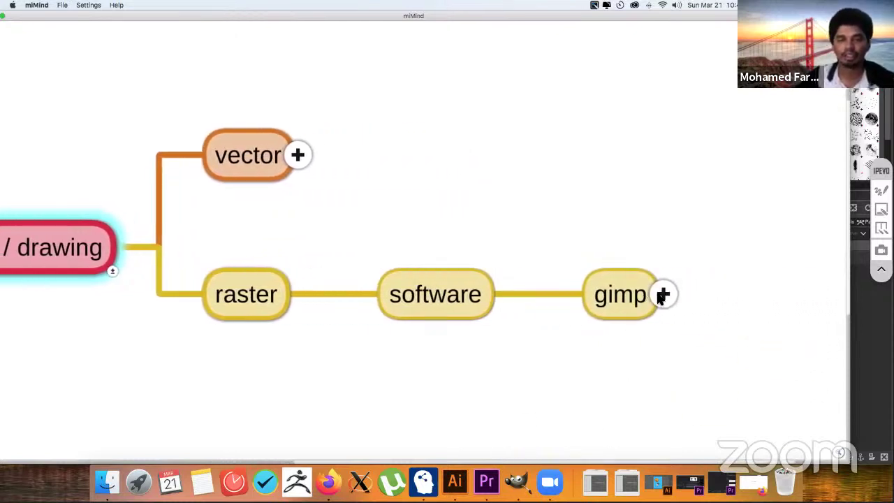
pyautogui.click(295, 155)
pyautogui.write('software')
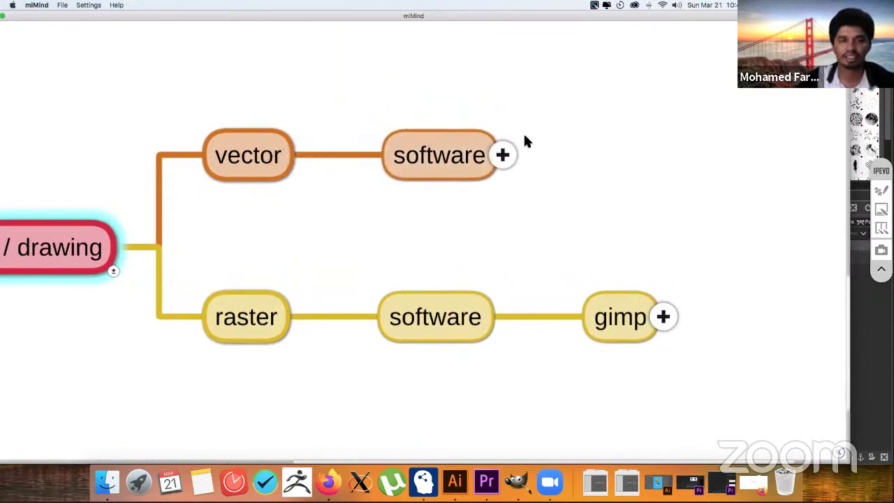
pyautogui.click(502, 155)
pyautogui.write('illustrator')
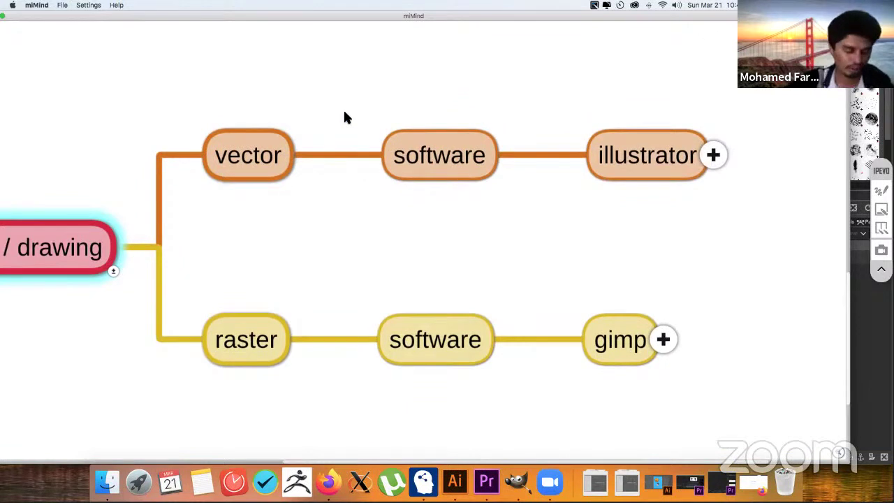
# - Expand the difference branch and view its VECTOR VS RASTER picture enlarged, closing it when finished
pyautogui.scroll(-5, 334, 225)
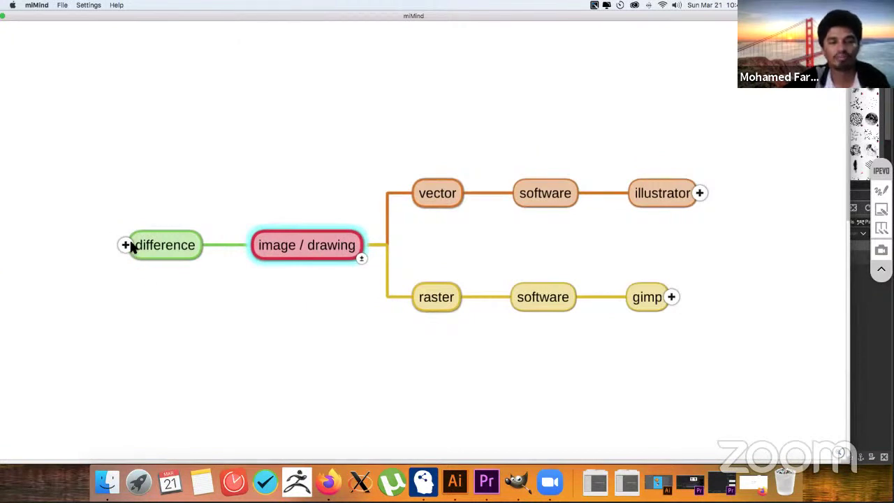
pyautogui.click(125, 244)
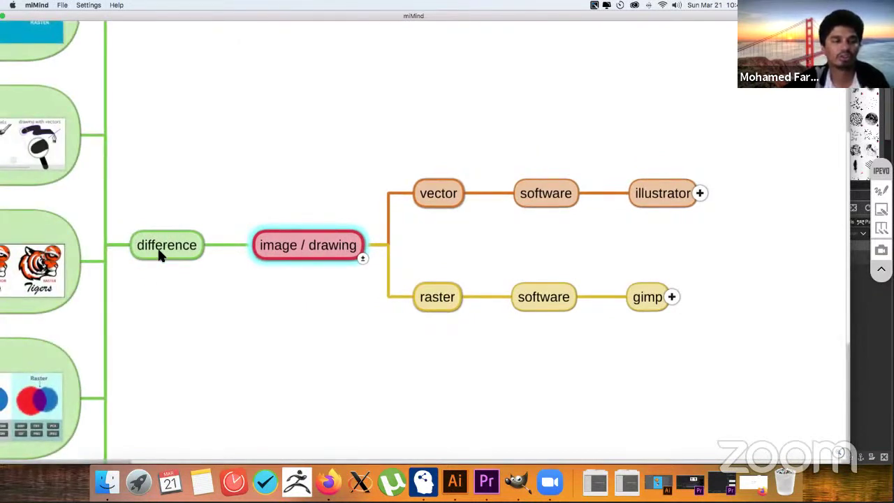
pyautogui.click(190, 79)
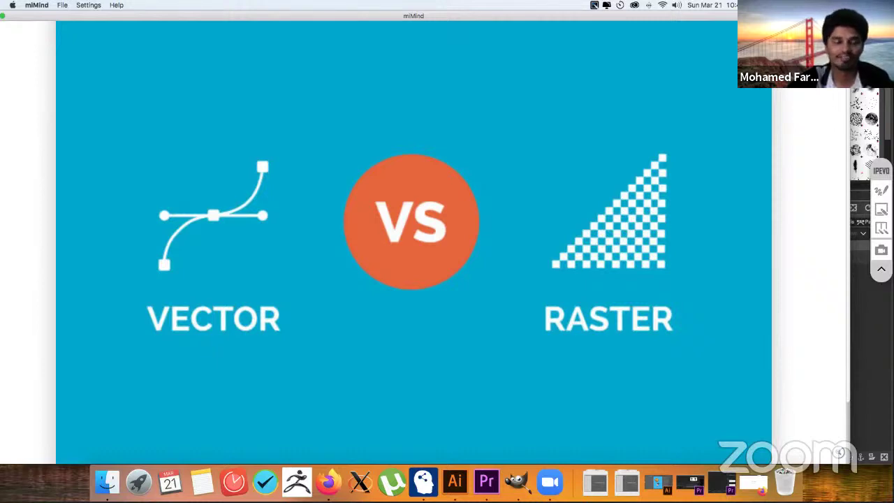
pyautogui.press('Escape')
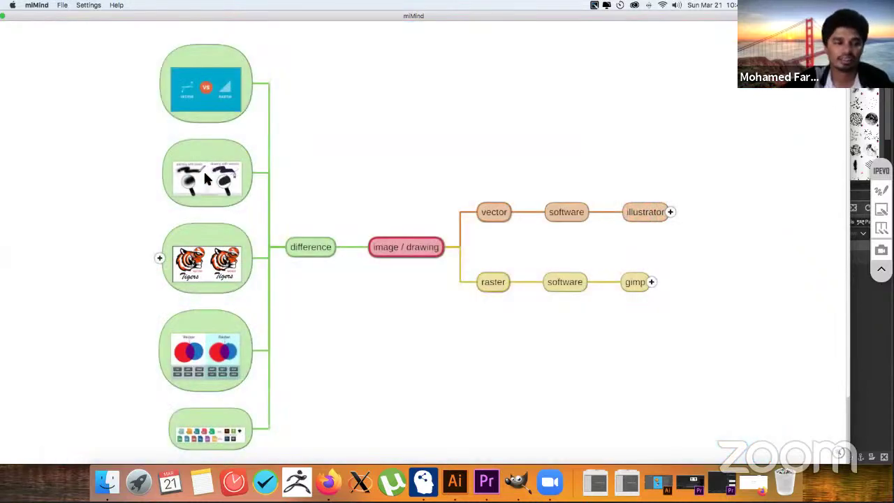
# - Enlarge the painting-with-pixels picture and circle anchor points on the vector stroke's upper outline with the red pen
pyautogui.click(205, 173)
pyautogui.click(204, 179)
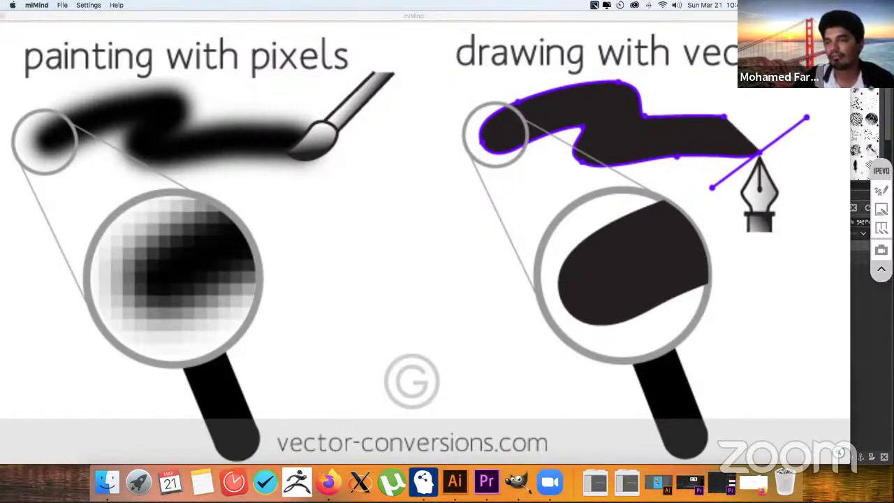
pyautogui.click(881, 192)
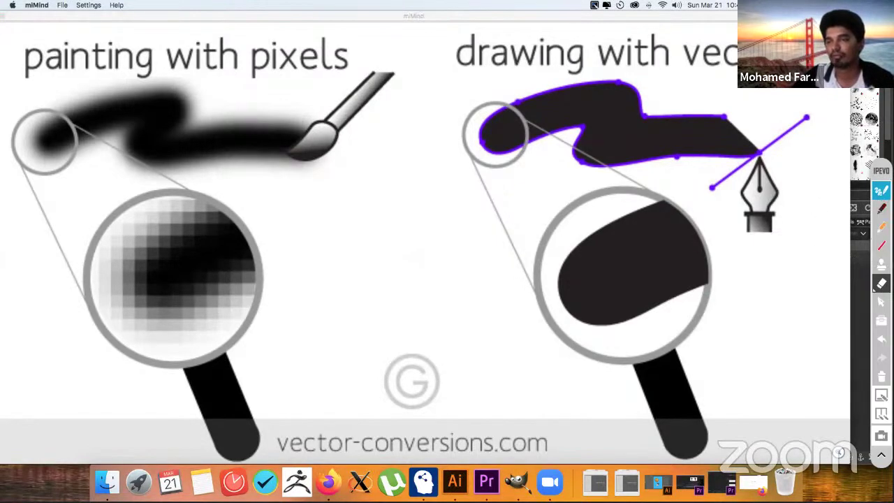
pyautogui.click(881, 208)
pyautogui.moveTo(632, 72); pyautogui.dragTo(631, 77)
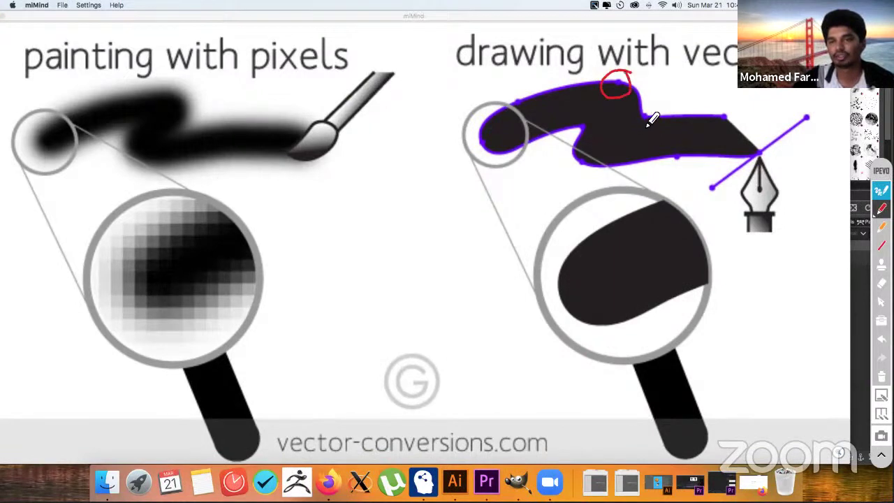
pyautogui.moveTo(650, 121); pyautogui.dragTo(645, 112)
pyautogui.moveTo(734, 110); pyautogui.dragTo(726, 122)
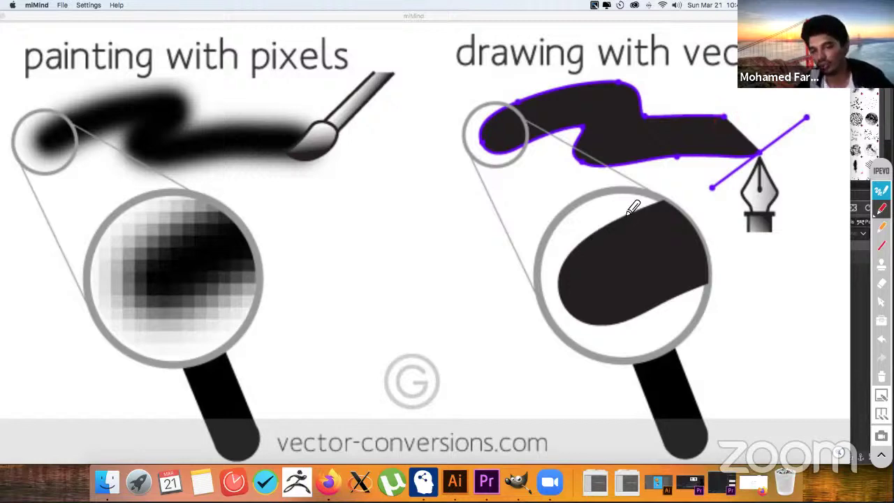
# - Trace the smooth edge in the vector magnifier and the blocky area in the pixel magnifier in red, and leave annotation mode
pyautogui.moveTo(618, 217); pyautogui.dragTo(567, 264)
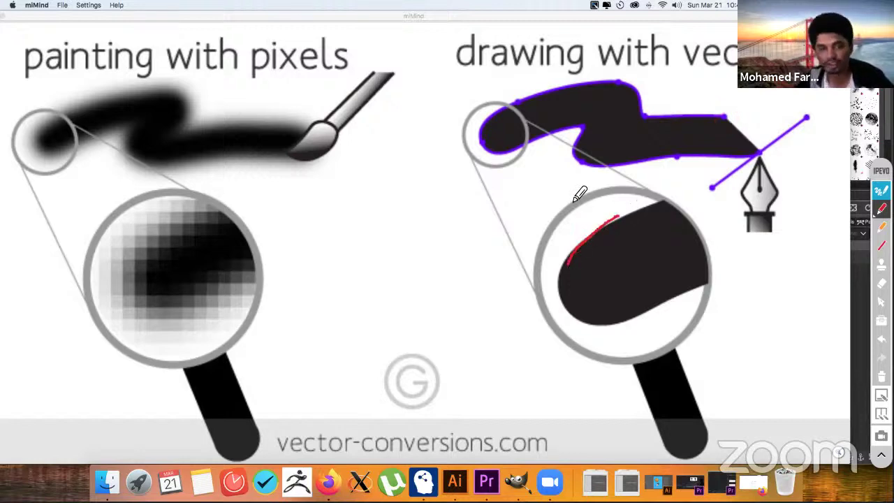
pyautogui.moveTo(186, 198)
pyautogui.mouseDown()
pyautogui.moveTo(128, 235)
pyautogui.moveTo(176, 276)
pyautogui.moveTo(190, 180)
pyautogui.mouseUp()
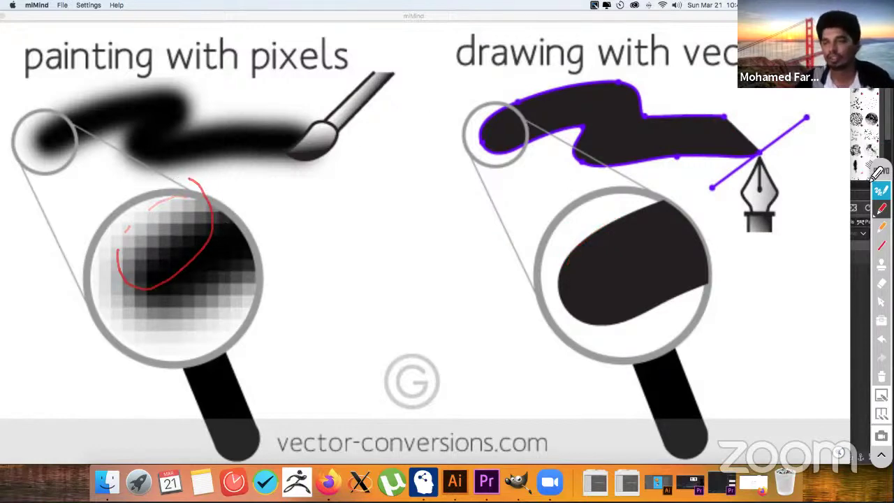
pyautogui.click(882, 185)
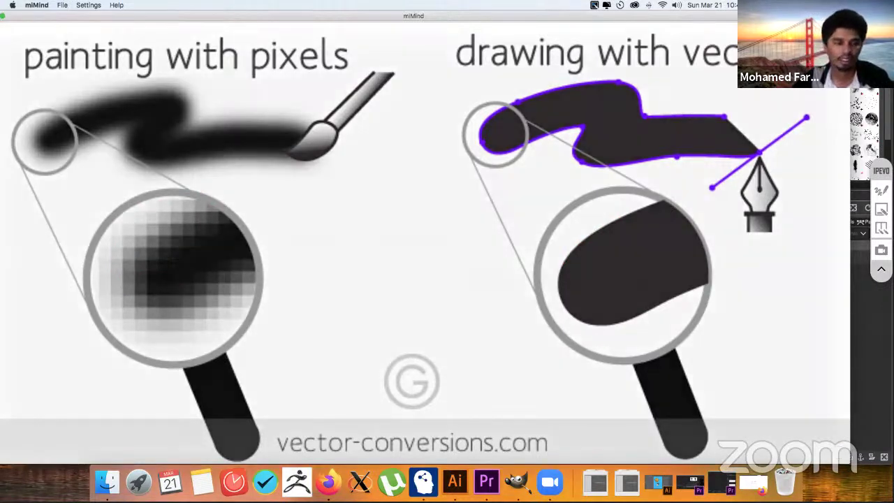
# - View the Tigers logo comparison and the overlapping-circles Vector and Raster comparison enlarged, closing each one
pyautogui.click(207, 276)
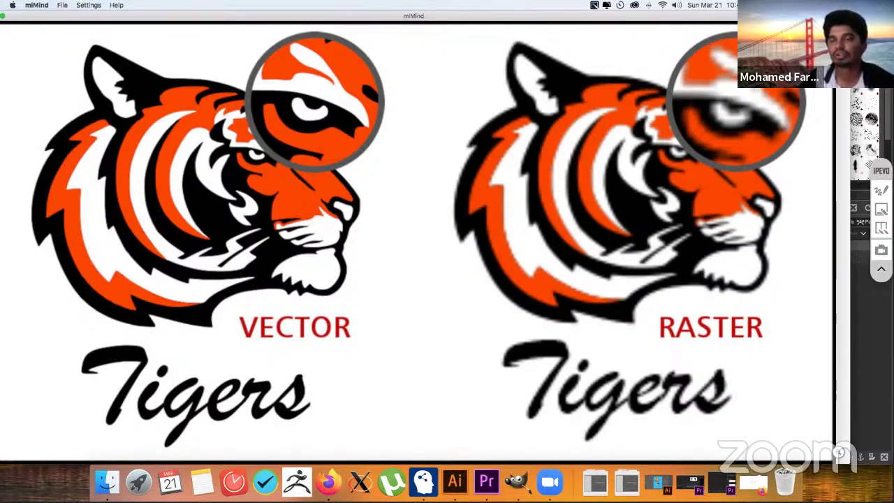
pyautogui.click(431, 200)
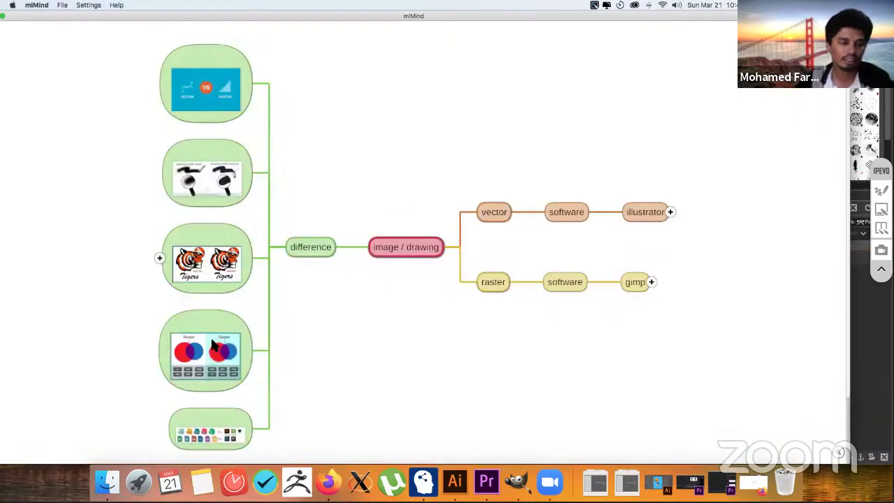
pyautogui.click(211, 341)
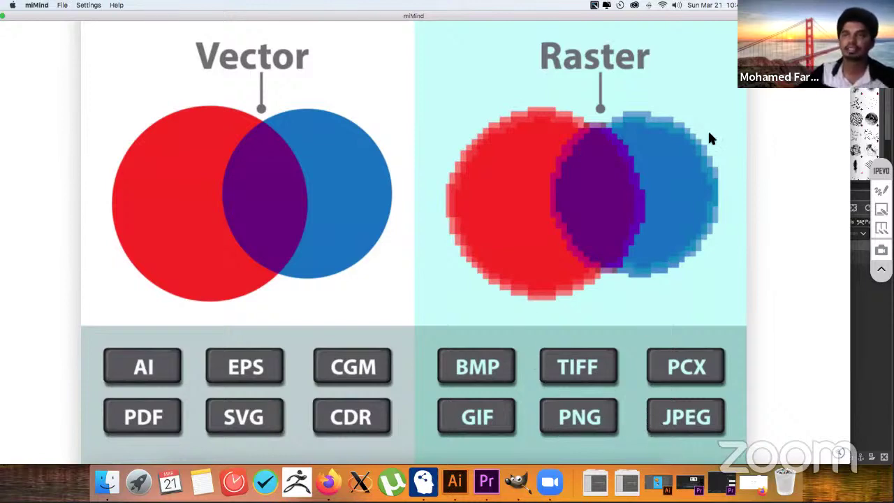
pyautogui.click(254, 345)
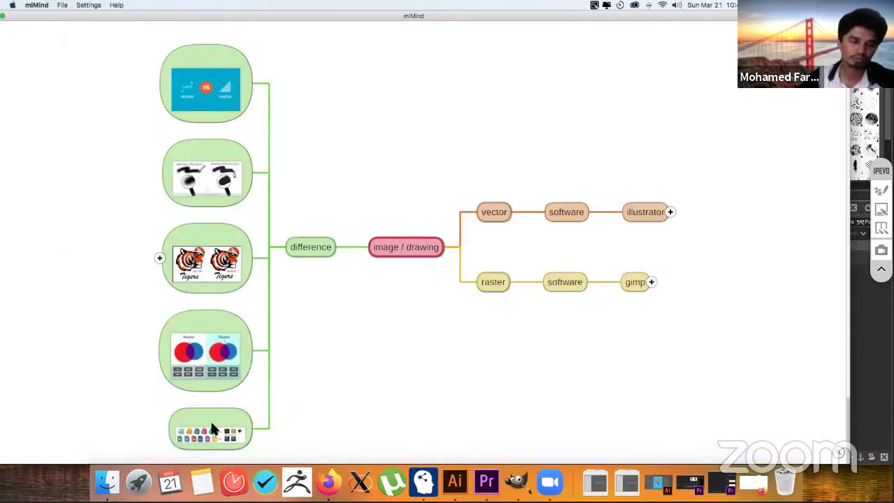
# - Enlarge the file types picture and mark the vector file types and their programs in red, with an arrow to Inkscape
pyautogui.click(212, 427)
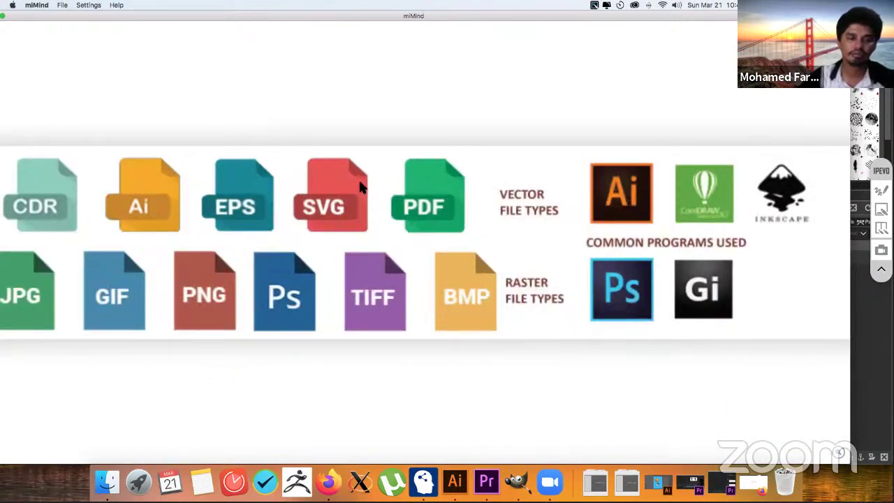
pyautogui.click(881, 194)
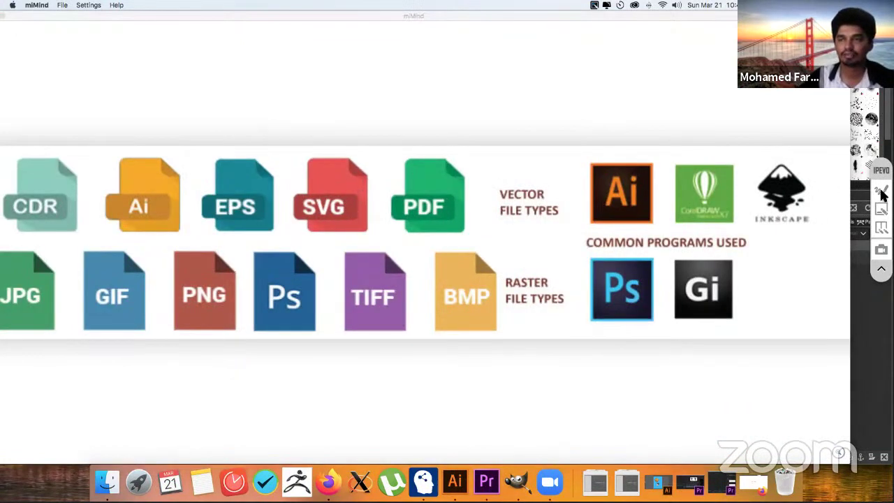
pyautogui.click(881, 193)
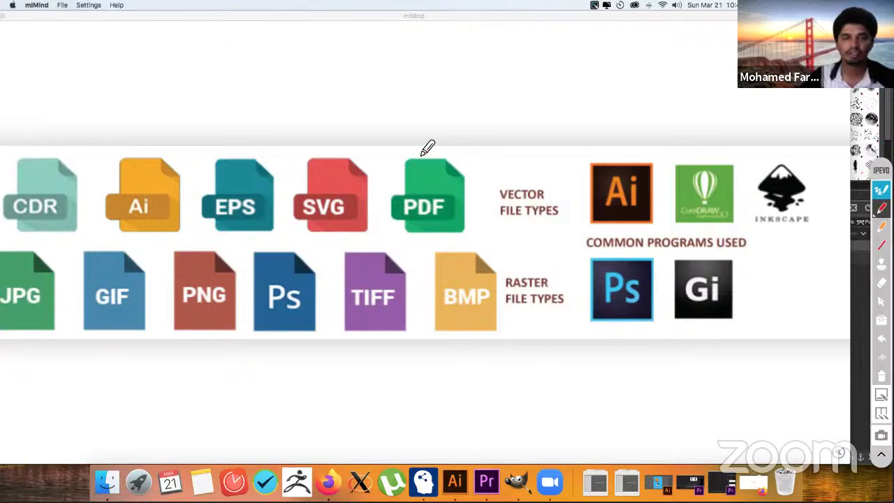
pyautogui.moveTo(425, 150); pyautogui.dragTo(268, 131)
pyautogui.moveTo(196, 127)
pyautogui.mouseDown()
pyautogui.moveTo(27, 192)
pyautogui.moveTo(69, 228)
pyautogui.moveTo(297, 232)
pyautogui.moveTo(506, 204)
pyautogui.moveTo(502, 171)
pyautogui.moveTo(444, 145)
pyautogui.mouseUp()
pyautogui.moveTo(552, 175)
pyautogui.mouseDown()
pyautogui.moveTo(584, 159)
pyautogui.moveTo(681, 144)
pyautogui.moveTo(676, 158)
pyautogui.moveTo(657, 160)
pyautogui.mouseUp()
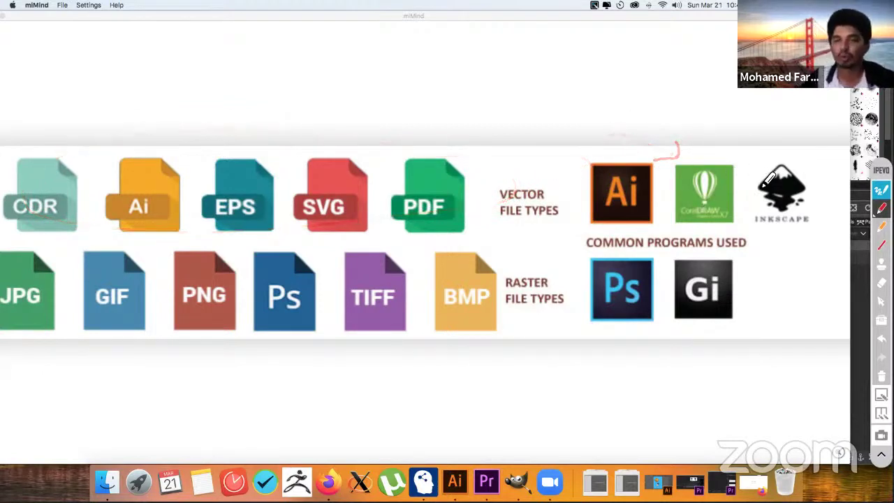
pyautogui.moveTo(726, 152); pyautogui.dragTo(769, 168)
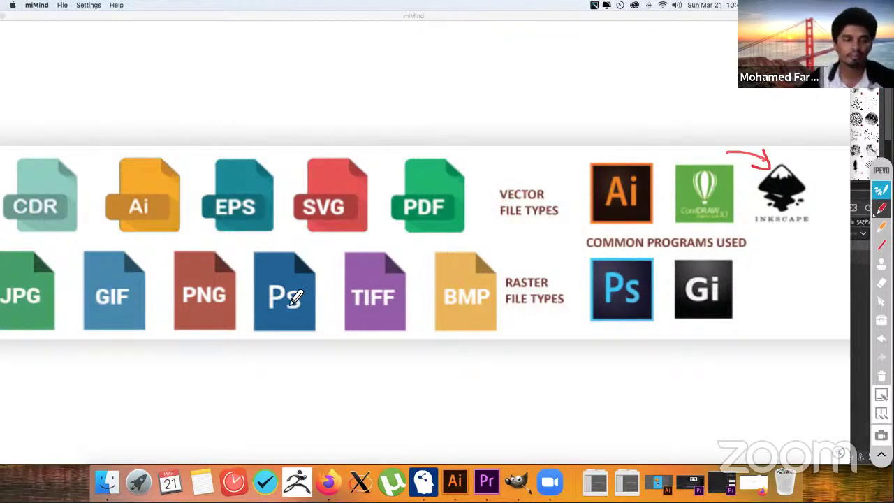
# - Circle the row of raster file types in red and draw arrows toward the Ps and Gi program icons
pyautogui.click(438, 260)
pyautogui.moveTo(385, 257)
pyautogui.mouseDown()
pyautogui.moveTo(18, 289)
pyautogui.moveTo(77, 317)
pyautogui.moveTo(424, 305)
pyautogui.moveTo(411, 246)
pyautogui.mouseUp()
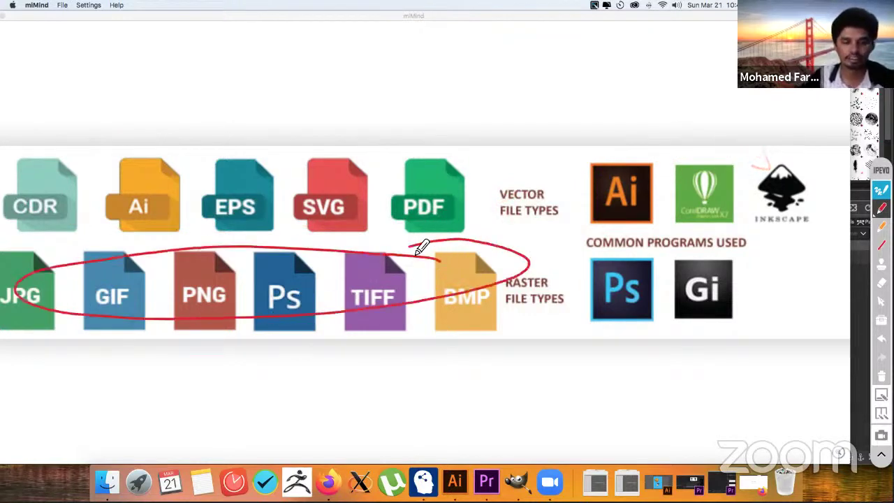
pyautogui.moveTo(526, 342); pyautogui.dragTo(578, 324)
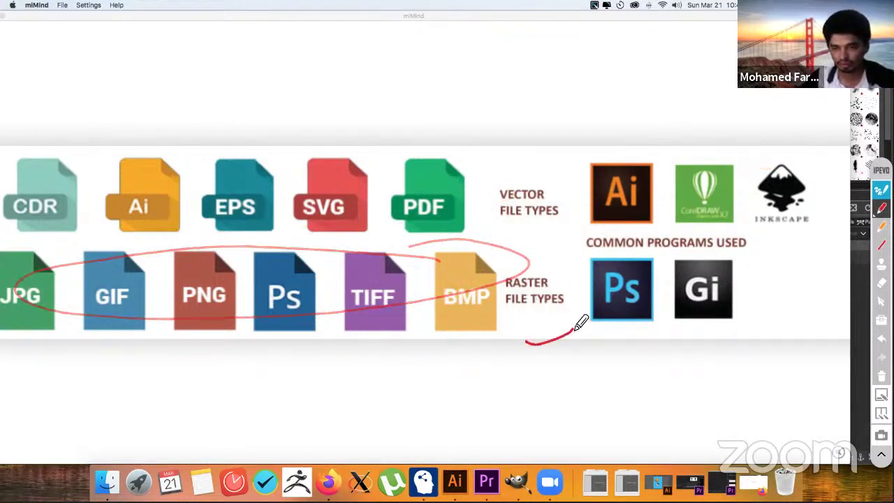
pyautogui.moveTo(651, 353)
pyautogui.mouseDown()
pyautogui.moveTo(689, 332)
pyautogui.moveTo(697, 343)
pyautogui.mouseUp()
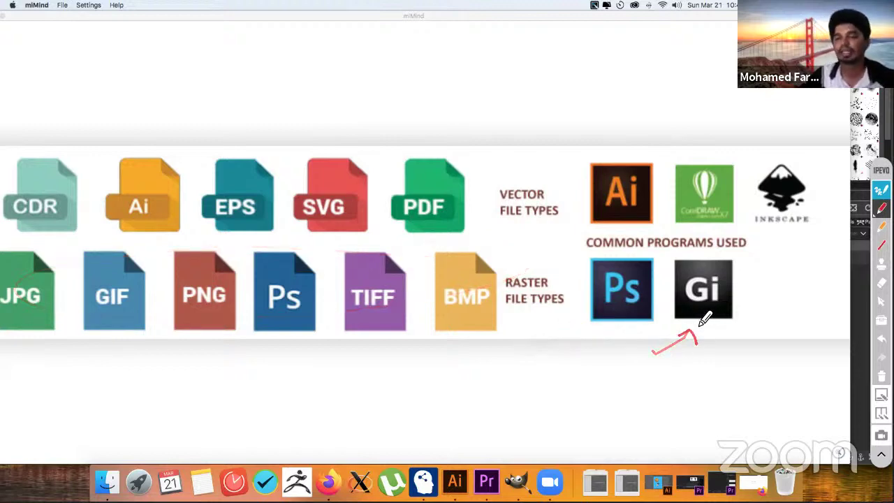
# - Handwrite red notes beneath the Ps and Gi program icons
pyautogui.moveTo(613, 334); pyautogui.dragTo(613, 353)
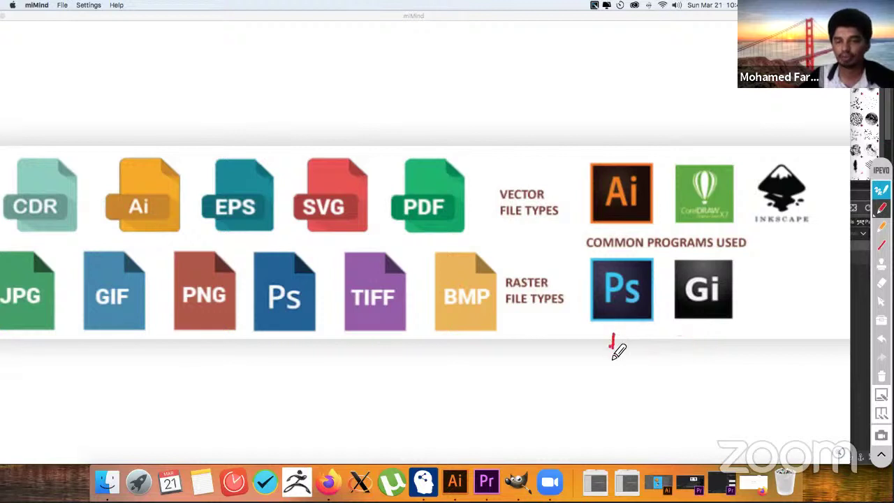
pyautogui.moveTo(571, 374)
pyautogui.mouseDown()
pyautogui.moveTo(613, 397)
pyautogui.moveTo(615, 370)
pyautogui.mouseUp()
pyautogui.moveTo(702, 319); pyautogui.dragTo(705, 347)
pyautogui.moveTo(705, 395)
pyautogui.mouseDown()
pyautogui.moveTo(701, 377)
pyautogui.moveTo(726, 386)
pyautogui.moveTo(706, 388)
pyautogui.mouseUp()
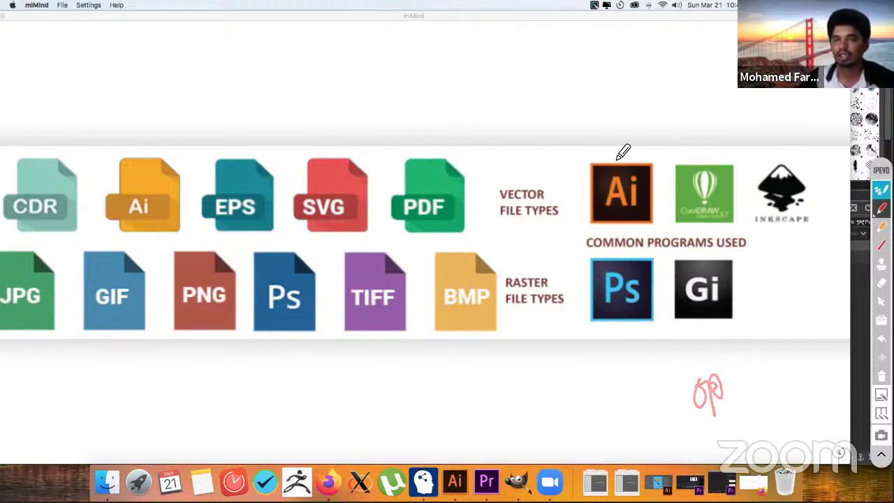
# - Mark the Ai icon, write an underlined "open" with an arrow above Inkscape, and add a mark below the Gi icon
pyautogui.moveTo(615, 154)
pyautogui.mouseDown()
pyautogui.moveTo(620, 126)
pyautogui.moveTo(637, 142)
pyautogui.moveTo(638, 99)
pyautogui.moveTo(659, 114)
pyautogui.mouseUp()
pyautogui.moveTo(764, 120); pyautogui.dragTo(774, 150)
pyautogui.moveTo(774, 120)
pyautogui.mouseDown()
pyautogui.moveTo(782, 133)
pyautogui.moveTo(806, 113)
pyautogui.moveTo(808, 127)
pyautogui.mouseUp()
pyautogui.moveTo(749, 159)
pyautogui.mouseDown()
pyautogui.moveTo(811, 138)
pyautogui.moveTo(794, 178)
pyautogui.moveTo(798, 171)
pyautogui.mouseUp()
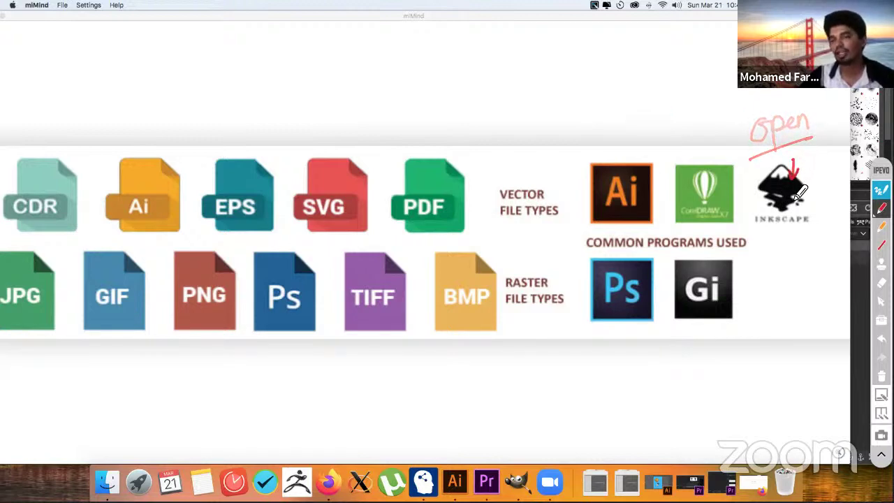
pyautogui.moveTo(703, 344)
pyautogui.mouseDown()
pyautogui.moveTo(698, 363)
pyautogui.moveTo(707, 353)
pyautogui.mouseUp()
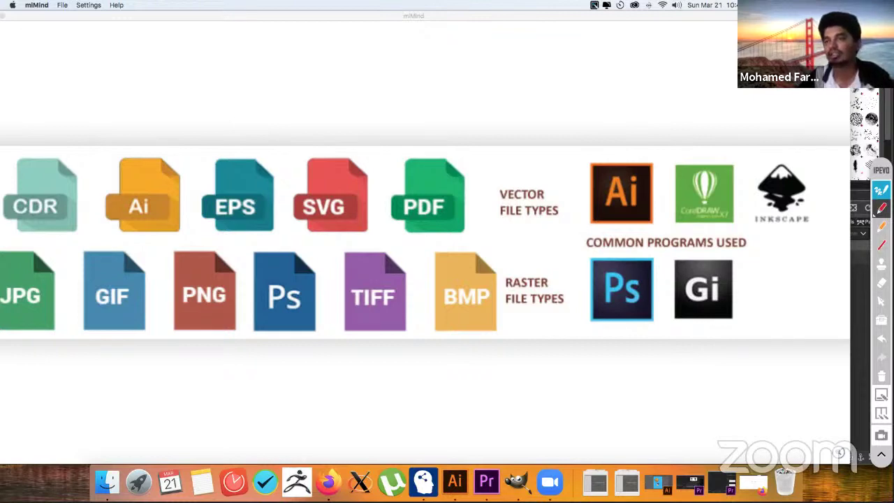
# - Leave annotation mode, close the file types picture, and collapse the branches of the image / drawing node
pyautogui.click(879, 190)
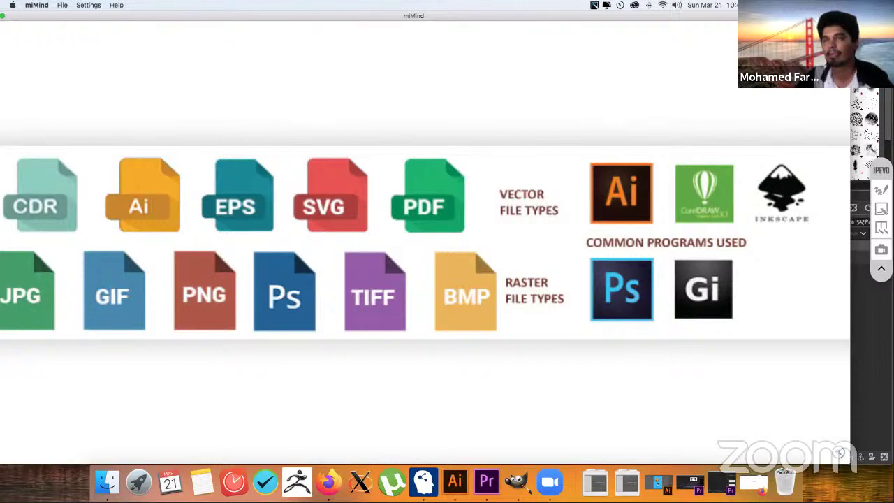
pyautogui.click(637, 134)
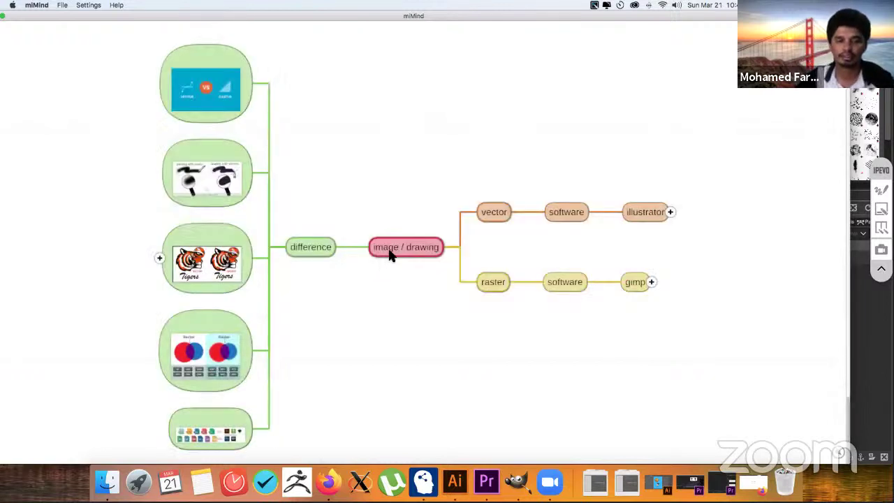
pyautogui.click(431, 250)
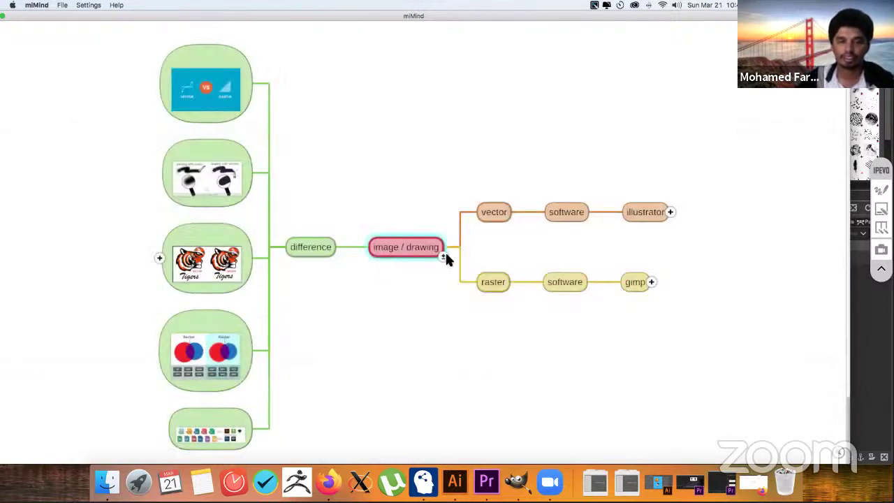
pyautogui.click(443, 258)
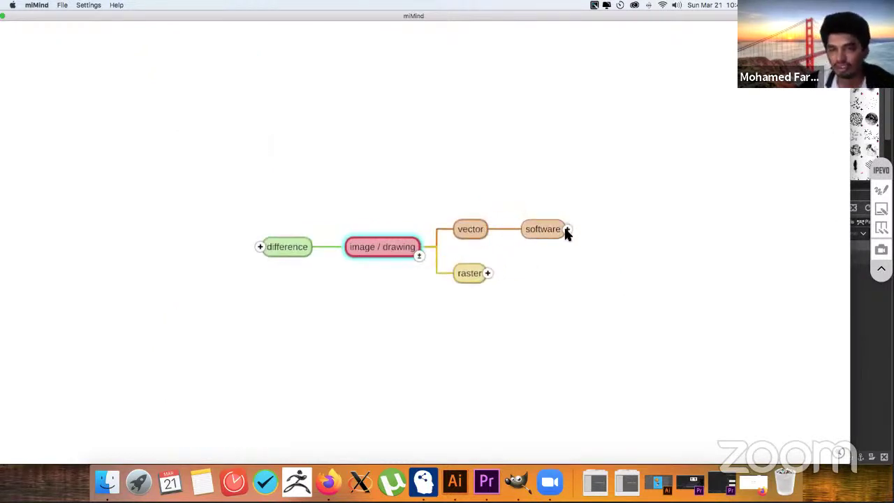
# - Expand the vector software branch through illustrator, layers, note of paper and 3 layer to reveal the individual layer nodes
pyautogui.click(567, 229)
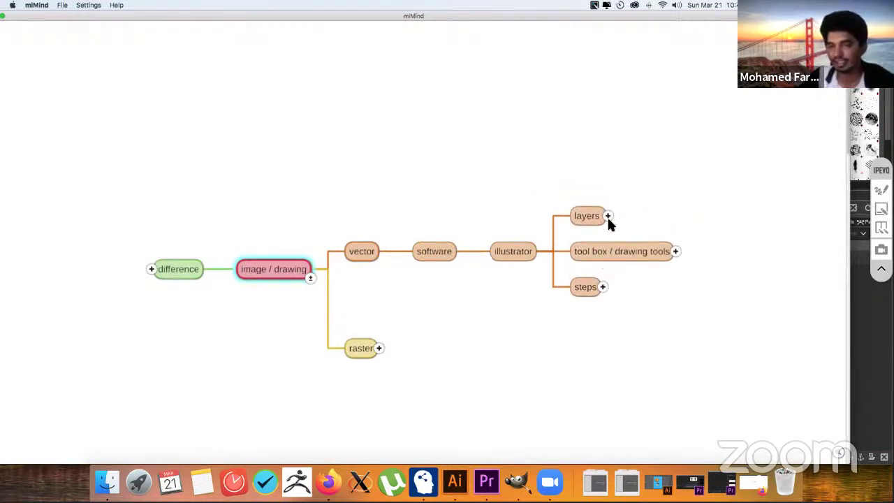
pyautogui.click(607, 215)
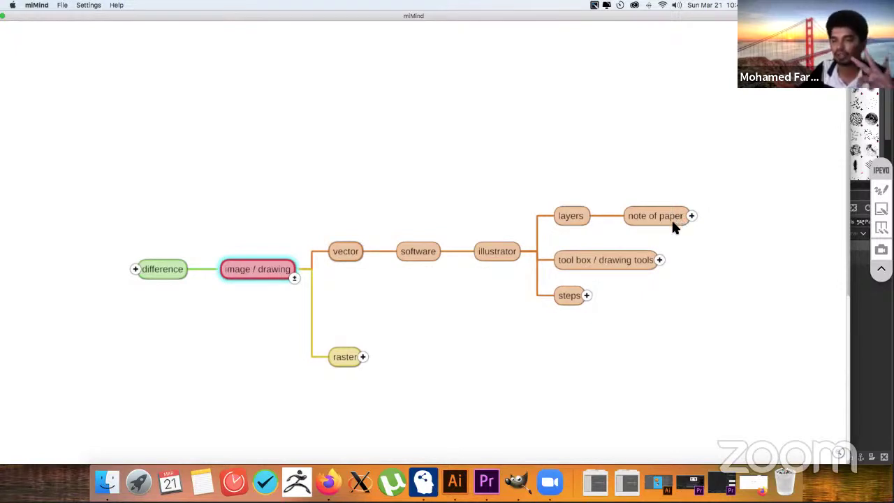
pyautogui.click(691, 216)
pyautogui.write('3 layer')
pyautogui.press('Return')
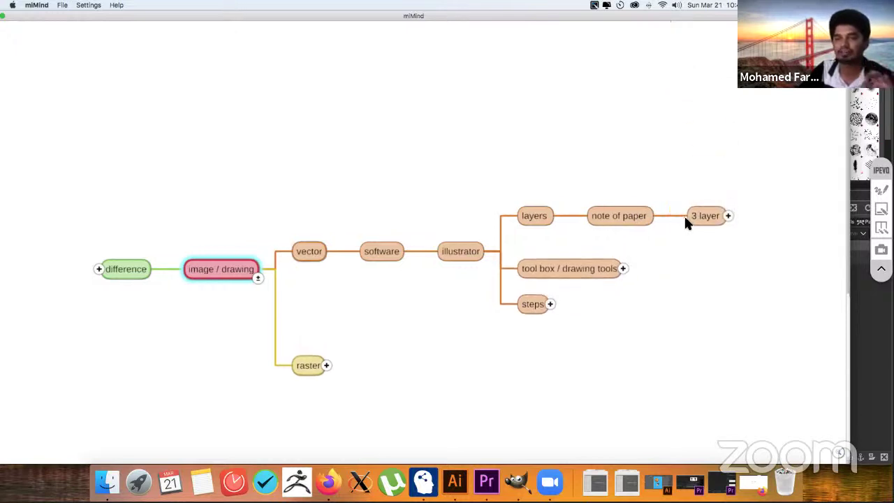
pyautogui.click(726, 215)
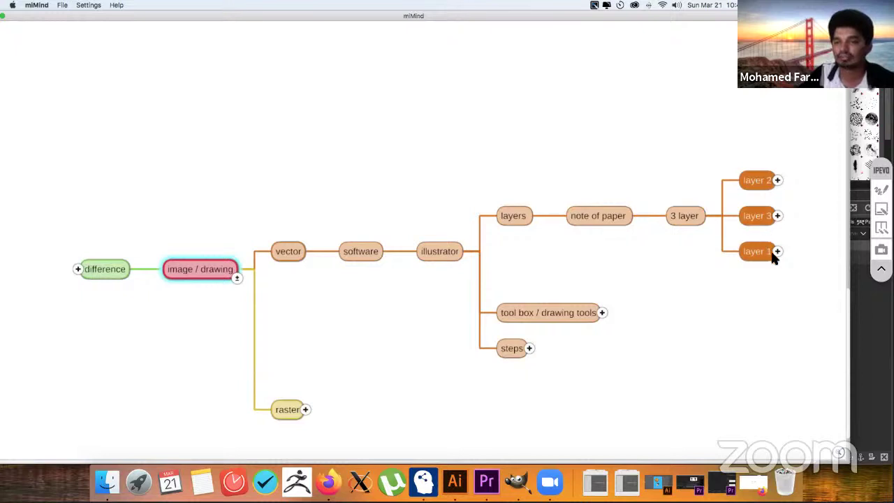
# - Expand layer 1, layer 2 and layer 3 under illustrator to reveal what each one is for
pyautogui.click(776, 250)
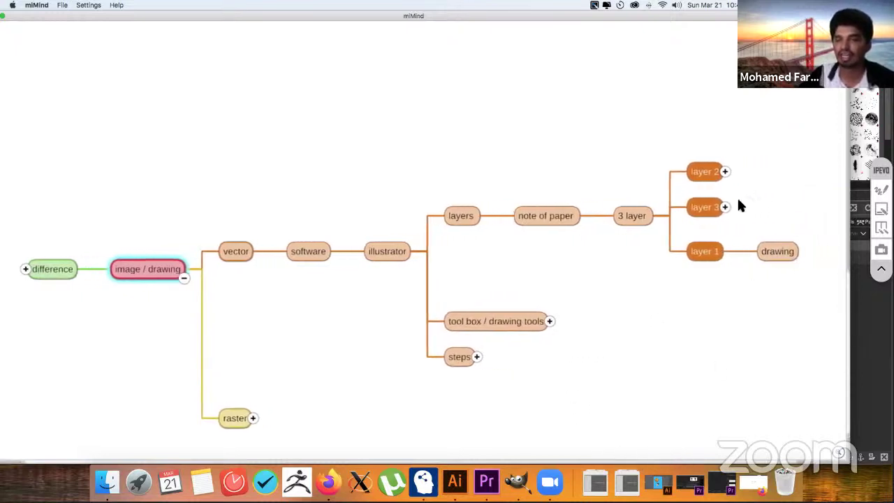
pyautogui.click(725, 171)
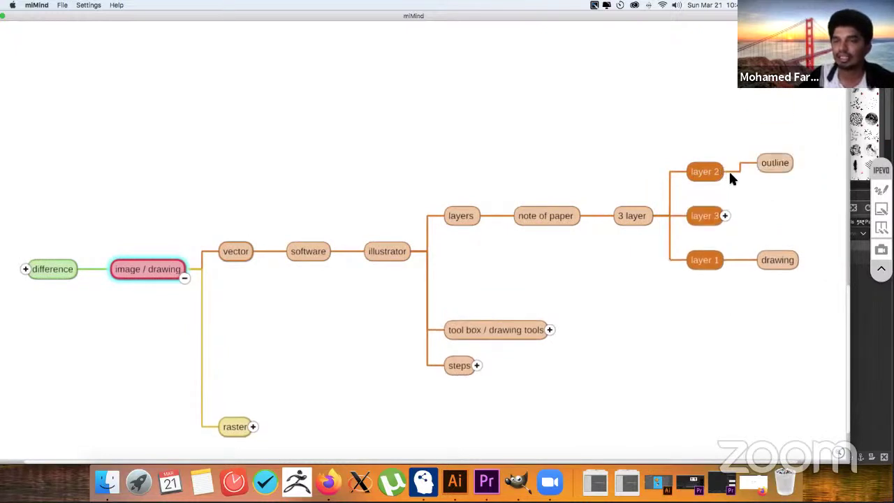
pyautogui.click(725, 216)
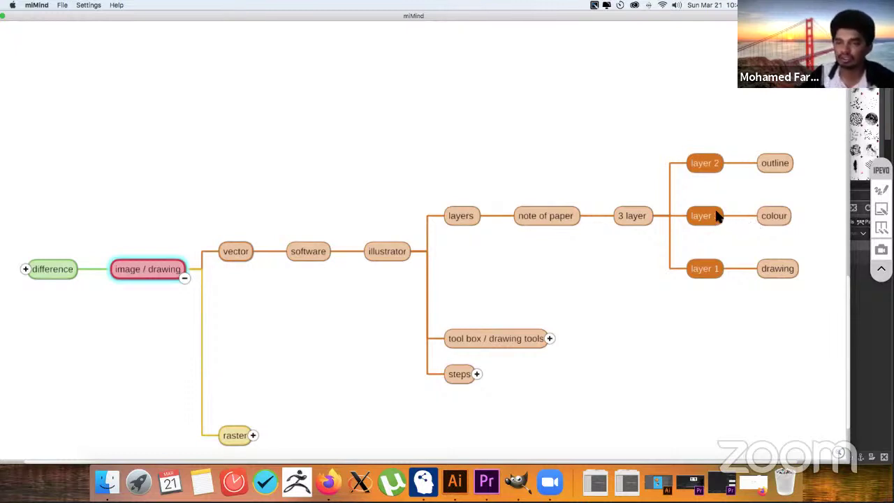
# - Expand illustrator's tool box / drawing tools branch and its tools node to list the individual tools
pyautogui.click(549, 338)
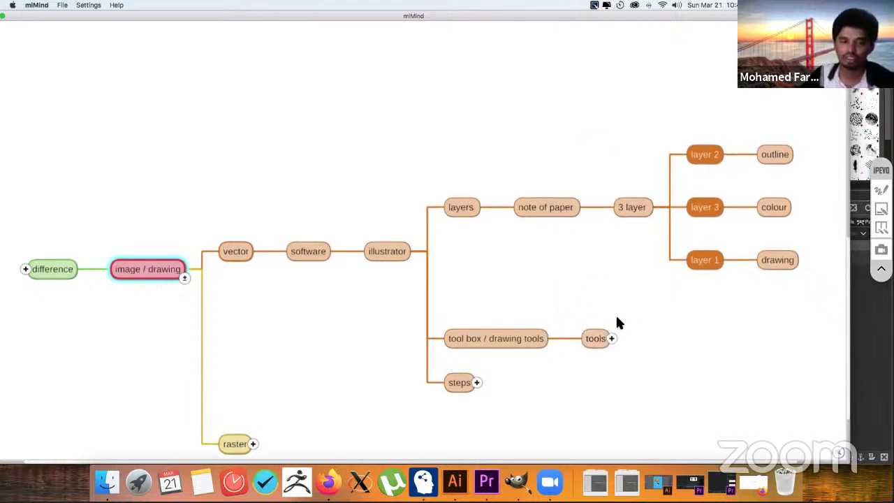
pyautogui.click(611, 338)
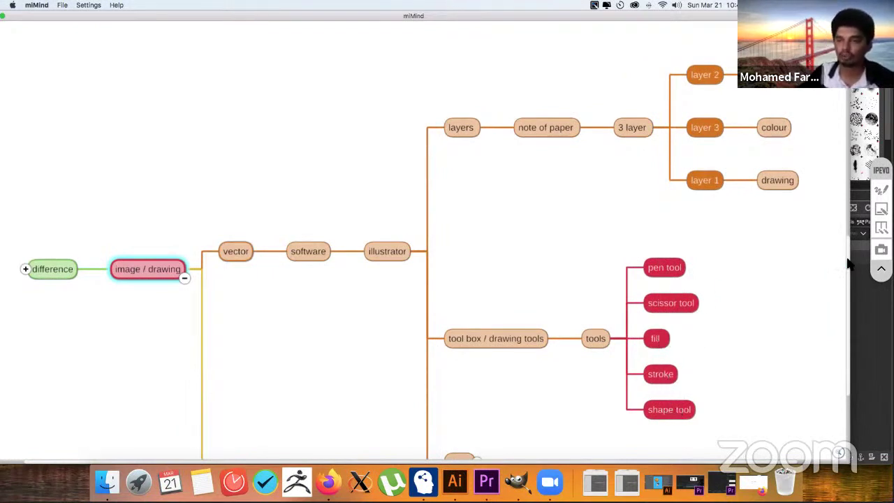
pyautogui.moveTo(846, 264); pyautogui.dragTo(845, 265)
pyautogui.scroll(-5, 846, 268)
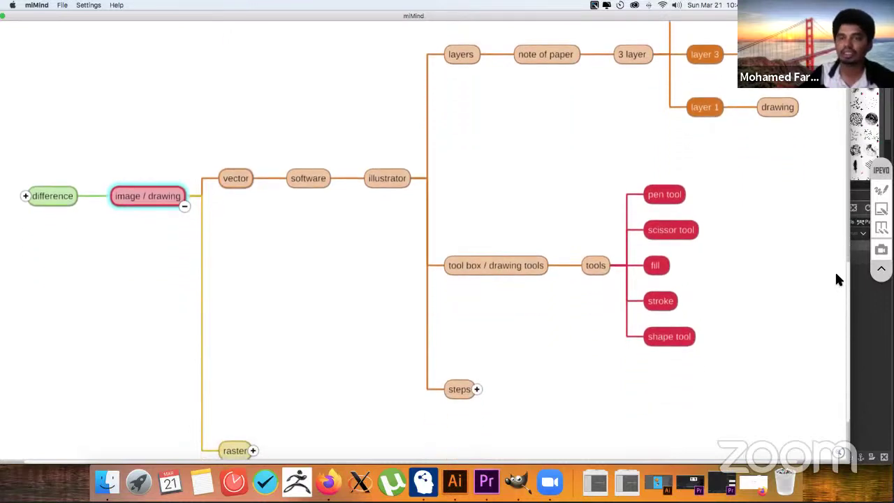
# - Expand illustrator's steps node into its numbered steps and review them together with the layers and tools branches
pyautogui.click(476, 389)
pyautogui.scroll(-2, 846, 242)
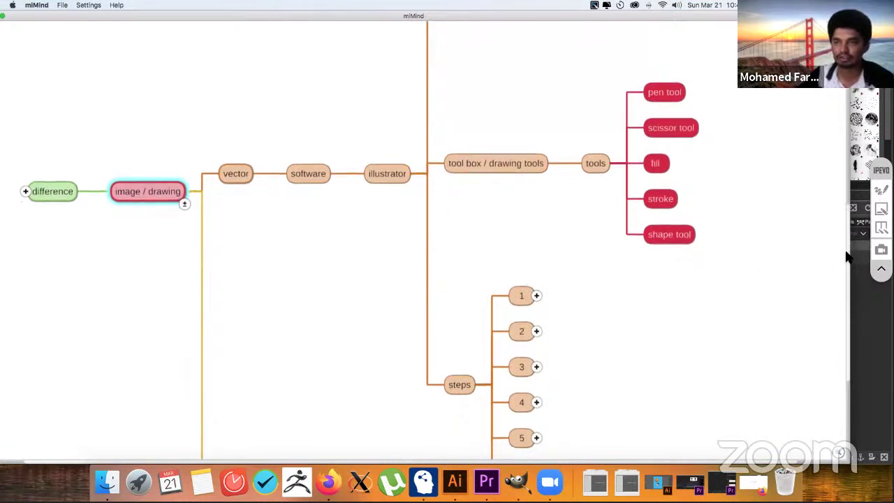
pyautogui.scroll(15, 849, 244)
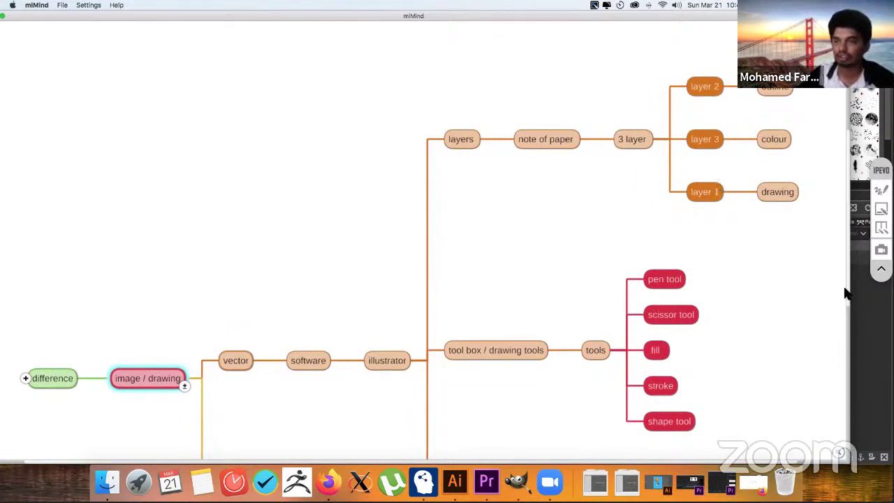
pyautogui.scroll(1, 846, 315)
pyautogui.scroll(-5, 847, 301)
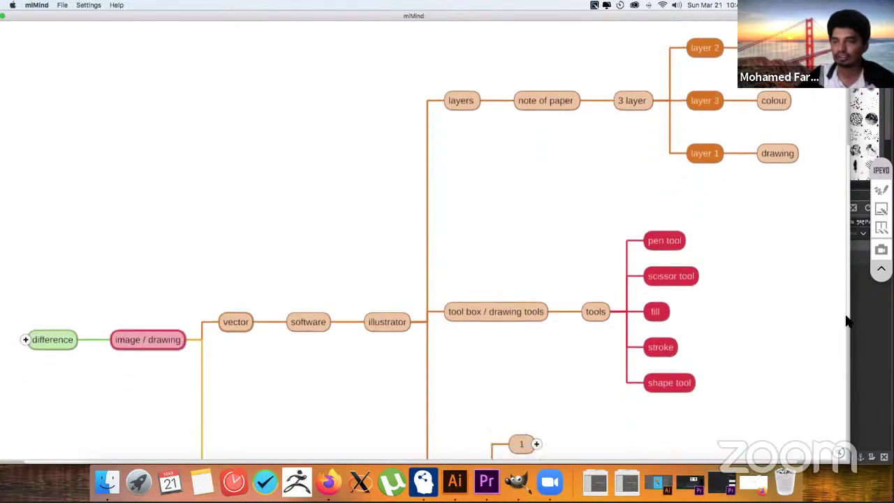
pyautogui.scroll(-3, 842, 359)
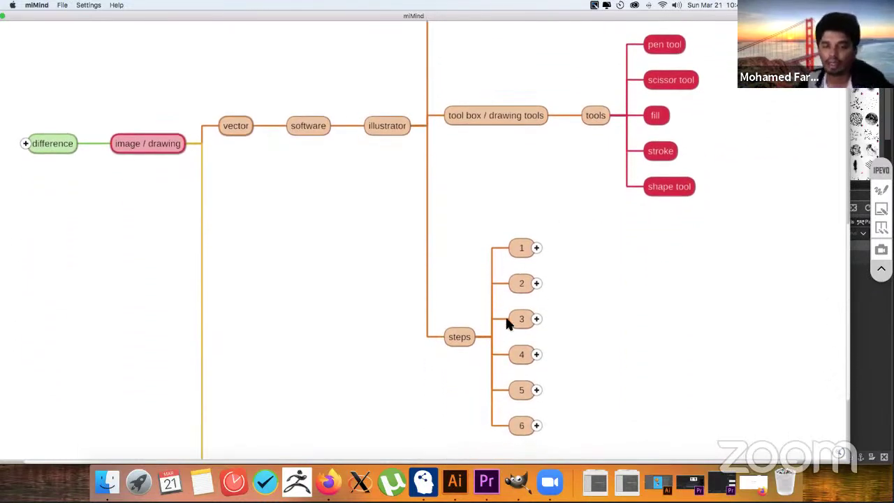
# - Expand steps 1, 2 and 3 under illustrator, opening the install software node as well
pyautogui.click(536, 247)
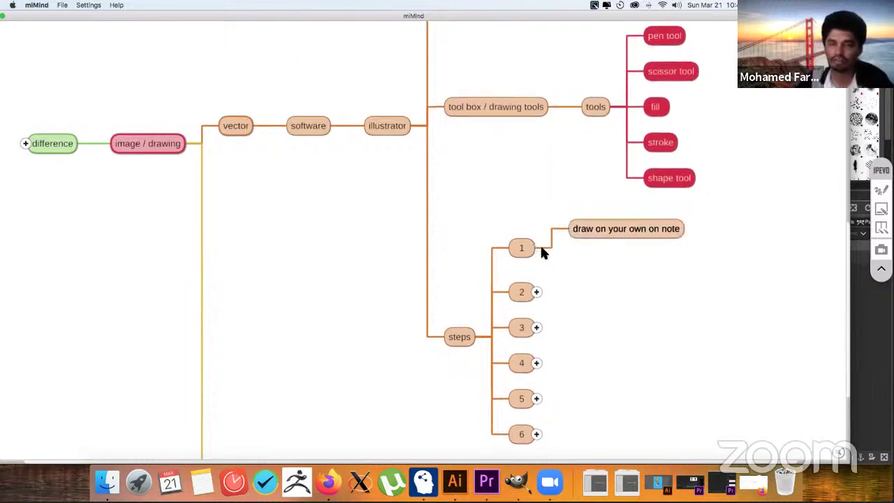
pyautogui.click(537, 292)
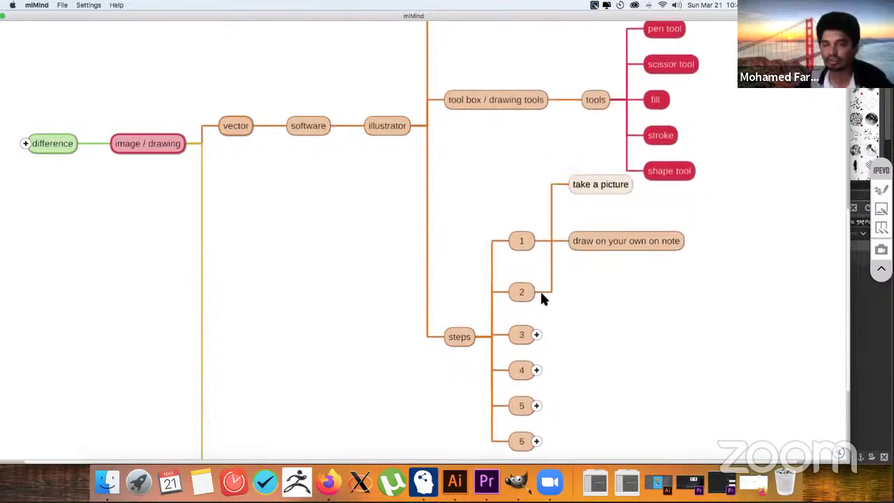
pyautogui.click(537, 336)
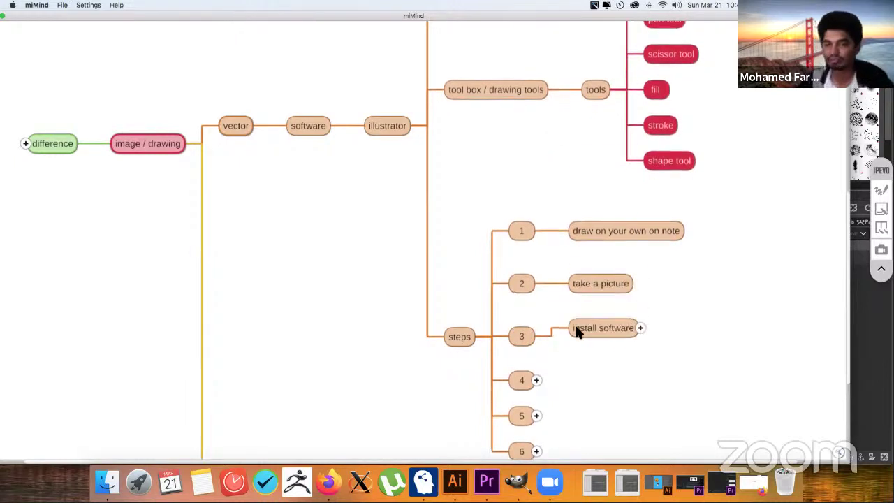
pyautogui.click(638, 336)
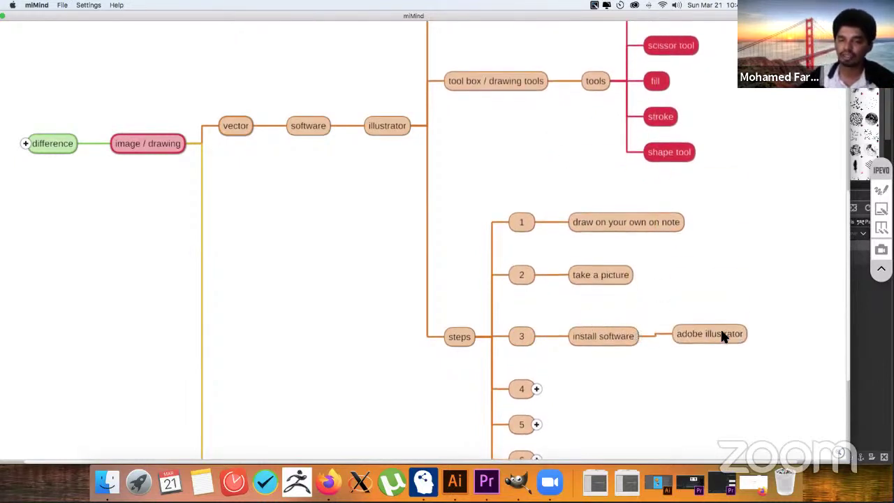
# - Expand step 4 through create a new page and layer 1 down to import drawing
pyautogui.click(536, 389)
pyautogui.click(654, 390)
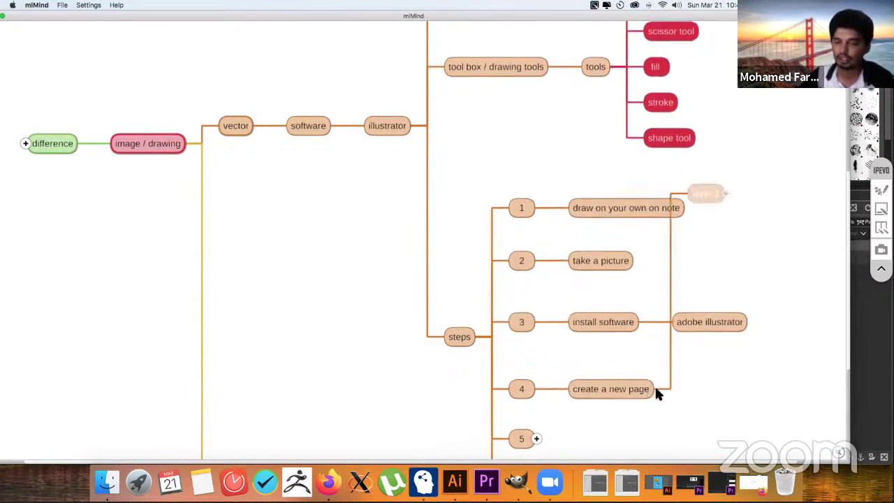
pyautogui.click(725, 389)
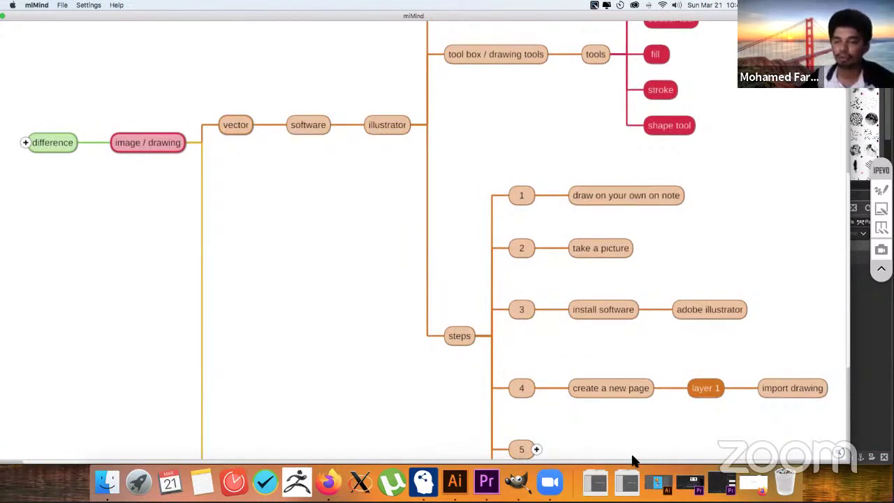
pyautogui.moveTo(651, 462); pyautogui.dragTo(678, 460)
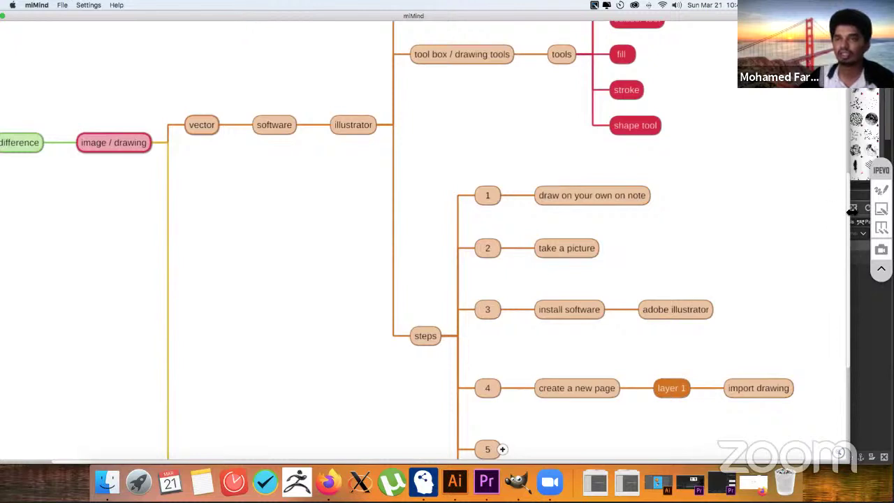
# - Expand step 5 down to layer 2's outline tracing tools and step 6 down to layer 3's colouring tools
pyautogui.scroll(-5, 847, 218)
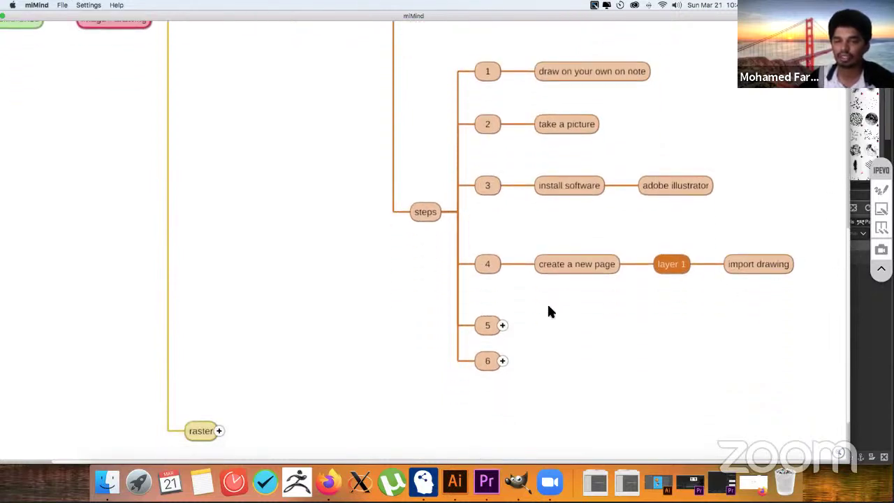
pyautogui.click(502, 325)
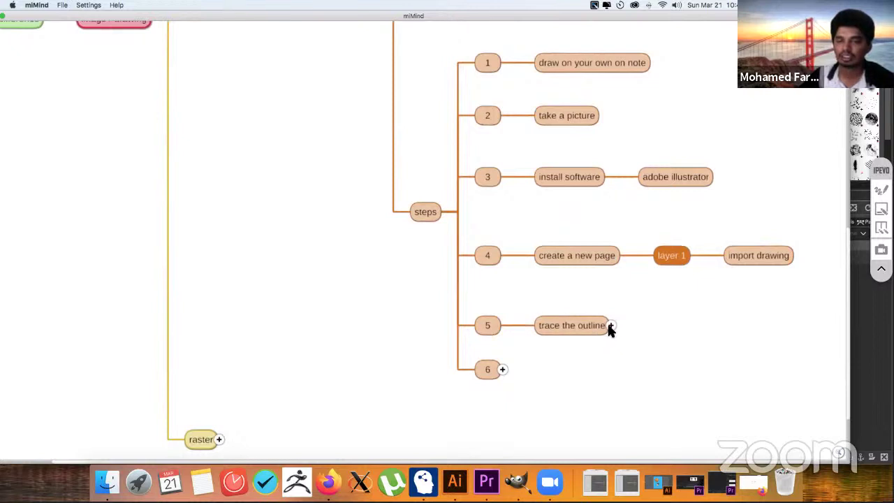
pyautogui.click(609, 325)
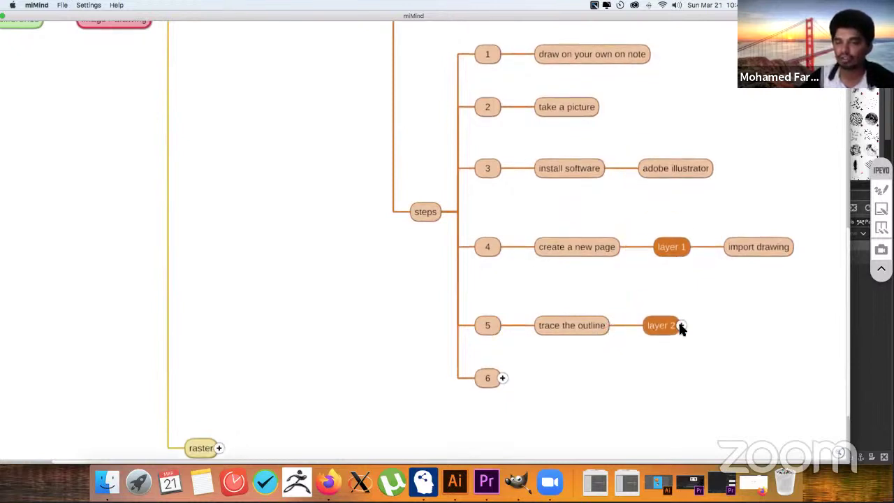
pyautogui.click(680, 326)
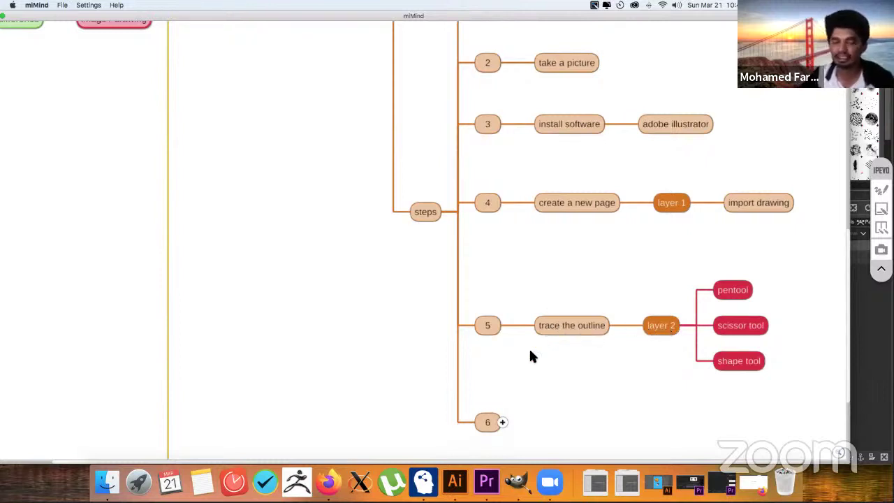
pyautogui.click(500, 421)
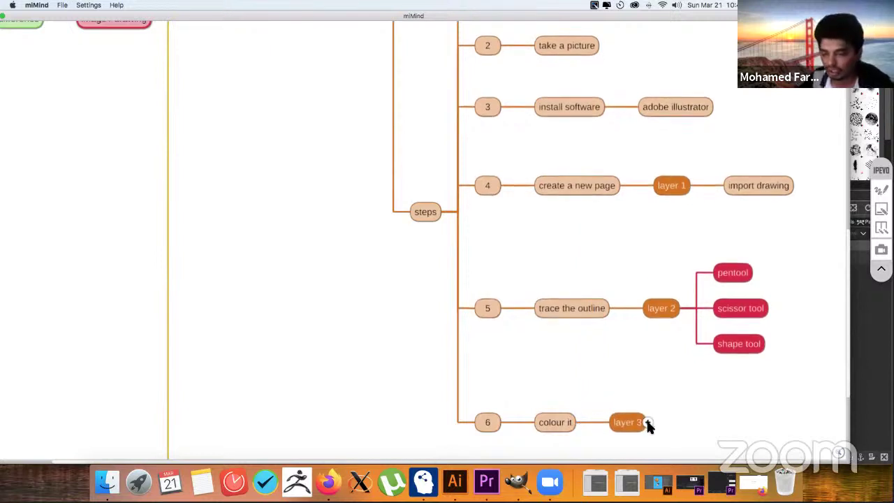
pyautogui.click(647, 423)
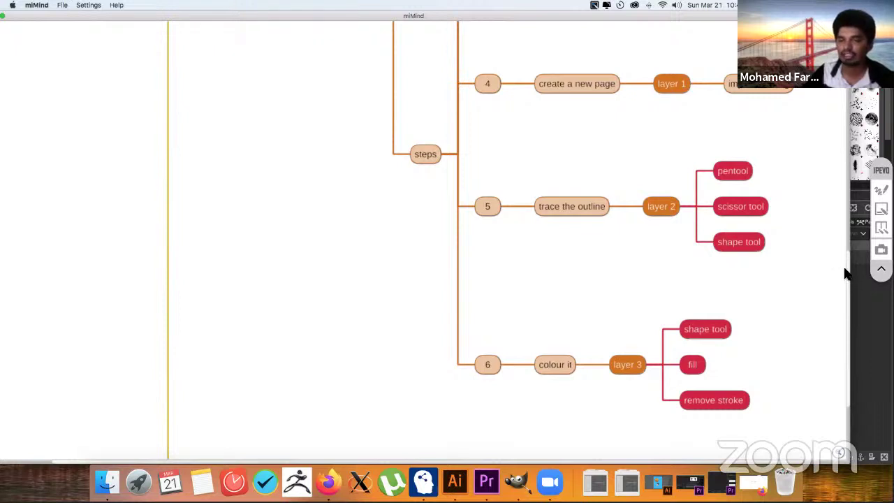
# - Expand the raster branch through software and gimp to reveal gimp's layers, tool box / drawing tools and steps nodes
pyautogui.scroll(3, 844, 272)
pyautogui.scroll(-6, 838, 336)
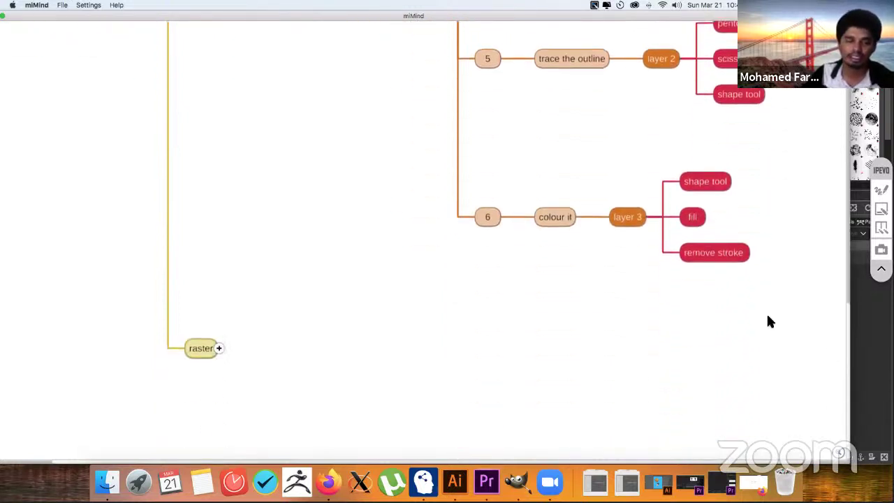
pyautogui.click(220, 349)
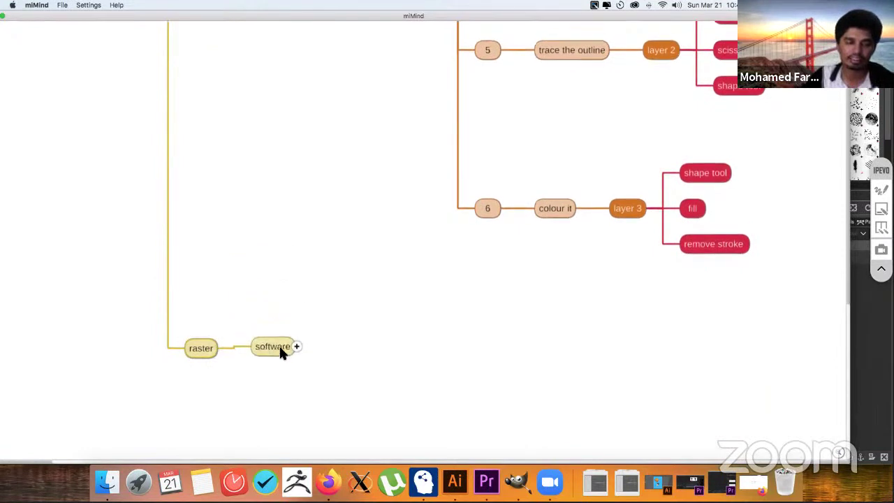
pyautogui.click(295, 349)
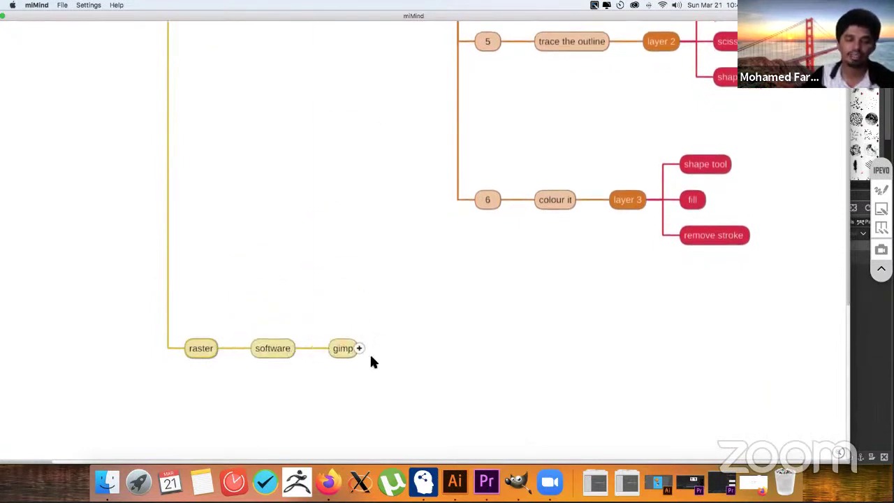
pyautogui.click(357, 349)
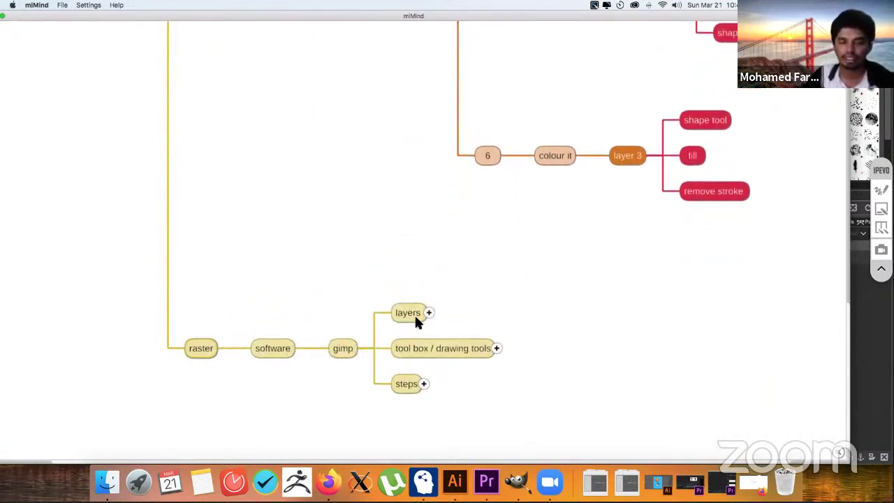
# - Expand gimp's layers branch through note of paper and 3 layer to reveal the individual layer nodes
pyautogui.click(428, 313)
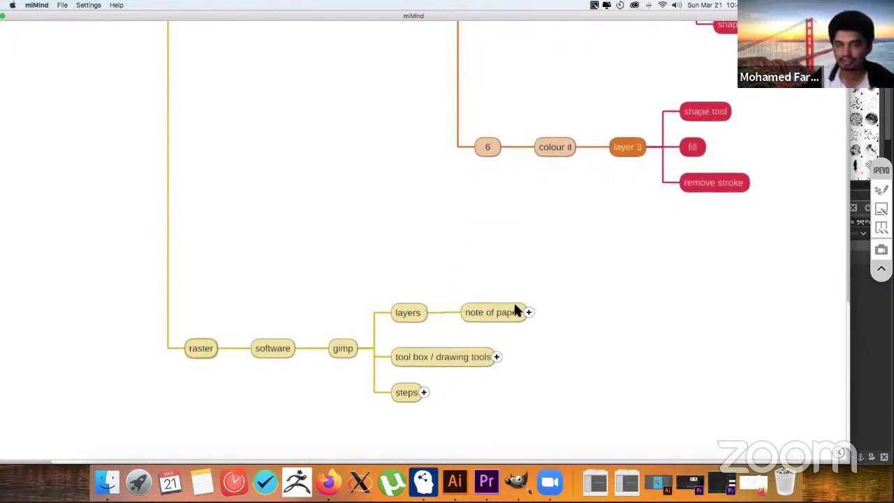
pyautogui.click(529, 313)
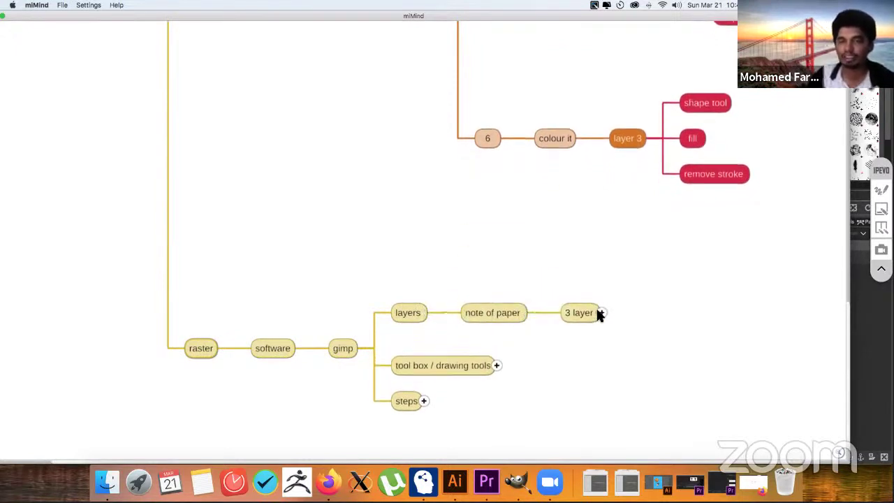
pyautogui.click(597, 312)
pyautogui.click(672, 276)
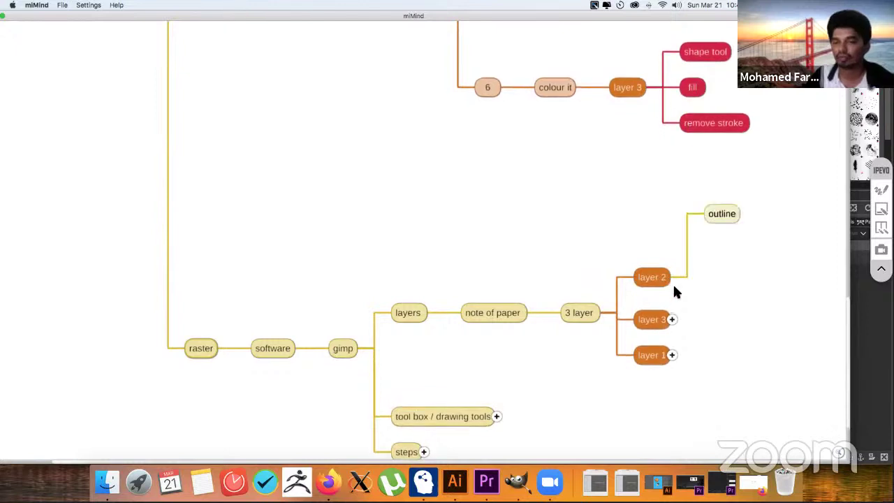
pyautogui.click(664, 275)
pyautogui.click(667, 284)
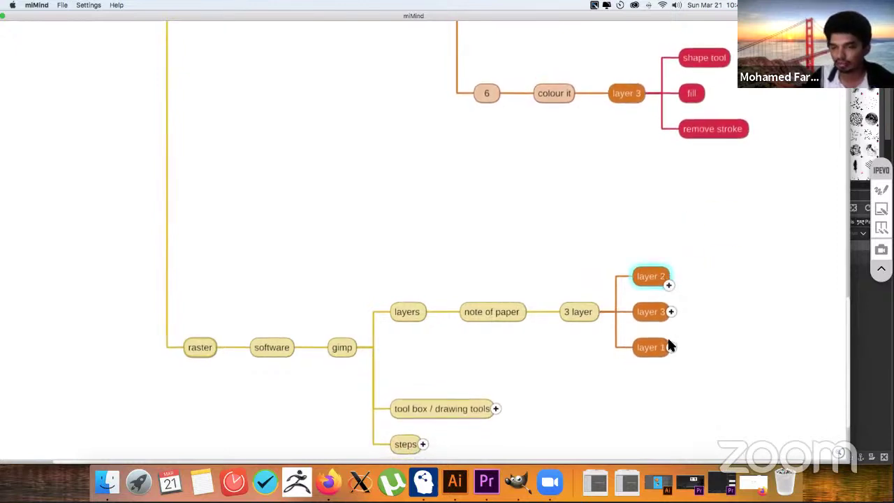
# - Expand gimp's layer 1, layer 2 and layer 3 nodes to reveal drawing, outline and colour
pyautogui.click(671, 346)
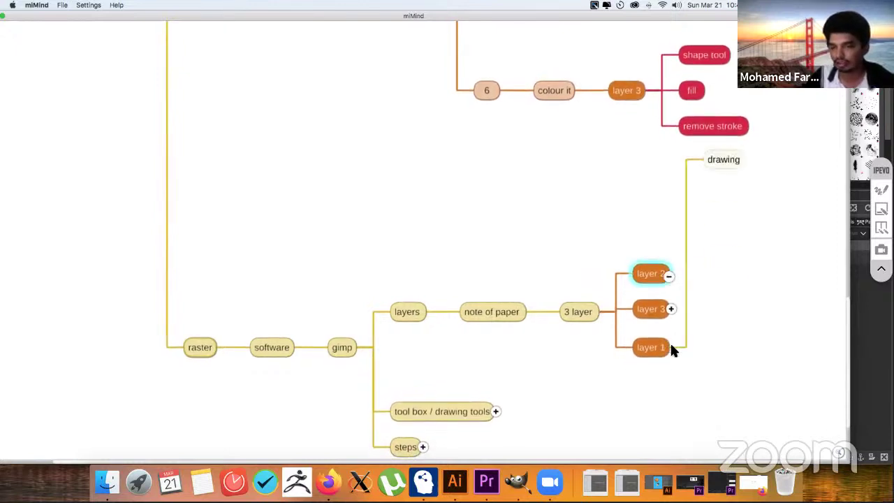
pyautogui.click(668, 276)
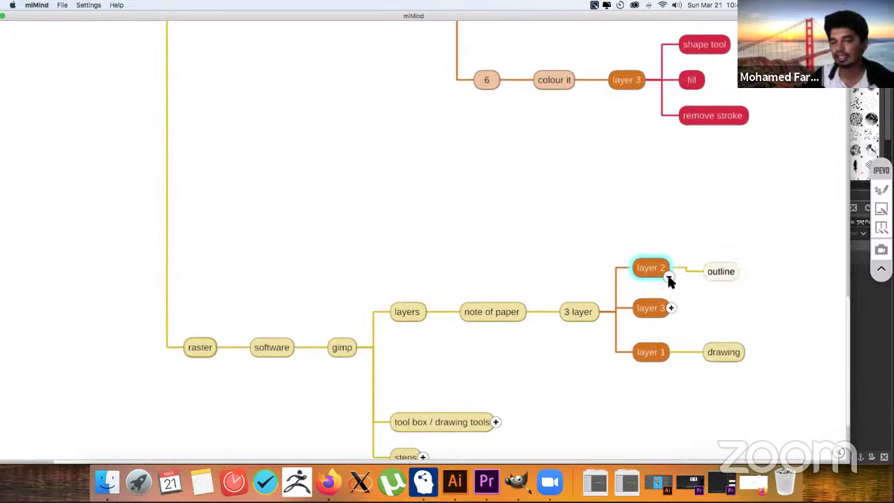
pyautogui.click(671, 312)
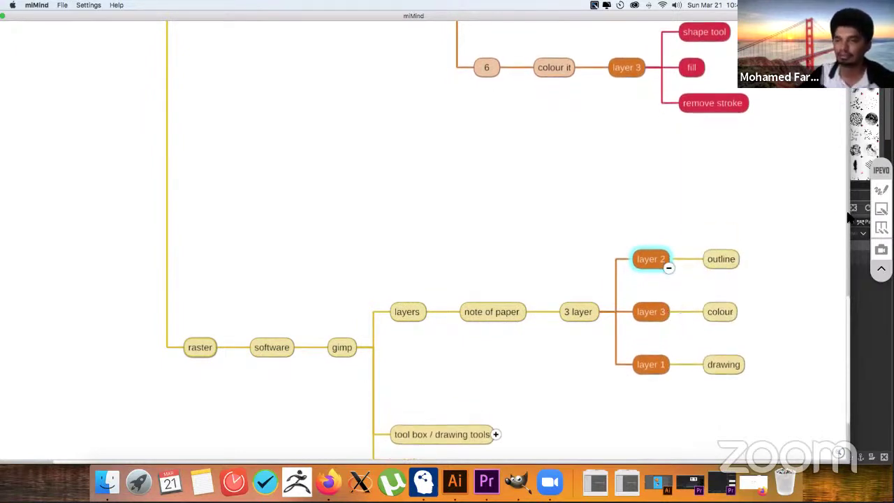
pyautogui.scroll(5, 847, 222)
pyautogui.scroll(-6, 838, 307)
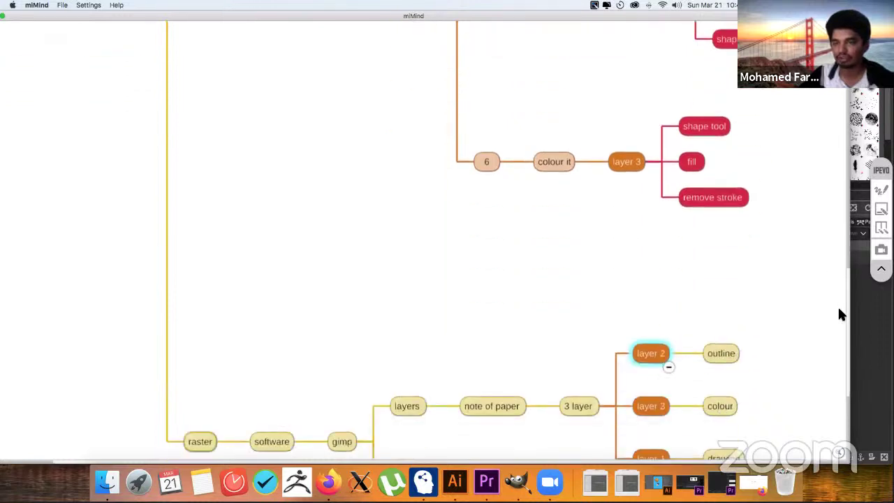
# - Expand gimp's tool box / drawing tools branch through tools to reveal brush, eraser and fill
pyautogui.scroll(-3, 831, 355)
pyautogui.click(495, 314)
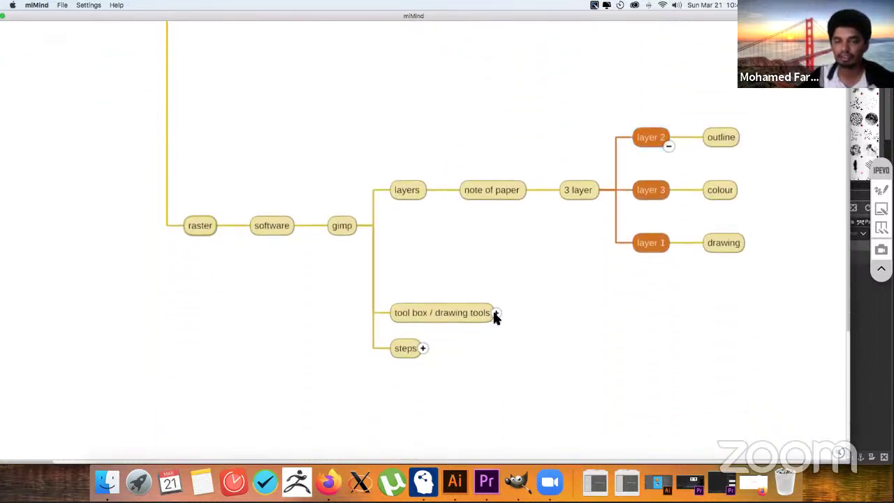
pyautogui.click(552, 312)
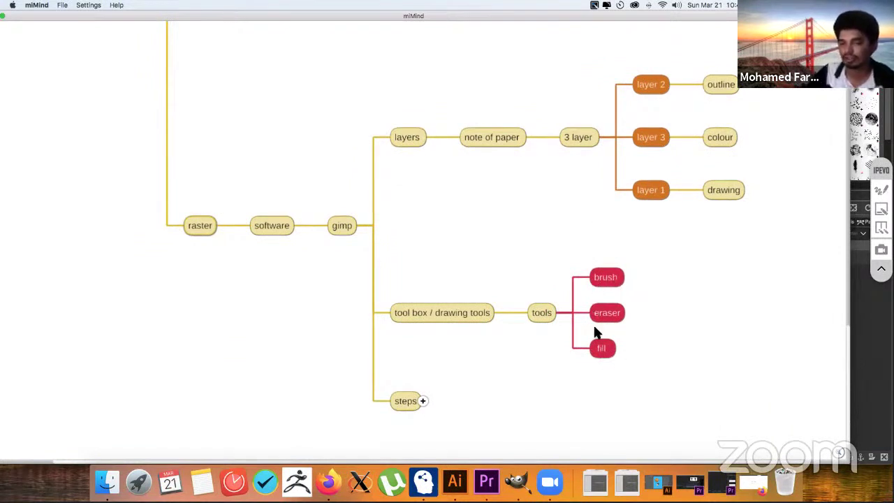
# - Expand gimp's steps branch and its steps 1 to 3, continuing install software down to gimp
pyautogui.click(422, 402)
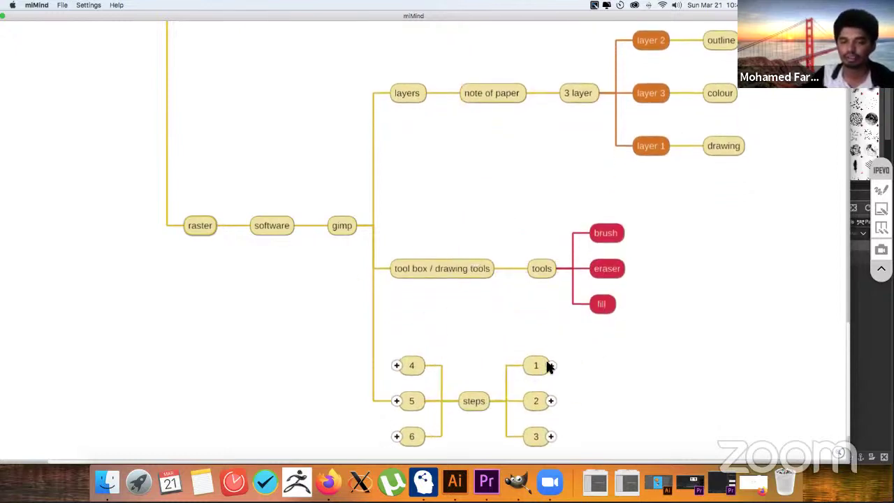
pyautogui.click(549, 366)
pyautogui.click(479, 408)
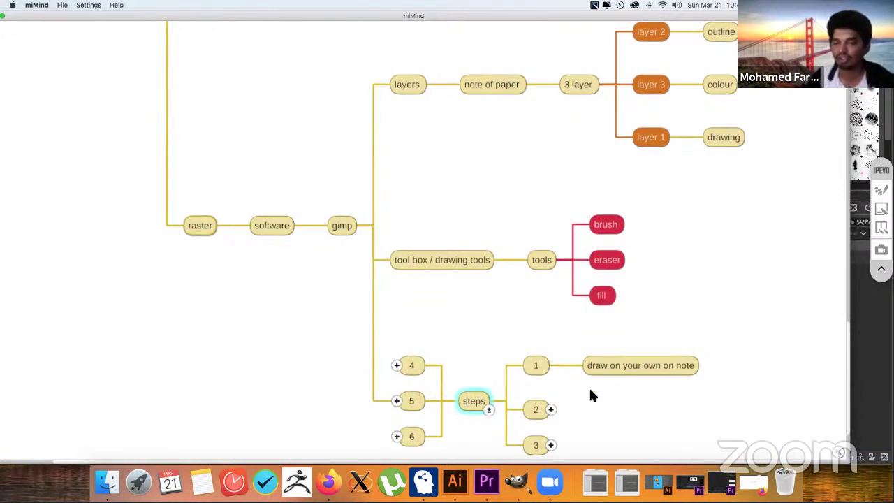
pyautogui.click(550, 410)
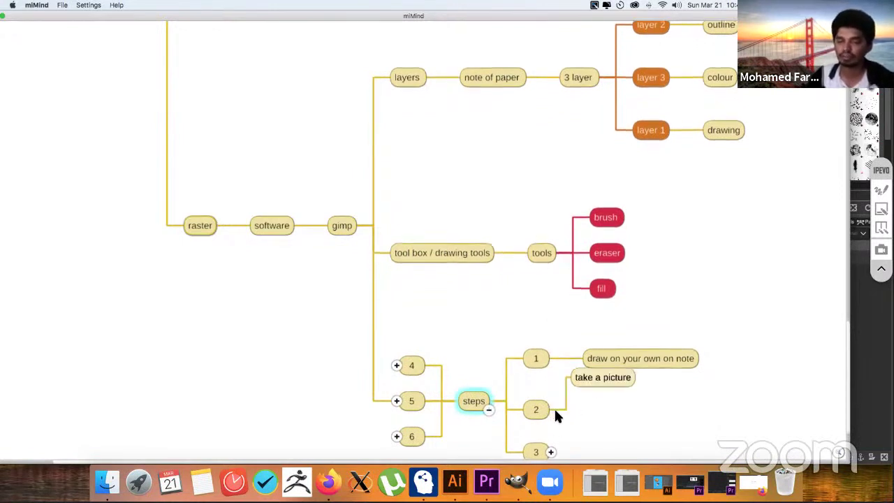
pyautogui.click(550, 454)
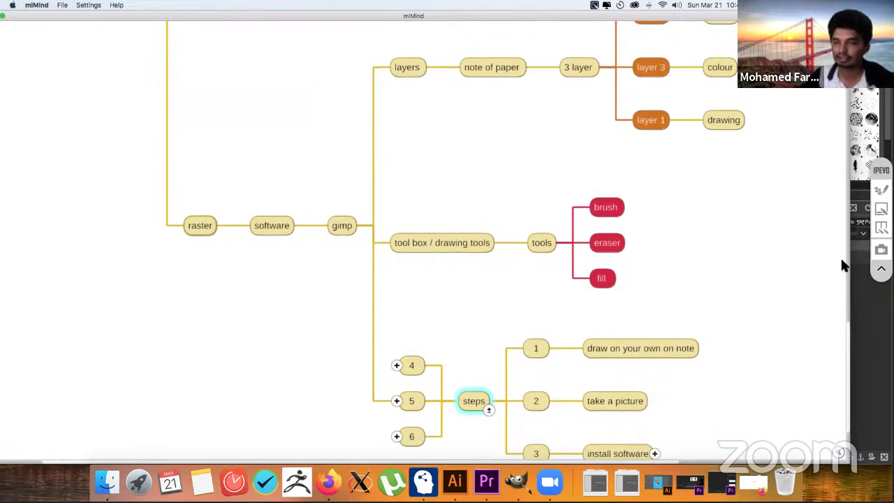
pyautogui.scroll(5, 847, 273)
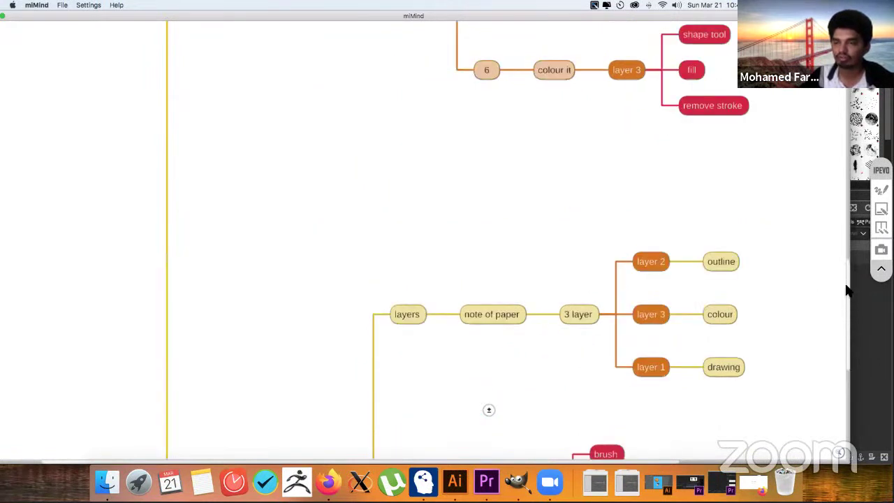
pyautogui.scroll(-7, 838, 335)
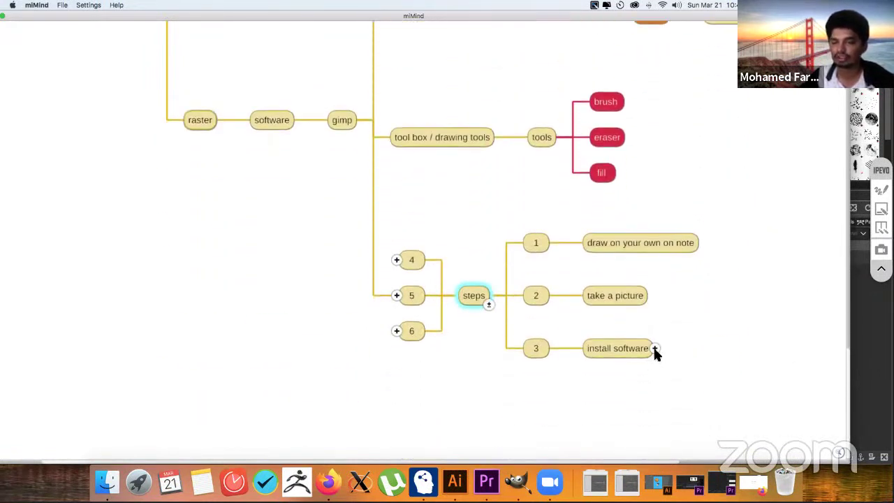
pyautogui.click(654, 348)
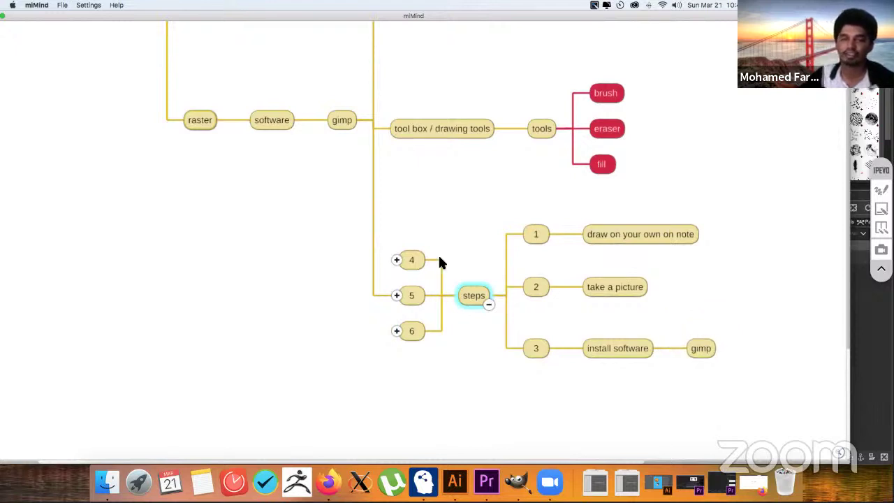
# - Expand gimp's step 4 through create a new page and layer 1 down to import drawing
pyautogui.click(395, 260)
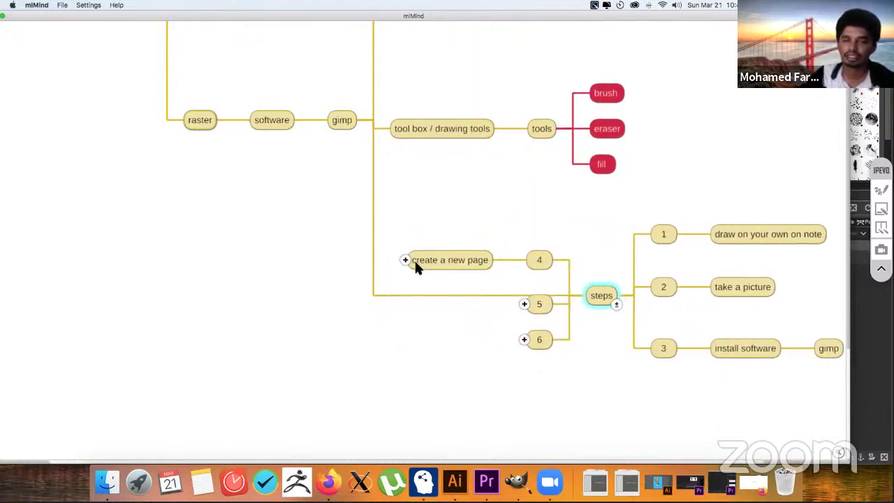
pyautogui.click(405, 260)
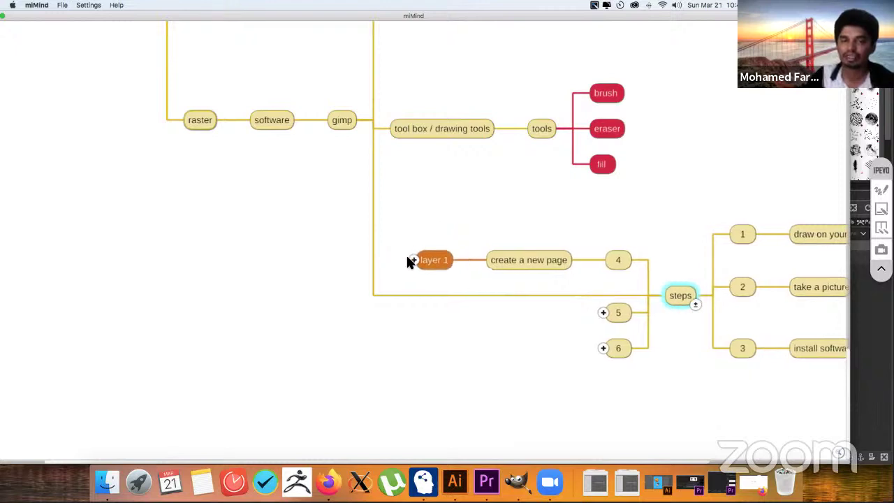
pyautogui.click(409, 260)
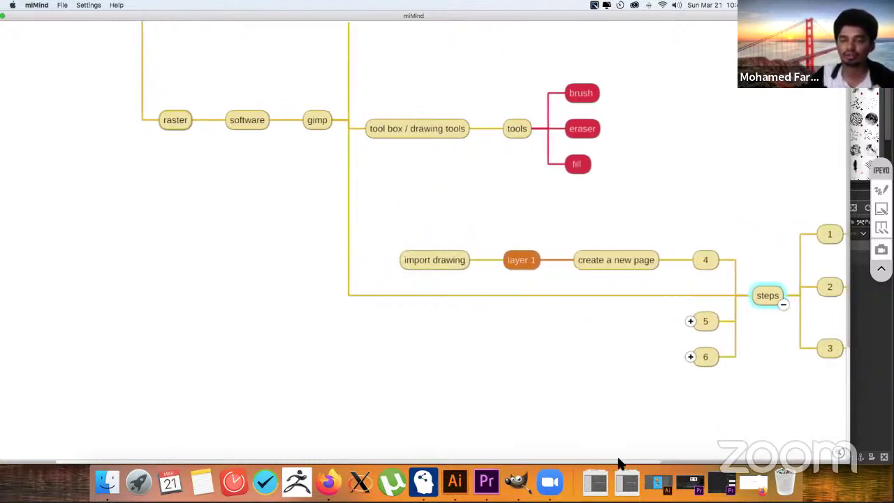
# - Expand gimp's step 5 through trace the outline and layer 2 down to brush and eraser
pyautogui.click(625, 321)
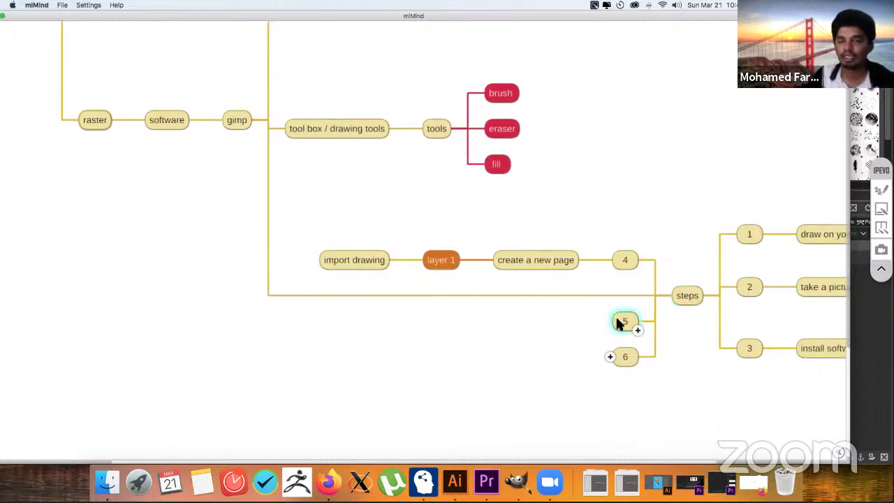
pyautogui.click(636, 327)
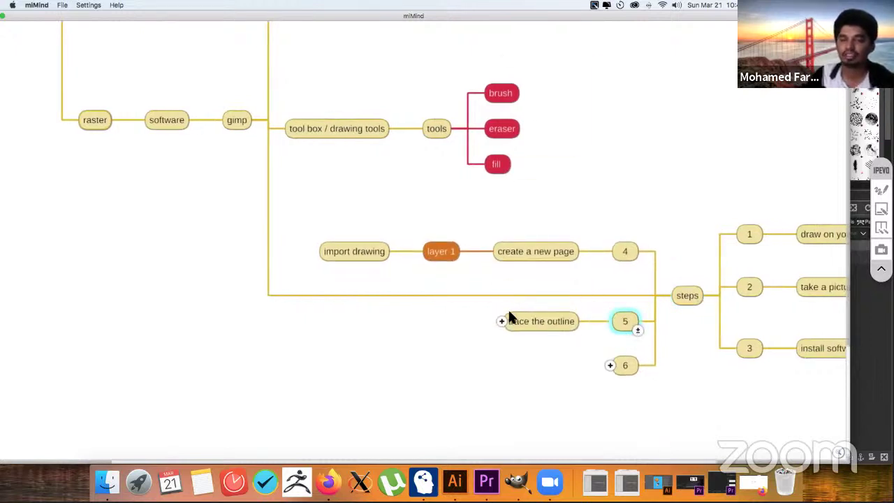
pyautogui.click(501, 321)
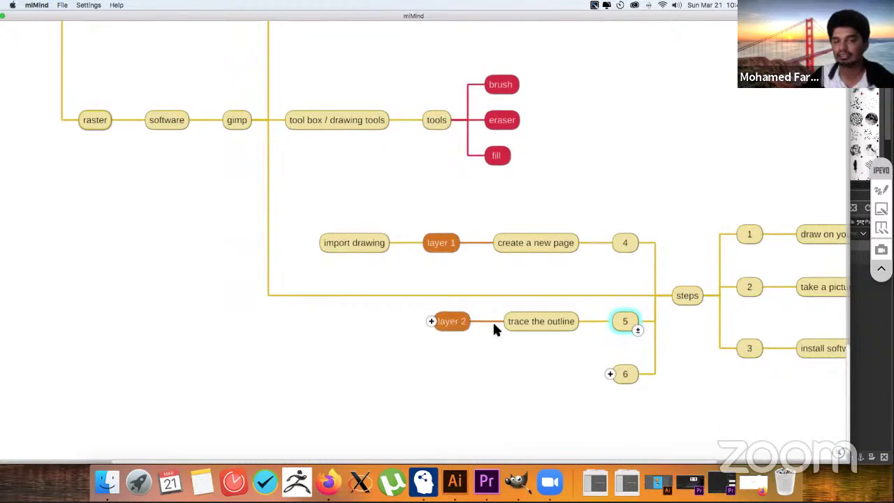
pyautogui.click(431, 321)
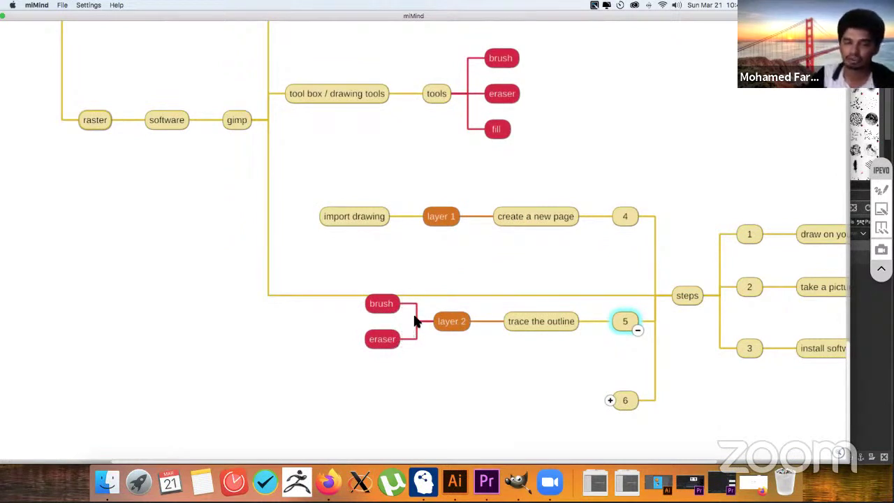
# - Expand gimp's step 6 through colour it and layer 3 down to brush and fill
pyautogui.click(608, 400)
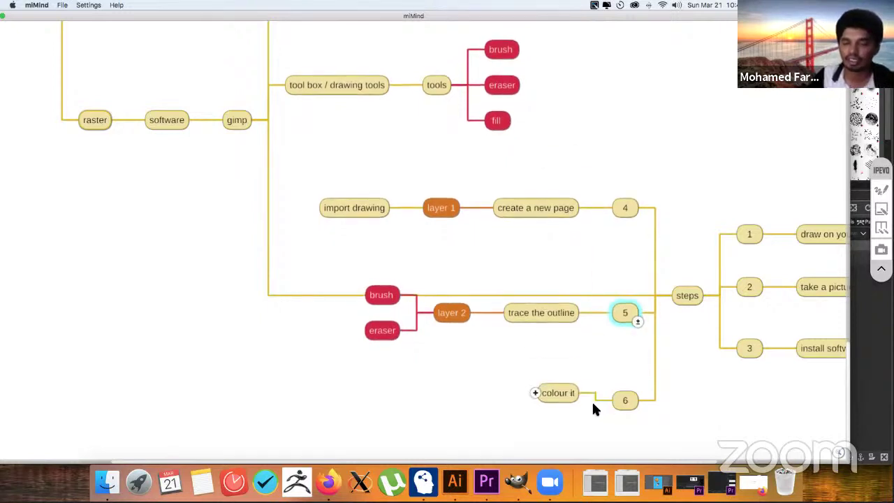
pyautogui.click(535, 402)
pyautogui.click(461, 401)
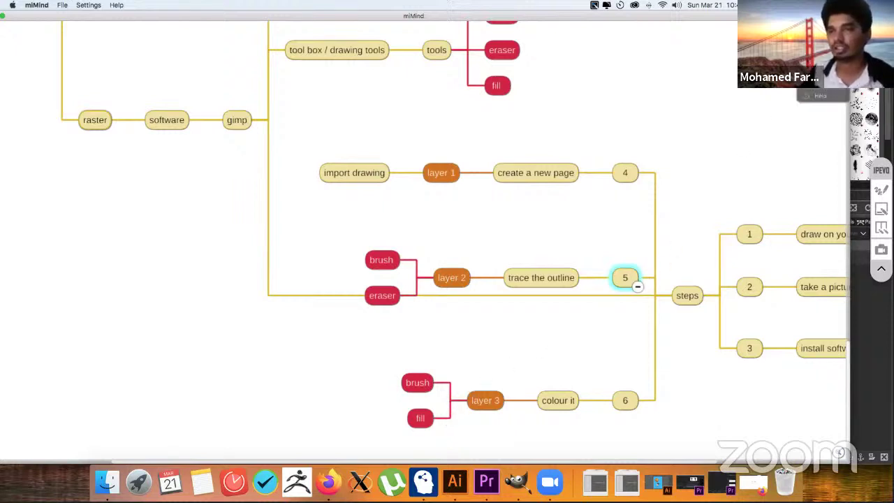
# - Change the layout scheme direction of gimp's steps node to Right
pyautogui.click(683, 292)
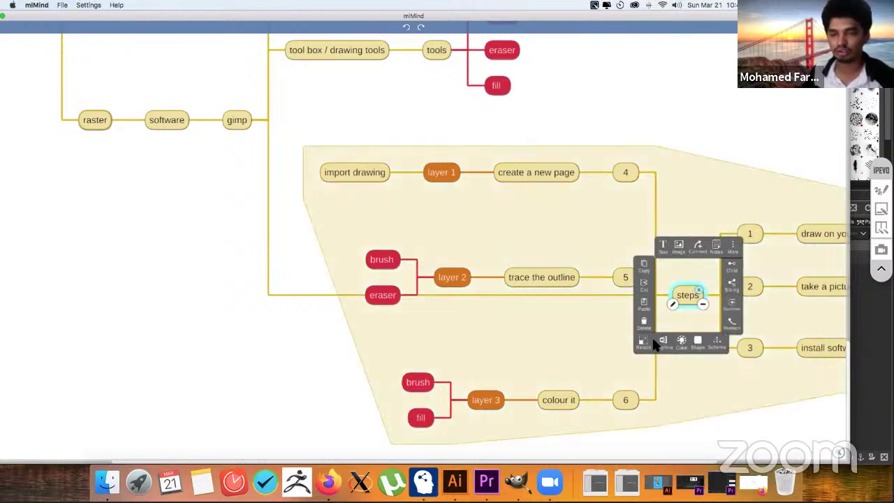
pyautogui.click(707, 348)
pyautogui.click(685, 311)
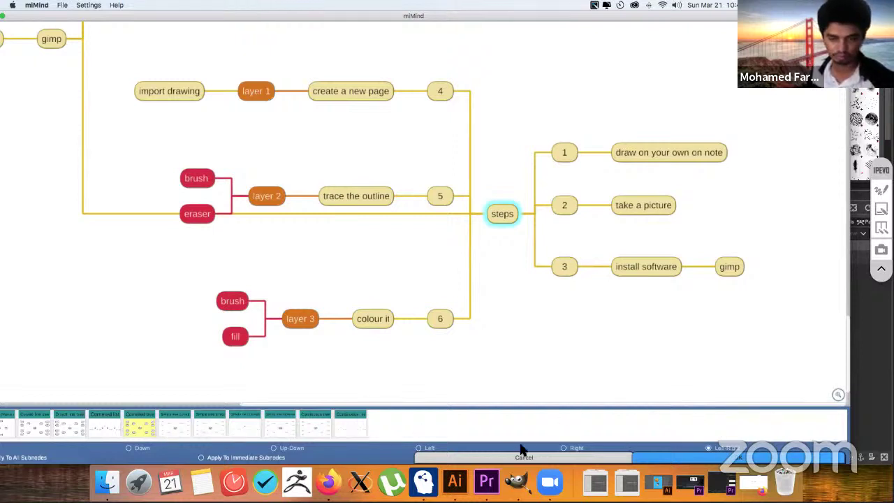
pyautogui.click(564, 449)
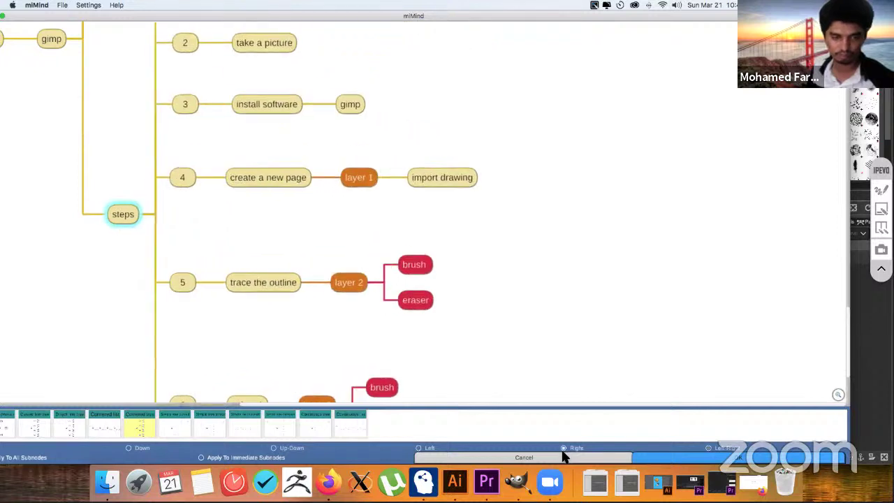
pyautogui.click(728, 458)
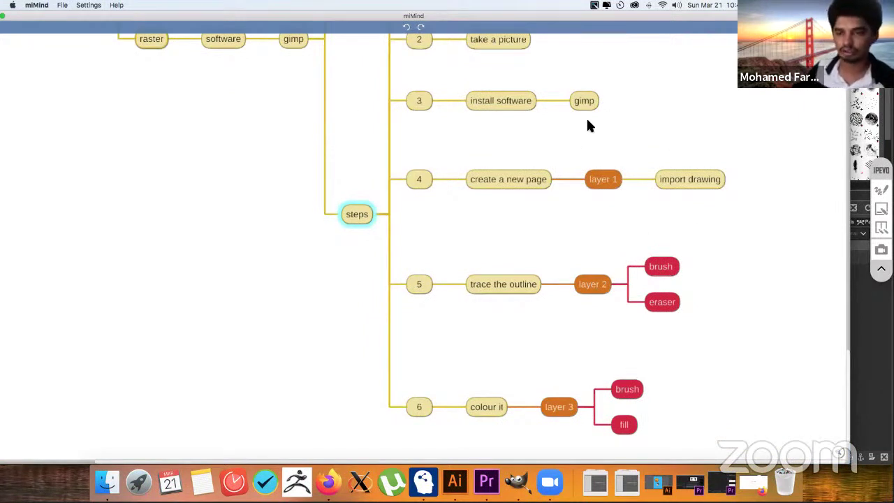
# - Examine the whole mind map with the fully expanded vector and raster branches
pyautogui.scroll(-8, 597, 230)
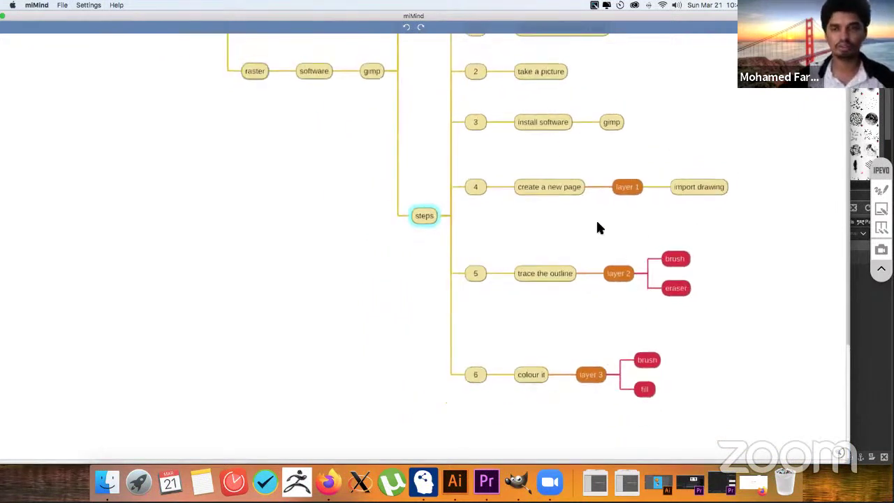
pyautogui.scroll(-8, 597, 226)
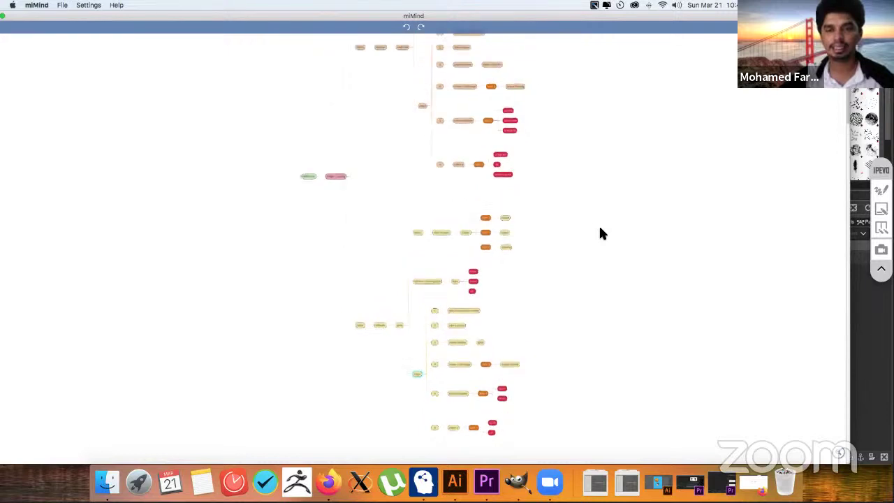
pyautogui.scroll(-2, 599, 228)
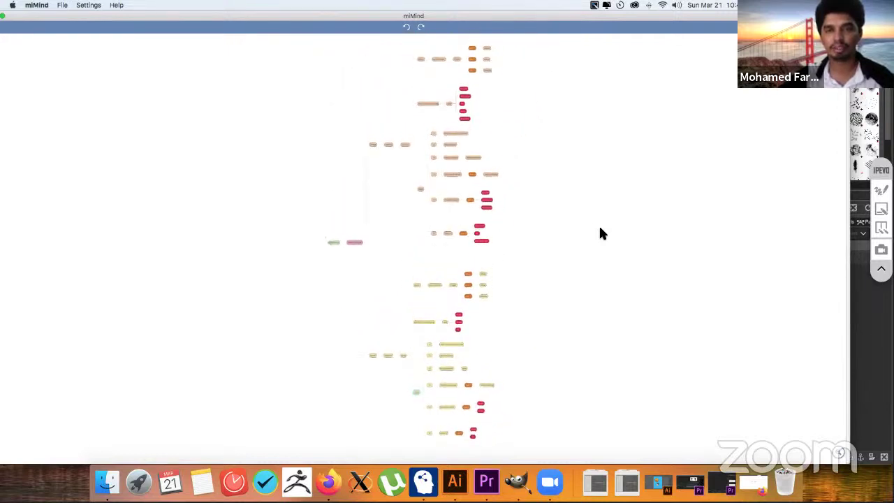
pyautogui.click(455, 58)
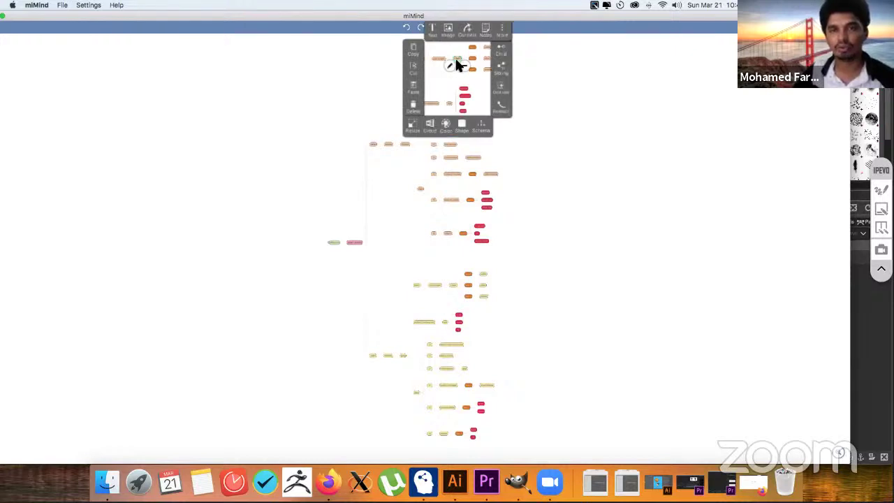
pyautogui.press('Escape')
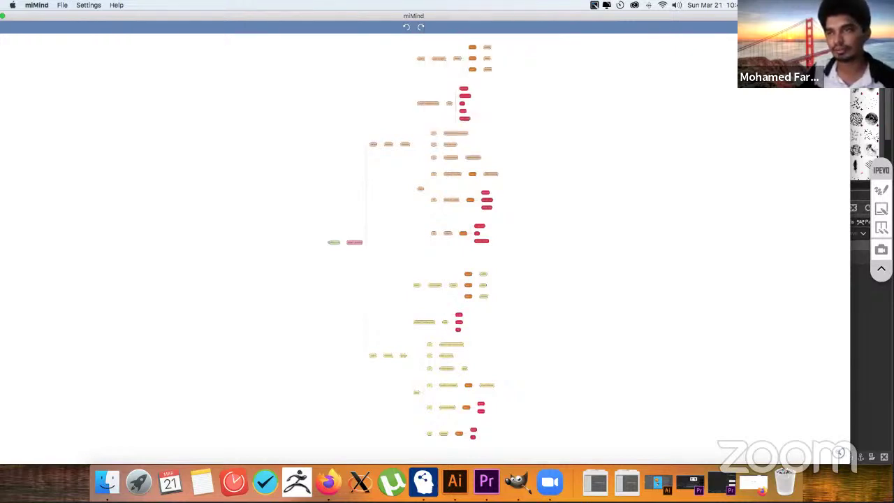
pyautogui.moveTo(535, 20); pyautogui.dragTo(539, 44)
pyautogui.click(842, 50)
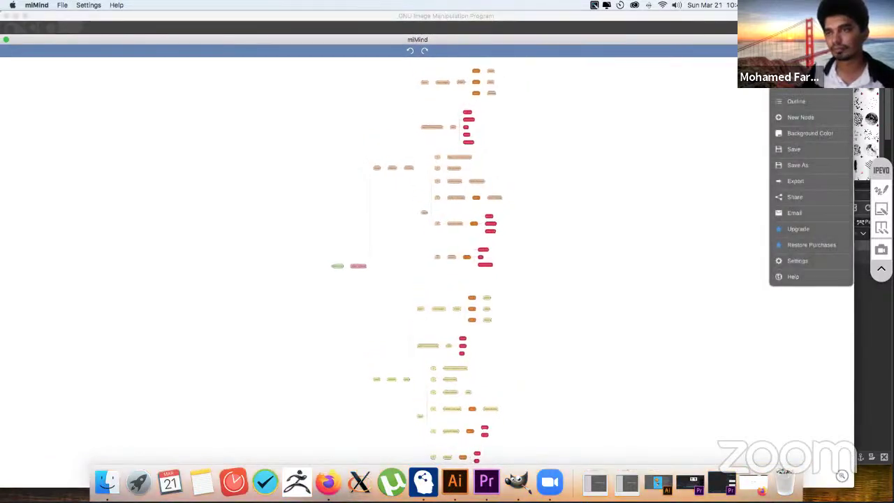
pyautogui.click(640, 50)
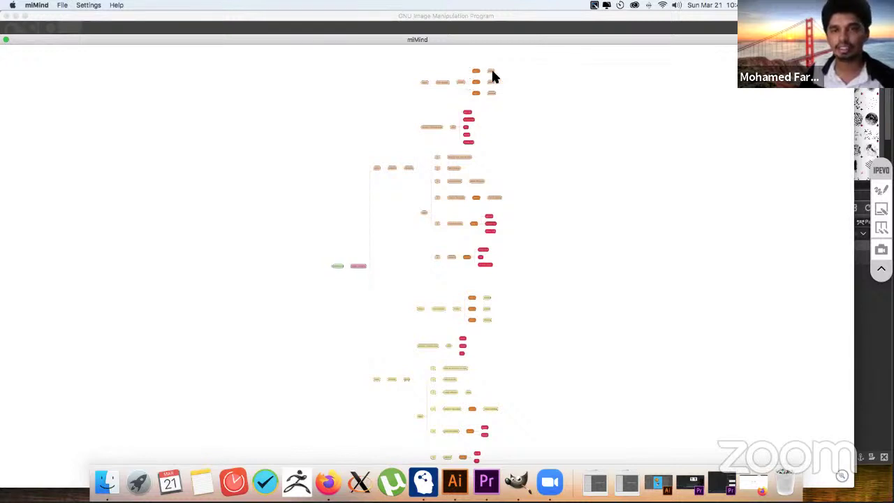
pyautogui.moveTo(489, 39); pyautogui.dragTo(481, 10)
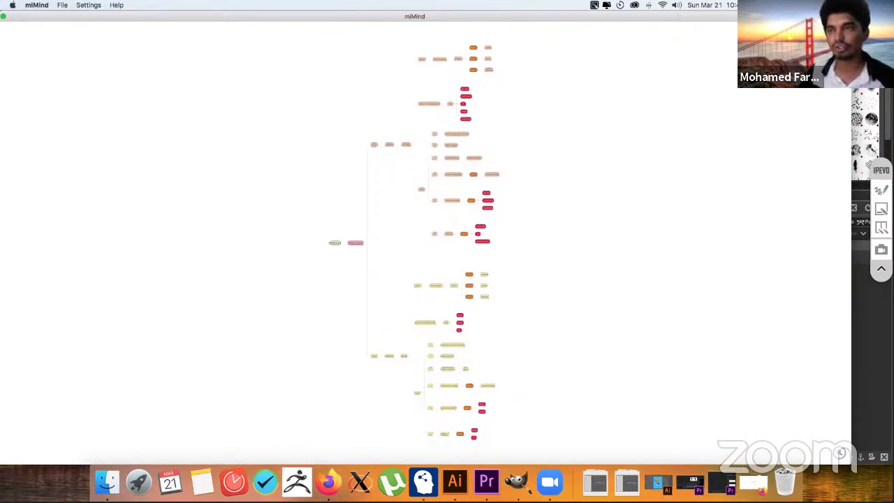
# - Open the IPEVO annotation tool's whiteboard split into two panes
pyautogui.click(881, 227)
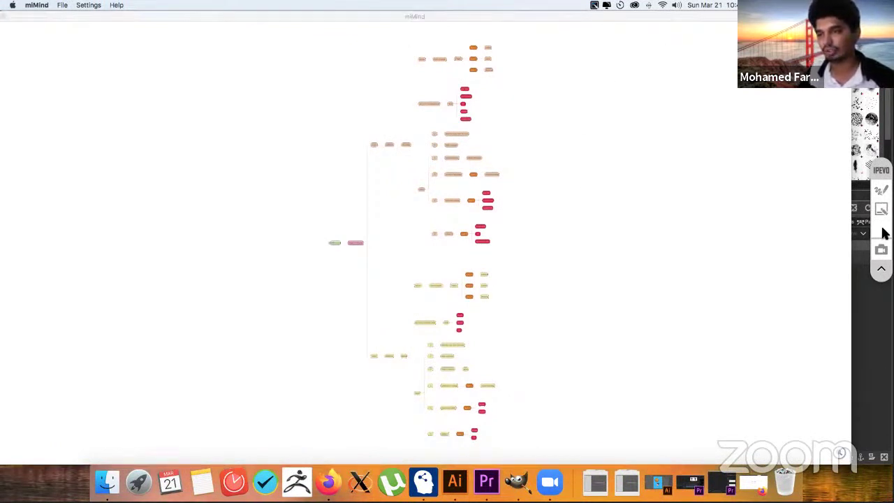
pyautogui.click(882, 230)
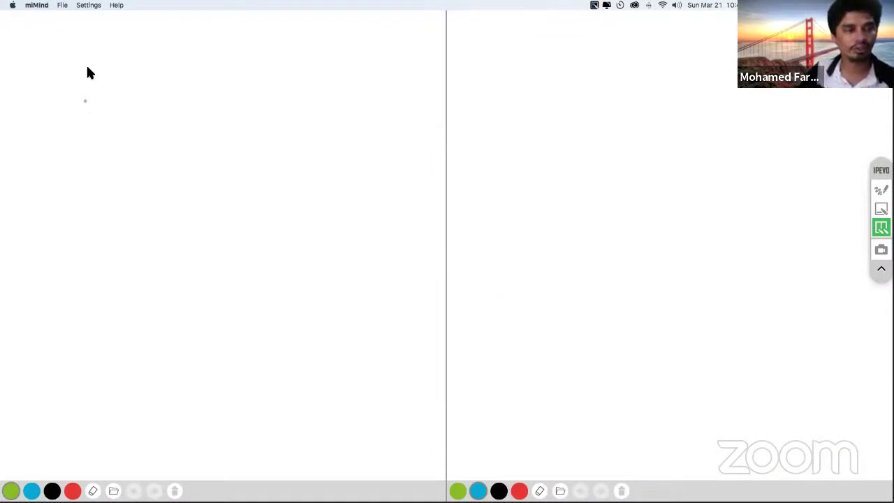
pyautogui.moveTo(85, 64); pyautogui.dragTo(105, 96)
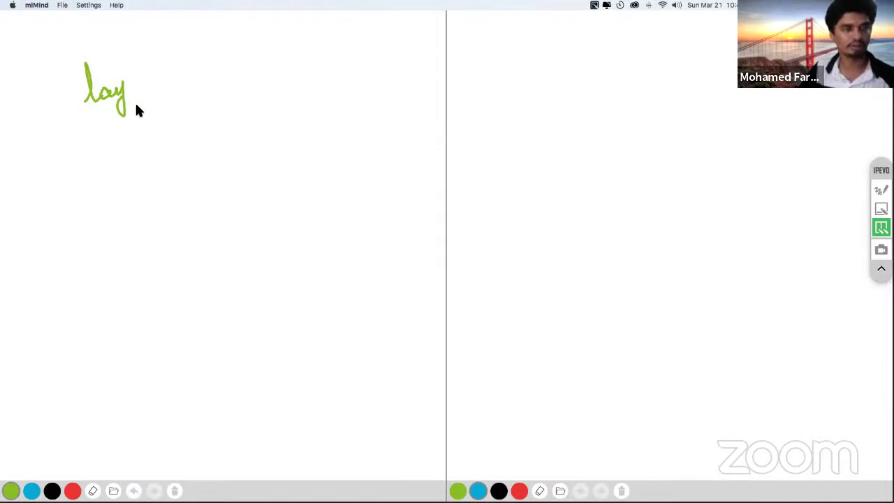
pyautogui.click(880, 228)
pyautogui.click(881, 229)
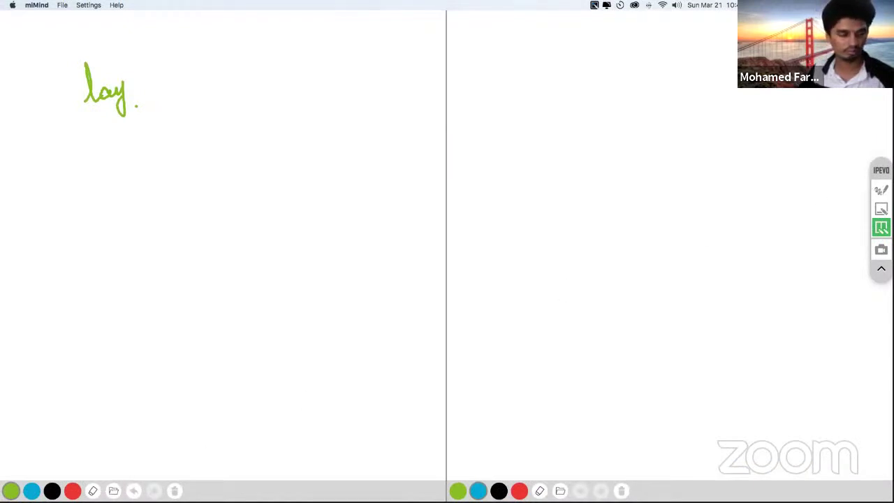
pyautogui.click(93, 490)
pyautogui.moveTo(85, 67); pyautogui.dragTo(117, 109)
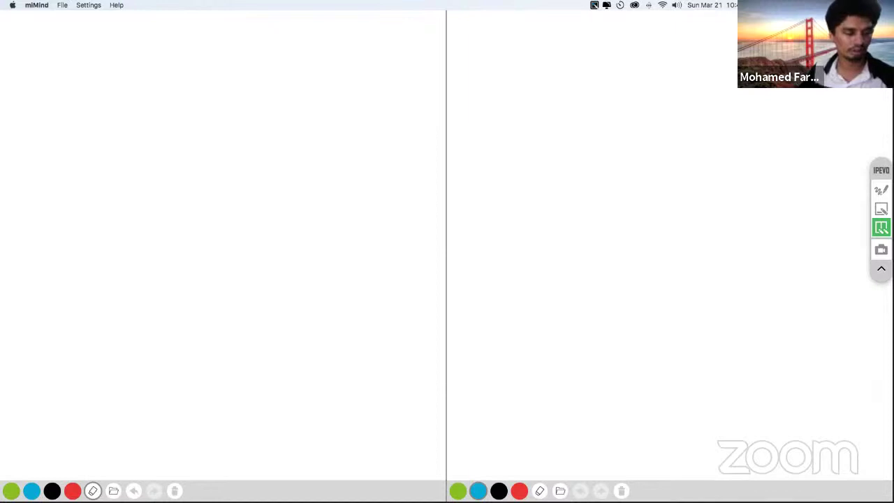
# - Handwrite Vector with Illustrator below it in green on one pane and Raster with GIMP below it in blue on the other
pyautogui.click(12, 490)
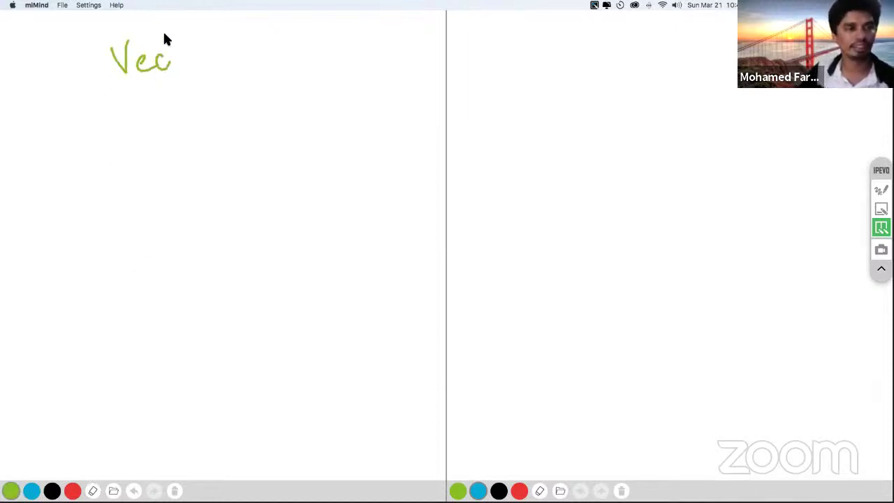
pyautogui.moveTo(572, 56); pyautogui.dragTo(573, 80)
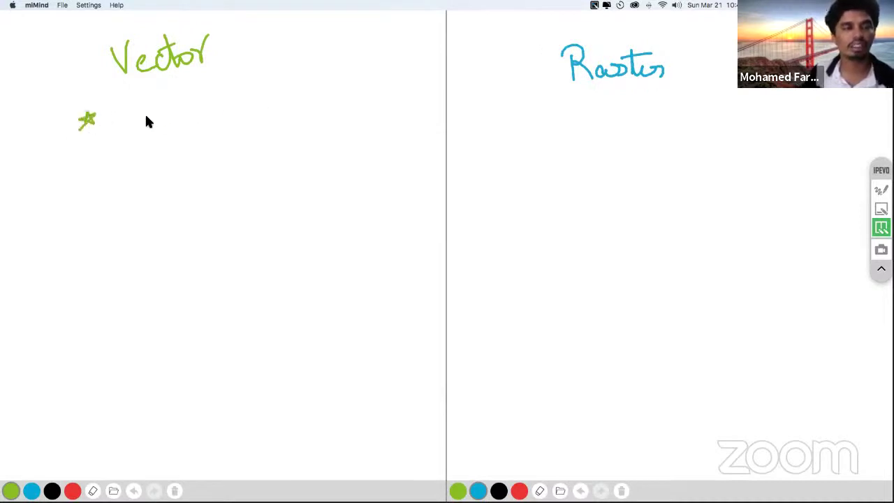
pyautogui.moveTo(157, 110); pyautogui.dragTo(182, 120)
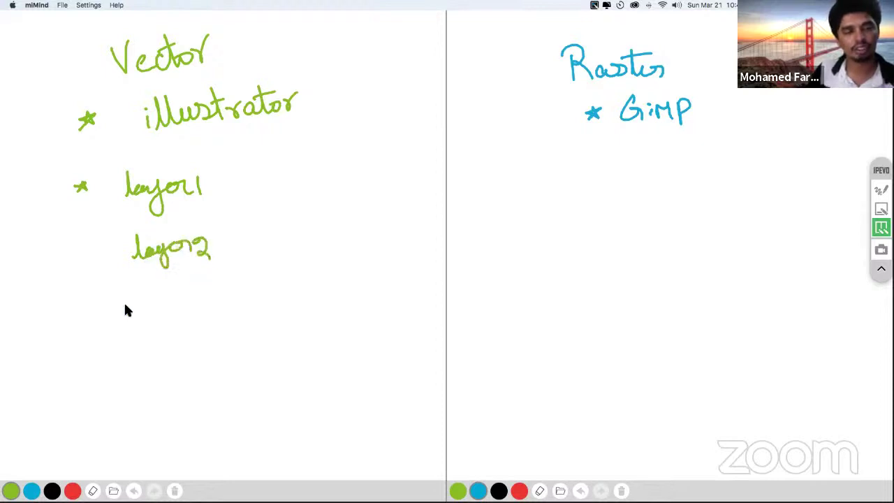
# - Complete handwritten lists of layer 1, layer 2 and layer 3 under both the Vector and Raster headings
pyautogui.moveTo(171, 307); pyautogui.dragTo(179, 305)
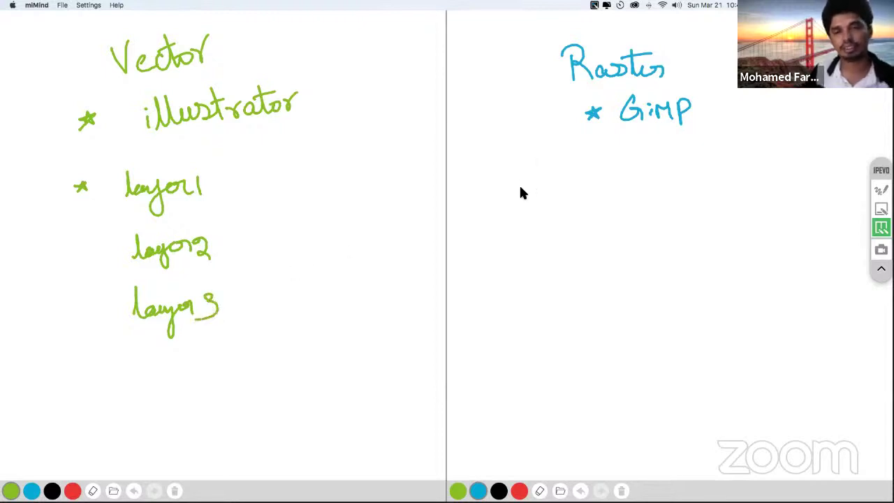
pyautogui.moveTo(522, 168)
pyautogui.mouseDown()
pyautogui.moveTo(535, 180)
pyautogui.moveTo(558, 174)
pyautogui.mouseUp()
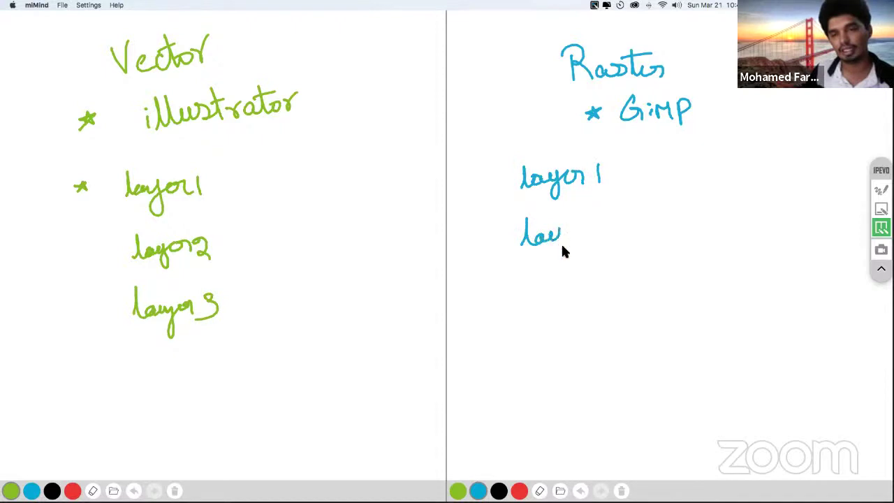
pyautogui.moveTo(528, 274); pyautogui.dragTo(542, 294)
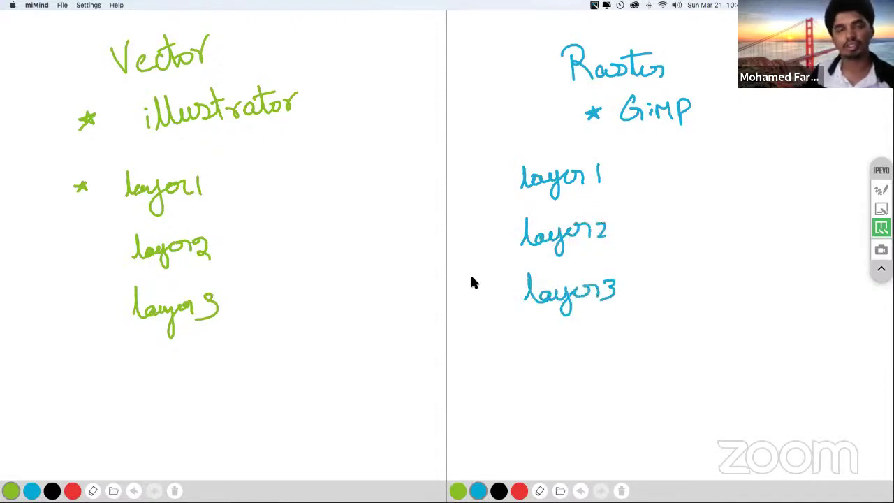
# - Write Import Image beside layer 1 in both the Vector and Raster lists
pyautogui.moveTo(219, 183); pyautogui.dragTo(225, 183)
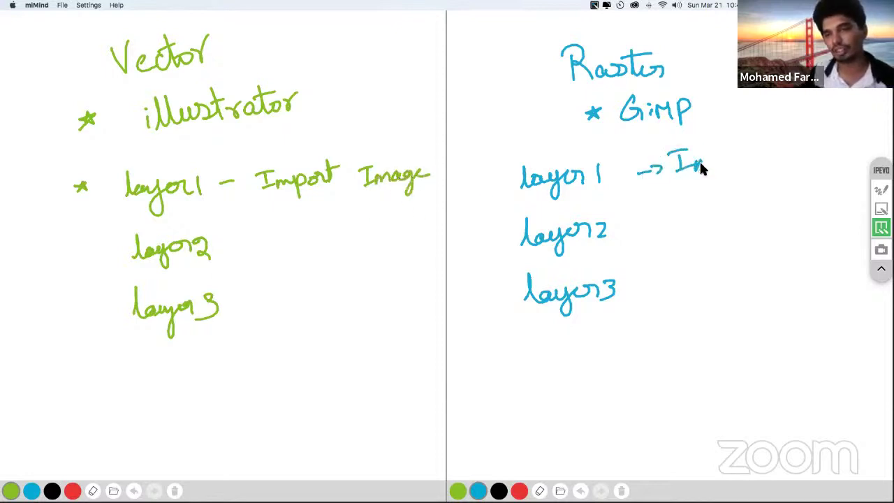
pyautogui.moveTo(730, 154); pyautogui.dragTo(745, 154)
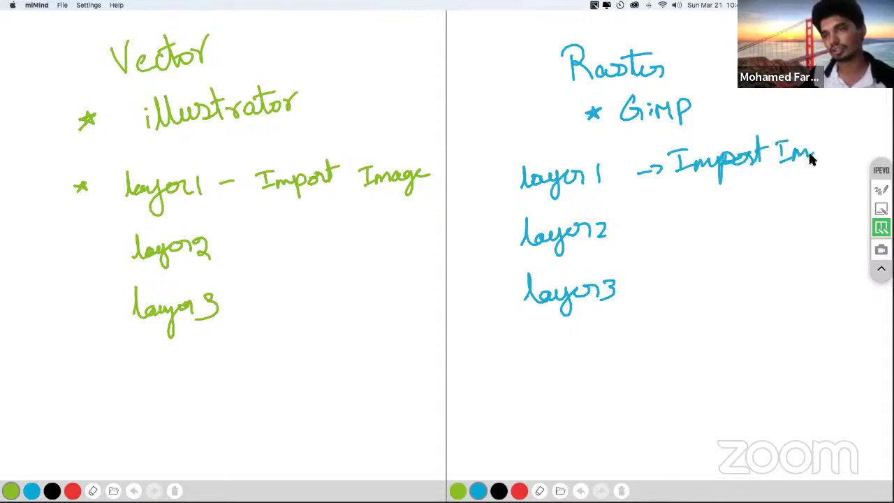
pyautogui.moveTo(810, 159)
pyautogui.mouseDown()
pyautogui.moveTo(832, 161)
pyautogui.moveTo(847, 145)
pyautogui.mouseUp()
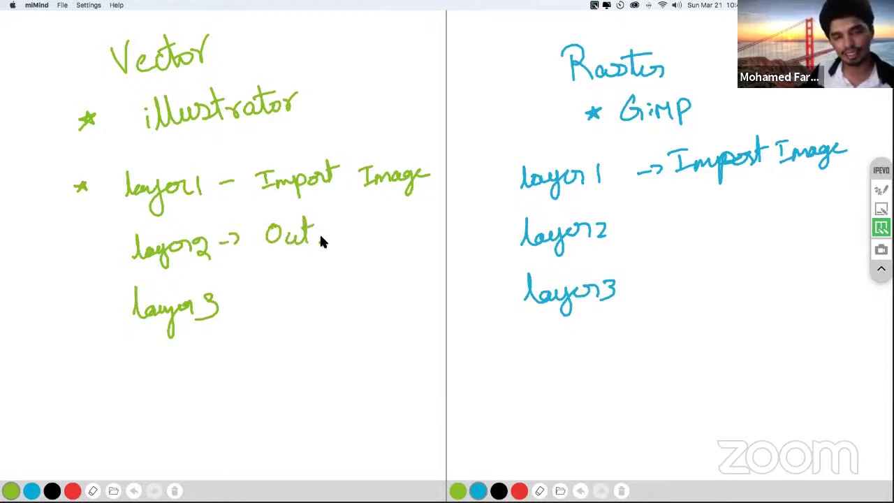
# - Write Outline beside layer 2 in both lists and Colouring beside layer 3 in the Vector list
pyautogui.moveTo(347, 234); pyautogui.dragTo(364, 234)
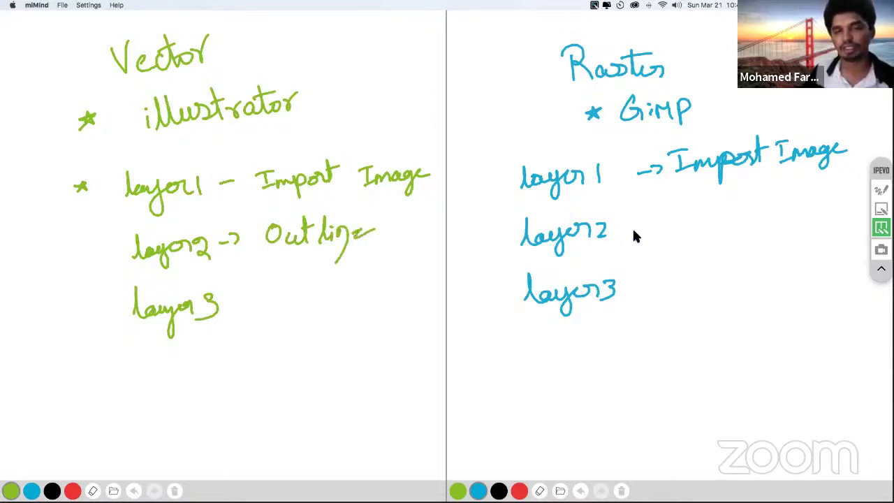
pyautogui.moveTo(632, 227); pyautogui.dragTo(784, 219)
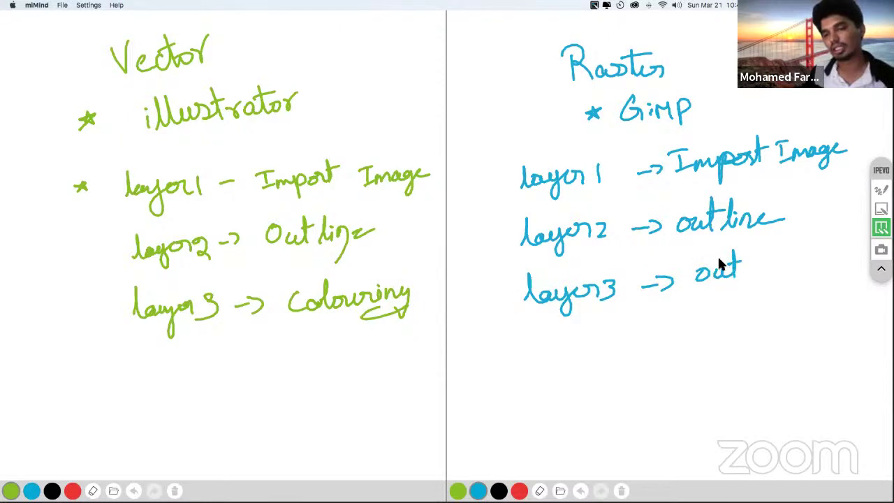
# - Erase the mistaken "out" beside layer 3 in the Raster list and write Colouring in blue instead
pyautogui.click(539, 490)
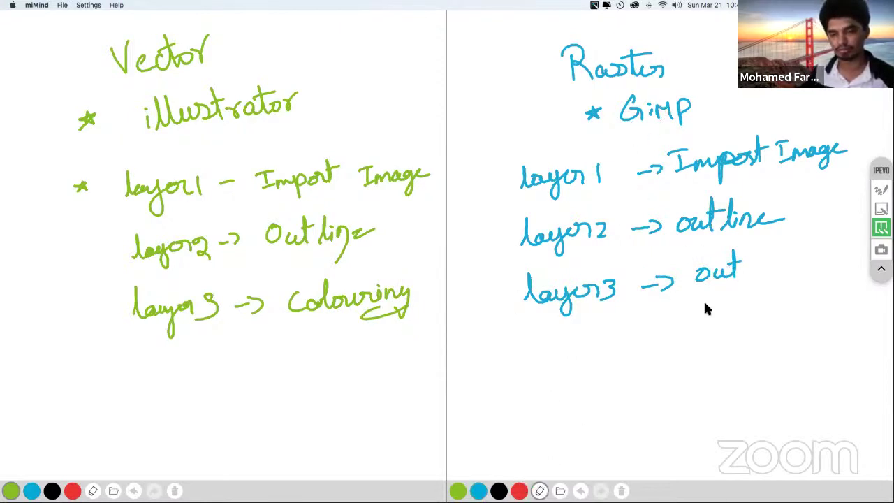
pyautogui.moveTo(739, 281); pyautogui.dragTo(741, 247)
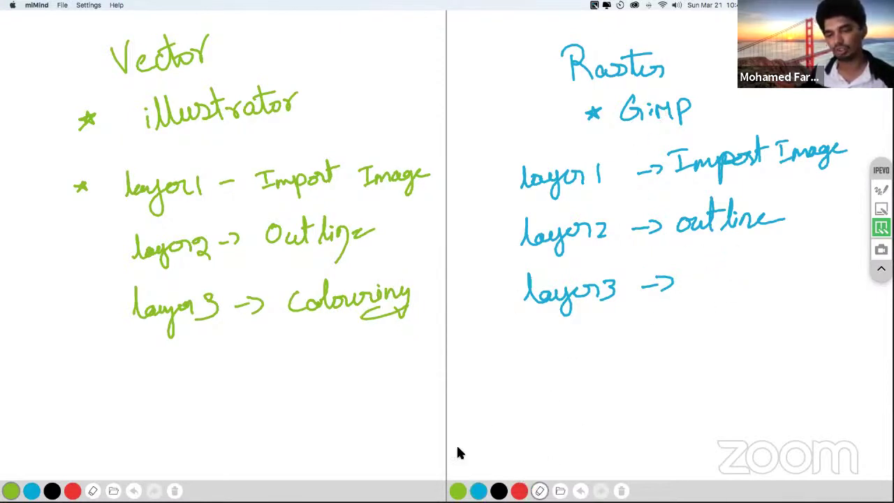
pyautogui.moveTo(699, 277)
pyautogui.mouseDown()
pyautogui.moveTo(697, 292)
pyautogui.moveTo(712, 282)
pyautogui.moveTo(724, 291)
pyautogui.mouseUp()
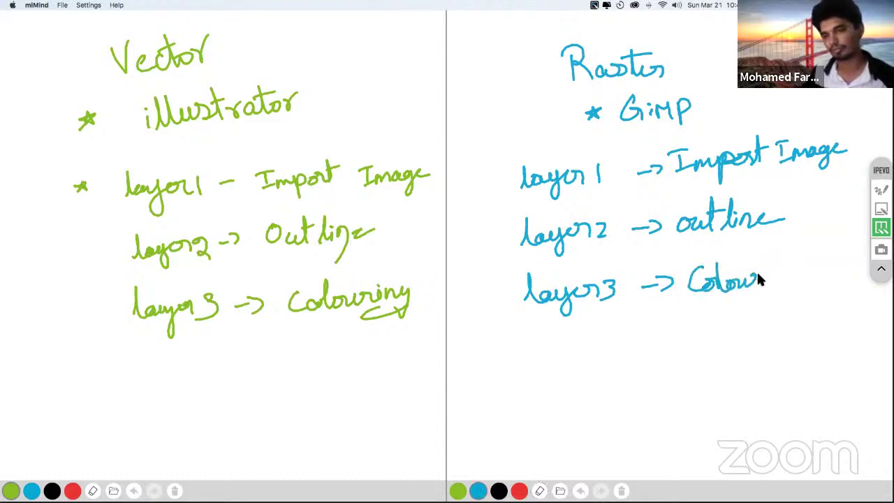
pyautogui.moveTo(763, 268)
pyautogui.mouseDown()
pyautogui.moveTo(791, 278)
pyautogui.moveTo(788, 290)
pyautogui.moveTo(810, 283)
pyautogui.mouseUp()
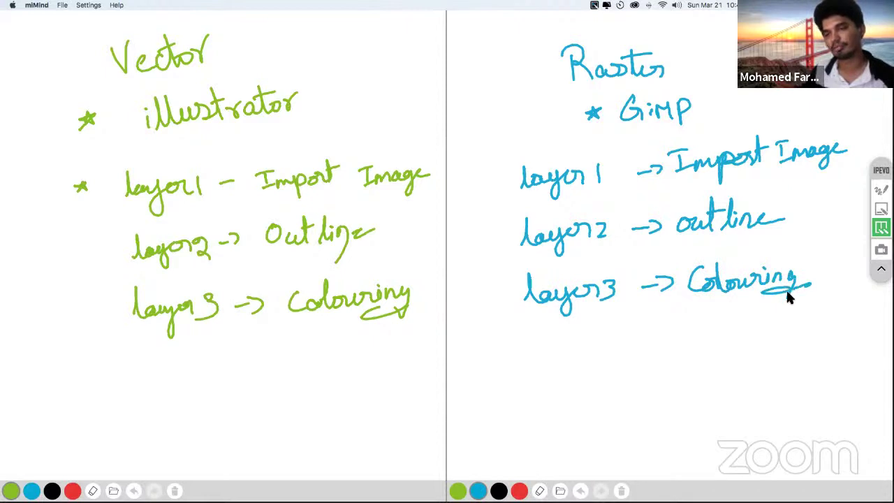
# - Leave the split whiteboard and annotation mode, and minimise the mind map window to reveal GIMP
pyautogui.click(879, 192)
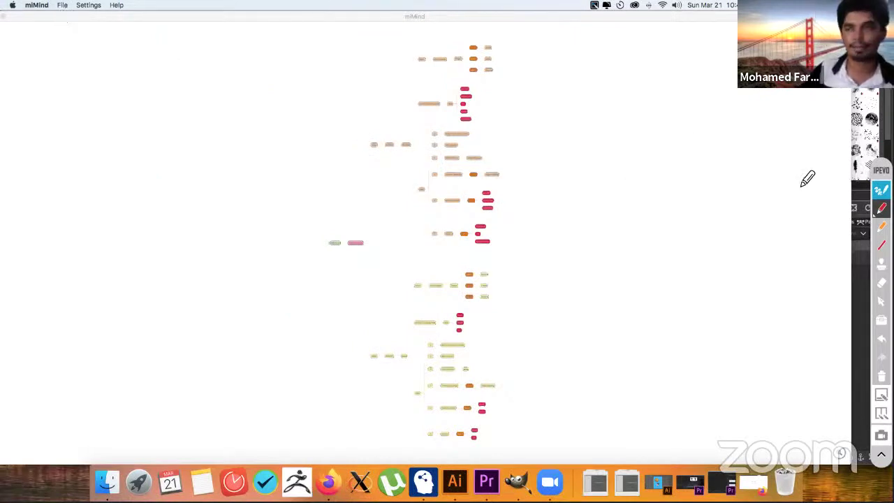
pyautogui.click(881, 192)
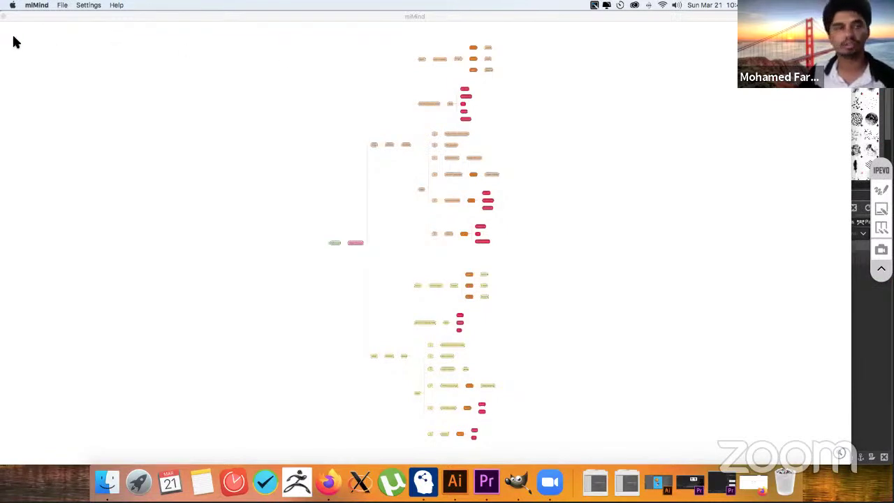
pyautogui.click(41, 19)
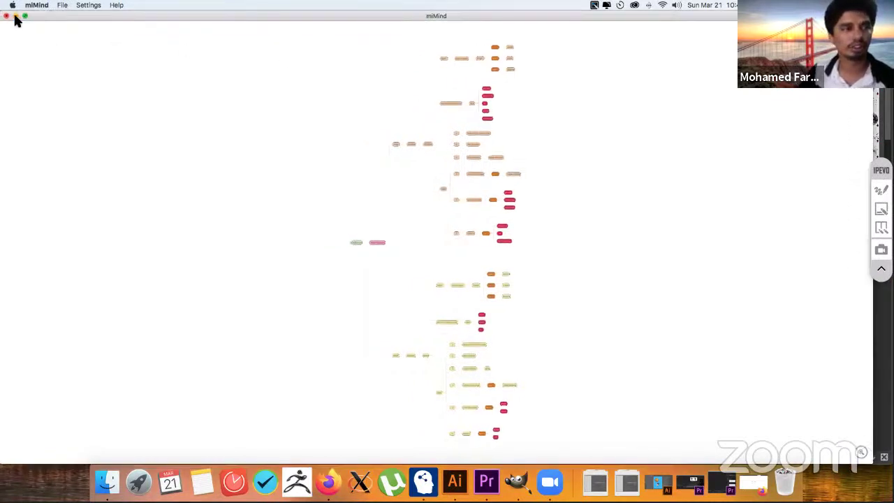
pyautogui.click(15, 15)
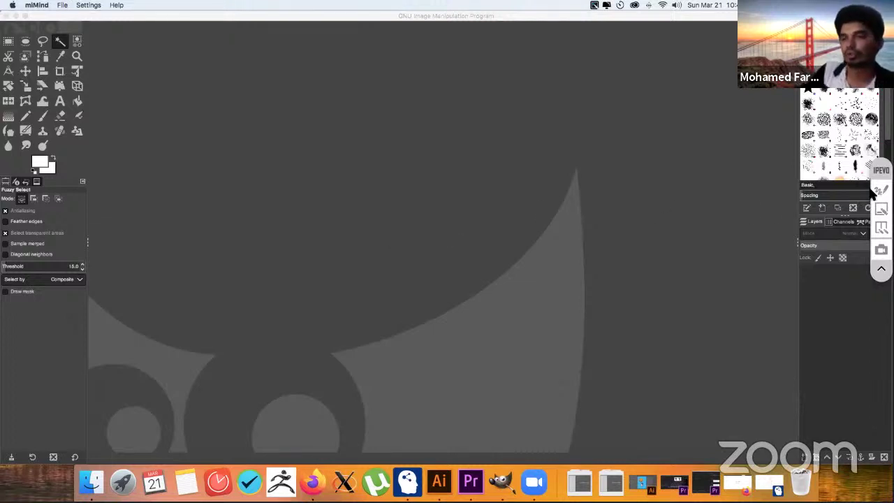
# - Turn on the annotation pen and mark GIMP's toolbox with red handwriting, including a toolbox label
pyautogui.click(881, 189)
pyautogui.click(880, 191)
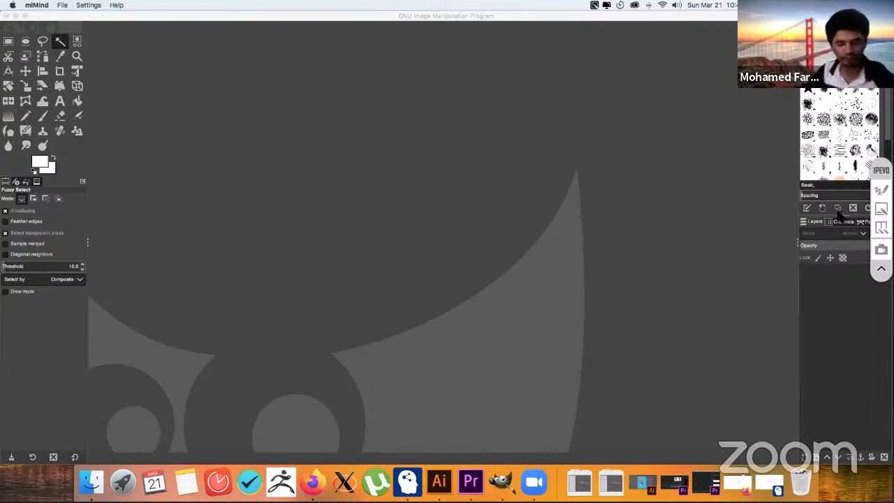
pyautogui.click(881, 190)
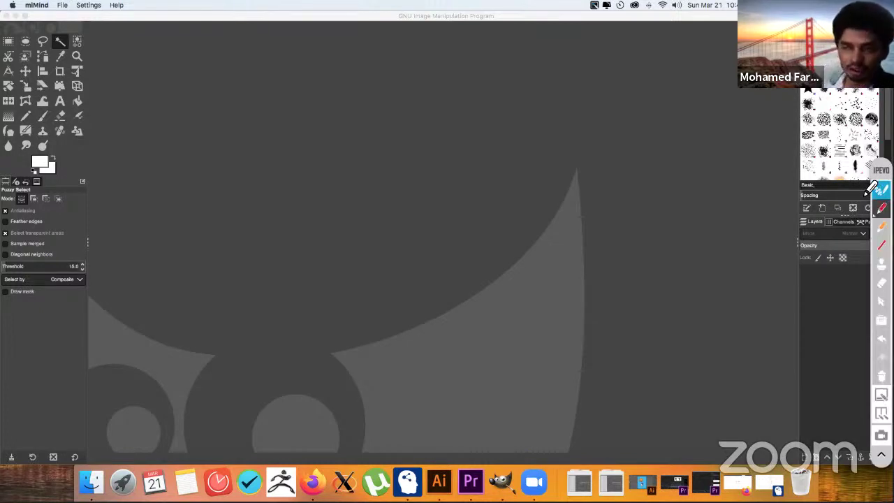
pyautogui.moveTo(83, 29)
pyautogui.mouseDown()
pyautogui.moveTo(19, 33)
pyautogui.moveTo(3, 59)
pyautogui.moveTo(23, 156)
pyautogui.moveTo(83, 138)
pyautogui.moveTo(91, 48)
pyautogui.moveTo(127, 98)
pyautogui.moveTo(155, 98)
pyautogui.moveTo(163, 87)
pyautogui.moveTo(172, 99)
pyautogui.moveTo(172, 80)
pyautogui.moveTo(178, 102)
pyautogui.moveTo(200, 91)
pyautogui.mouseUp()
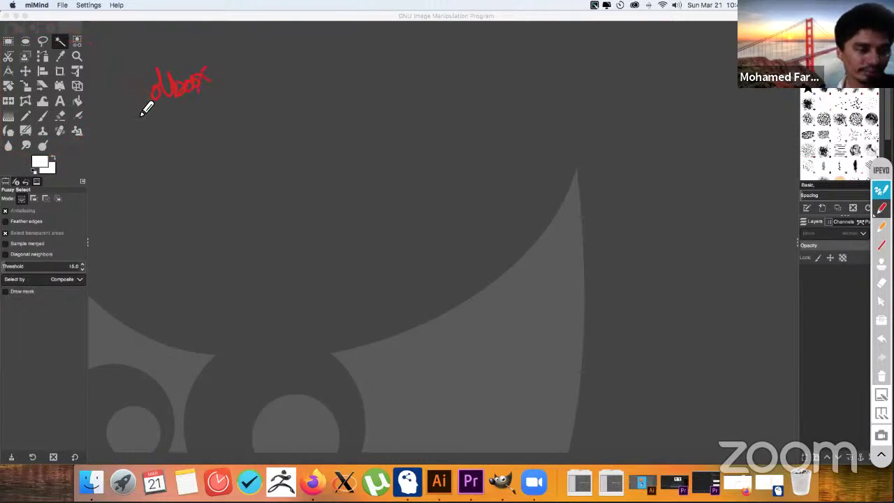
pyautogui.moveTo(93, 129)
pyautogui.mouseDown()
pyautogui.moveTo(83, 111)
pyautogui.moveTo(103, 93)
pyautogui.mouseUp()
pyautogui.moveTo(110, 102)
pyautogui.mouseDown()
pyautogui.moveTo(121, 108)
pyautogui.moveTo(123, 97)
pyautogui.mouseUp()
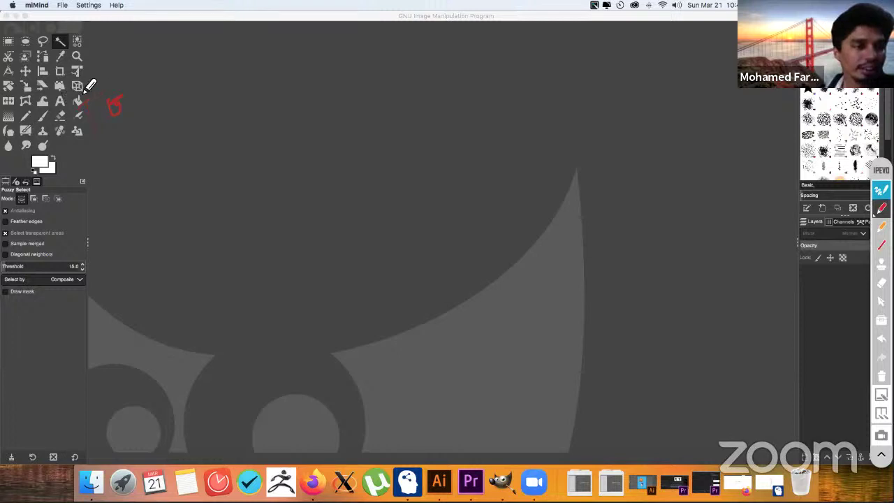
pyautogui.moveTo(102, 88)
pyautogui.mouseDown()
pyautogui.moveTo(106, 112)
pyautogui.moveTo(89, 100)
pyautogui.moveTo(113, 85)
pyautogui.moveTo(124, 97)
pyautogui.moveTo(120, 69)
pyautogui.moveTo(135, 93)
pyautogui.moveTo(140, 78)
pyautogui.moveTo(147, 91)
pyautogui.moveTo(138, 68)
pyautogui.moveTo(168, 83)
pyautogui.mouseUp()
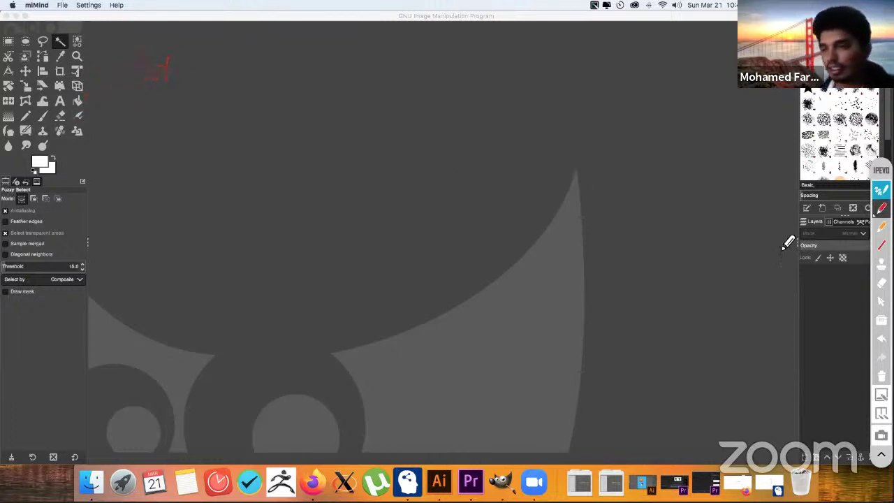
# - Draw red arrows pointing at GIMP's Layers panel, and turn the annotation pen off
pyautogui.moveTo(730, 263)
pyautogui.mouseDown()
pyautogui.moveTo(786, 277)
pyautogui.moveTo(775, 282)
pyautogui.mouseUp()
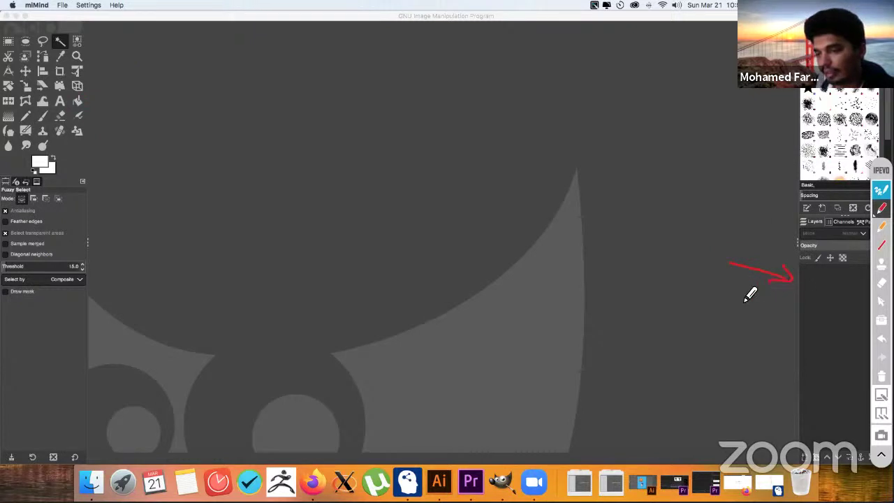
pyautogui.moveTo(734, 322)
pyautogui.mouseDown()
pyautogui.moveTo(750, 345)
pyautogui.moveTo(766, 335)
pyautogui.moveTo(761, 365)
pyautogui.moveTo(786, 339)
pyautogui.mouseUp()
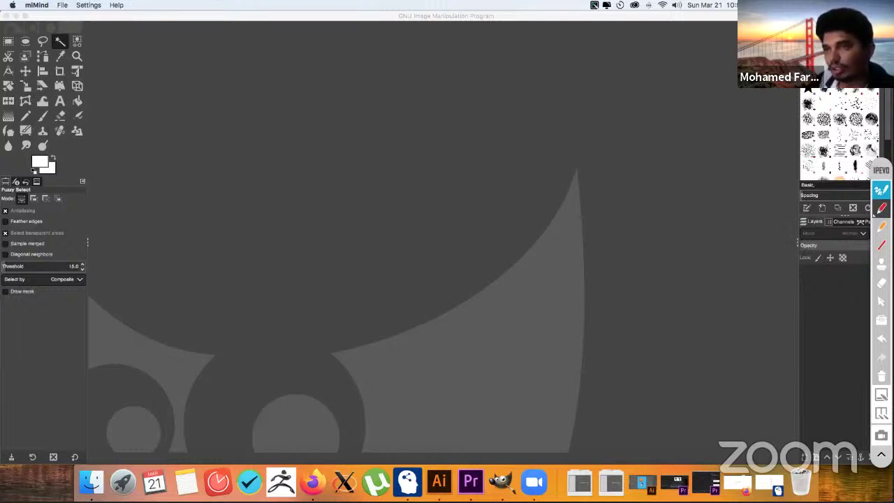
pyautogui.click(881, 191)
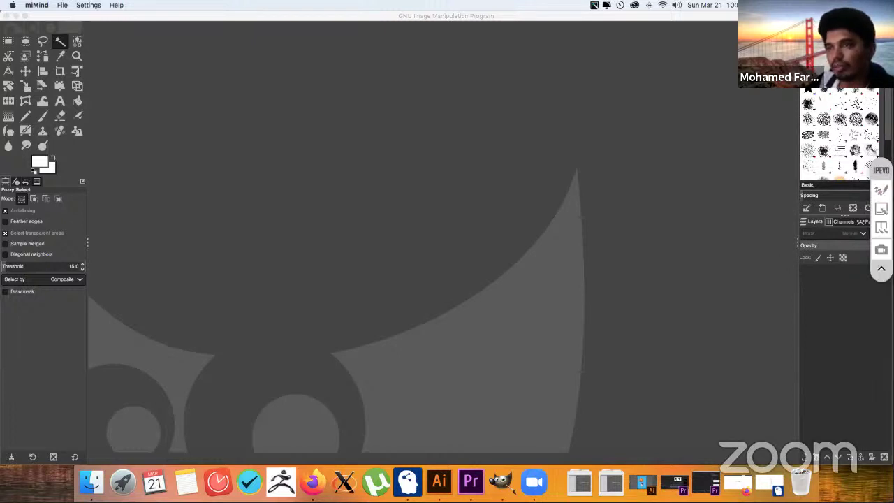
# - Switch to GIMP, narrow its window slightly and reposition it so the toolbox and side panels are fully on screen
pyautogui.press('super+Tab')
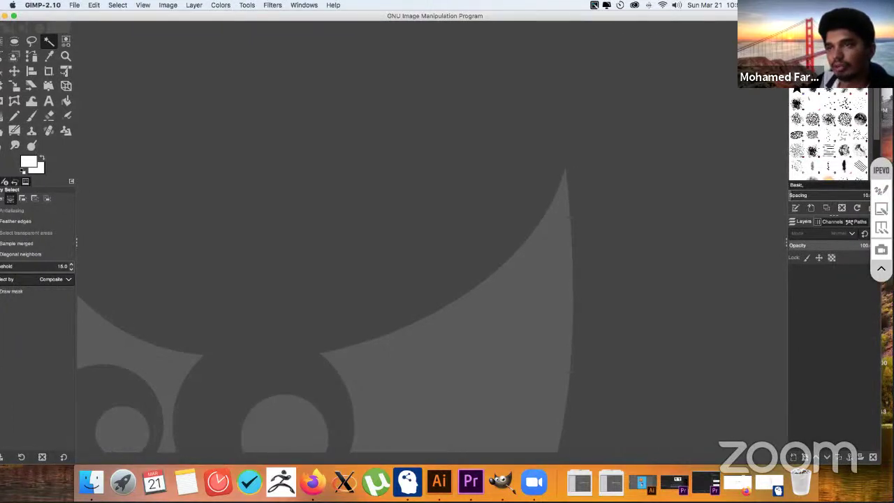
pyautogui.moveTo(881, 314); pyautogui.dragTo(863, 315)
pyautogui.moveTo(426, 16); pyautogui.dragTo(441, 20)
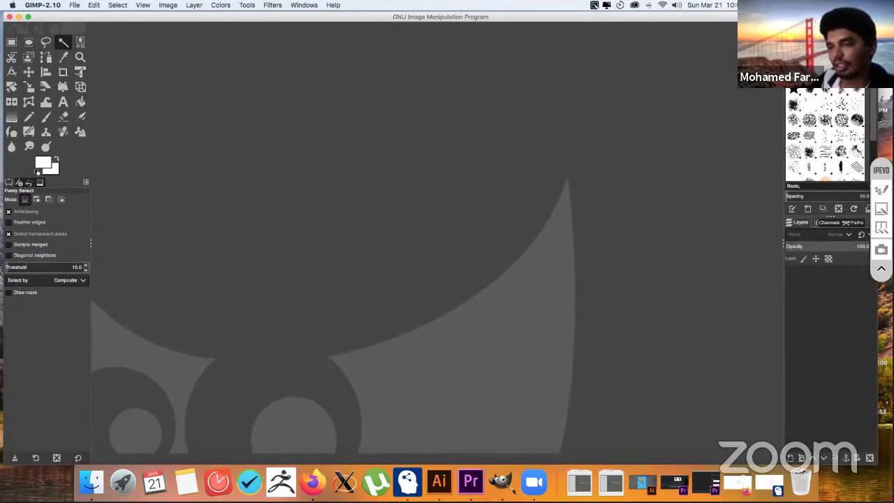
# - Turn the annotation pen back on and draw a red arrow toward the empty layer list
pyautogui.click(881, 190)
pyautogui.moveTo(740, 362)
pyautogui.mouseDown()
pyautogui.moveTo(782, 329)
pyautogui.moveTo(788, 343)
pyautogui.mouseUp()
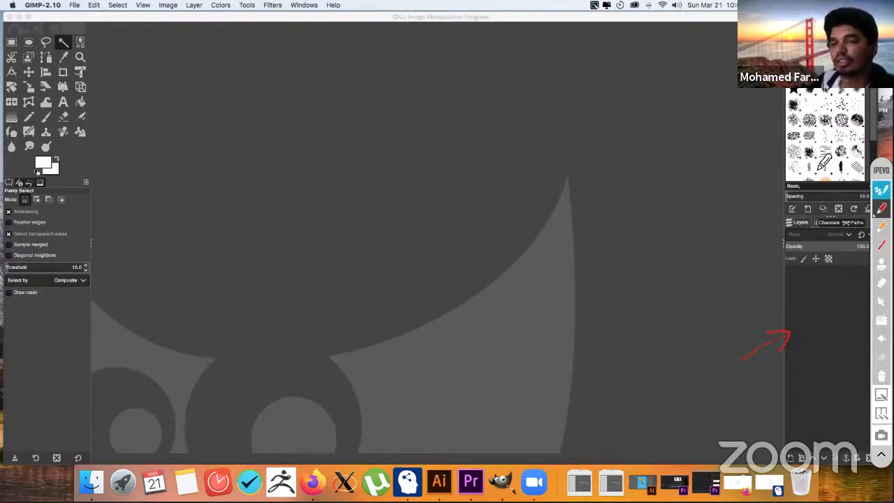
# - Turn off the annotation pen to clear the red arrow beside the empty layer list
pyautogui.click(880, 192)
pyautogui.click(74, 7)
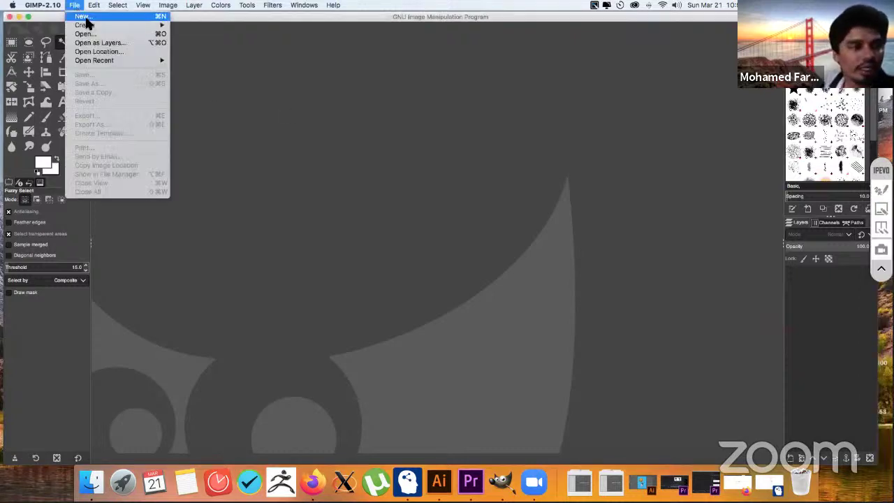
pyautogui.click(109, 43)
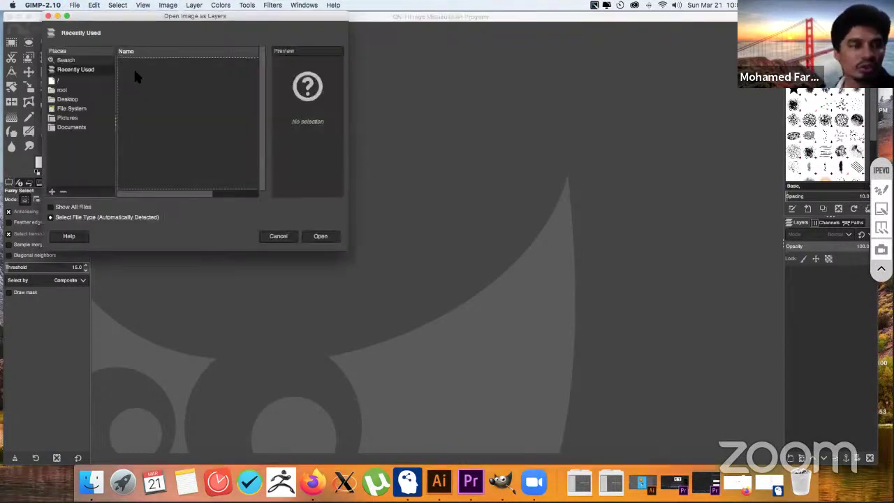
pyautogui.click(67, 99)
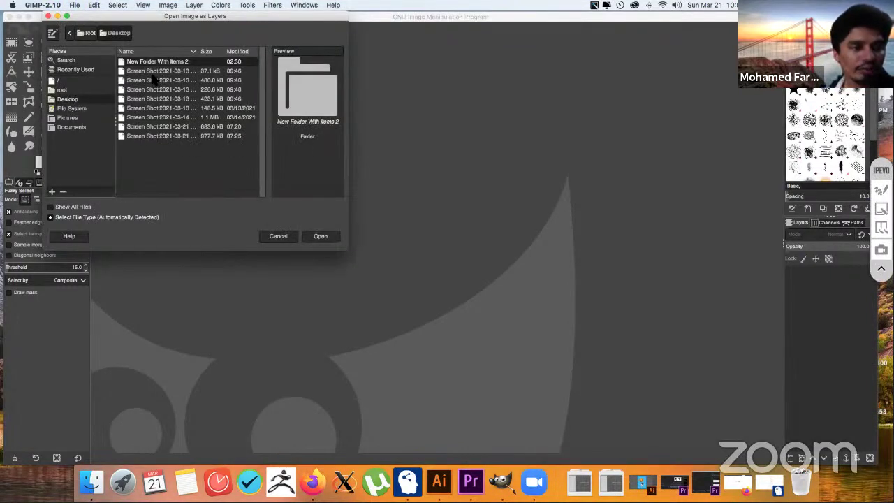
pyautogui.click(153, 80)
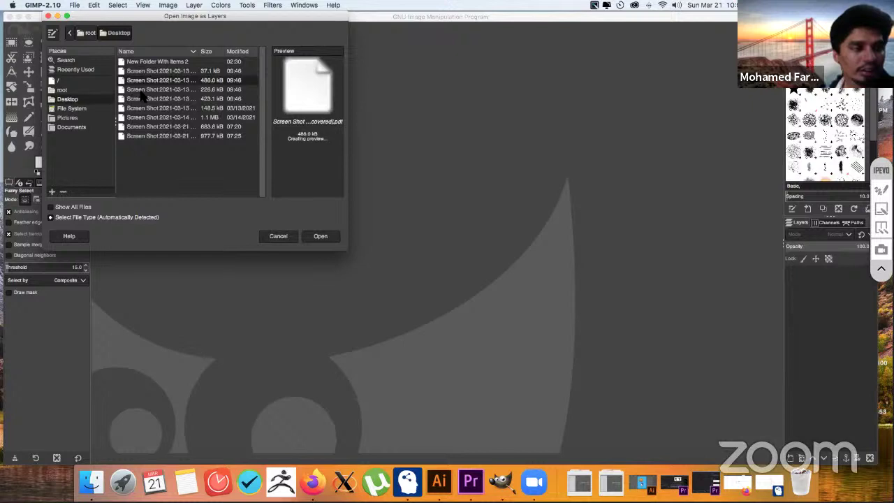
pyautogui.click(140, 89)
pyautogui.click(142, 99)
pyautogui.click(142, 117)
pyautogui.click(144, 127)
pyautogui.click(146, 136)
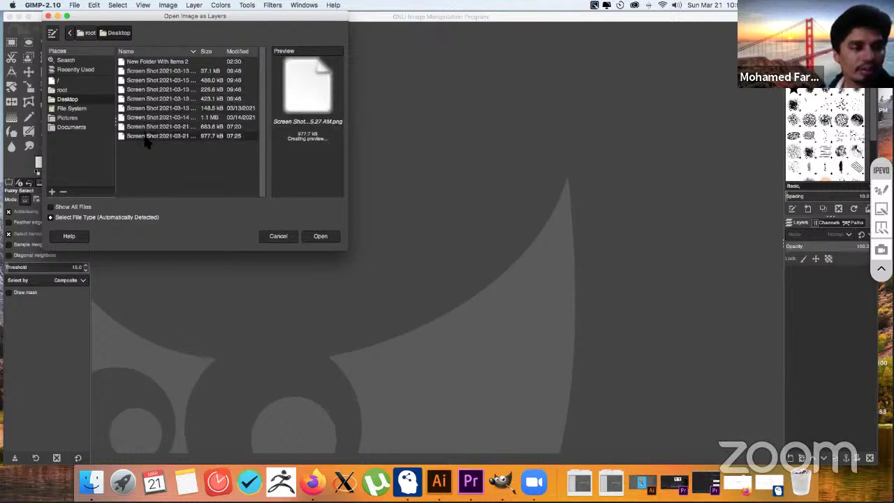
pyautogui.click(148, 71)
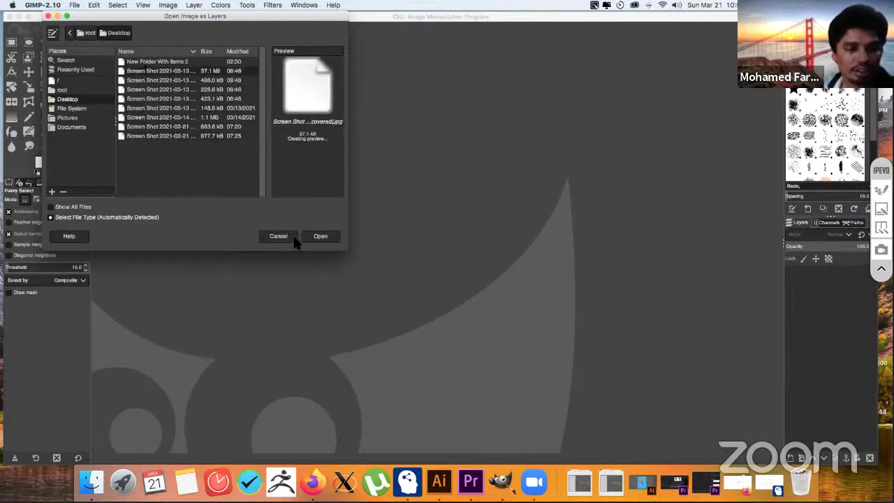
pyautogui.click(280, 236)
# - Create a new image from the A4 (300 ppi) template
pyautogui.click(73, 5)
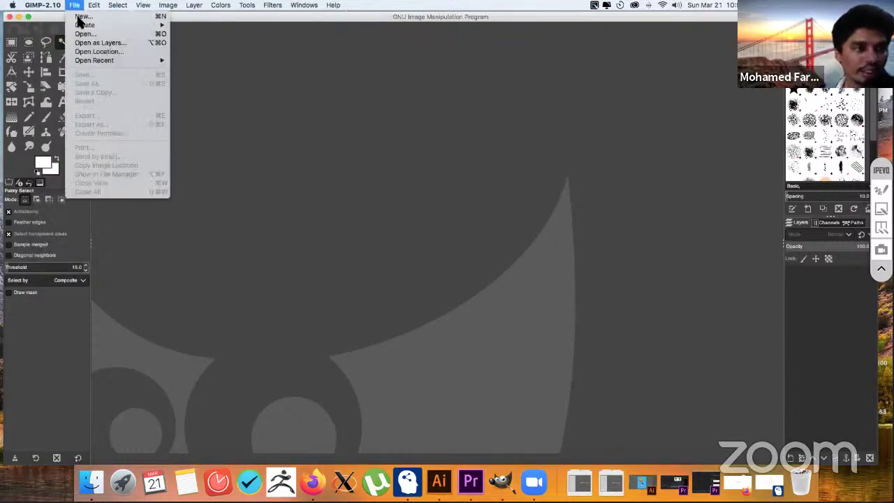
pyautogui.click(86, 16)
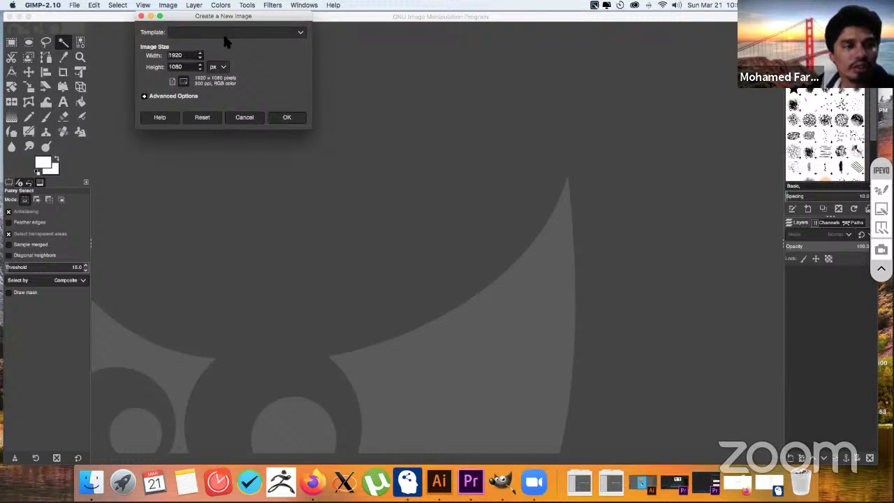
pyautogui.click(223, 32)
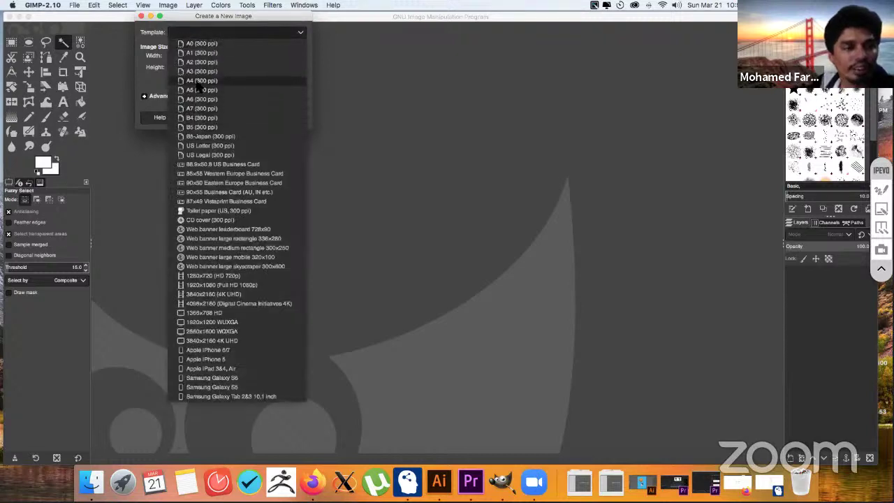
pyautogui.click(200, 81)
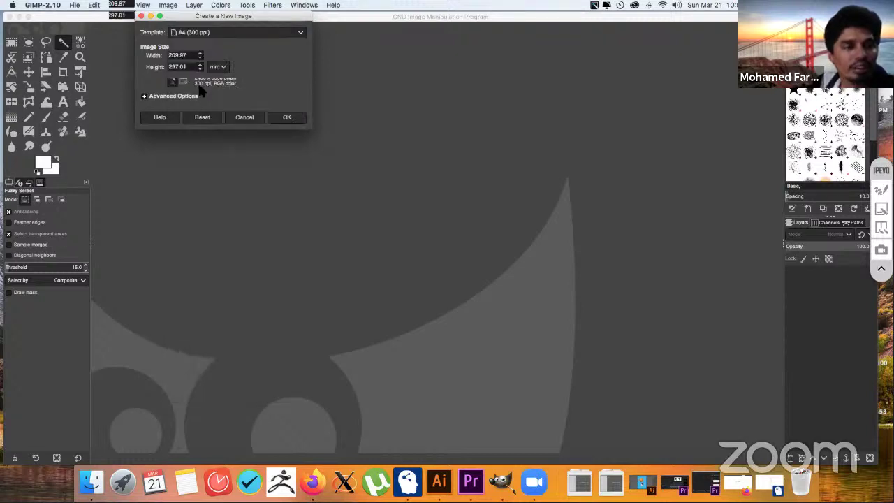
pyautogui.click(286, 118)
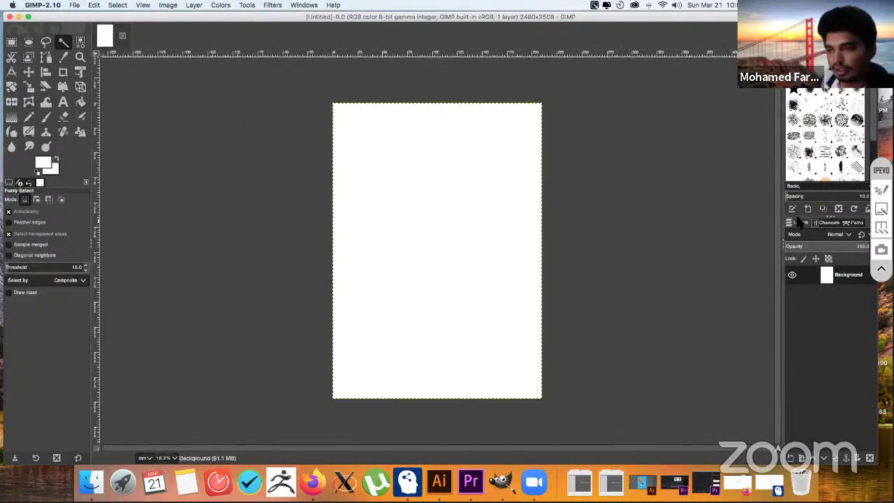
# - Rename the Background layer to "layer 1"
pyautogui.doubleClick(843, 278)
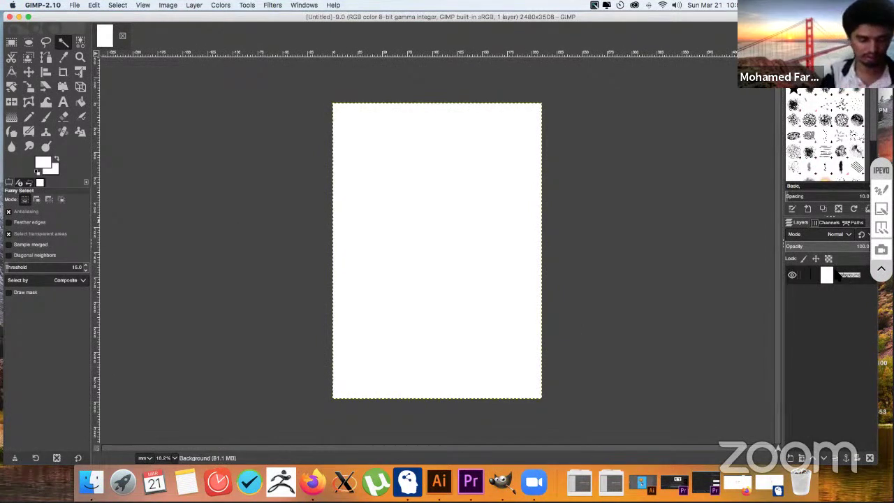
pyautogui.write('layer 1')
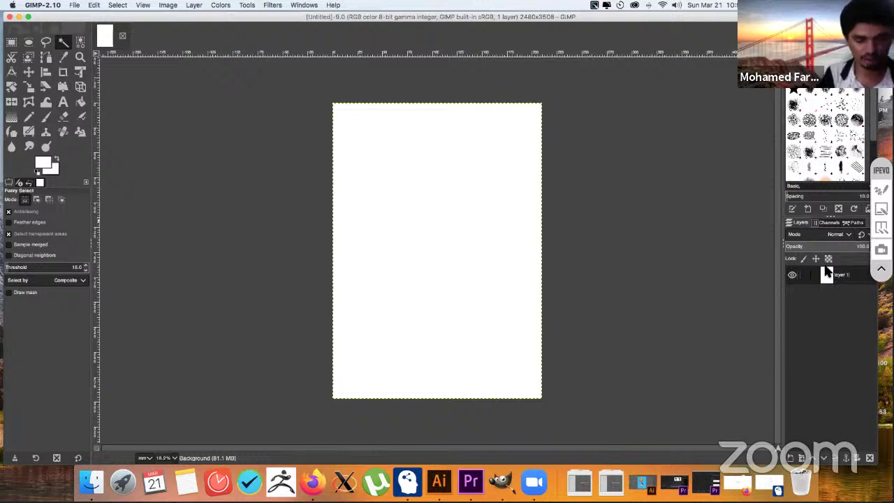
pyautogui.press('Return')
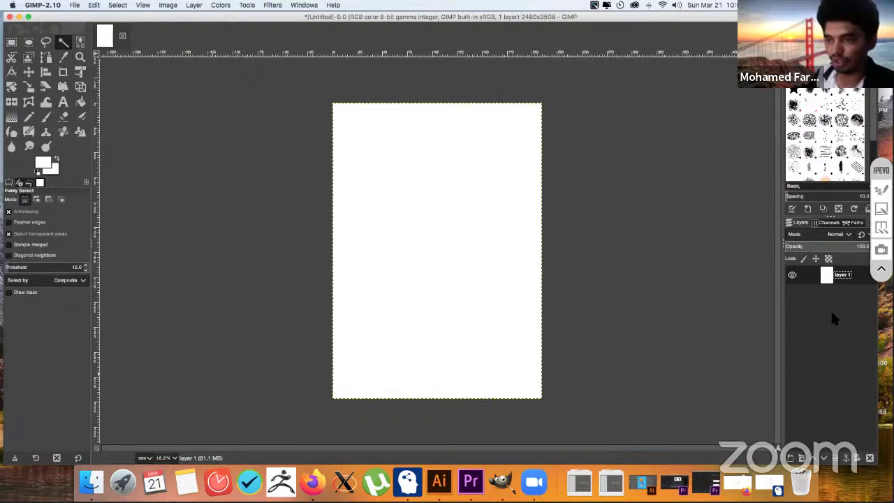
# - Bring the pencil sketch "Screen Shot 2021-03-13 at 8.46.32 PM.png" from the Desktop folder onto the canvas as a layer, converting its color profile to sRGB
pyautogui.click(91, 482)
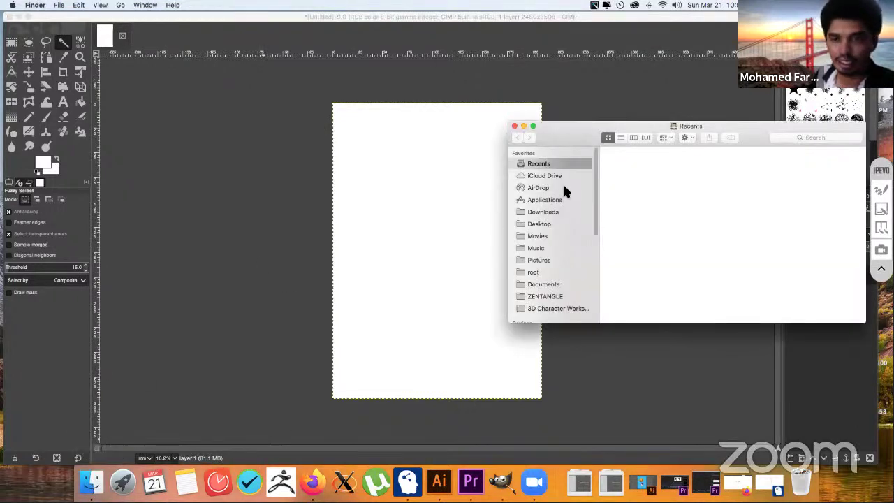
pyautogui.click(540, 223)
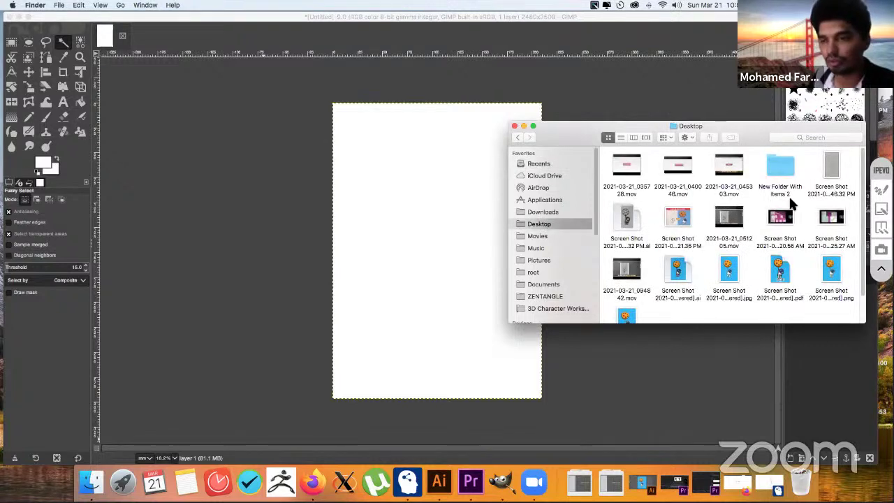
pyautogui.moveTo(830, 171); pyautogui.dragTo(435, 238)
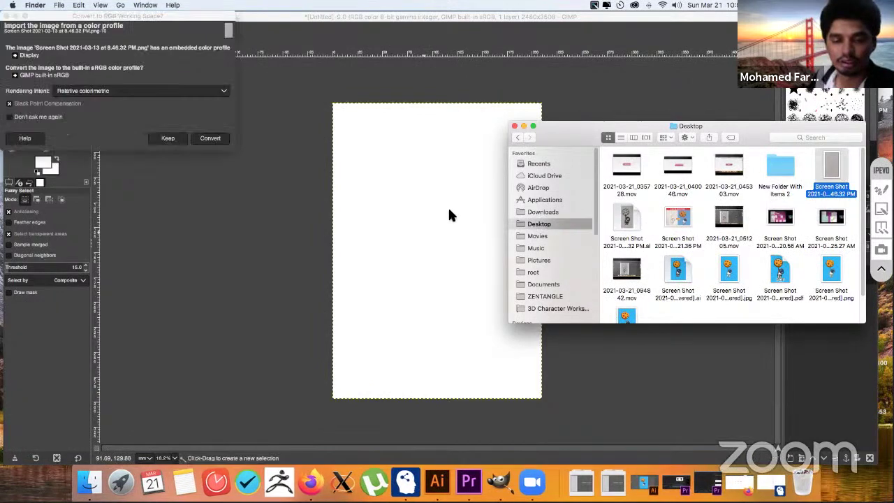
pyautogui.click(206, 139)
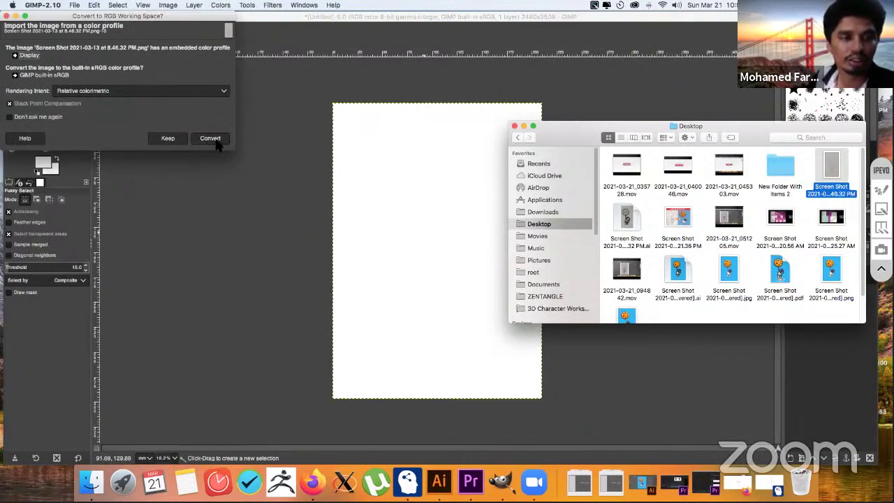
pyautogui.click(211, 138)
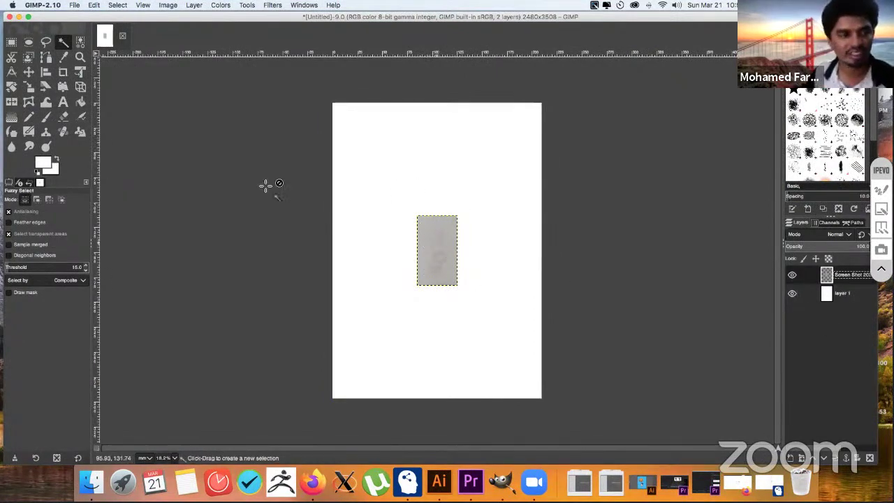
# - Start a Unified Transform on the sketch layer and briefly mark that tool with a red annotation circle and arrow
pyautogui.click(81, 71)
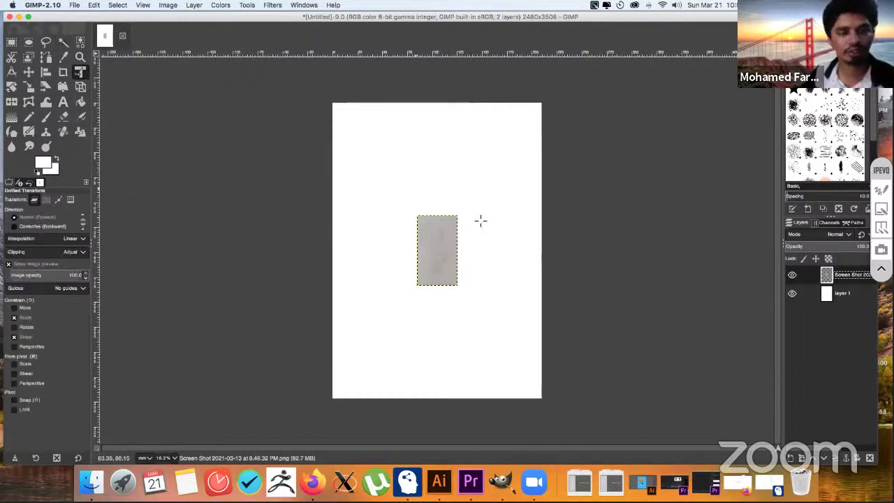
pyautogui.click(464, 247)
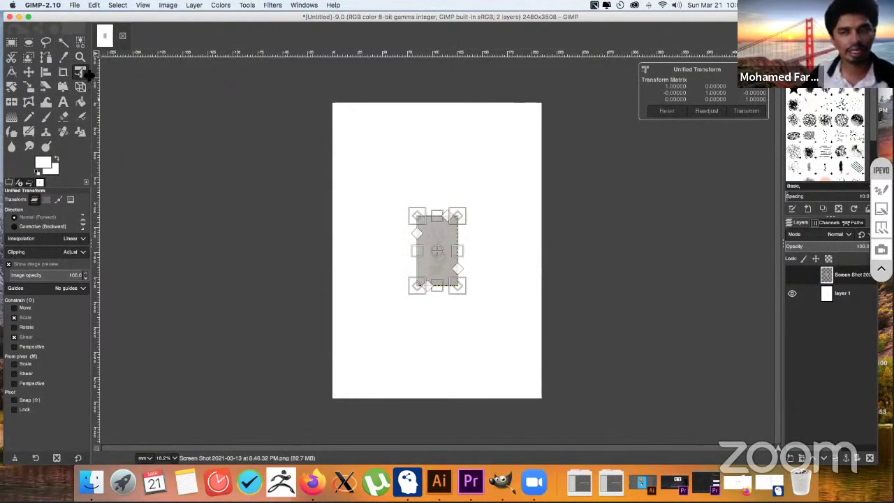
pyautogui.click(880, 191)
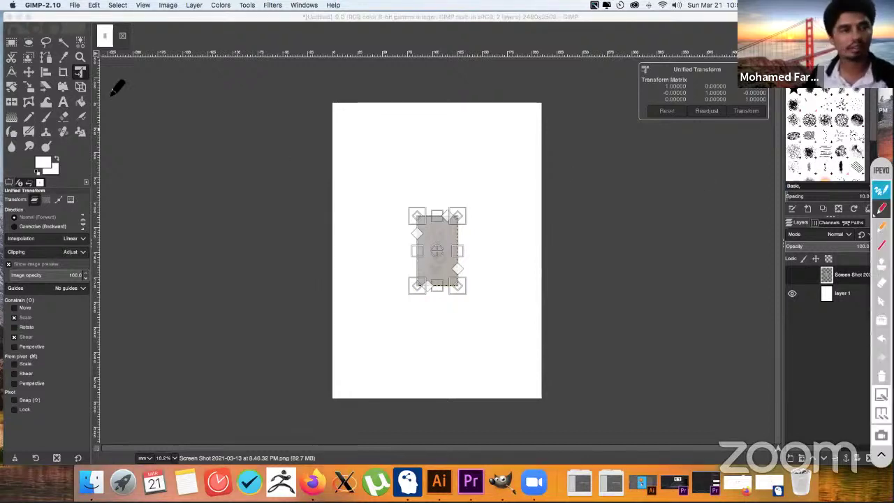
pyautogui.moveTo(83, 59)
pyautogui.mouseDown()
pyautogui.moveTo(69, 89)
pyautogui.moveTo(89, 74)
pyautogui.mouseUp()
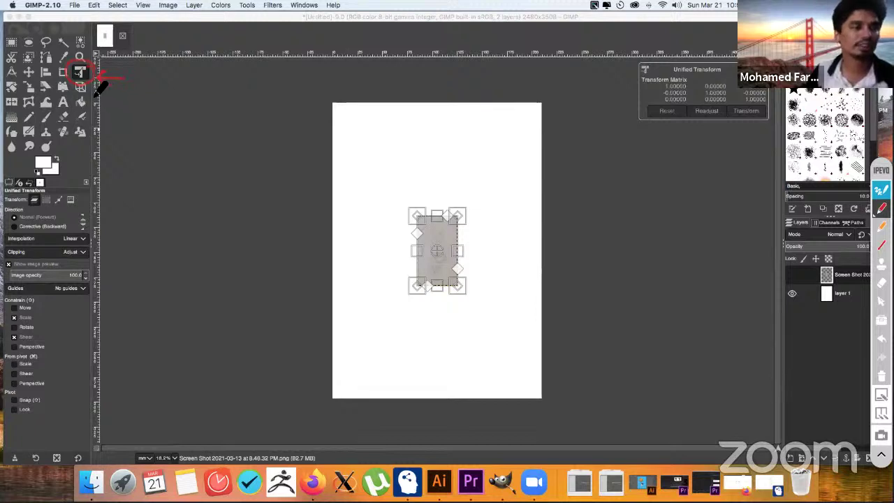
pyautogui.click(880, 189)
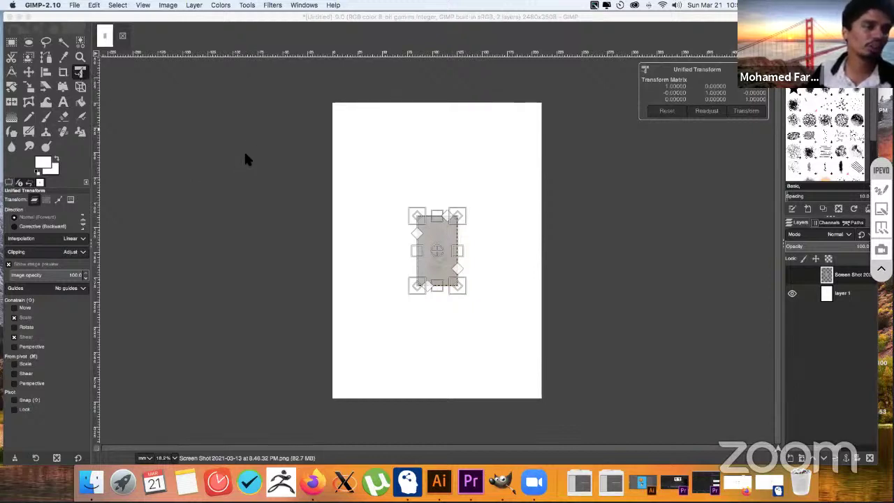
# - Scale the sketch layer up proportionally by about 3.9 times so it covers most of the page, and apply the transform
pyautogui.click(462, 219)
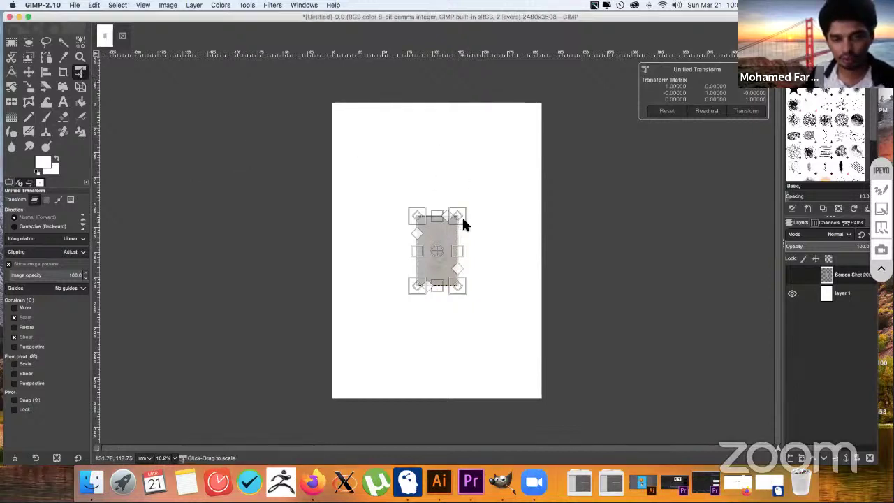
pyautogui.moveTo(475, 226); pyautogui.dragTo(561, 158)
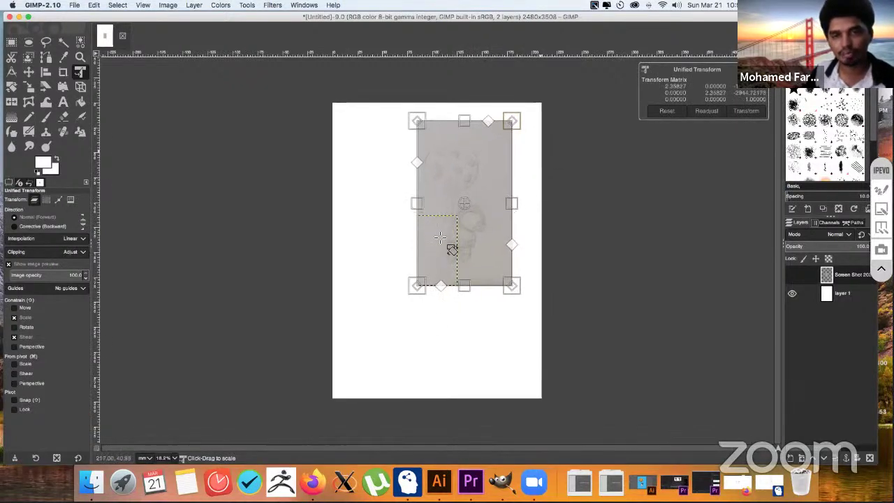
pyautogui.moveTo(415, 289); pyautogui.dragTo(333, 383)
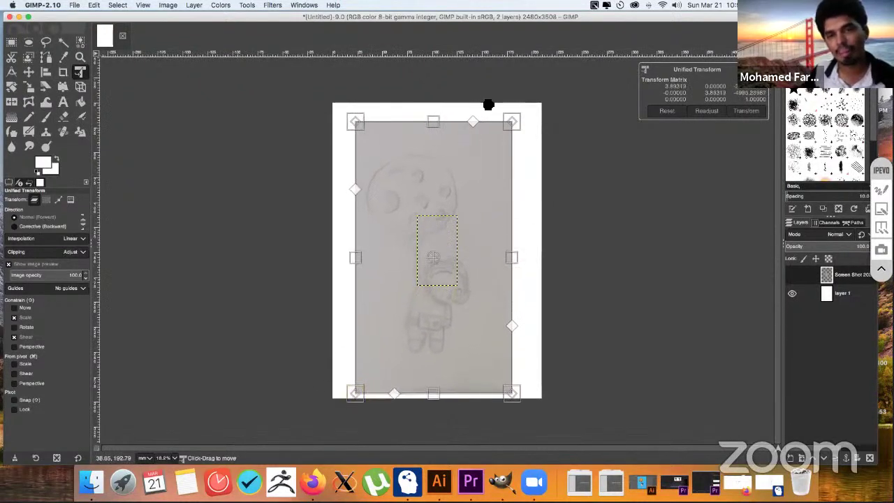
pyautogui.press('Return')
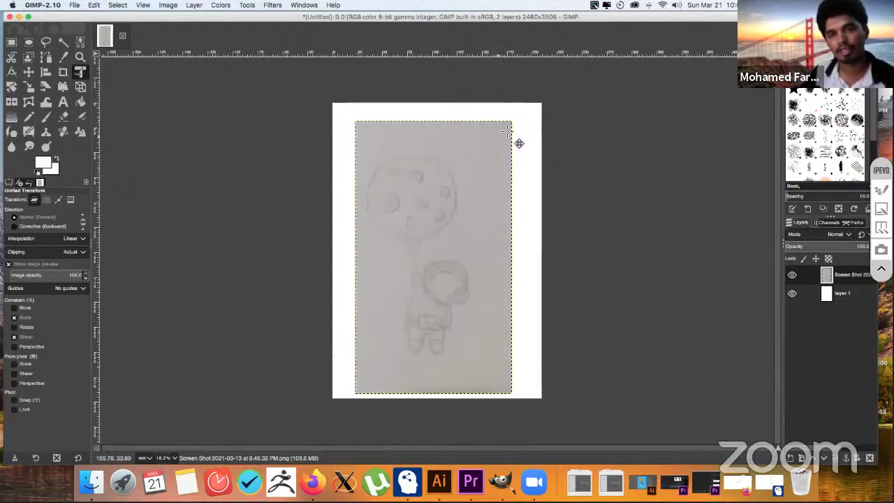
# - Enlarge the sketch layer by a further factor of about 1.07 with Unified Transform so it reaches the page's upper edge
pyautogui.click(519, 140)
pyautogui.moveTo(520, 121); pyautogui.dragTo(532, 104)
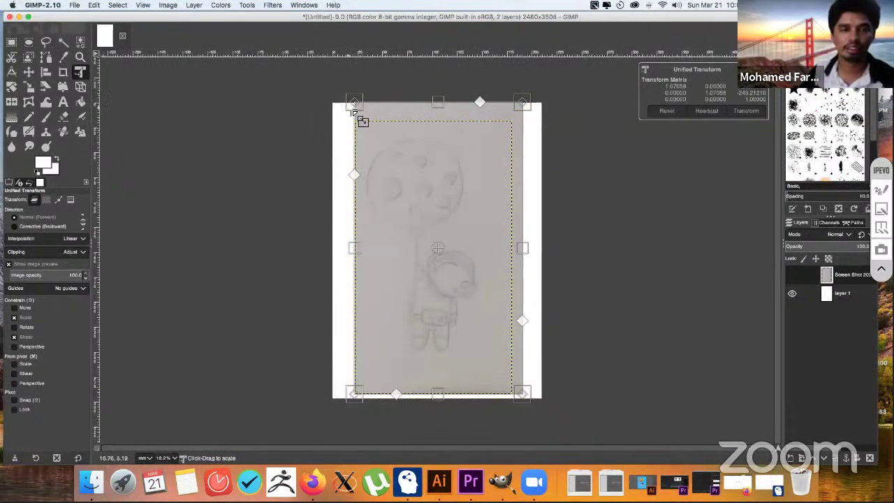
pyautogui.moveTo(355, 118); pyautogui.dragTo(349, 115)
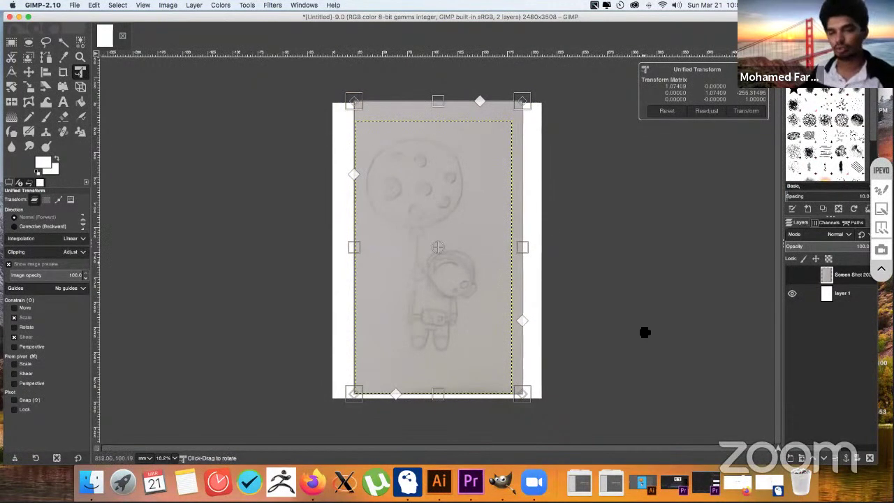
pyautogui.press('Return')
pyautogui.press('m')
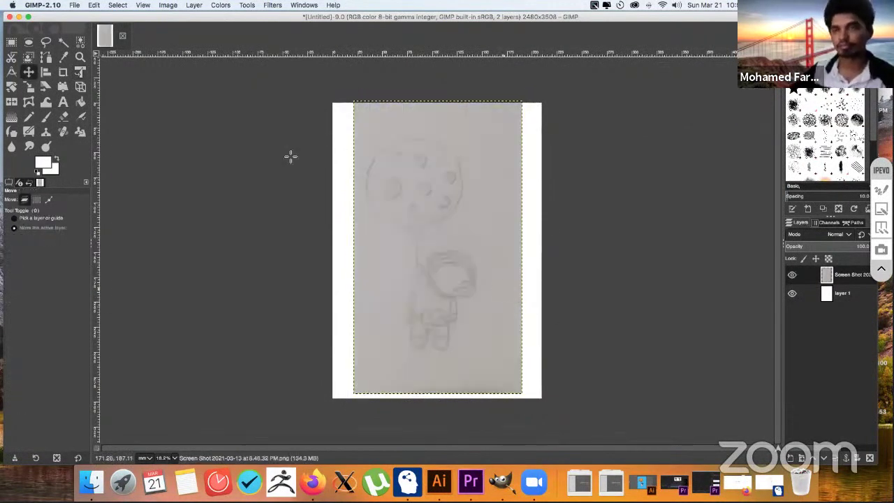
pyautogui.hotkey('shift', 't')
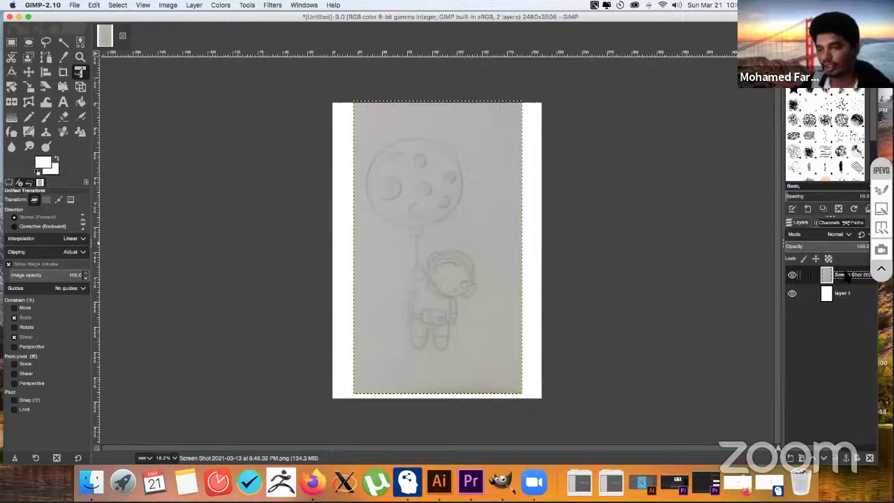
# - Merge the sketch layer down into layer 1, and toggle the merged layer's visibility off and on
pyautogui.rightClick(847, 274)
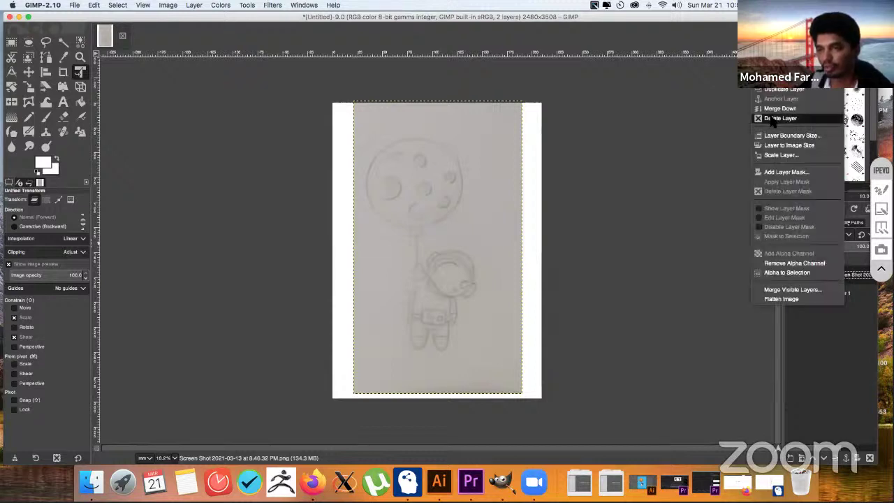
pyautogui.click(771, 109)
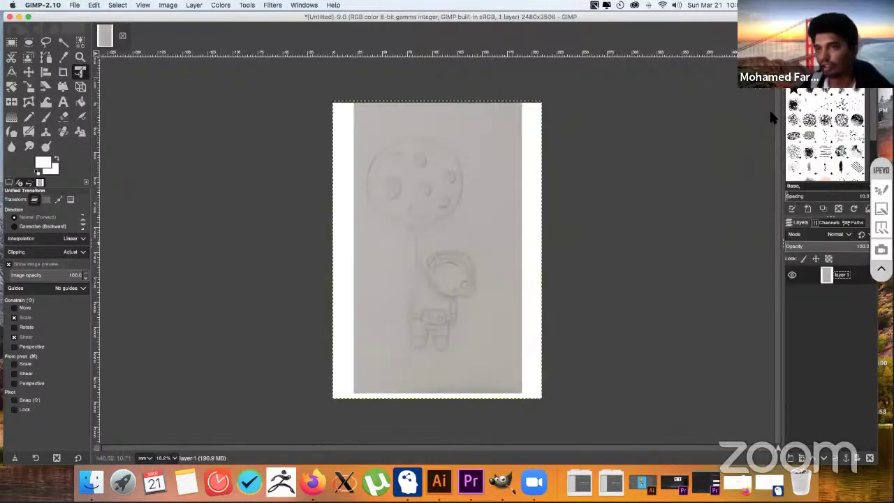
pyautogui.click(792, 275)
pyautogui.click(792, 275)
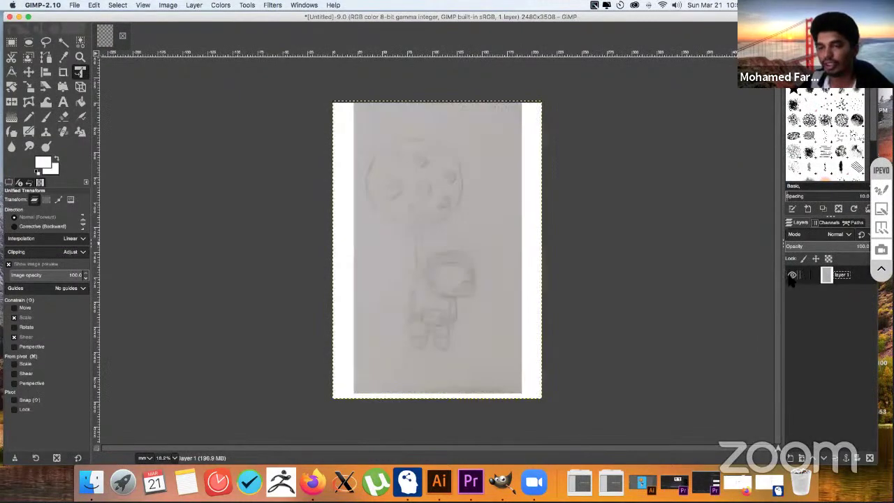
# - Toggle layer 1's visibility off and on several times, leaving the layer visible
pyautogui.click(791, 275)
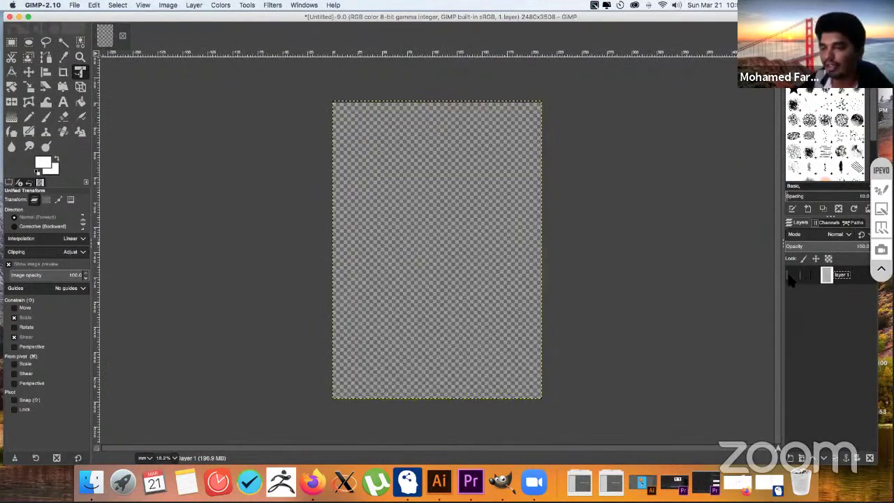
pyautogui.click(792, 275)
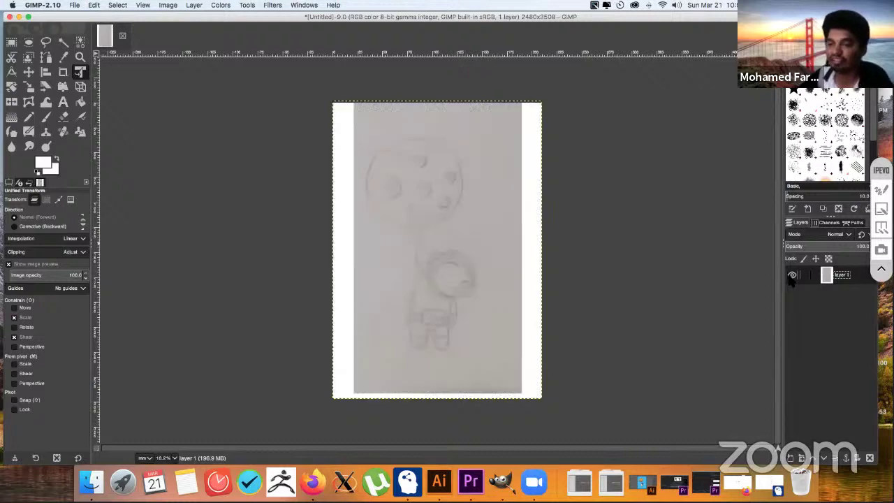
pyautogui.click(792, 275)
pyautogui.click(791, 275)
pyautogui.click(792, 275)
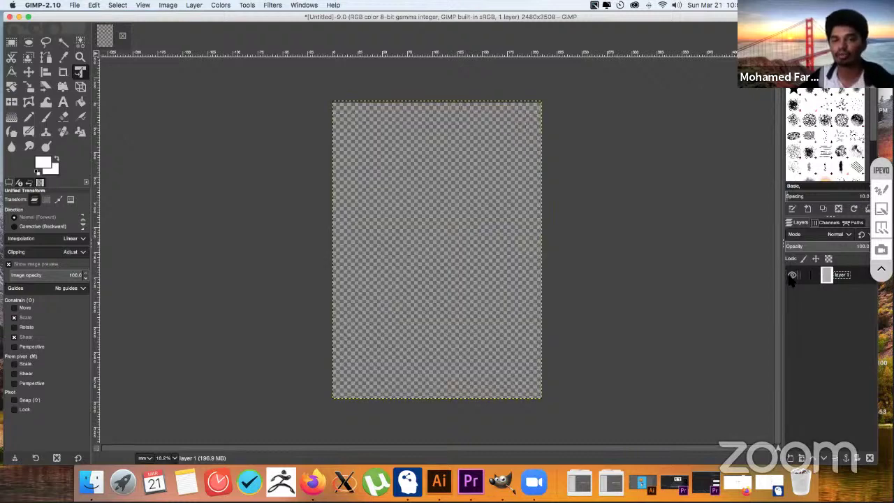
pyautogui.click(792, 275)
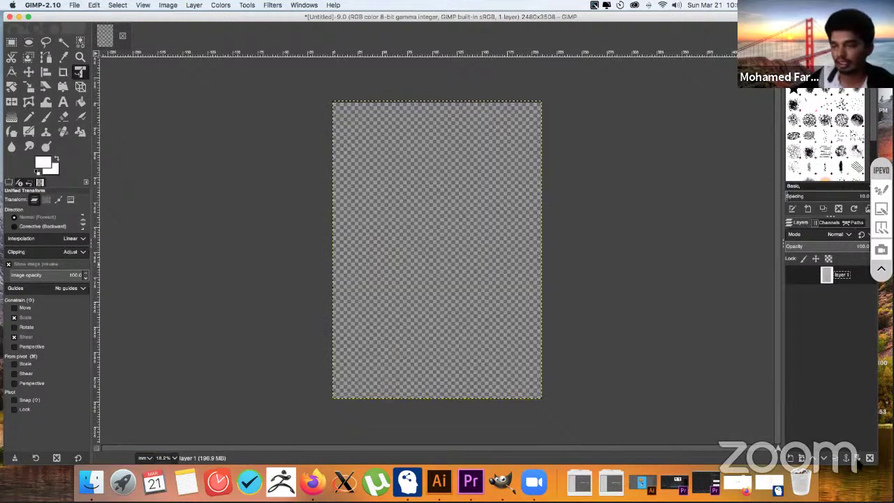
pyautogui.click(792, 275)
pyautogui.click(792, 275)
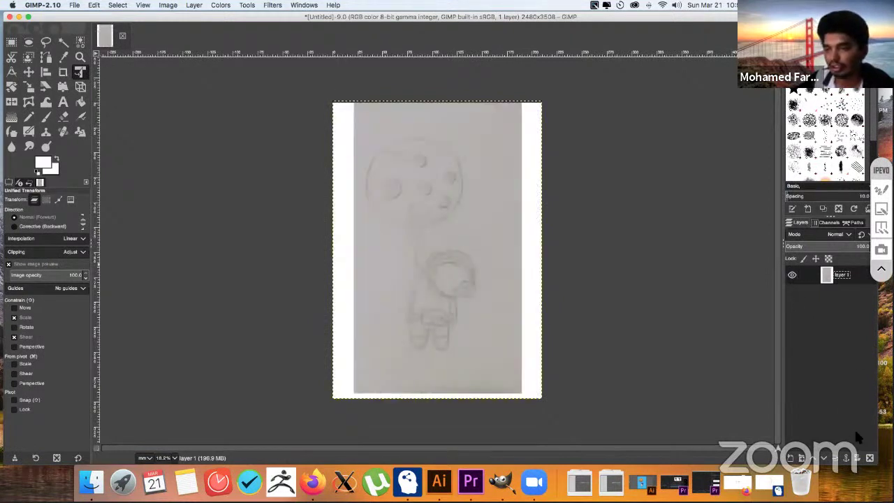
# - Circle the new-layer control with the red annotation pen, and add a transparent 2480 × 3508 px layer named Layer 2
pyautogui.click(881, 208)
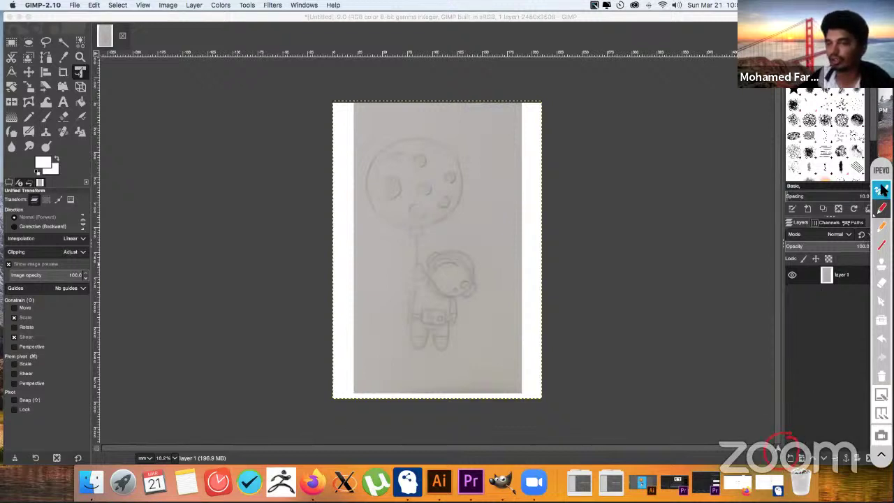
pyautogui.click(882, 189)
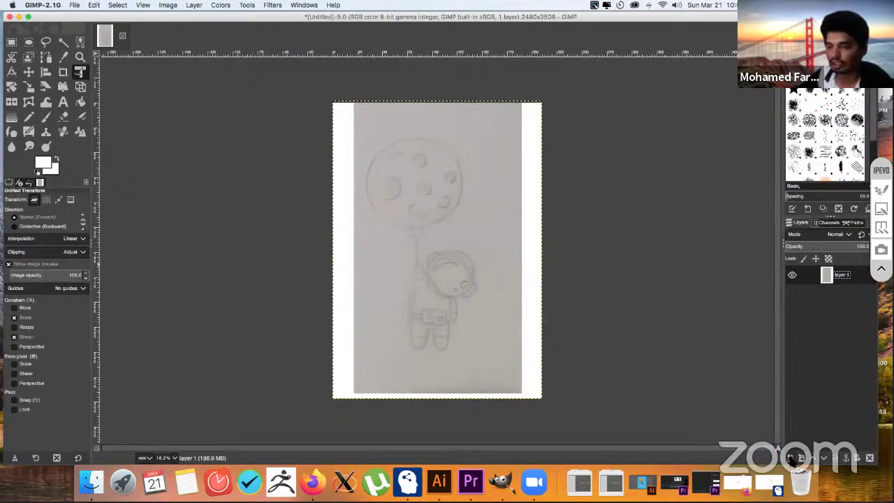
pyautogui.click(791, 458)
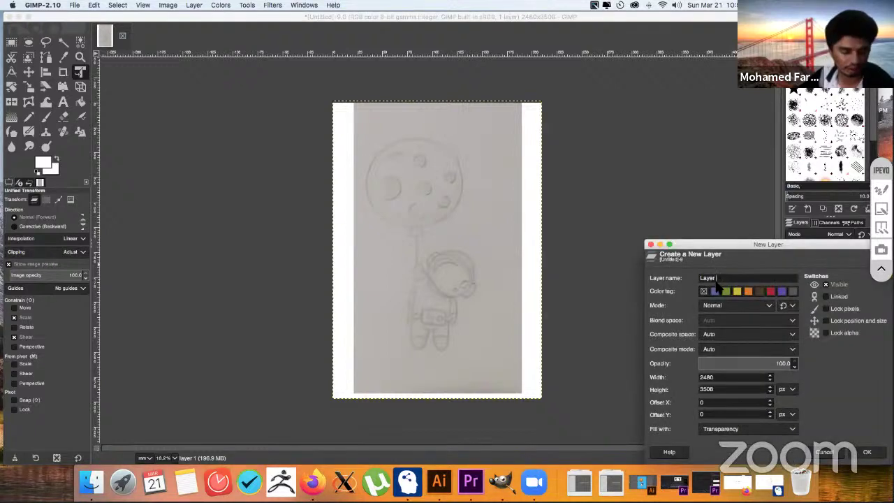
pyautogui.press('Return')
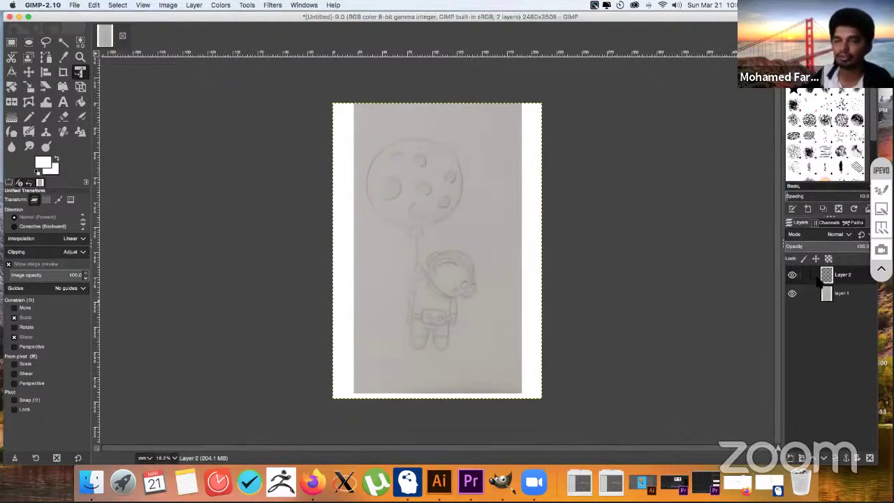
# - Circle the Paintbrush tool in red and add annotation strokes near the color swatches
pyautogui.click(881, 188)
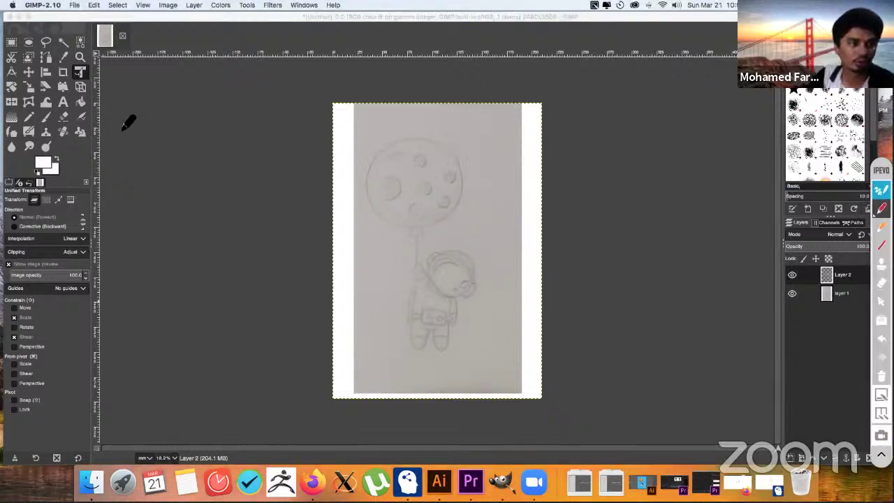
pyautogui.moveTo(59, 110)
pyautogui.mouseDown()
pyautogui.moveTo(40, 121)
pyautogui.moveTo(42, 134)
pyautogui.moveTo(51, 109)
pyautogui.mouseUp()
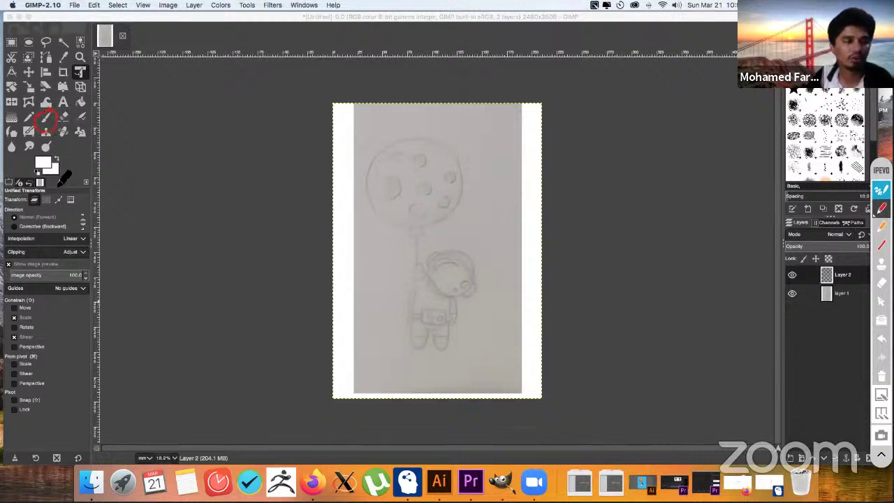
pyautogui.moveTo(81, 186)
pyautogui.mouseDown()
pyautogui.moveTo(53, 185)
pyautogui.moveTo(18, 192)
pyautogui.moveTo(22, 358)
pyautogui.moveTo(50, 364)
pyautogui.moveTo(98, 269)
pyautogui.moveTo(49, 175)
pyautogui.mouseUp()
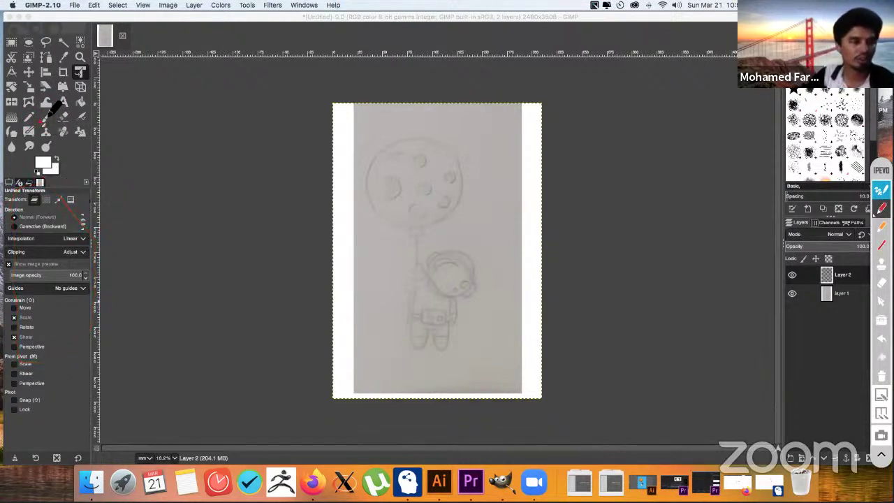
pyautogui.moveTo(49, 115)
pyautogui.mouseDown()
pyautogui.moveTo(49, 132)
pyautogui.moveTo(36, 122)
pyautogui.moveTo(51, 130)
pyautogui.mouseUp()
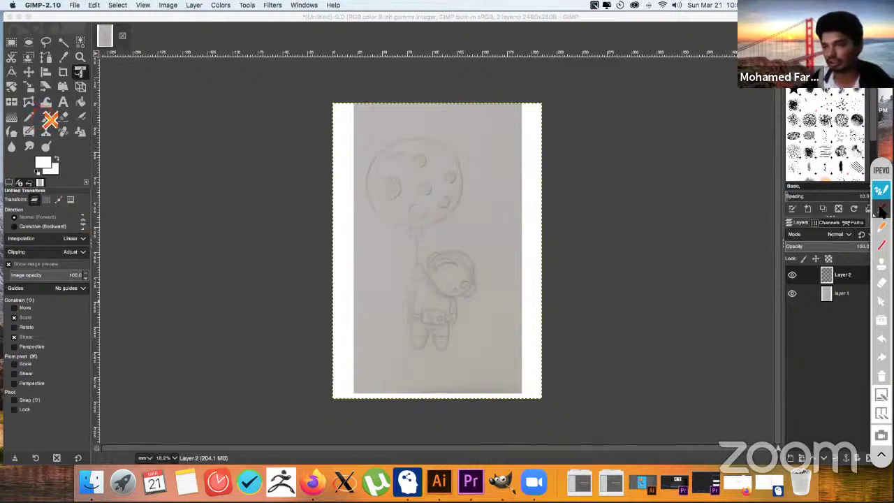
# - Erase all leftover check marks, crosses and red lines with the annotation eraser and return to the red pen
pyautogui.click(880, 210)
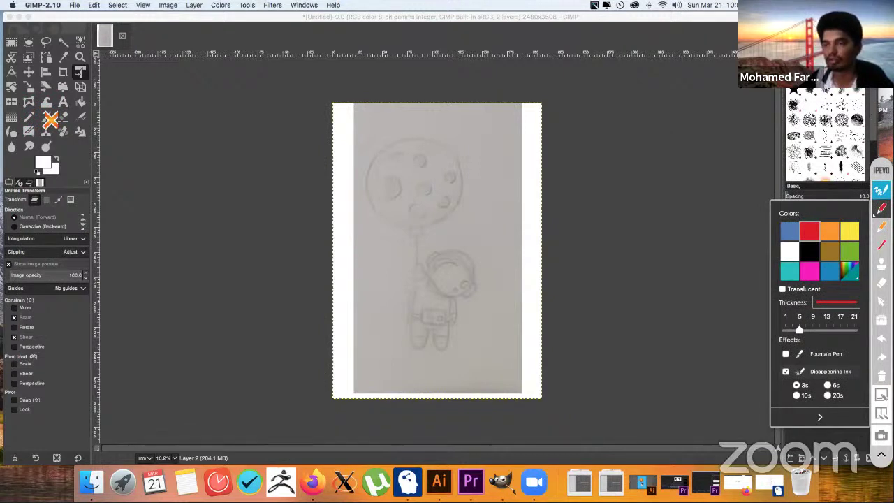
pyautogui.click(881, 283)
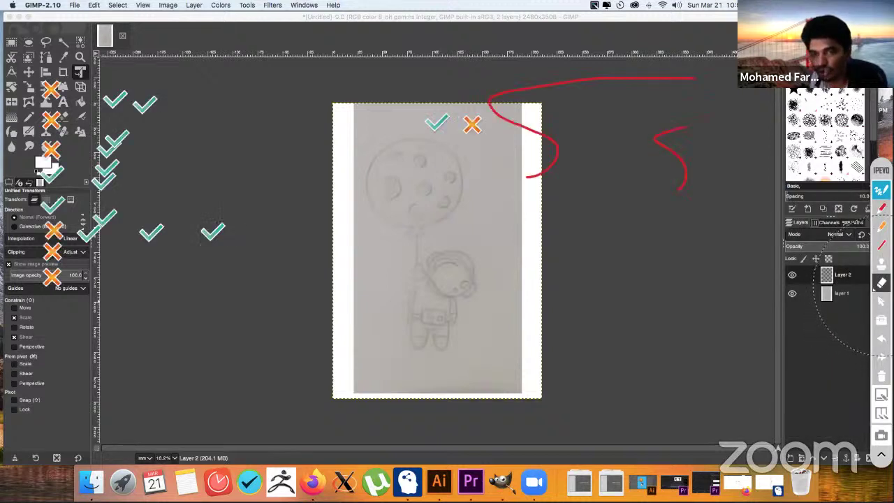
pyautogui.moveTo(764, 279)
pyautogui.mouseDown()
pyautogui.moveTo(667, 206)
pyautogui.moveTo(671, 174)
pyautogui.moveTo(401, 201)
pyautogui.moveTo(658, 109)
pyautogui.moveTo(397, 144)
pyautogui.moveTo(77, 257)
pyautogui.moveTo(178, 188)
pyautogui.moveTo(98, 146)
pyautogui.moveTo(103, 107)
pyautogui.moveTo(57, 77)
pyautogui.mouseUp()
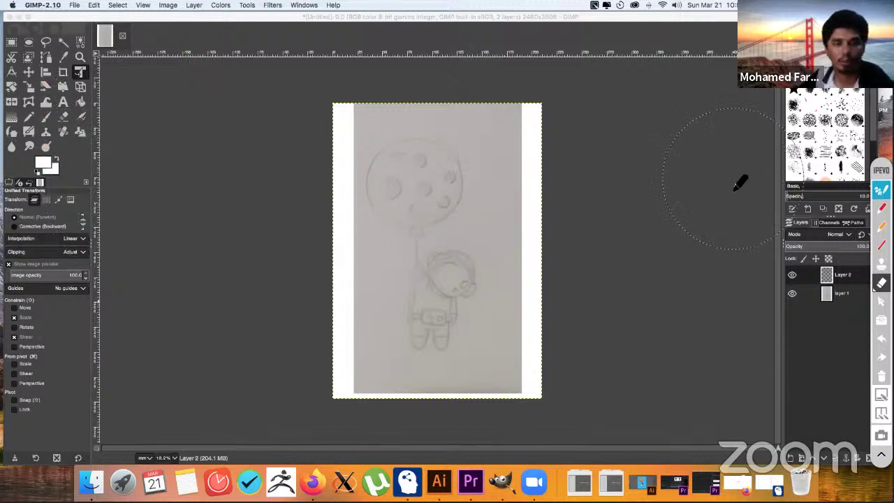
pyautogui.click(882, 281)
pyautogui.click(882, 209)
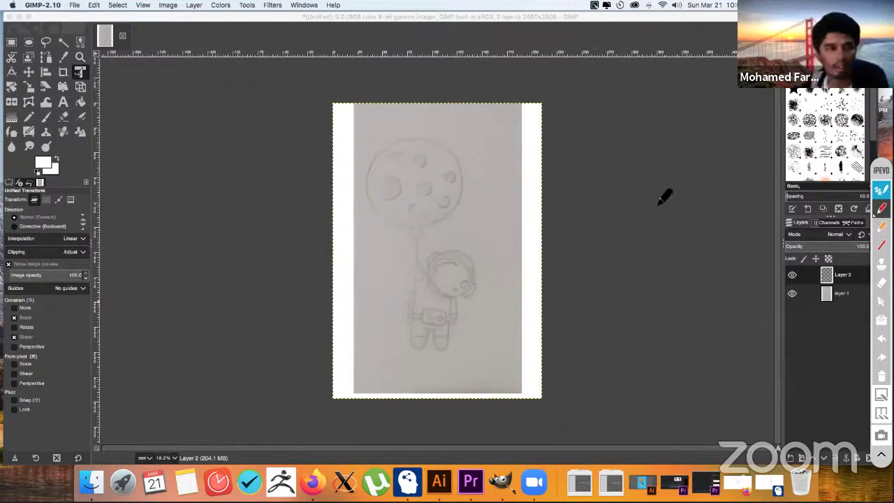
# - Circle the Paintbrush tool in red, draw a short arrow beside the tool options, and leave annotation mode
pyautogui.moveTo(48, 105)
pyautogui.mouseDown()
pyautogui.moveTo(40, 133)
pyautogui.moveTo(51, 110)
pyautogui.mouseUp()
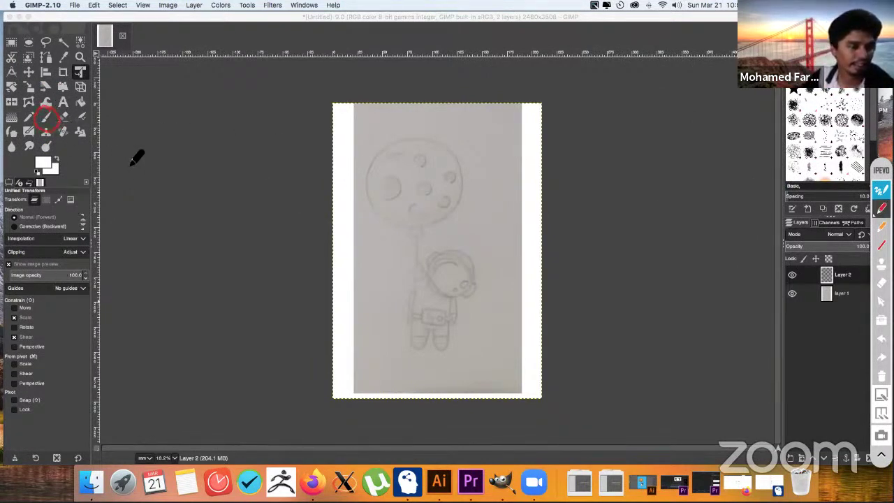
pyautogui.moveTo(130, 163); pyautogui.dragTo(108, 205)
pyautogui.moveTo(107, 188); pyautogui.dragTo(123, 198)
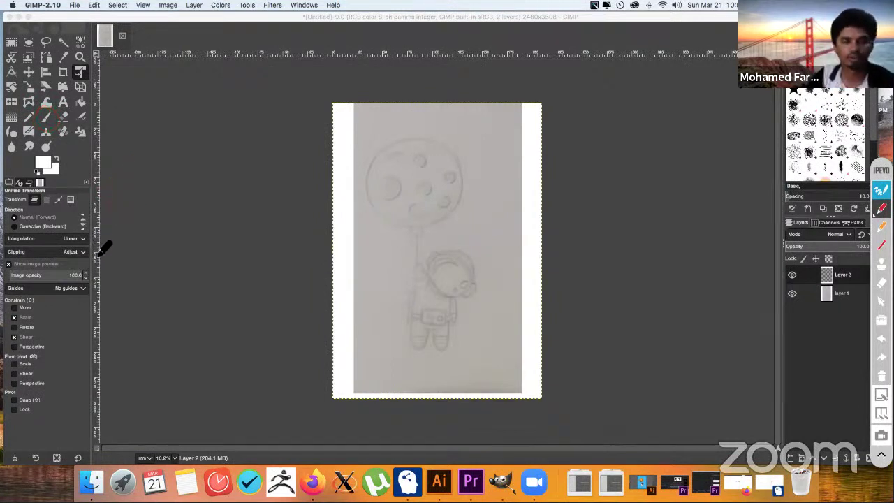
pyautogui.click(879, 193)
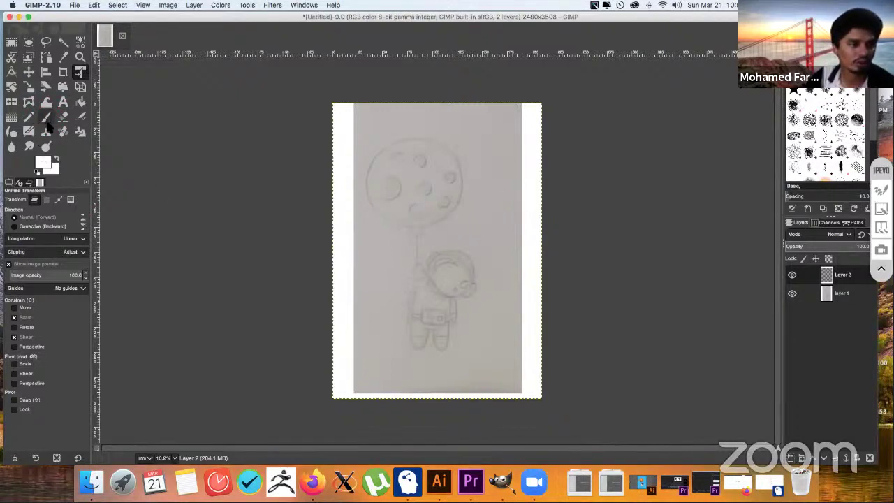
pyautogui.moveTo(390, 151); pyautogui.dragTo(394, 187)
pyautogui.press('super+z')
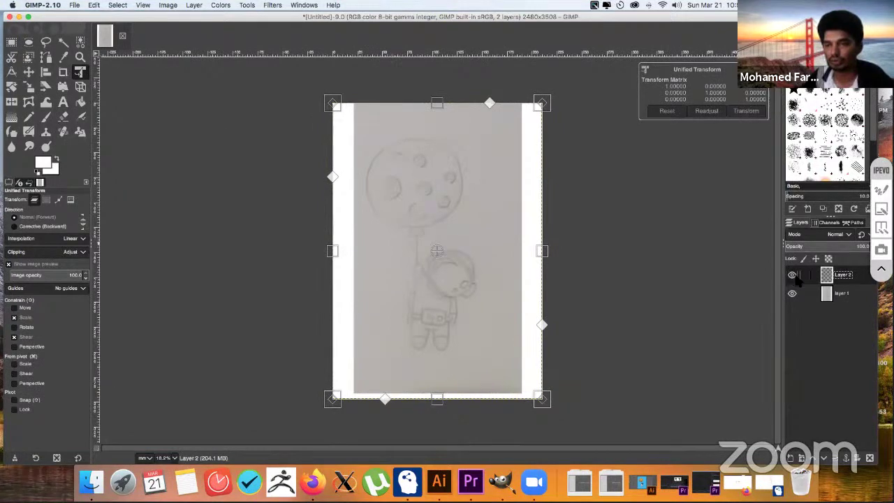
pyautogui.click(733, 111)
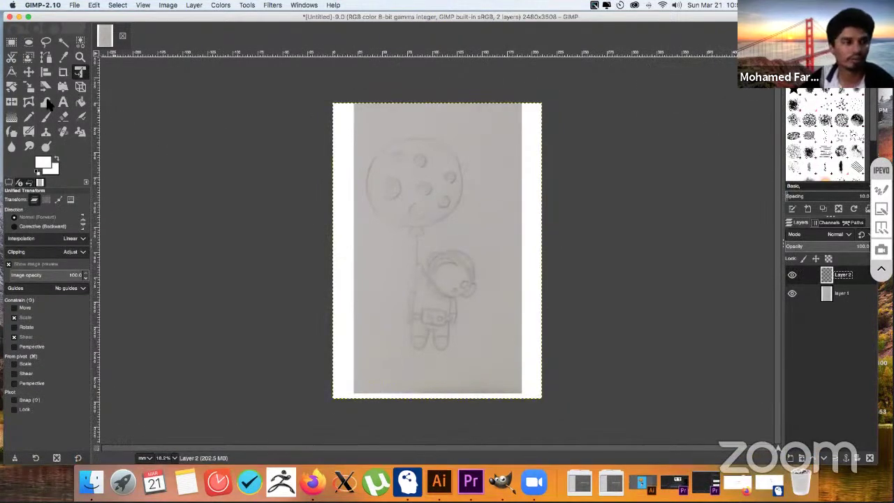
# - Paint white test strokes over the moon on Layer 2 with the Hardness 050 Paintbrush at size 51, and undo them
pyautogui.click(45, 117)
pyautogui.moveTo(403, 180)
pyautogui.mouseDown()
pyautogui.moveTo(394, 200)
pyautogui.moveTo(407, 216)
pyautogui.moveTo(400, 271)
pyautogui.mouseUp()
pyautogui.moveTo(395, 248)
pyautogui.mouseDown()
pyautogui.moveTo(400, 202)
pyautogui.moveTo(432, 188)
pyautogui.moveTo(467, 184)
pyautogui.moveTo(466, 227)
pyautogui.mouseUp()
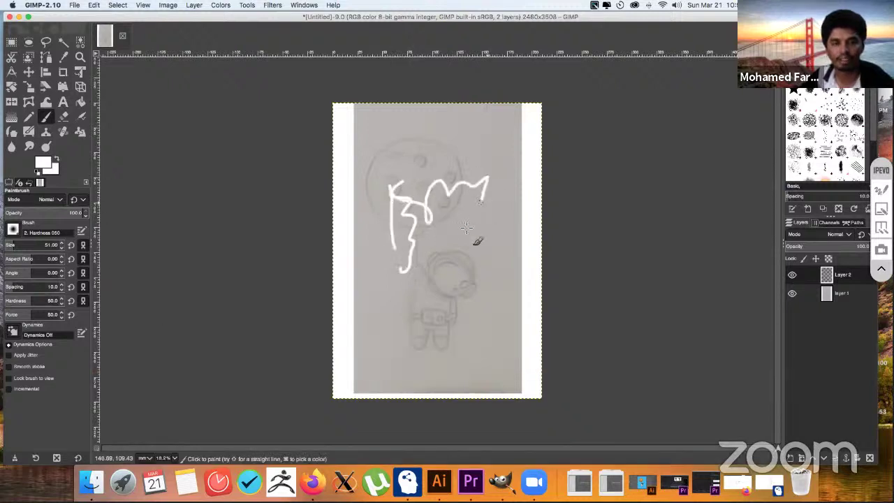
pyautogui.press('super+z')
pyautogui.press('super+z')
pyautogui.press('super+z')
pyautogui.press('super+z')
pyautogui.press('super+z')
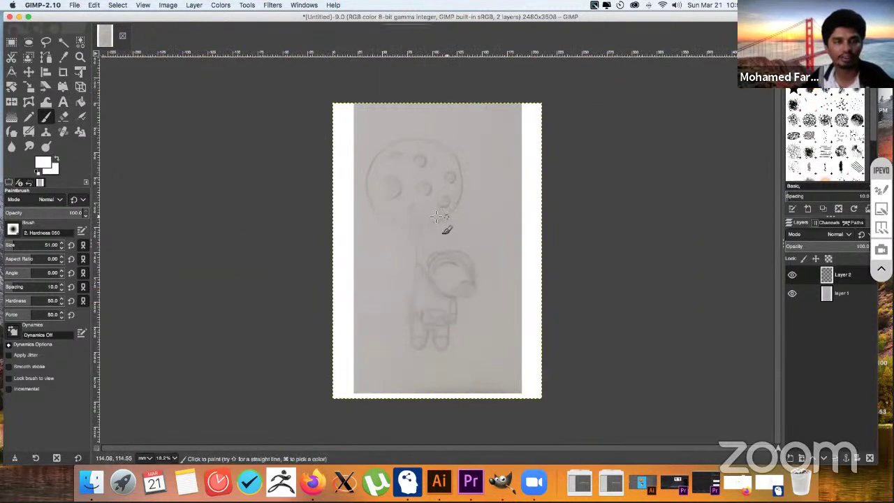
# - Set the foreground color to black, and paint and undo a test stroke along the moon's left edge
pyautogui.click(48, 163)
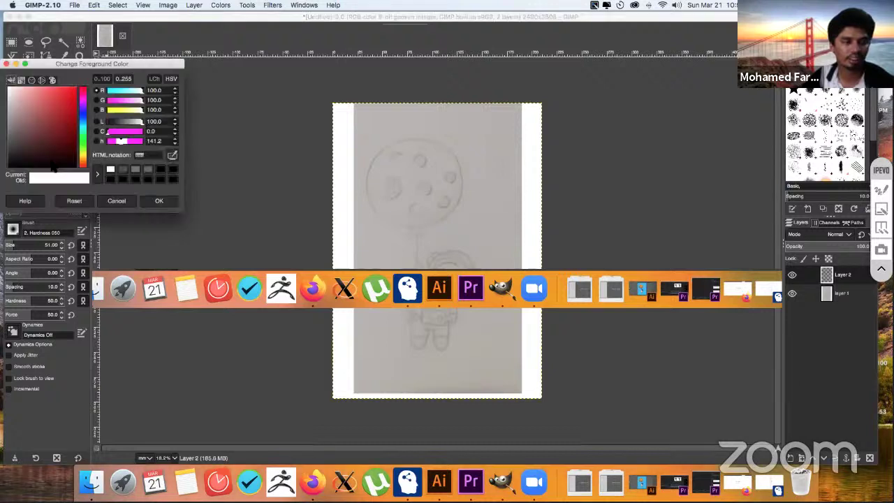
pyautogui.click(159, 201)
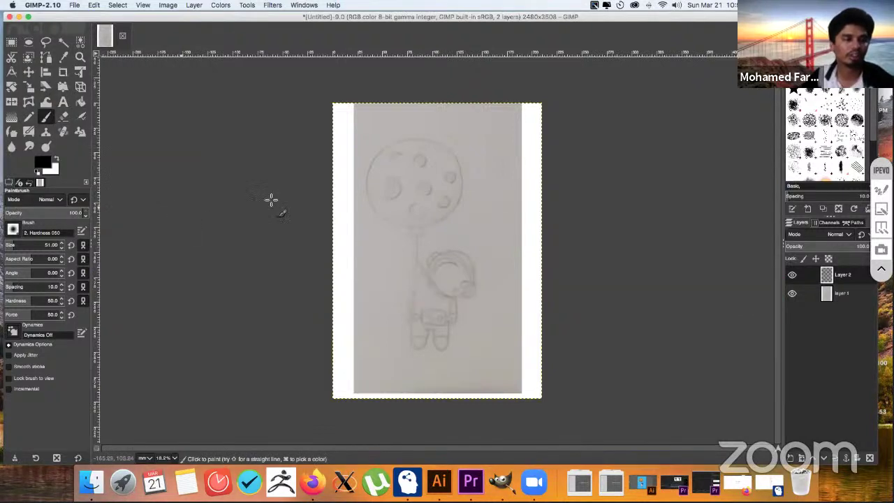
pyautogui.moveTo(376, 171); pyautogui.dragTo(386, 246)
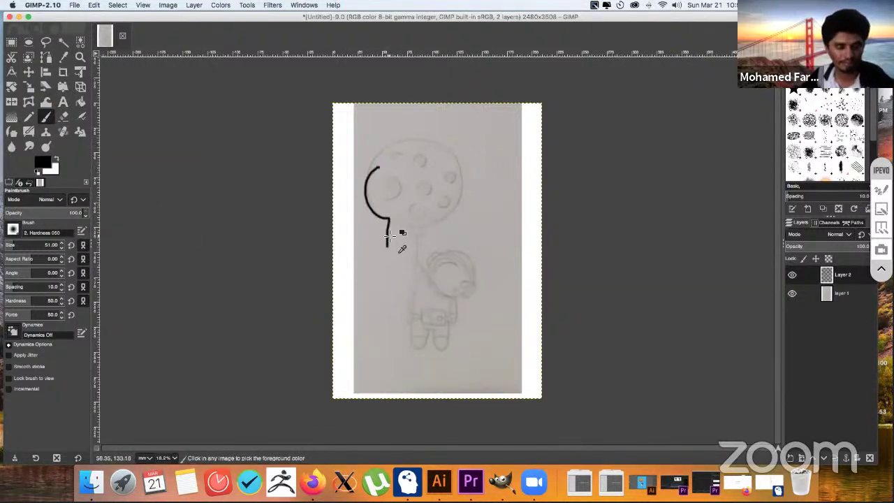
pyautogui.press('super+z')
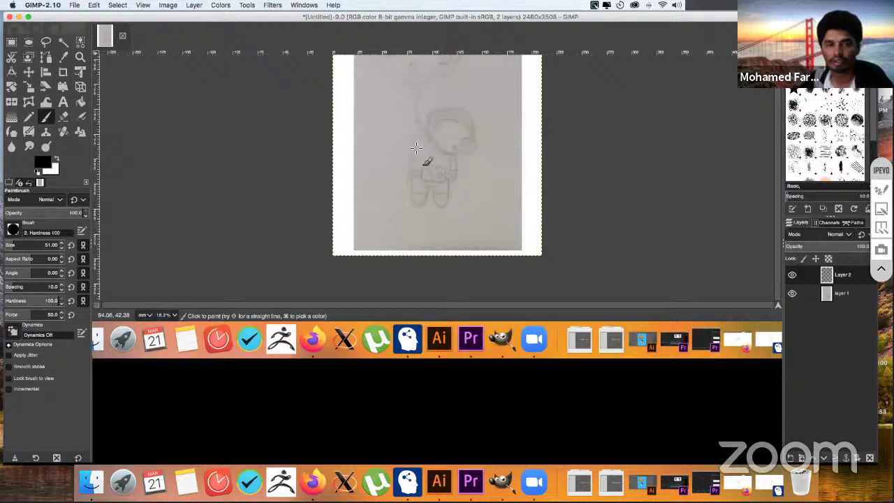
# - Paint two wavy black strokes side by side on the moon, one with the Hardness 100 brush and one with Hardness 075
pyautogui.moveTo(418, 140)
pyautogui.mouseDown()
pyautogui.moveTo(400, 158)
pyautogui.moveTo(409, 196)
pyautogui.mouseUp()
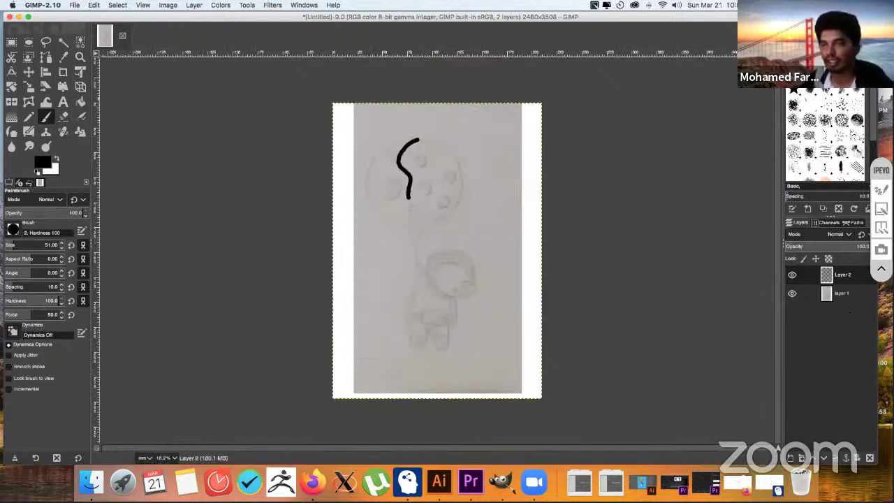
pyautogui.moveTo(435, 140)
pyautogui.mouseDown()
pyautogui.moveTo(417, 159)
pyautogui.moveTo(430, 197)
pyautogui.mouseUp()
# - Alternate between the Move and Paintbrush tools over the wavy strokes, ending with the Zoom tool active
pyautogui.press('m')
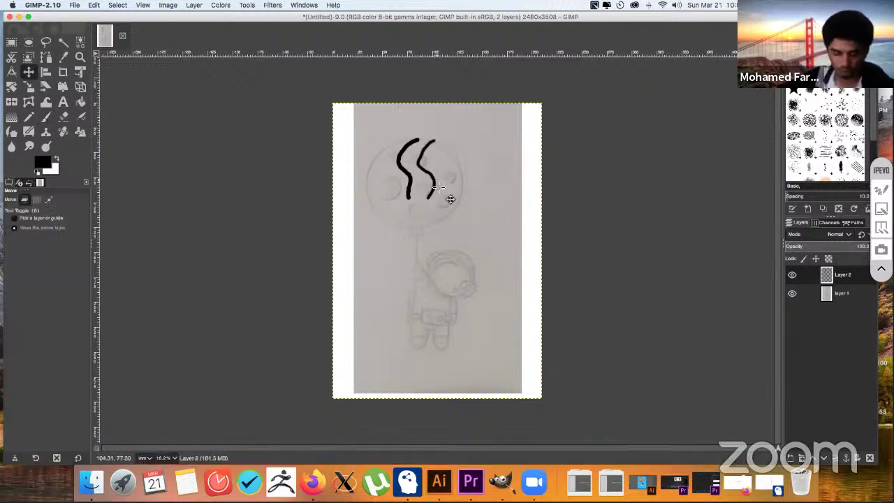
pyautogui.press('p')
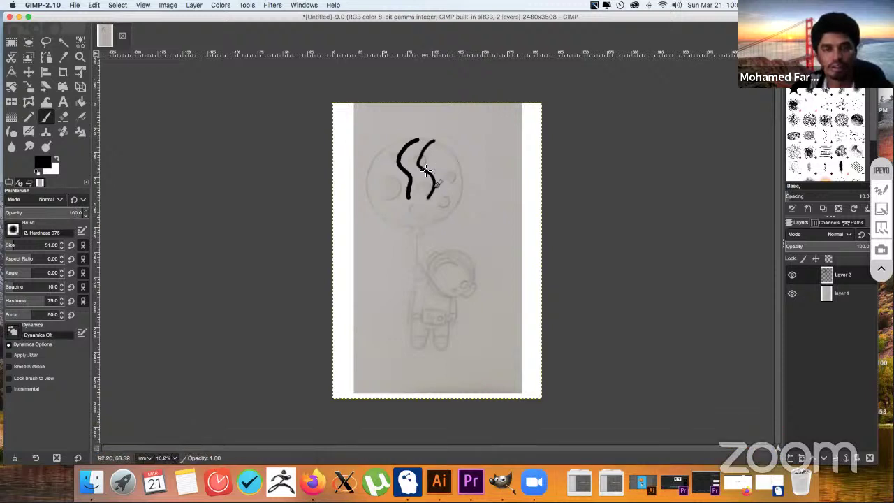
pyautogui.hotkey('shift', ',')
pyautogui.hotkey('shift', ',')
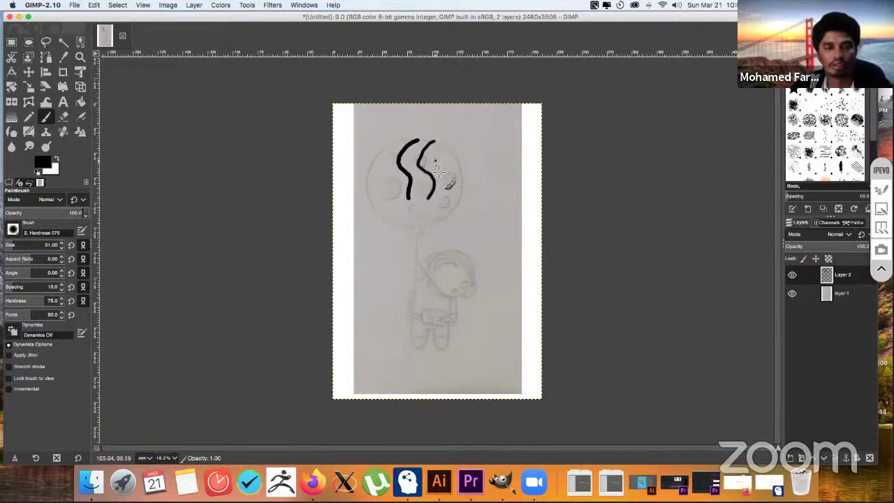
pyautogui.press('m')
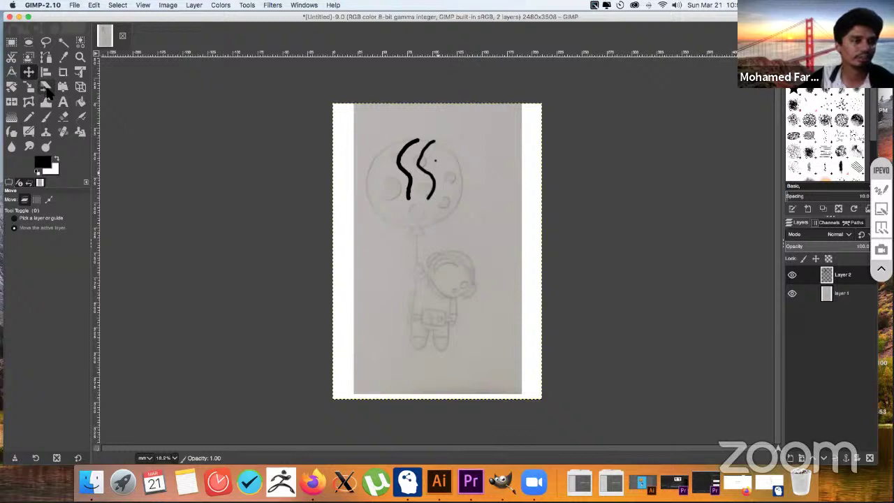
pyautogui.press('p')
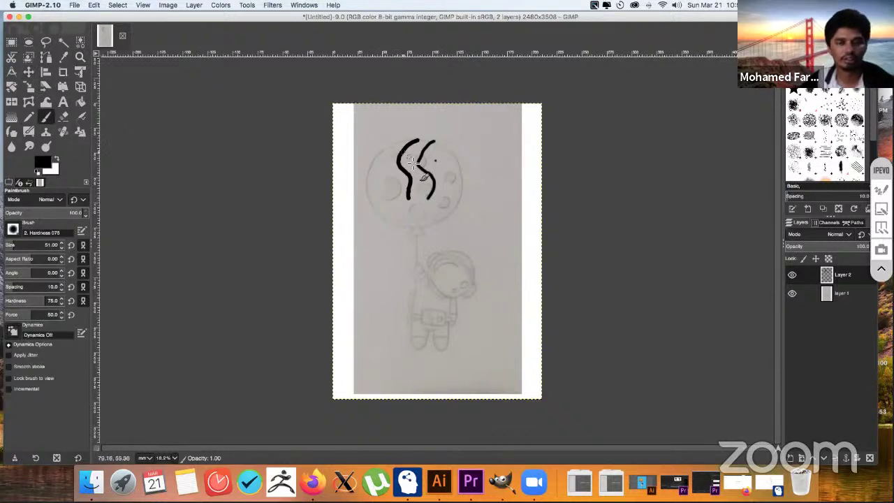
pyautogui.press('z')
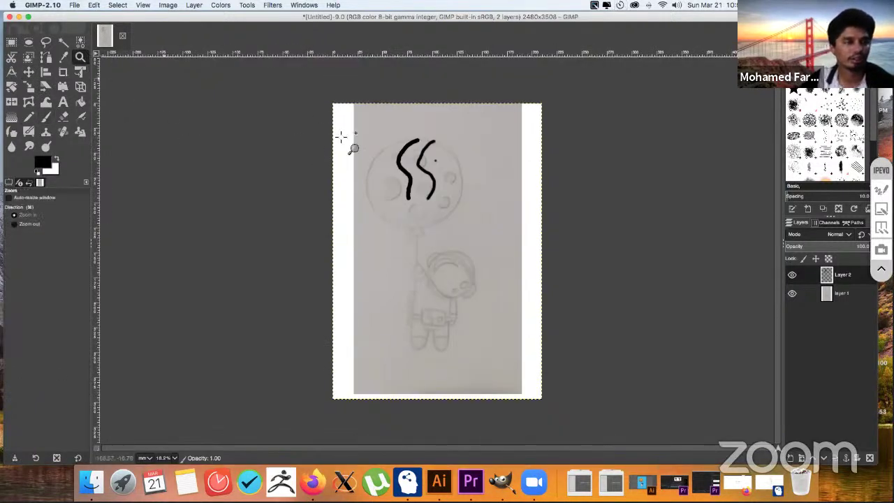
# - Examine the edges of the two wavy black strokes up close, down to the individual pixels of the thicker one
pyautogui.click(405, 171)
pyautogui.click(422, 160)
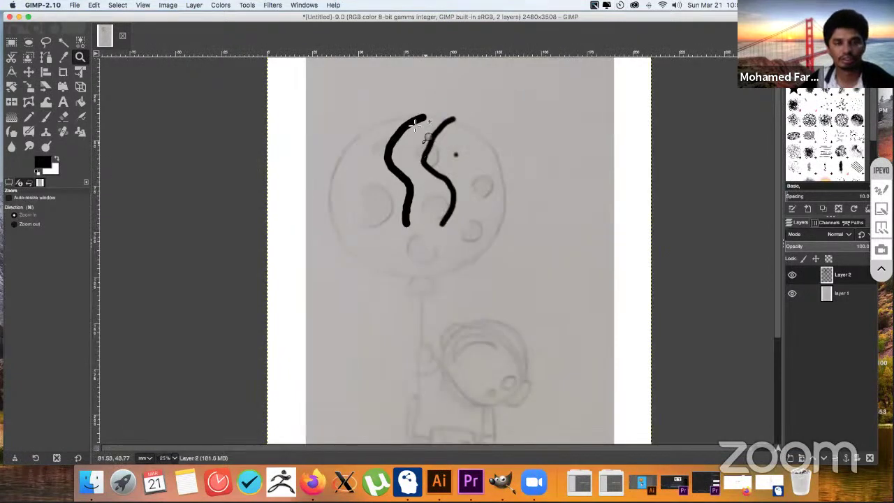
pyautogui.click(418, 147)
pyautogui.click(414, 144)
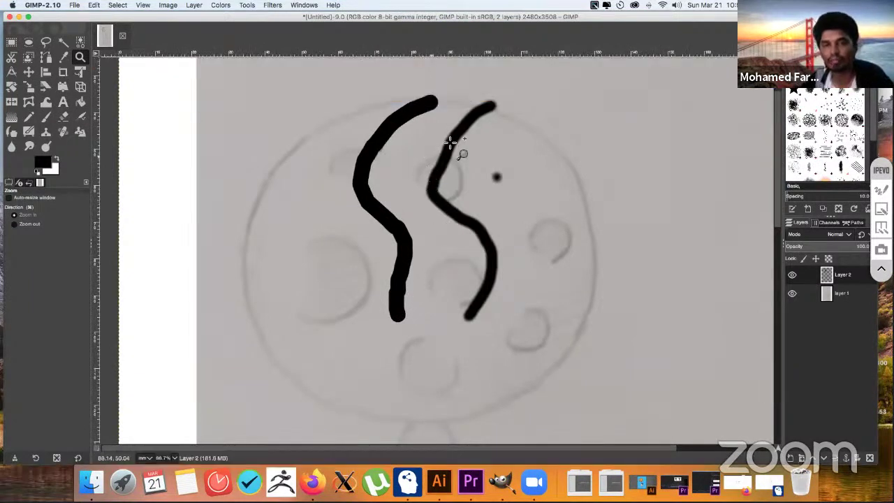
pyautogui.click(371, 197)
pyautogui.click(372, 200)
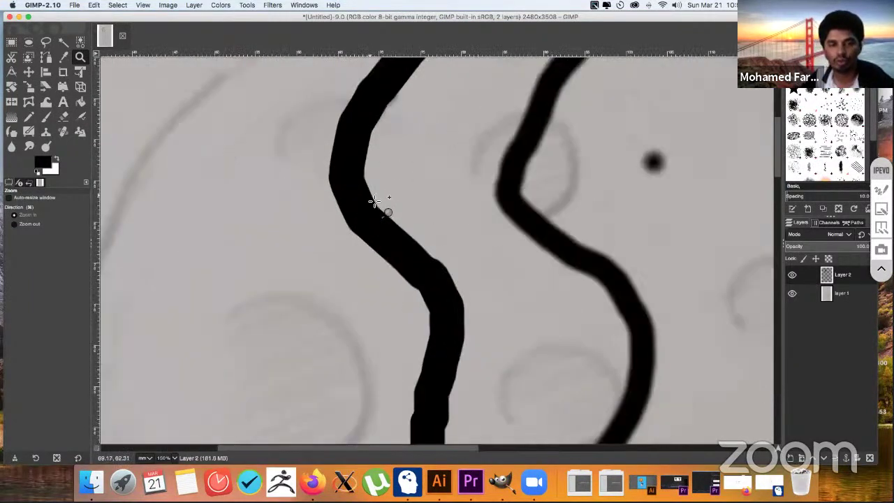
pyautogui.click(373, 201)
pyautogui.click(375, 203)
pyautogui.click(375, 204)
pyautogui.click(376, 206)
pyautogui.click(377, 209)
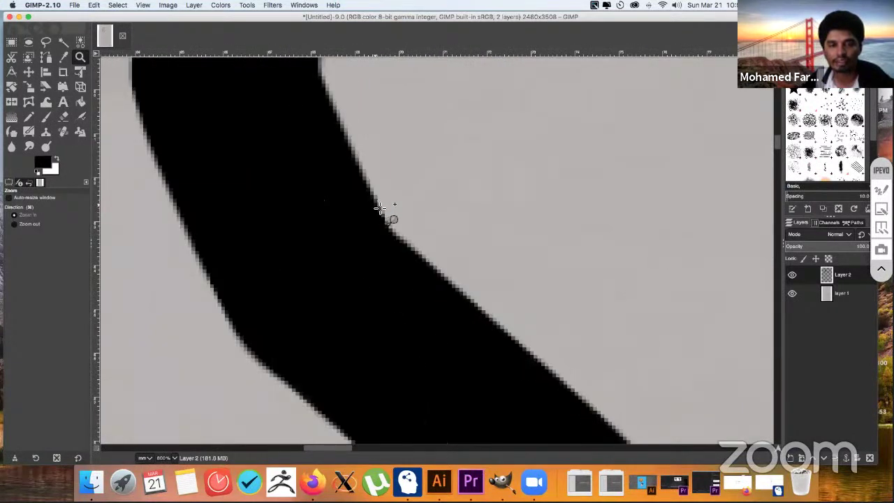
pyautogui.click(384, 210)
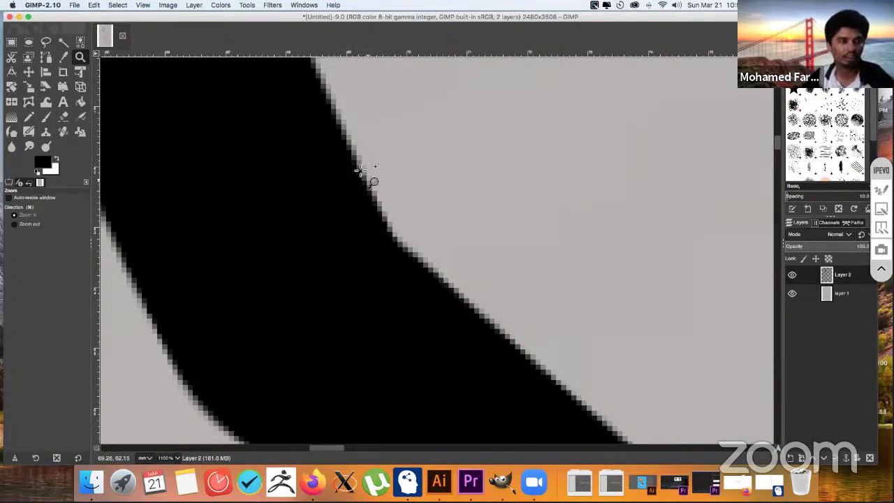
# - Compare the wavy strokes at lower magnifications, ending with the whole page in view
pyautogui.click(40, 225)
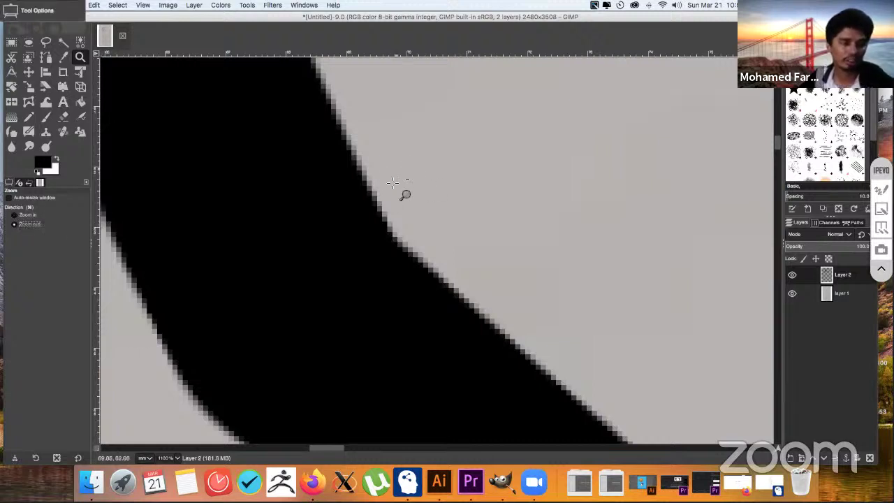
pyautogui.click(449, 189)
pyautogui.click(461, 187)
pyautogui.click(464, 185)
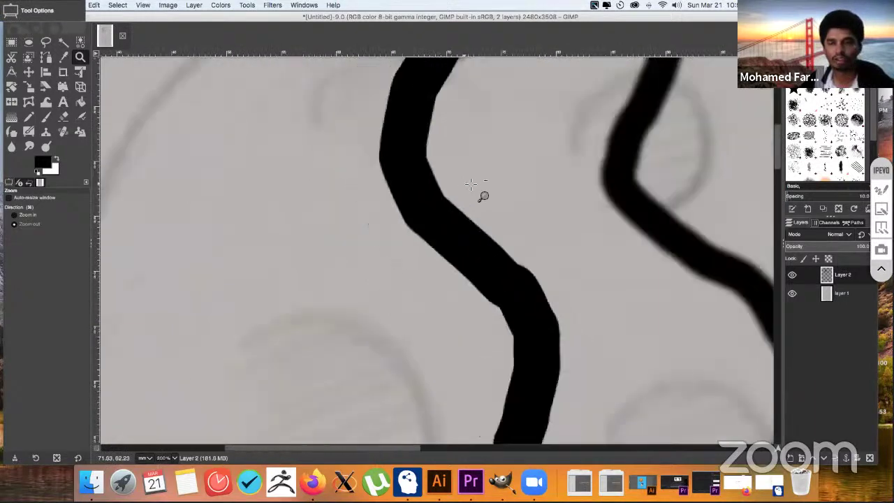
pyautogui.click(470, 184)
pyautogui.click(461, 190)
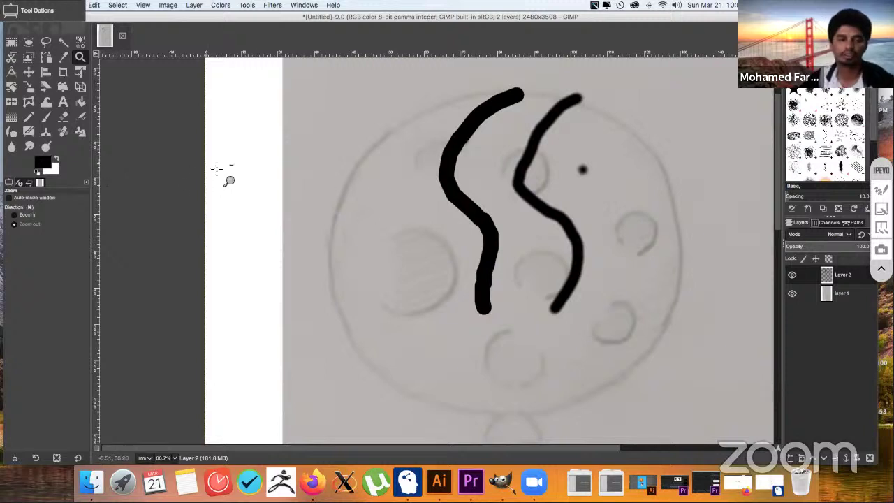
pyautogui.click(368, 196)
pyautogui.click(373, 199)
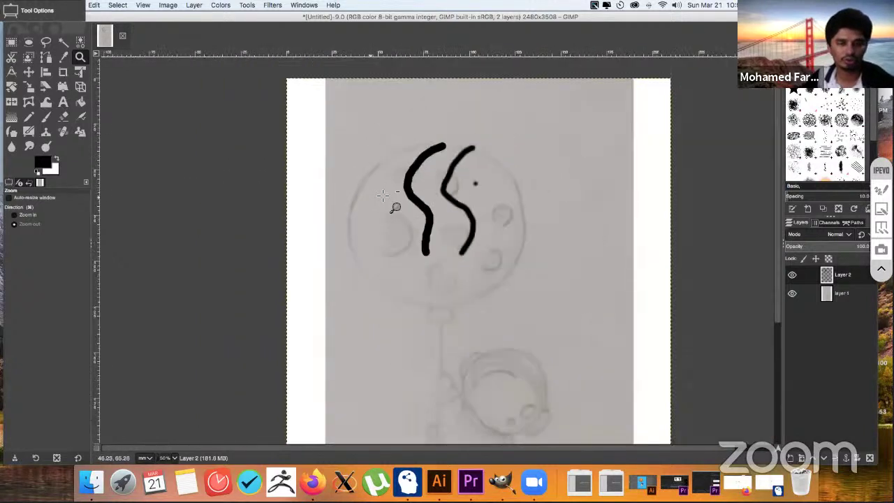
pyautogui.click(384, 204)
pyautogui.click(391, 212)
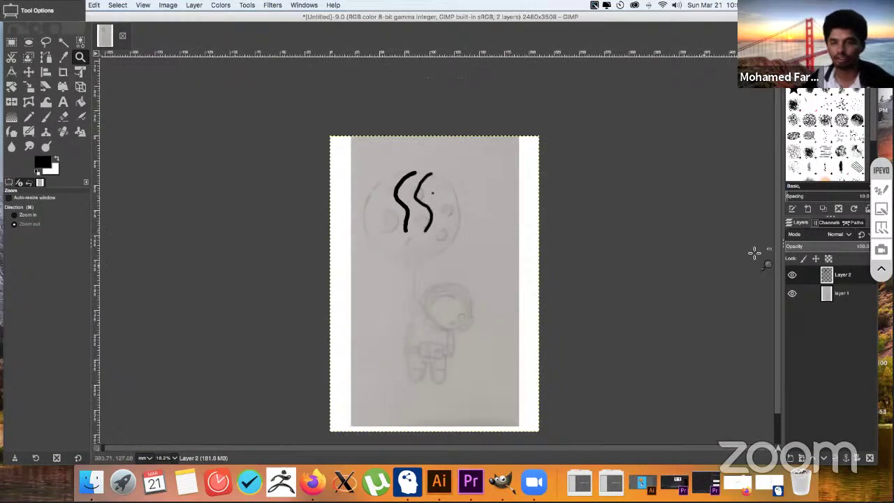
pyautogui.scroll(-2, 777, 269)
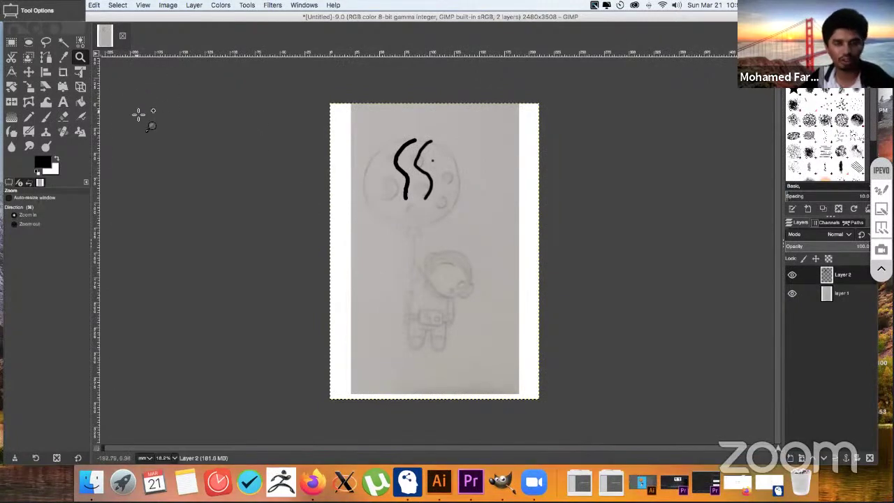
# - Undo the black wavy strokes on the moon, and try Hardness 100 Paintbrush strokes at sizes 9 and 28 along its left edge, undoing both
pyautogui.hotkey('ctrl', 'z')
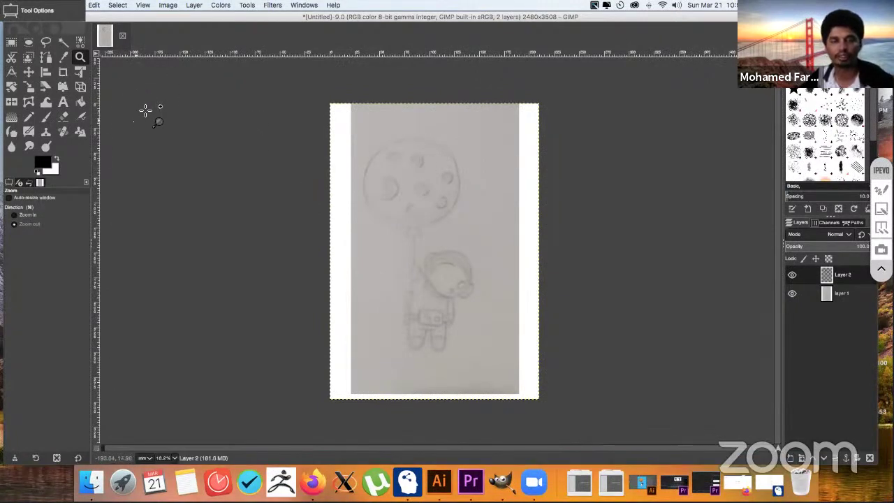
pyautogui.click(46, 116)
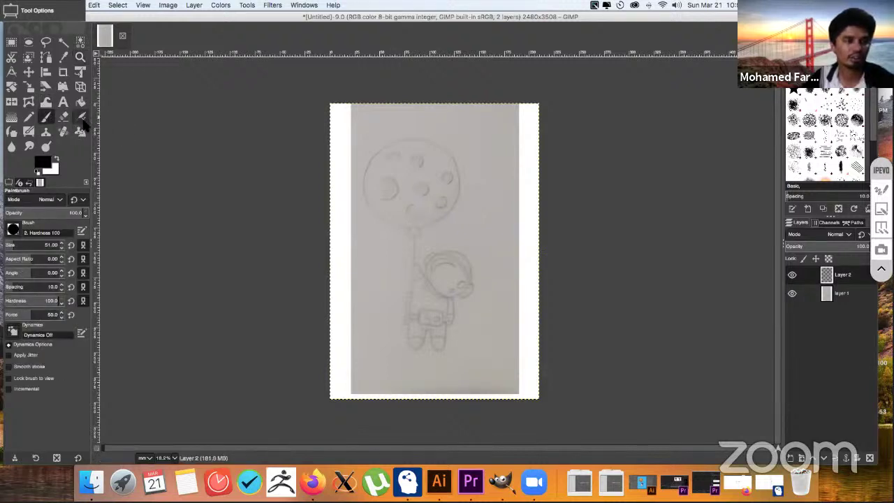
pyautogui.moveTo(28, 246); pyautogui.dragTo(12, 244)
pyautogui.moveTo(366, 170)
pyautogui.mouseDown()
pyautogui.moveTo(367, 159)
pyautogui.moveTo(368, 201)
pyautogui.mouseUp()
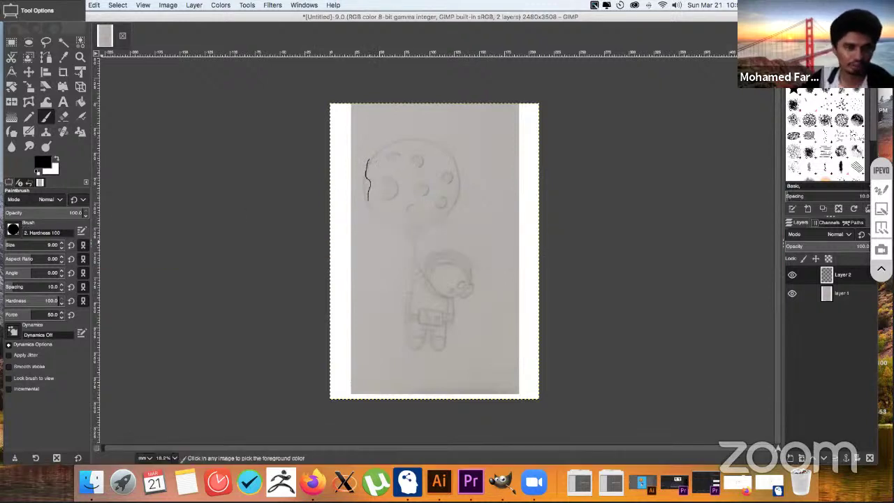
pyautogui.hotkey('ctrl', 'z')
pyautogui.moveTo(9, 245); pyautogui.dragTo(12, 245)
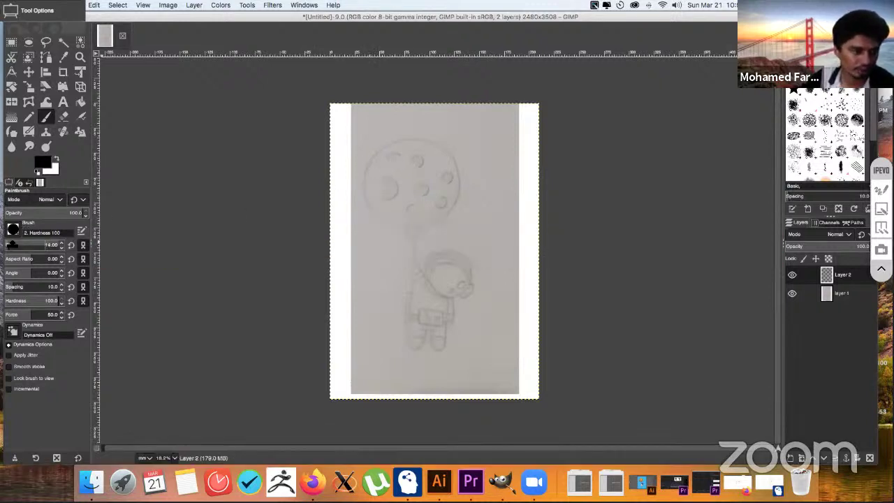
pyautogui.moveTo(366, 176); pyautogui.dragTo(372, 220)
pyautogui.press('super+z')
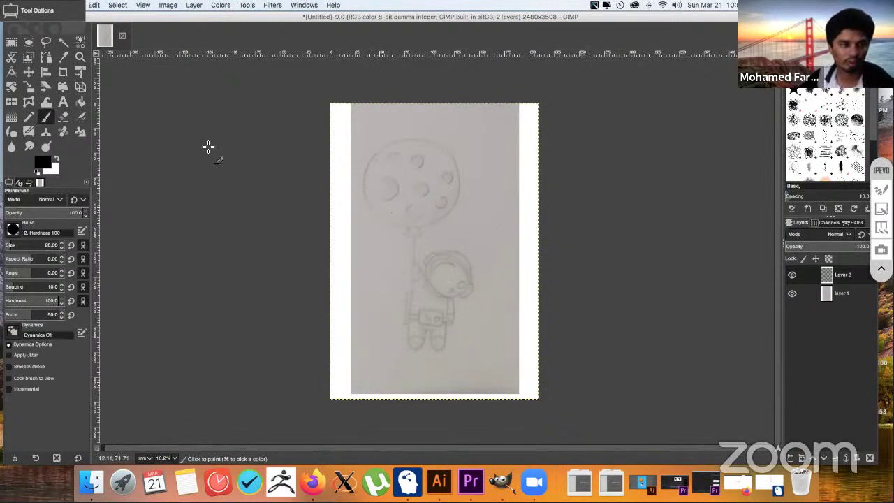
pyautogui.click(80, 56)
pyautogui.click(44, 215)
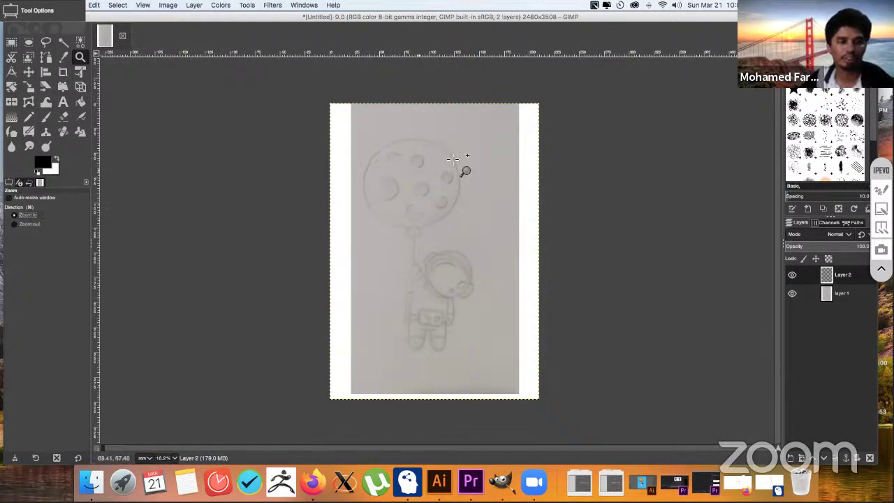
pyautogui.click(459, 295)
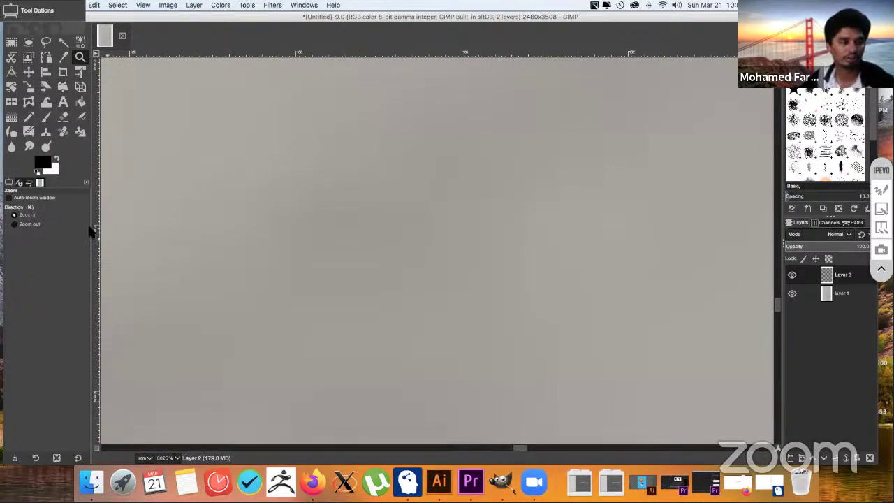
pyautogui.click(29, 224)
pyautogui.click(389, 282)
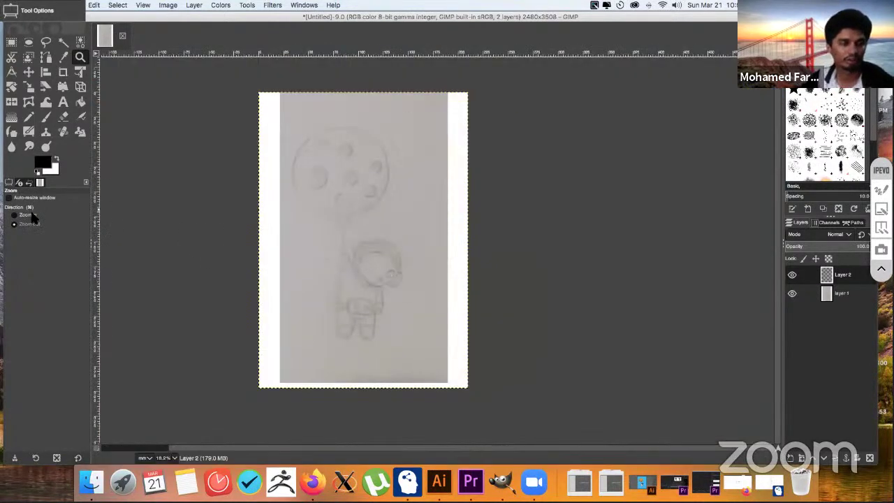
# - Try black Paintbrush strokes on the astronaut's raised hand at size 28 and at a smaller brush size, undoing both
pyautogui.click(253, 236)
pyautogui.click(465, 298)
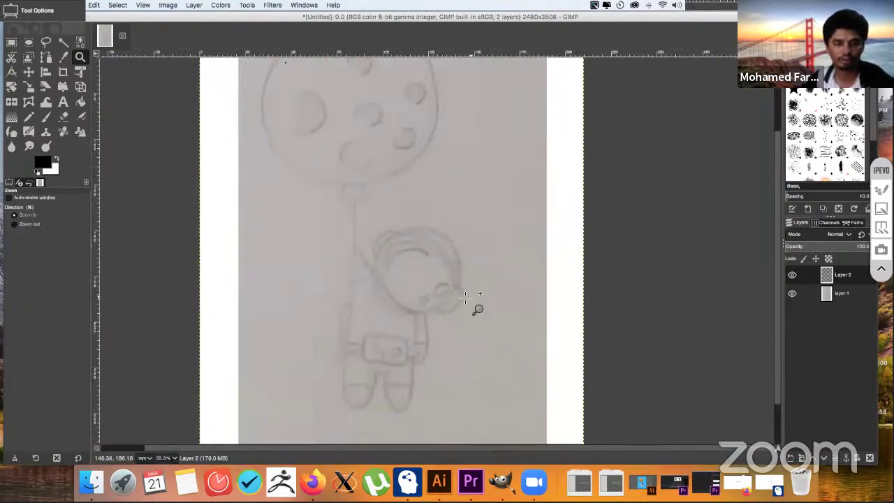
pyautogui.click(439, 318)
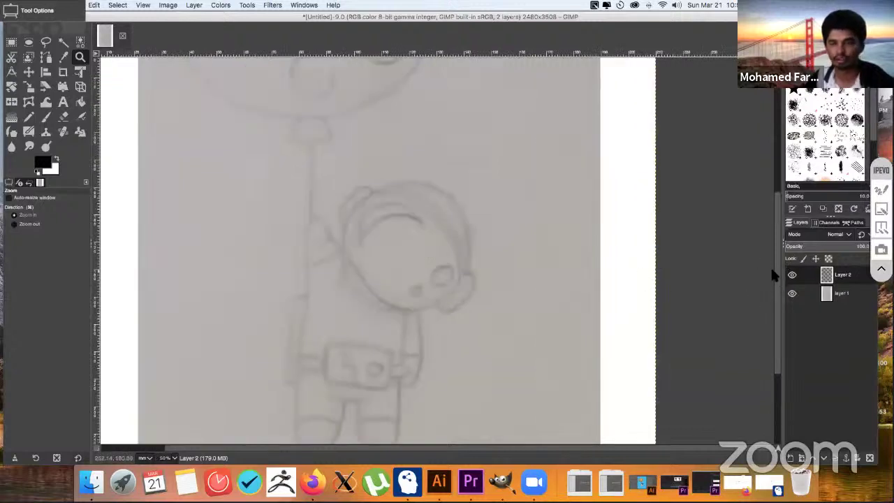
pyautogui.moveTo(773, 276); pyautogui.dragTo(771, 296)
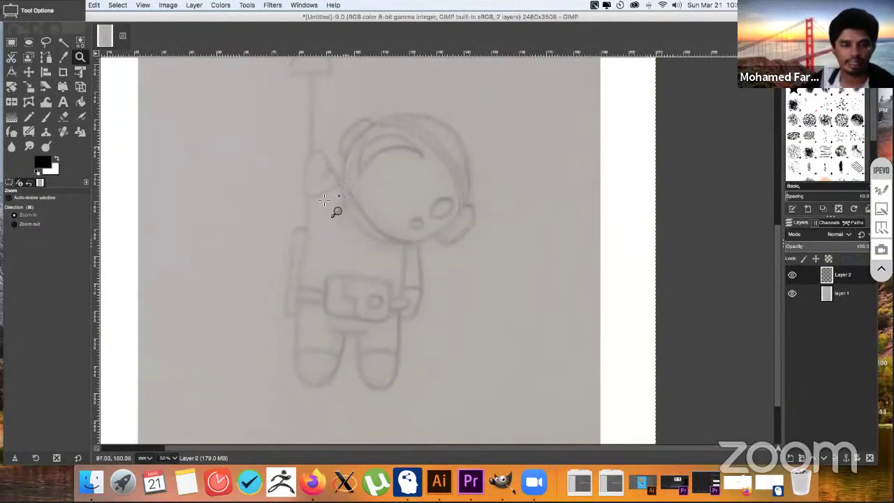
pyautogui.click(46, 119)
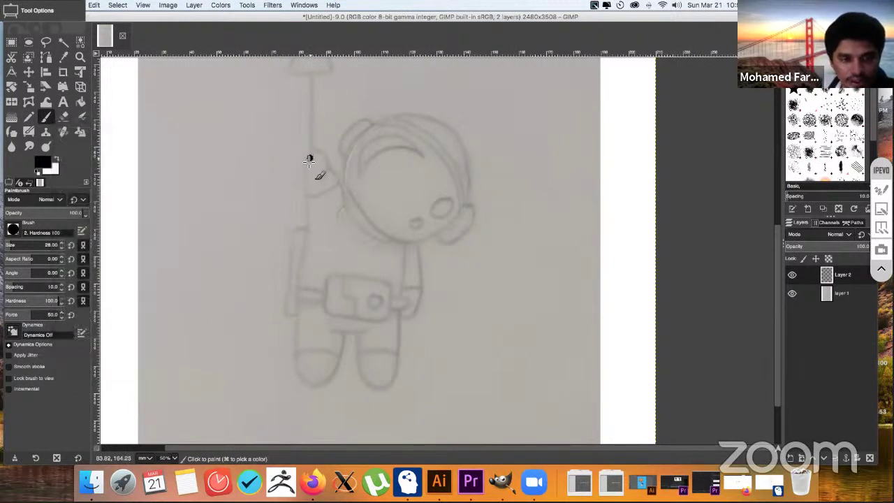
pyautogui.moveTo(309, 159); pyautogui.dragTo(314, 200)
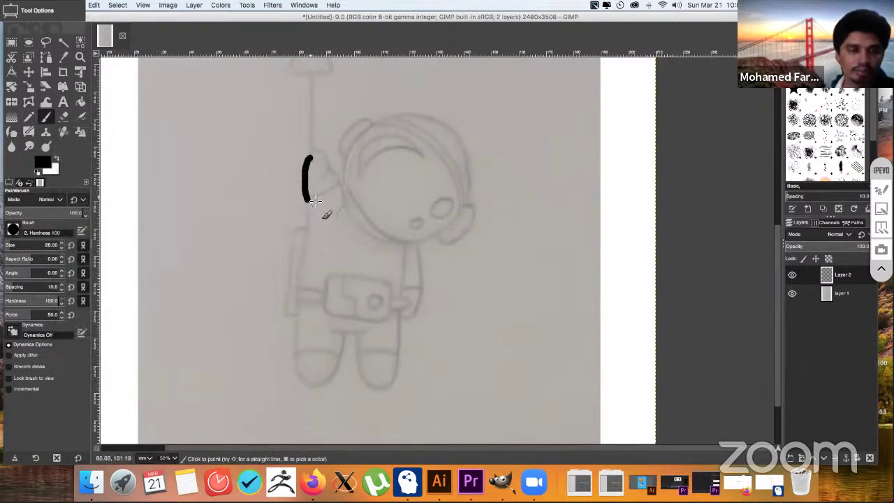
pyautogui.press('super+z')
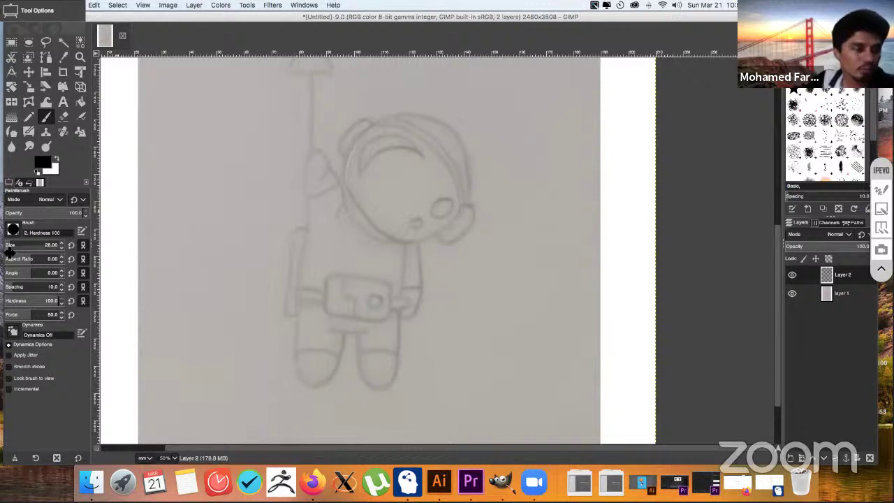
pyautogui.moveTo(10, 246); pyautogui.dragTo(9, 245)
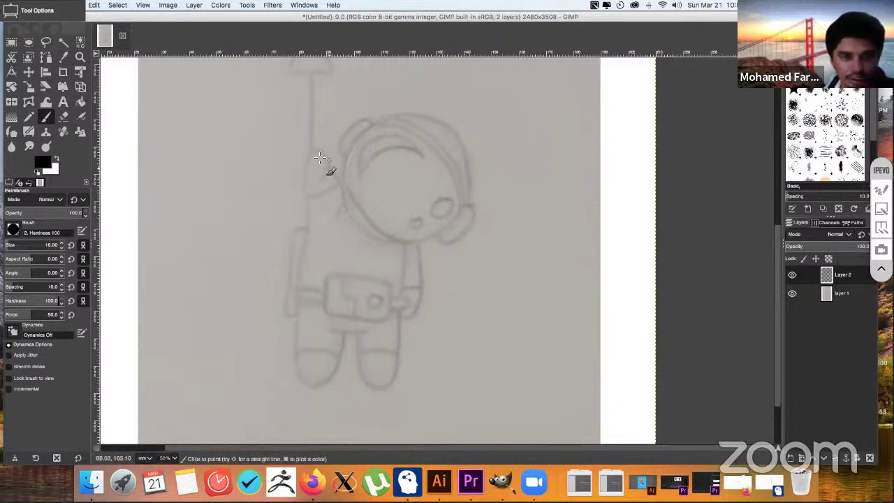
pyautogui.moveTo(316, 154); pyautogui.dragTo(309, 174)
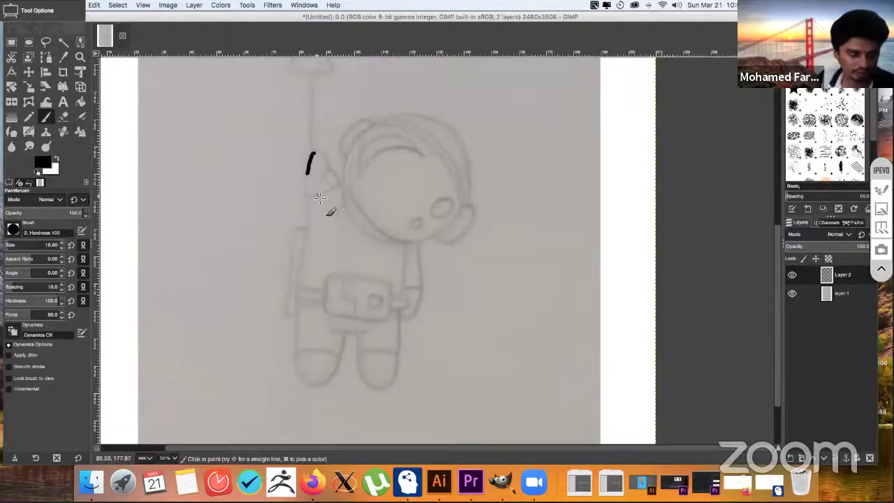
pyautogui.press('super+z')
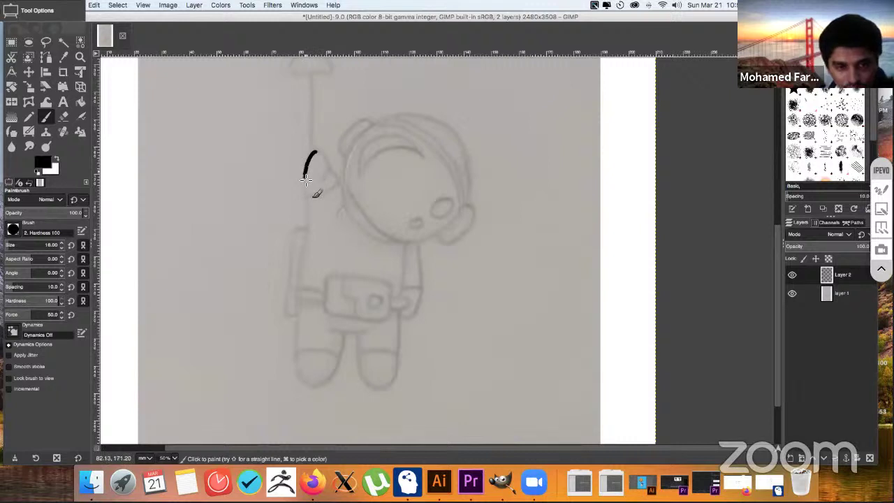
# - Trace the astronaut's raised mitten with its thumb and cuff, and continue down the left side of the arm and body to the belt
pyautogui.moveTo(306, 180); pyautogui.dragTo(307, 198)
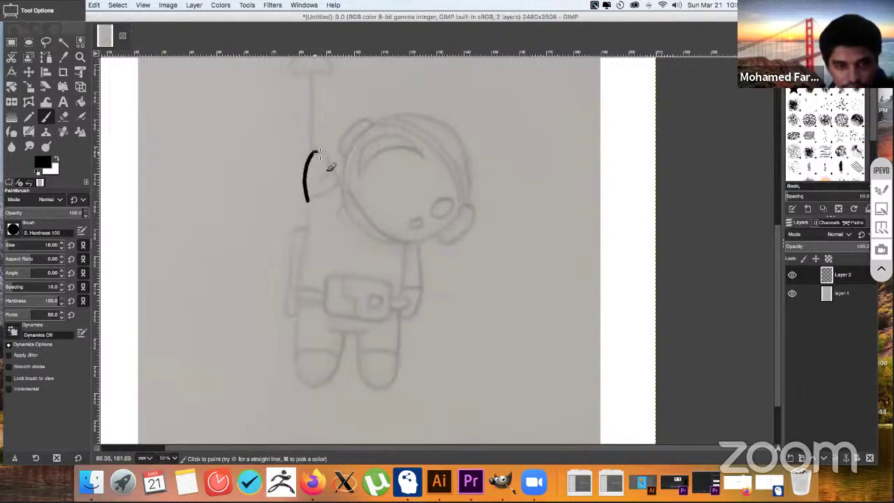
pyautogui.moveTo(318, 153)
pyautogui.mouseDown()
pyautogui.moveTo(323, 181)
pyautogui.moveTo(328, 170)
pyautogui.moveTo(342, 191)
pyautogui.mouseUp()
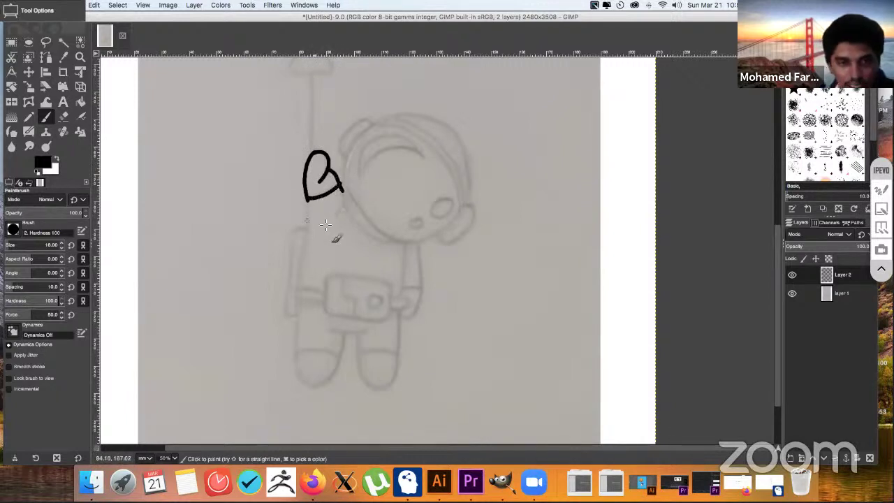
pyautogui.press('super+z')
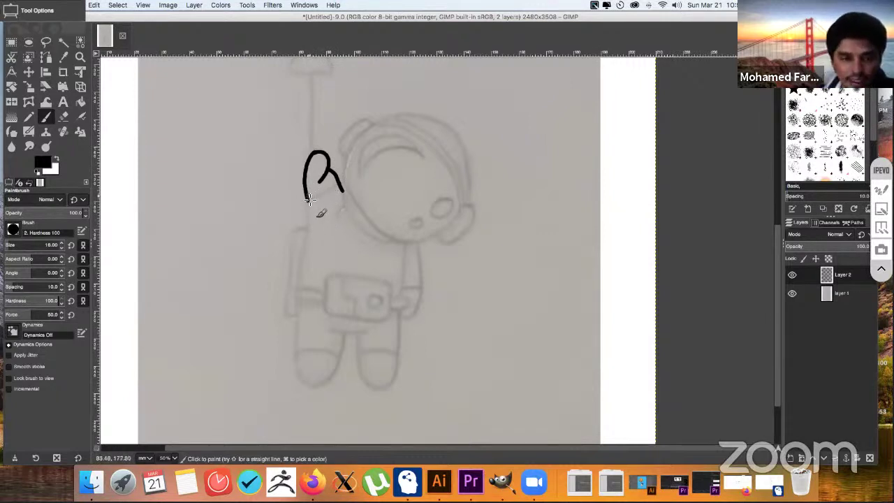
pyautogui.moveTo(314, 201)
pyautogui.mouseDown()
pyautogui.moveTo(339, 189)
pyautogui.moveTo(309, 211)
pyautogui.moveTo(298, 292)
pyautogui.mouseUp()
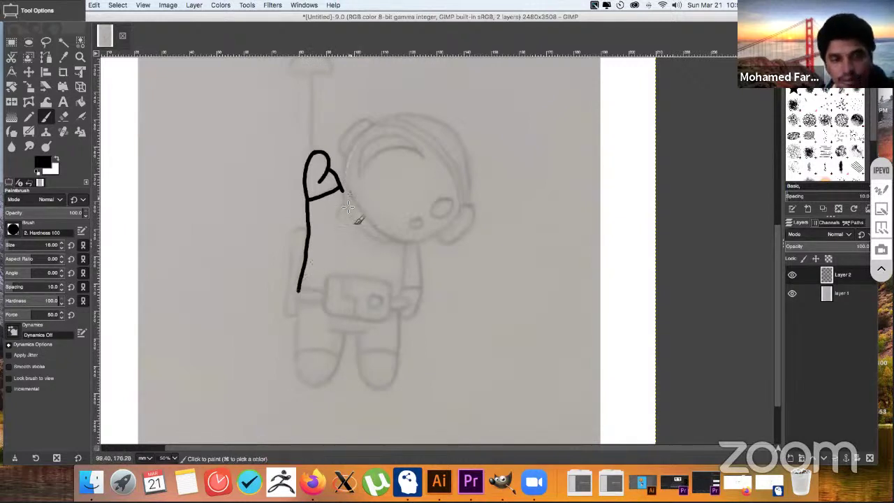
# - Trace the astronaut's round helmet outline in black, including the ear piece on its upper left
pyautogui.moveTo(348, 165); pyautogui.dragTo(351, 221)
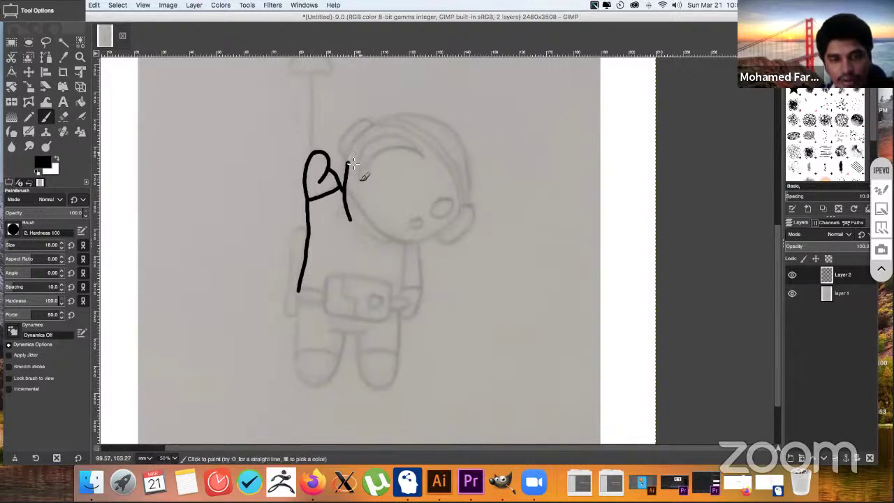
pyautogui.moveTo(348, 165)
pyautogui.mouseDown()
pyautogui.moveTo(381, 122)
pyautogui.moveTo(423, 117)
pyautogui.moveTo(352, 125)
pyautogui.moveTo(339, 141)
pyautogui.moveTo(344, 159)
pyautogui.mouseUp()
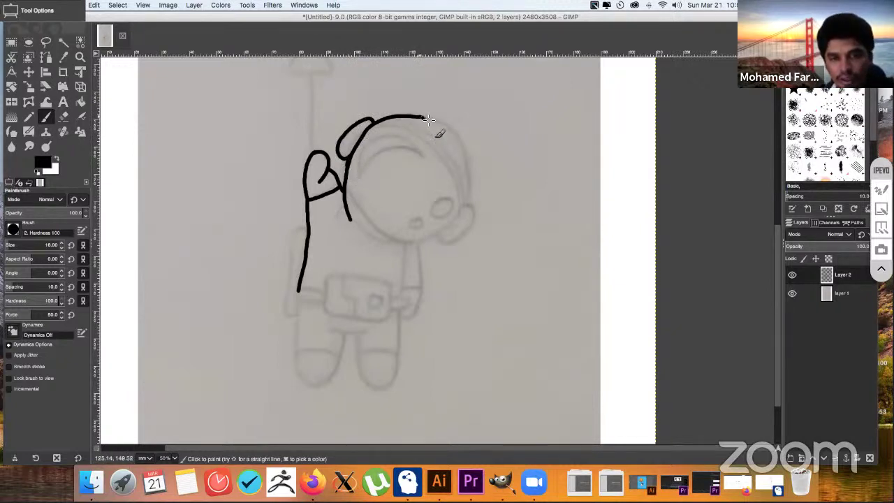
pyautogui.moveTo(428, 120); pyautogui.dragTo(461, 148)
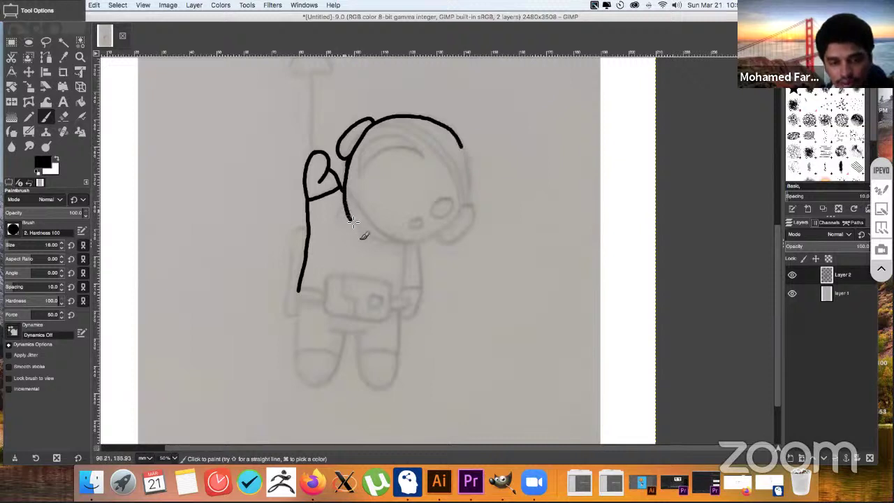
pyautogui.moveTo(352, 222)
pyautogui.mouseDown()
pyautogui.moveTo(402, 247)
pyautogui.moveTo(441, 233)
pyautogui.mouseUp()
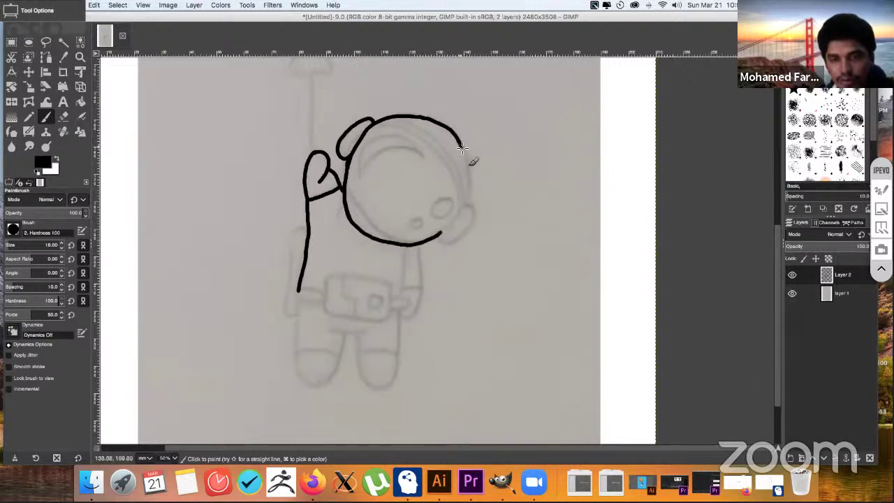
pyautogui.moveTo(462, 146)
pyautogui.mouseDown()
pyautogui.moveTo(473, 192)
pyautogui.moveTo(432, 232)
pyautogui.mouseUp()
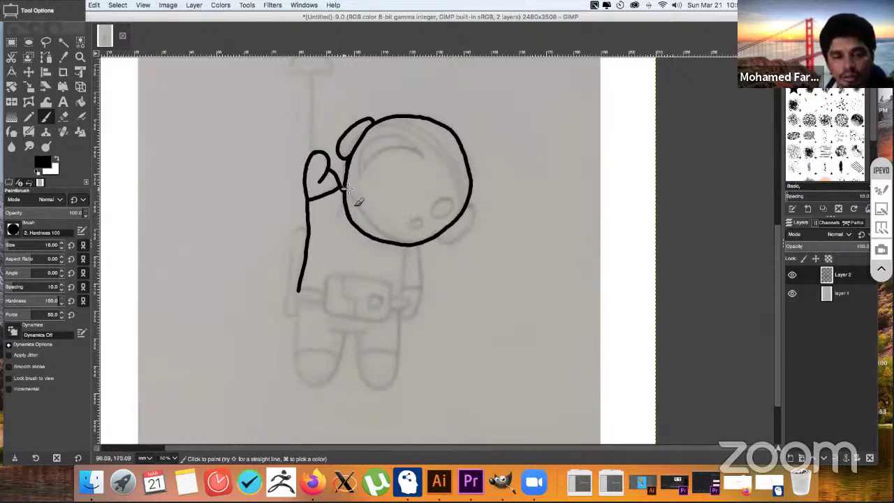
# - Trace the visor's curved edges and the narrow band inside the helmet, and add the short arm line below the raised cuff
pyautogui.moveTo(348, 187)
pyautogui.mouseDown()
pyautogui.moveTo(367, 221)
pyautogui.moveTo(405, 244)
pyautogui.mouseUp()
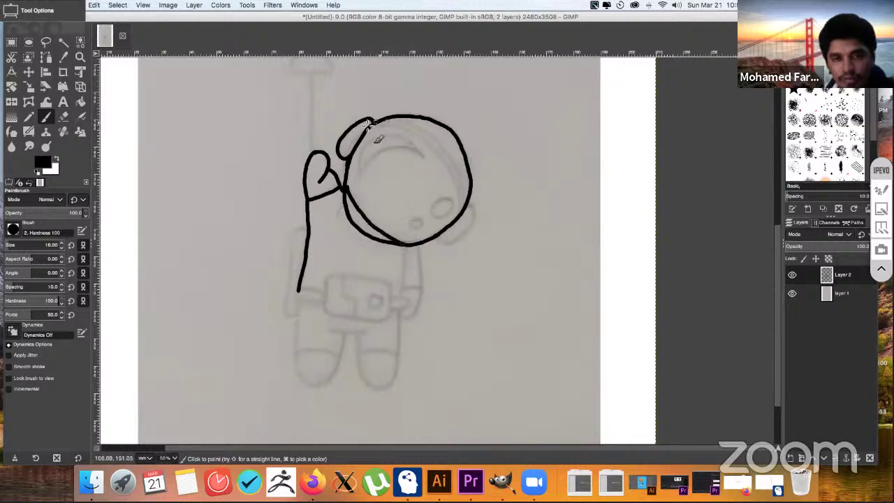
pyautogui.moveTo(375, 125)
pyautogui.mouseDown()
pyautogui.moveTo(408, 132)
pyautogui.moveTo(441, 158)
pyautogui.moveTo(462, 212)
pyautogui.mouseUp()
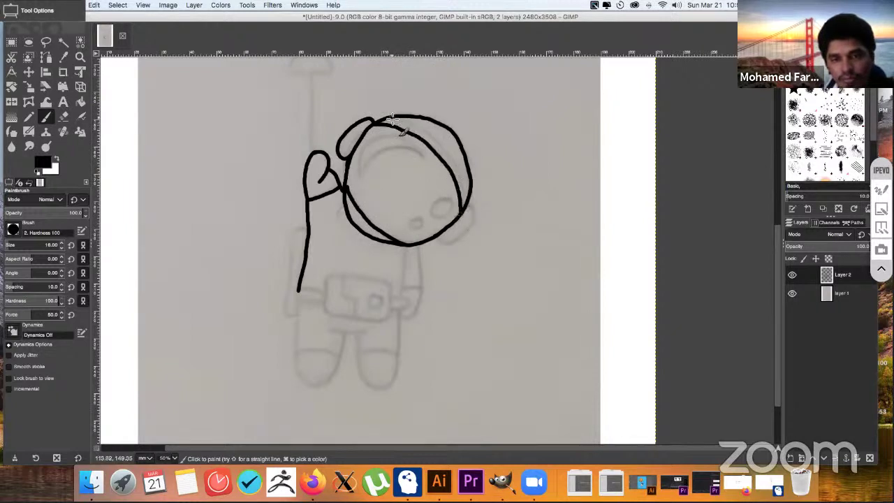
pyautogui.moveTo(393, 120)
pyautogui.mouseDown()
pyautogui.moveTo(447, 153)
pyautogui.moveTo(466, 188)
pyautogui.moveTo(463, 209)
pyautogui.mouseUp()
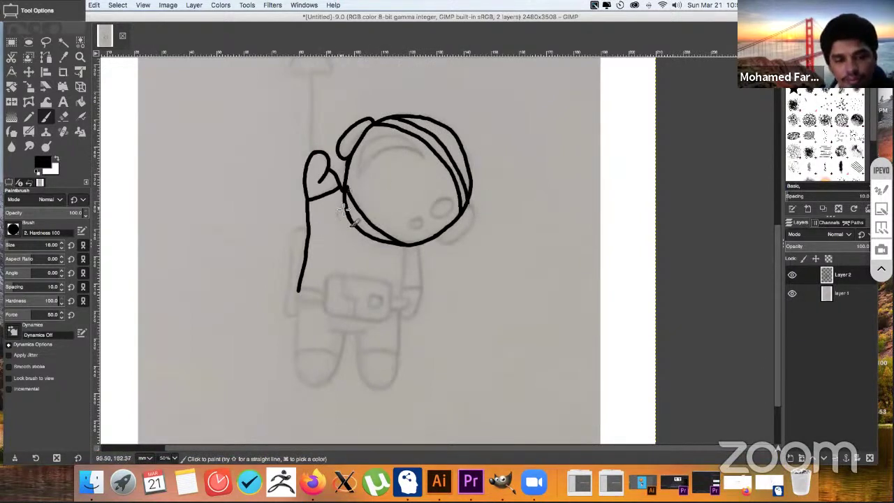
pyautogui.moveTo(345, 211); pyautogui.dragTo(333, 224)
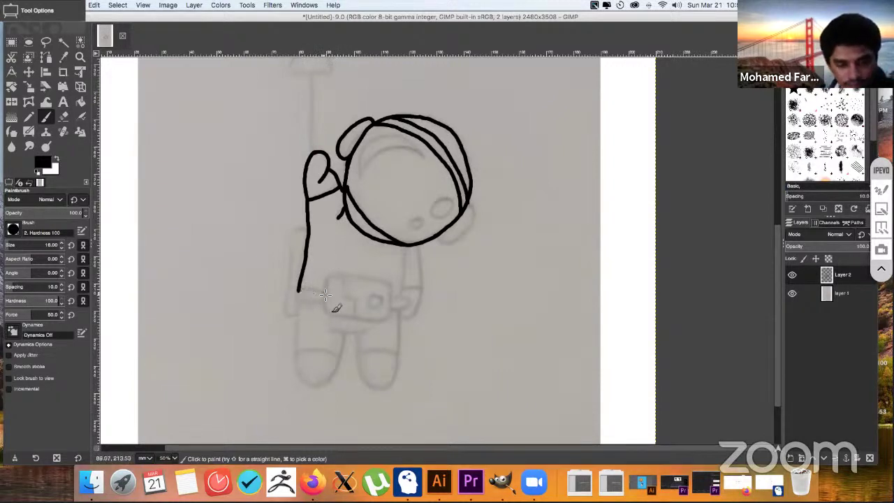
# - Trace the astronaut's belt and its rectangular pouch, including the pouch's inner dividing line and round button
pyautogui.moveTo(299, 289)
pyautogui.mouseDown()
pyautogui.moveTo(294, 297)
pyautogui.moveTo(327, 300)
pyautogui.moveTo(328, 281)
pyautogui.moveTo(325, 304)
pyautogui.moveTo(328, 283)
pyautogui.moveTo(392, 283)
pyautogui.mouseUp()
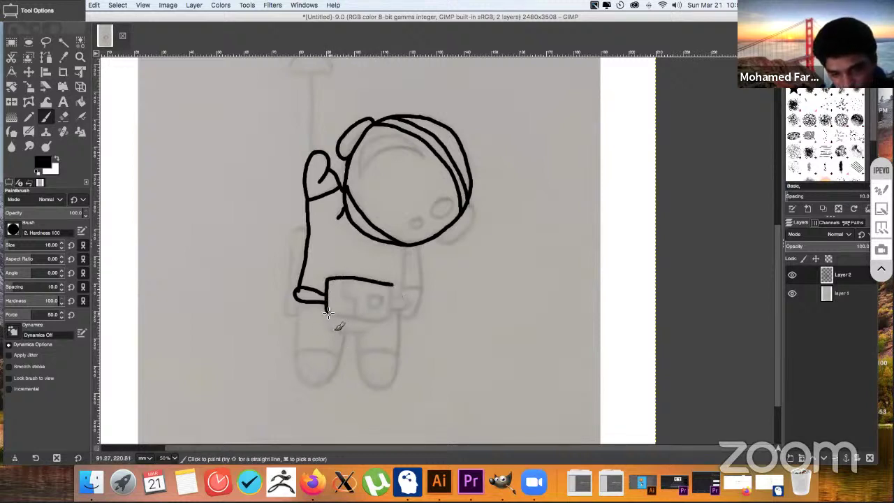
pyautogui.moveTo(328, 315)
pyautogui.mouseDown()
pyautogui.moveTo(386, 322)
pyautogui.moveTo(395, 287)
pyautogui.moveTo(374, 307)
pyautogui.moveTo(384, 304)
pyautogui.moveTo(378, 295)
pyautogui.moveTo(348, 297)
pyautogui.moveTo(354, 318)
pyautogui.mouseUp()
pyautogui.moveTo(394, 294)
pyautogui.mouseDown()
pyautogui.moveTo(410, 302)
pyautogui.moveTo(393, 314)
pyautogui.mouseUp()
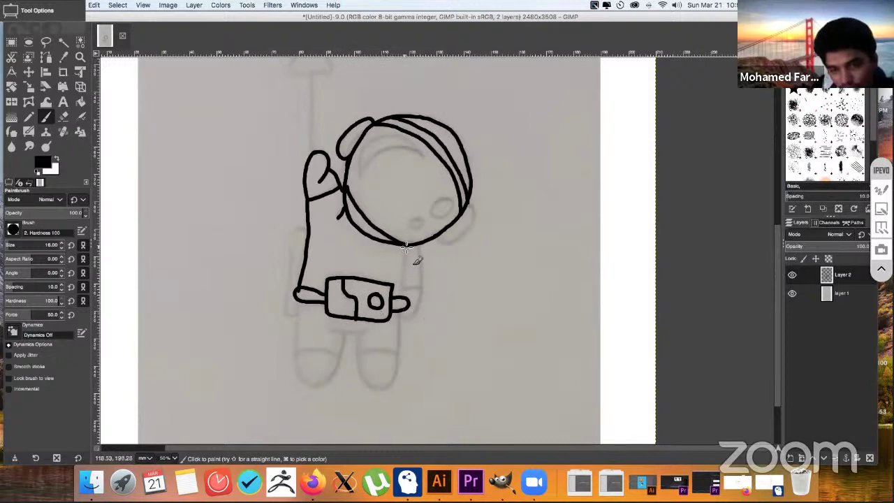
# - Trace the right side of the body, both legs with the crotch line, and the curved top edges of the boots
pyautogui.moveTo(403, 244); pyautogui.dragTo(399, 359)
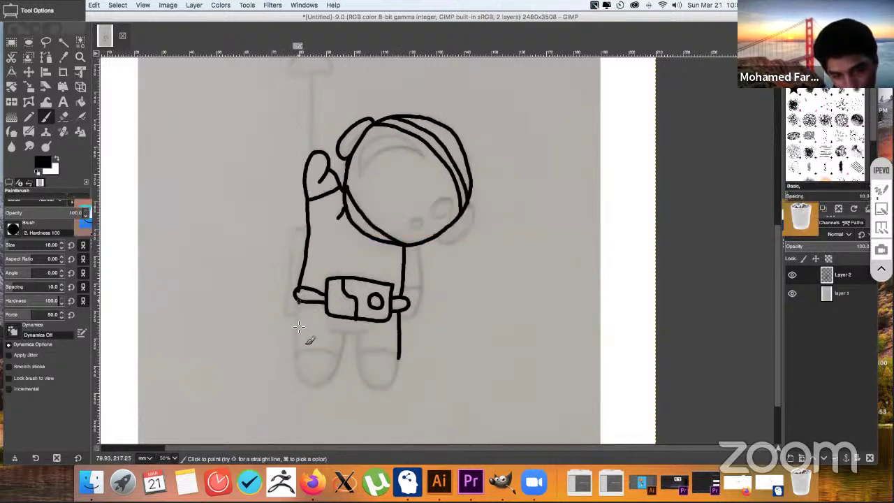
pyautogui.moveTo(295, 302)
pyautogui.mouseDown()
pyautogui.moveTo(296, 368)
pyautogui.moveTo(308, 382)
pyautogui.moveTo(328, 379)
pyautogui.moveTo(348, 333)
pyautogui.moveTo(363, 335)
pyautogui.moveTo(356, 372)
pyautogui.moveTo(368, 386)
pyautogui.moveTo(396, 377)
pyautogui.moveTo(399, 353)
pyautogui.mouseUp()
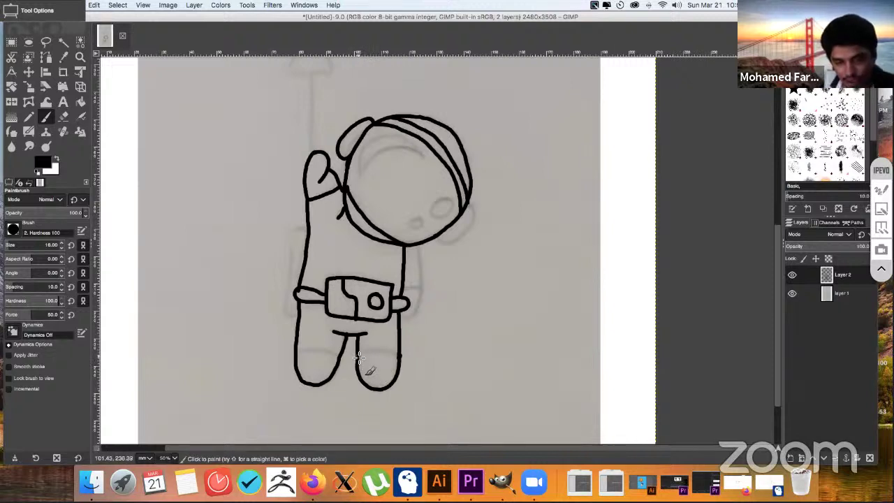
pyautogui.moveTo(362, 353); pyautogui.dragTo(401, 355)
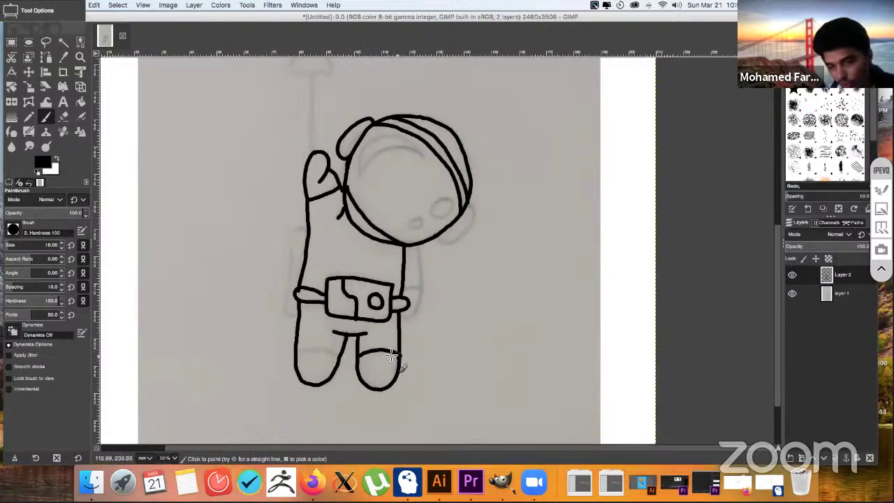
pyautogui.moveTo(300, 354); pyautogui.dragTo(344, 355)
pyautogui.press('z')
pyautogui.press('p')
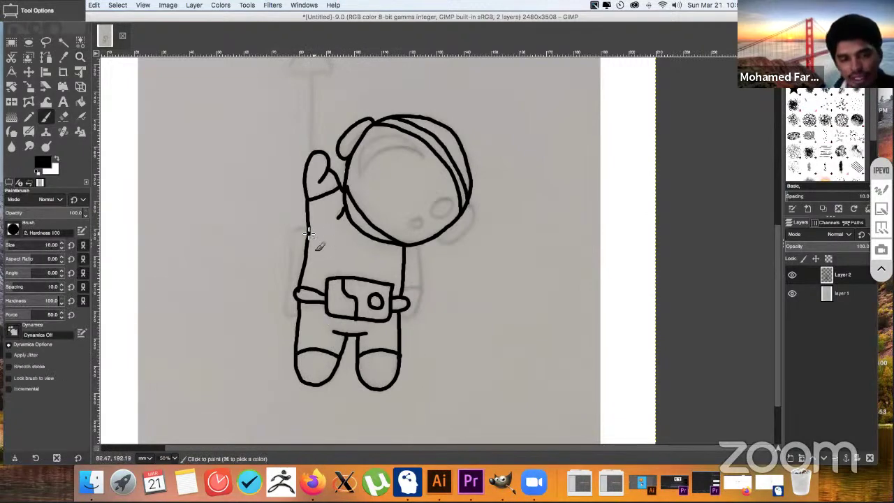
# - Trace the backpack along the body's left side, the lowered right arm with its hand, and the ear piece at the helmet's lower right
pyautogui.moveTo(296, 235); pyautogui.dragTo(291, 257)
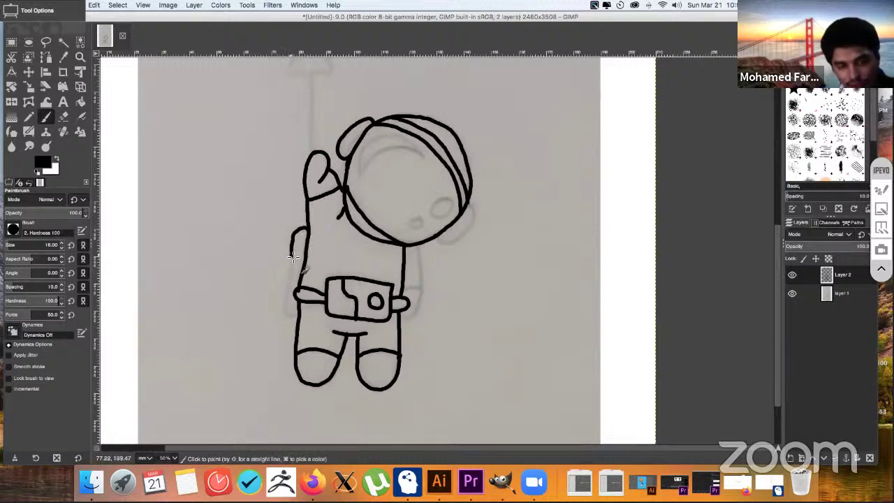
pyautogui.moveTo(290, 271)
pyautogui.mouseDown()
pyautogui.moveTo(282, 318)
pyautogui.moveTo(297, 320)
pyautogui.mouseUp()
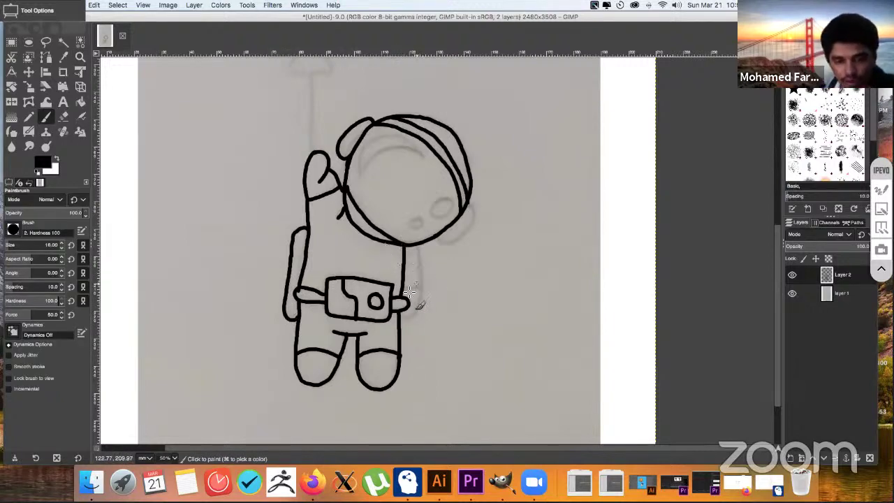
pyautogui.moveTo(403, 272)
pyautogui.mouseDown()
pyautogui.moveTo(405, 292)
pyautogui.moveTo(421, 288)
pyautogui.moveTo(419, 278)
pyautogui.moveTo(420, 288)
pyautogui.mouseUp()
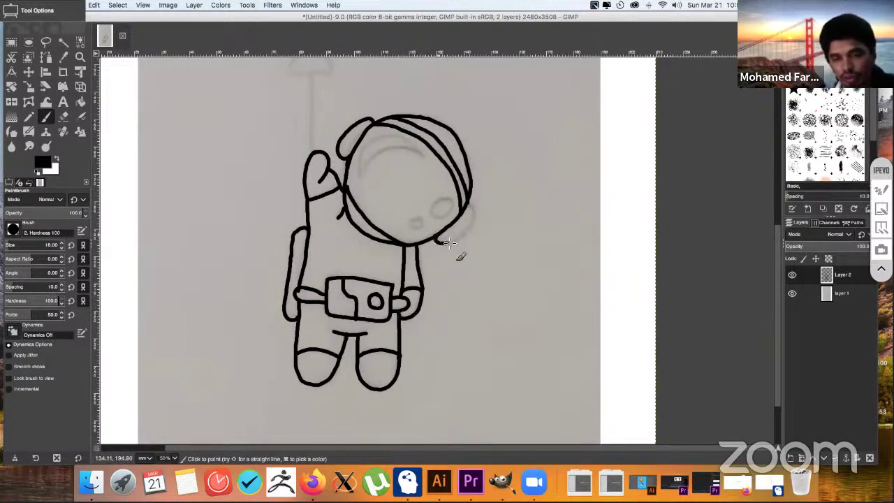
pyautogui.moveTo(449, 242)
pyautogui.mouseDown()
pyautogui.moveTo(469, 241)
pyautogui.moveTo(466, 209)
pyautogui.moveTo(475, 219)
pyautogui.mouseUp()
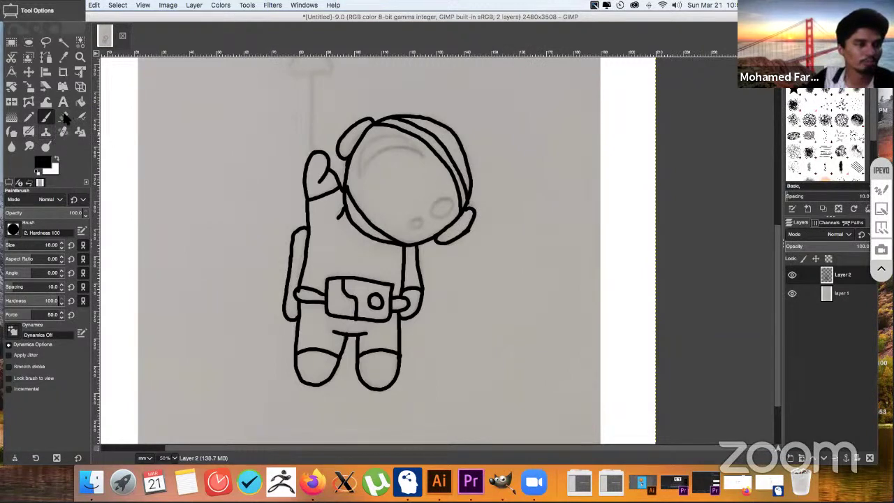
# - Trace the crescent-shaped highlight and the two small circles inside the helmet's visor with the Paintbrush
pyautogui.click(80, 57)
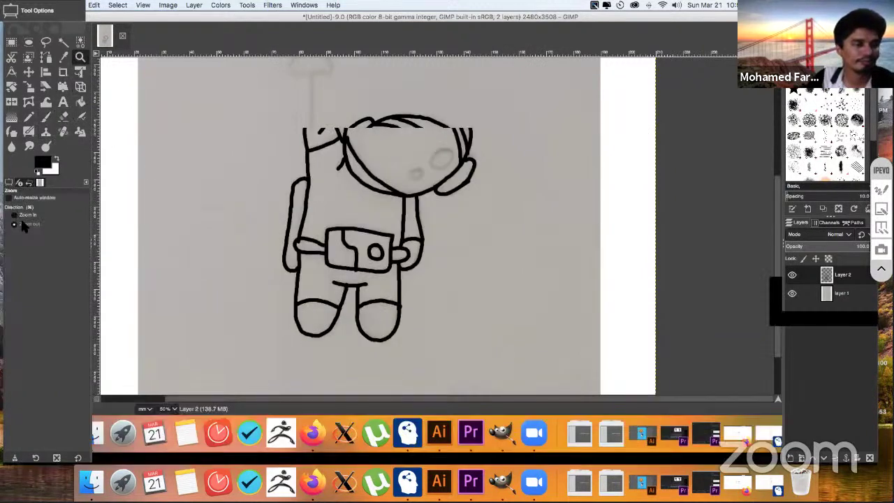
pyautogui.click(333, 176)
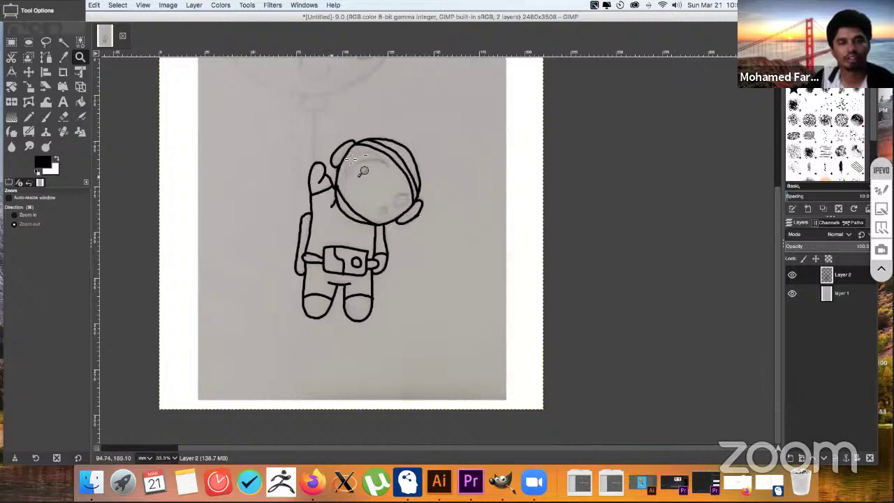
pyautogui.moveTo(779, 250)
pyautogui.mouseDown()
pyautogui.moveTo(777, 155)
pyautogui.moveTo(775, 185)
pyautogui.mouseUp()
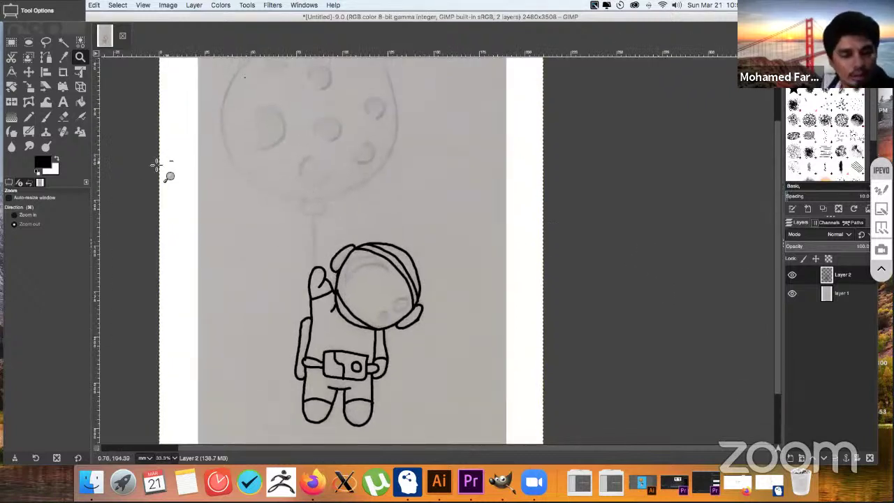
pyautogui.click(45, 118)
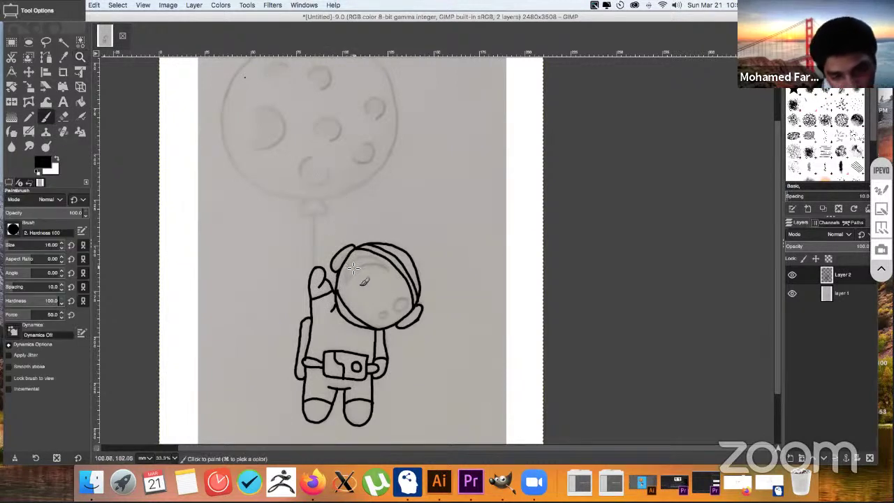
pyautogui.moveTo(347, 267)
pyautogui.mouseDown()
pyautogui.moveTo(345, 284)
pyautogui.moveTo(369, 257)
pyautogui.moveTo(386, 267)
pyautogui.mouseUp()
pyautogui.moveTo(376, 264)
pyautogui.mouseDown()
pyautogui.moveTo(363, 264)
pyautogui.moveTo(347, 288)
pyautogui.mouseUp()
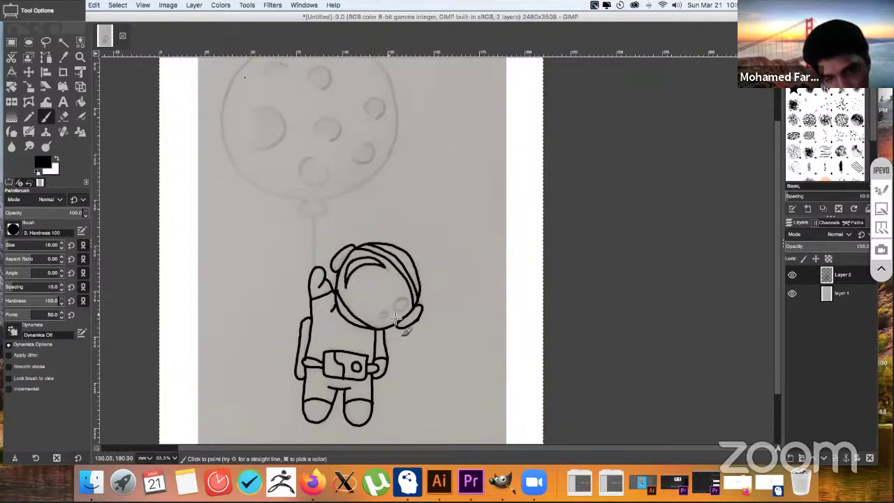
pyautogui.moveTo(388, 313)
pyautogui.mouseDown()
pyautogui.moveTo(380, 320)
pyautogui.moveTo(400, 299)
pyautogui.moveTo(394, 309)
pyautogui.moveTo(409, 304)
pyautogui.moveTo(391, 307)
pyautogui.mouseUp()
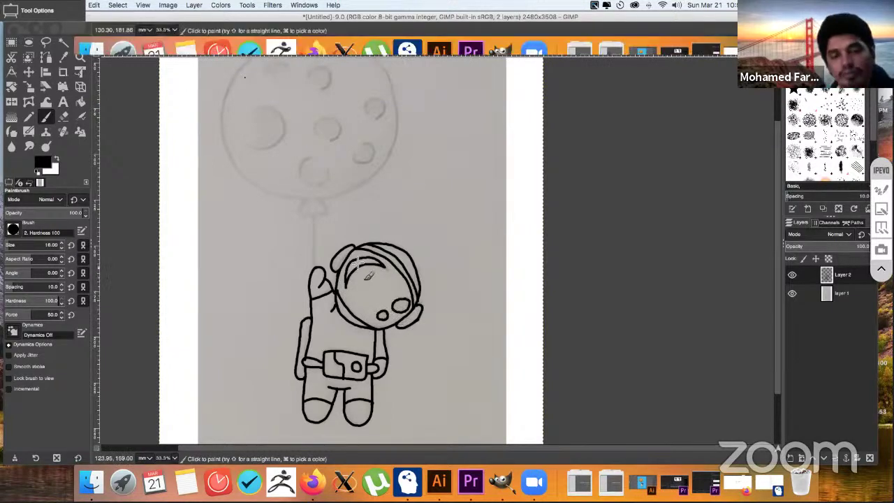
# - Erase the helmet's outer outline on its right and lower-left sides, and repaint those sections with the Paintbrush
pyautogui.click(63, 116)
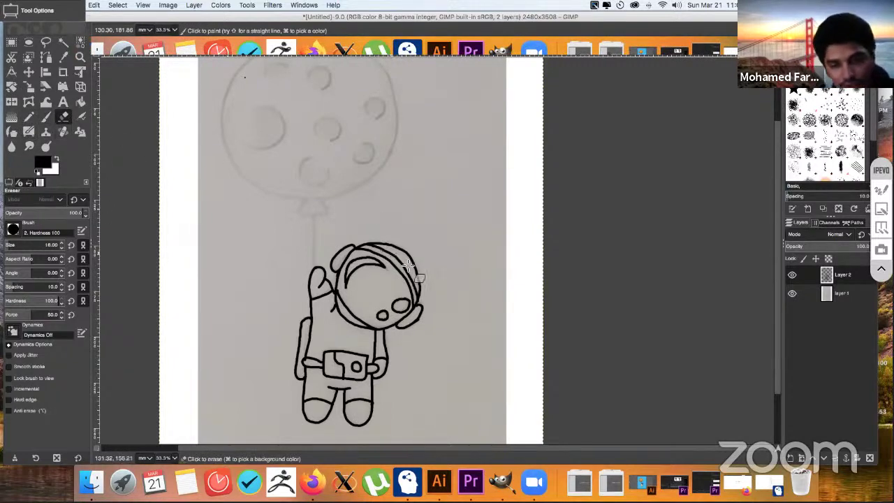
pyautogui.moveTo(408, 265)
pyautogui.mouseDown()
pyautogui.moveTo(419, 286)
pyautogui.moveTo(411, 258)
pyautogui.moveTo(413, 267)
pyautogui.mouseUp()
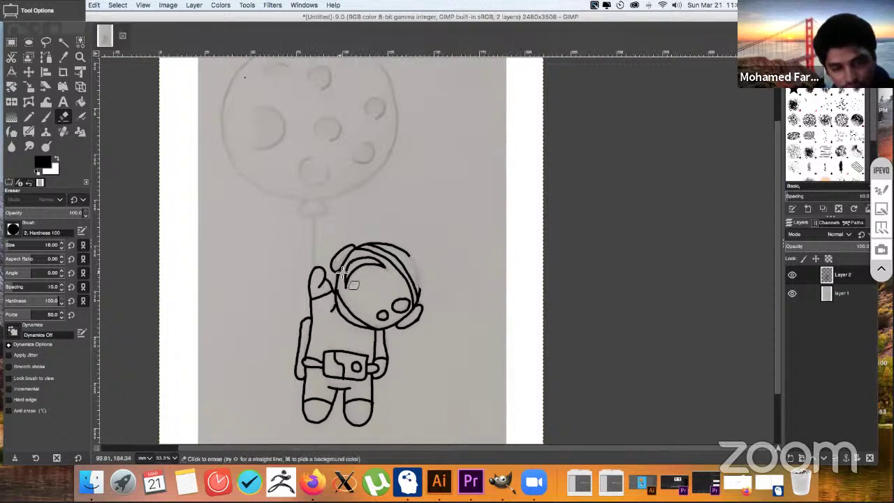
pyautogui.moveTo(342, 273)
pyautogui.mouseDown()
pyautogui.moveTo(338, 308)
pyautogui.moveTo(364, 329)
pyautogui.moveTo(344, 323)
pyautogui.mouseUp()
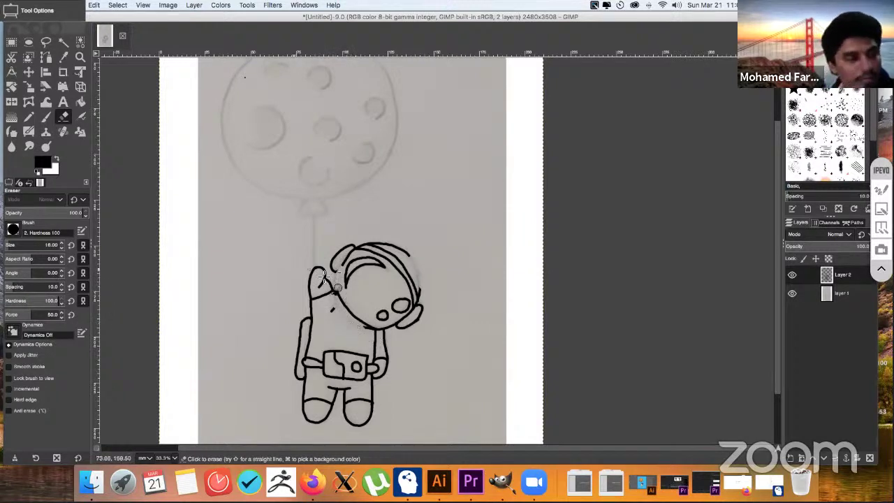
pyautogui.press('p')
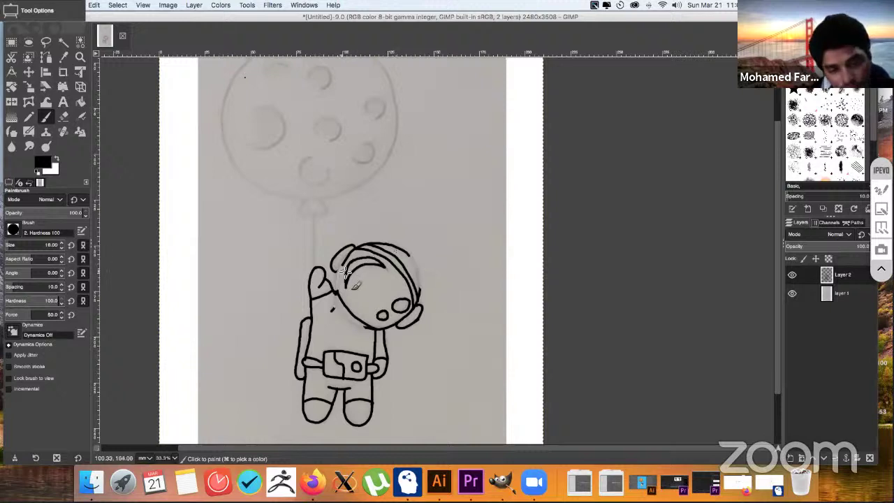
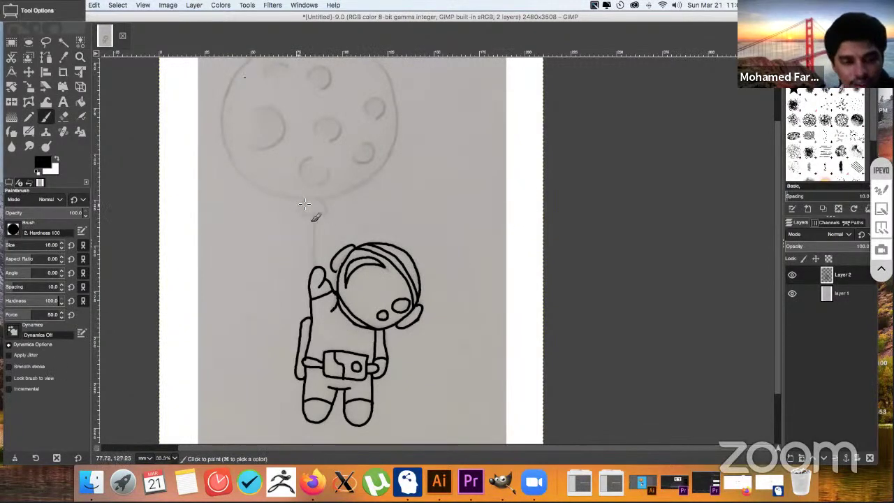
# - Trace the balloon's knot and its string down to the raised hand, and the full round outline of the moon balloon with the Paintbrush
pyautogui.moveTo(305, 198)
pyautogui.mouseDown()
pyautogui.moveTo(330, 217)
pyautogui.moveTo(327, 203)
pyautogui.moveTo(317, 268)
pyautogui.mouseUp()
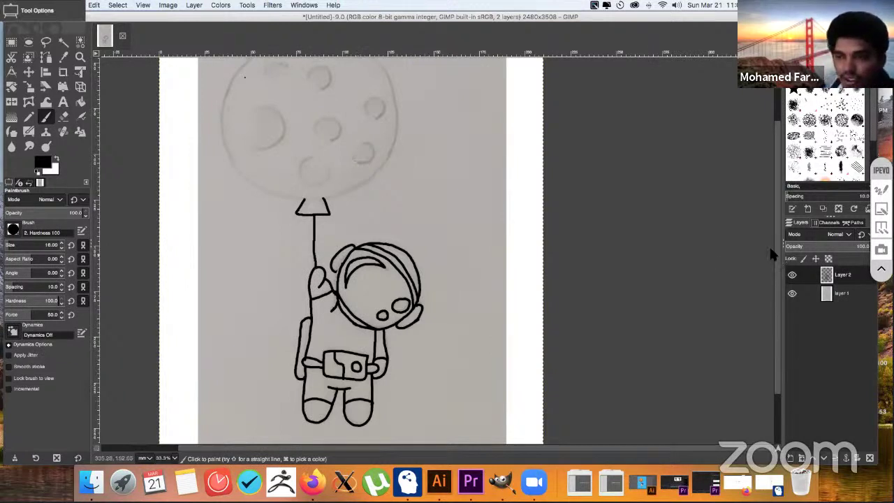
pyautogui.moveTo(777, 237); pyautogui.dragTo(777, 208)
pyautogui.press('z')
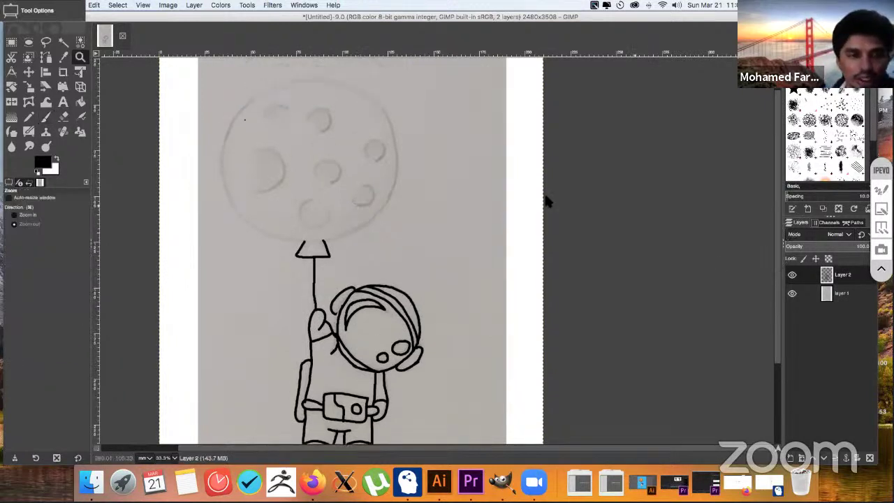
pyautogui.press('p')
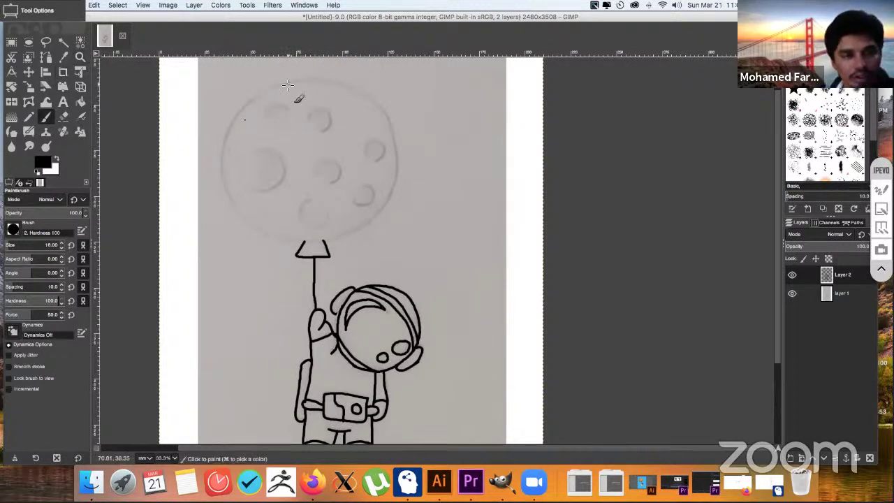
pyautogui.moveTo(287, 85)
pyautogui.mouseDown()
pyautogui.moveTo(241, 114)
pyautogui.moveTo(224, 166)
pyautogui.mouseUp()
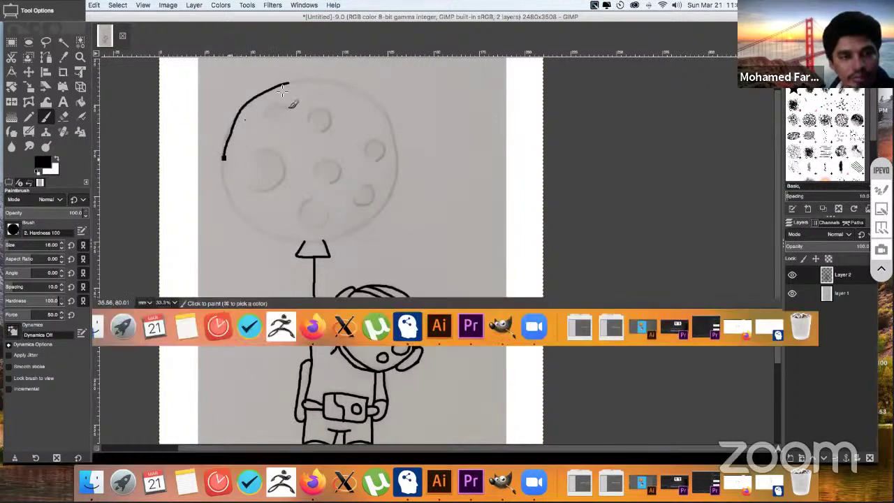
pyautogui.moveTo(296, 83); pyautogui.dragTo(349, 89)
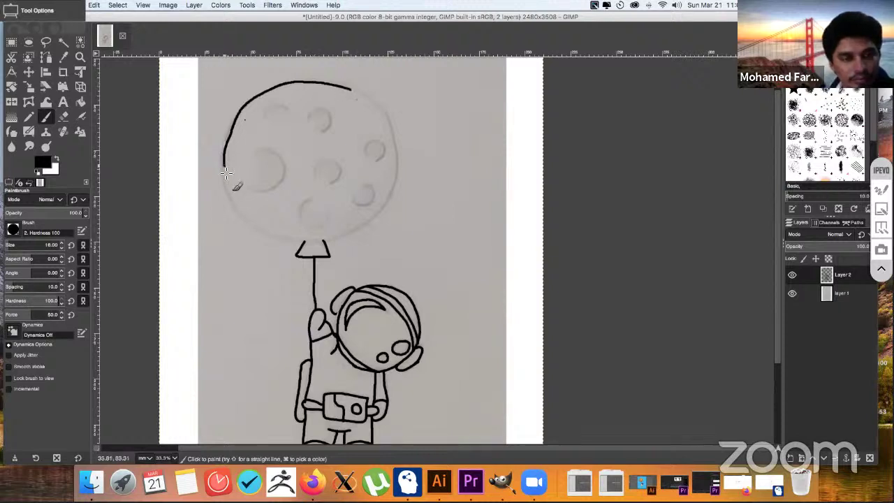
pyautogui.moveTo(224, 166)
pyautogui.mouseDown()
pyautogui.moveTo(232, 210)
pyautogui.moveTo(265, 232)
pyautogui.mouseUp()
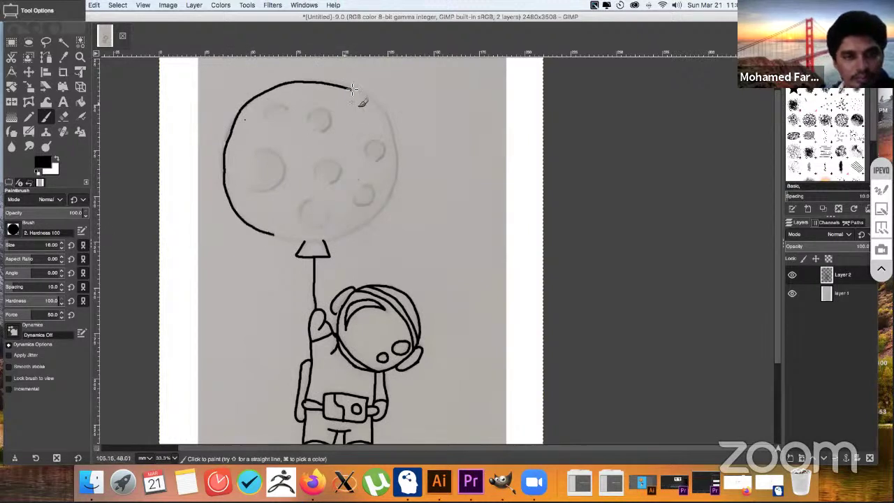
pyautogui.moveTo(352, 90); pyautogui.dragTo(378, 109)
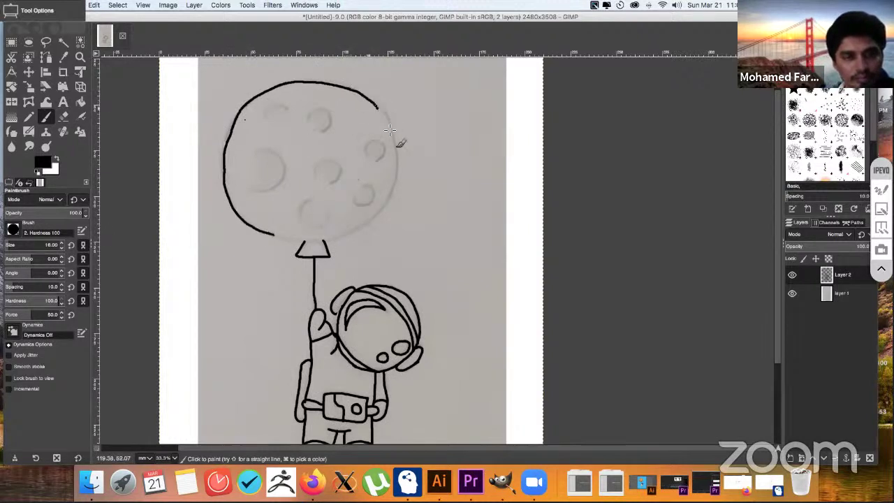
pyautogui.moveTo(394, 147); pyautogui.dragTo(396, 155)
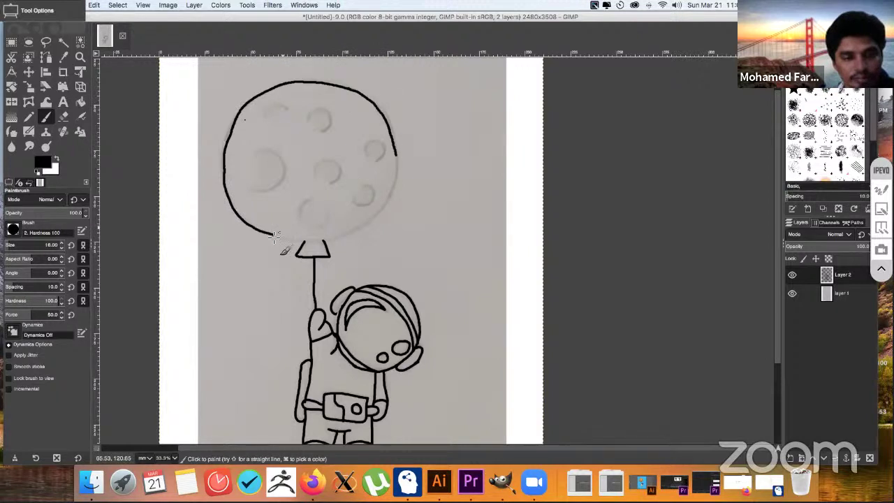
pyautogui.moveTo(276, 235); pyautogui.dragTo(335, 236)
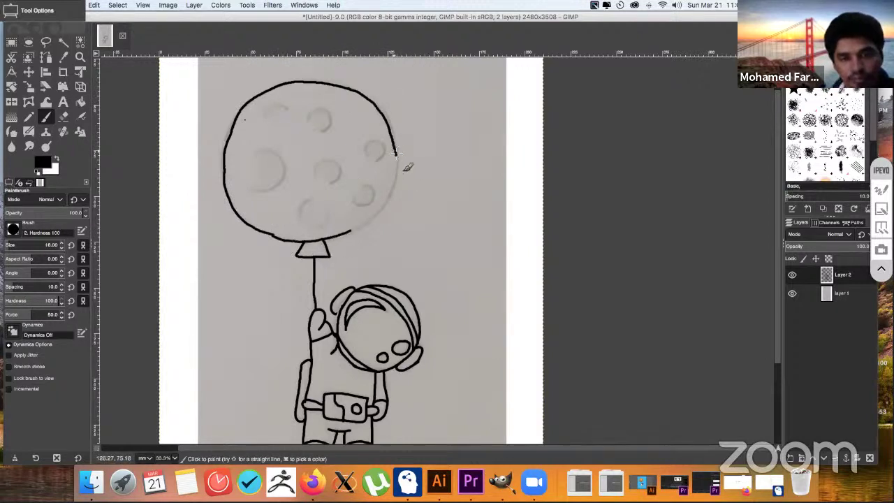
pyautogui.moveTo(395, 154)
pyautogui.mouseDown()
pyautogui.moveTo(397, 185)
pyautogui.moveTo(383, 212)
pyautogui.moveTo(327, 239)
pyautogui.mouseUp()
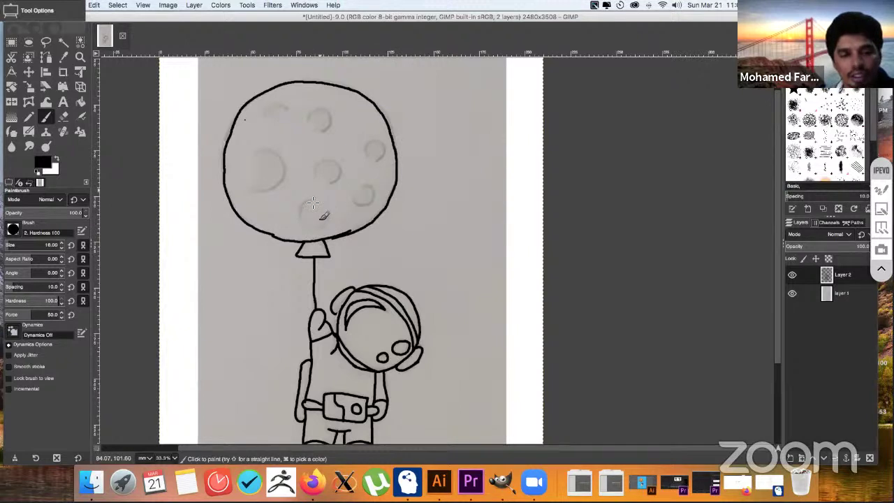
# - Trace the seven crater arcs inside the moon balloon, and thicken its bottom outline around the knot with the Paintbrush
pyautogui.moveTo(312, 204)
pyautogui.mouseDown()
pyautogui.moveTo(301, 208)
pyautogui.moveTo(323, 227)
pyautogui.moveTo(328, 216)
pyautogui.mouseUp()
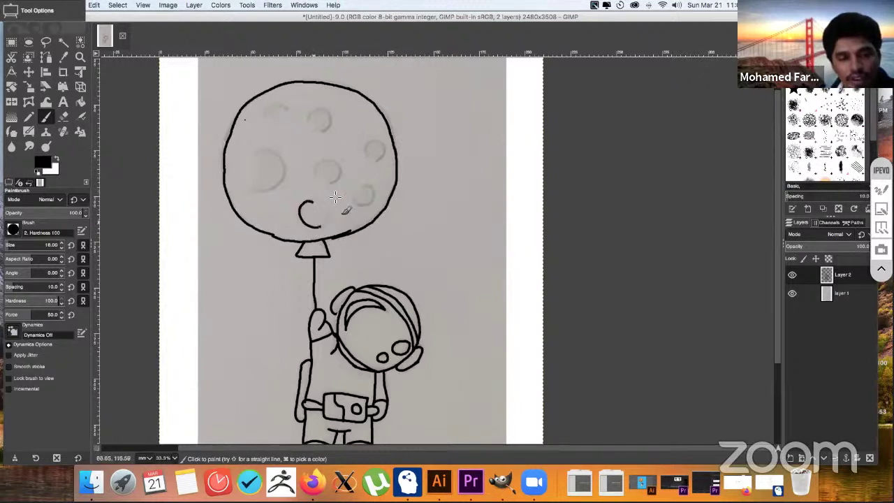
pyautogui.moveTo(317, 176)
pyautogui.mouseDown()
pyautogui.moveTo(330, 161)
pyautogui.moveTo(343, 176)
pyautogui.moveTo(384, 156)
pyautogui.mouseUp()
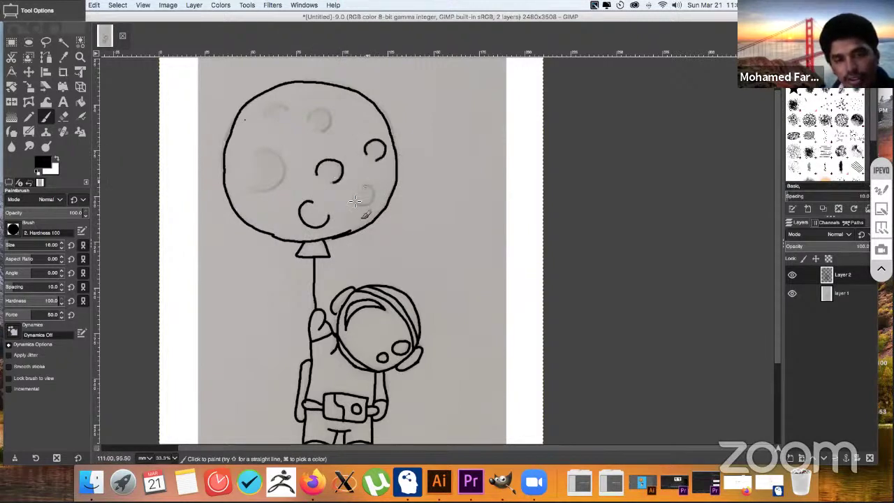
pyautogui.moveTo(353, 196); pyautogui.dragTo(373, 201)
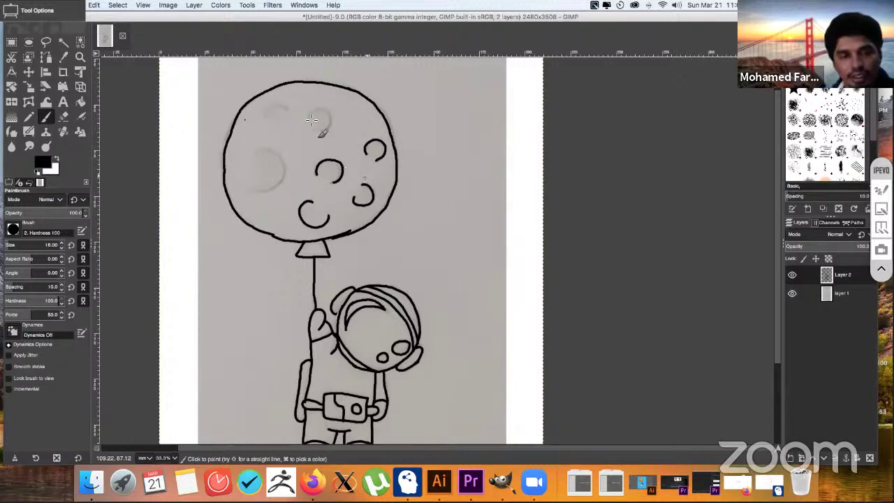
pyautogui.moveTo(310, 120); pyautogui.dragTo(330, 124)
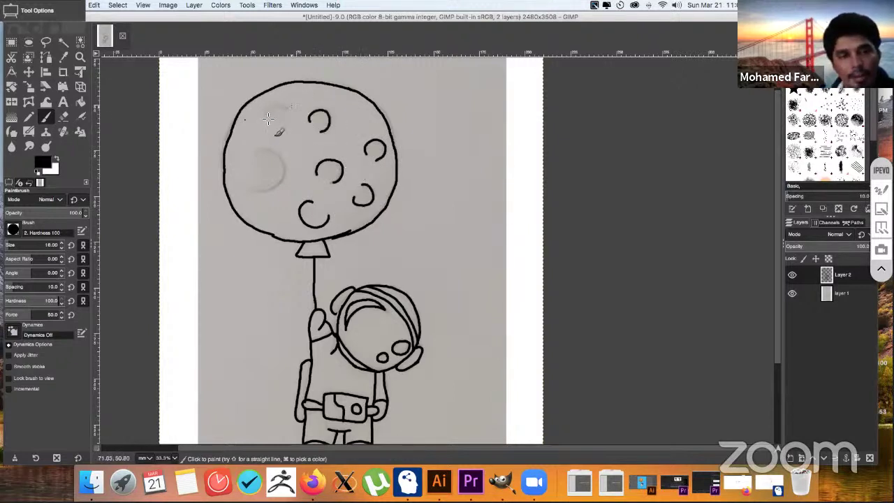
pyautogui.moveTo(265, 122); pyautogui.dragTo(285, 121)
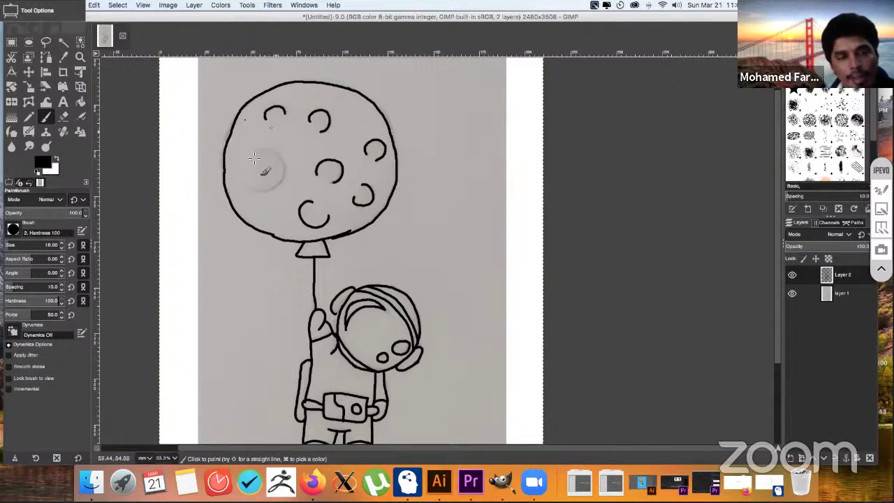
pyautogui.moveTo(254, 157)
pyautogui.mouseDown()
pyautogui.moveTo(282, 163)
pyautogui.moveTo(282, 181)
pyautogui.moveTo(248, 189)
pyautogui.mouseUp()
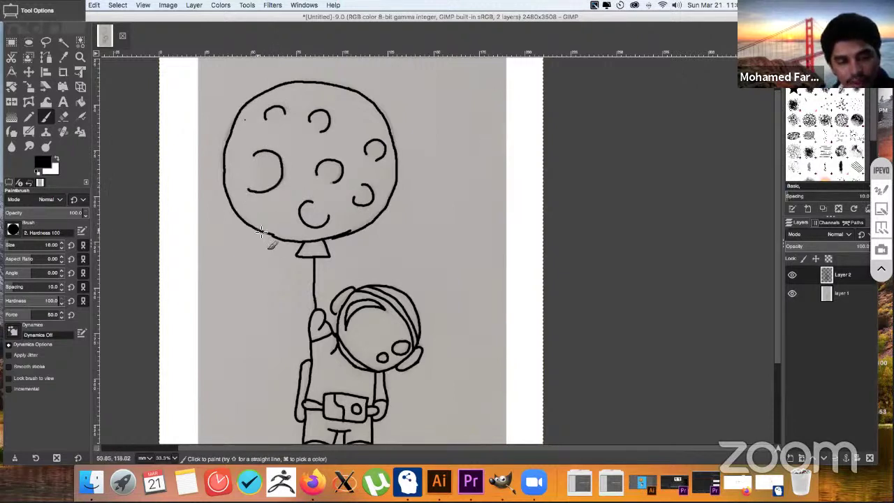
pyautogui.moveTo(281, 241); pyautogui.dragTo(294, 241)
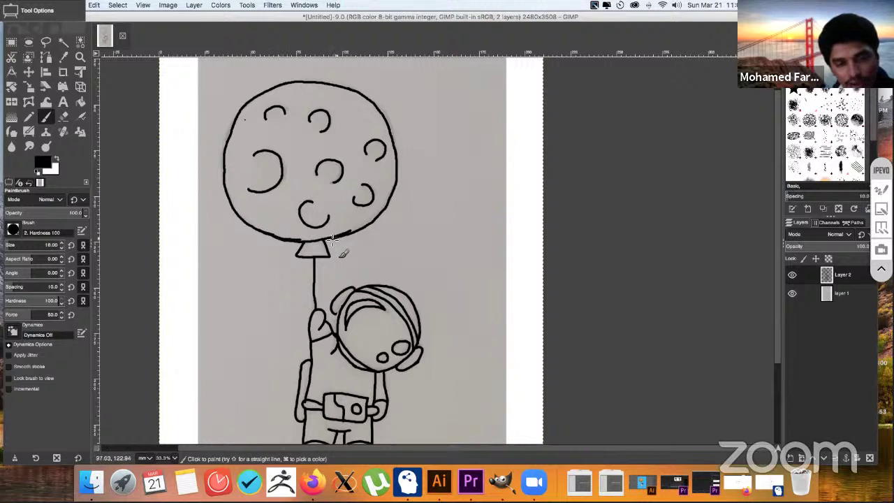
pyautogui.moveTo(303, 241); pyautogui.dragTo(361, 229)
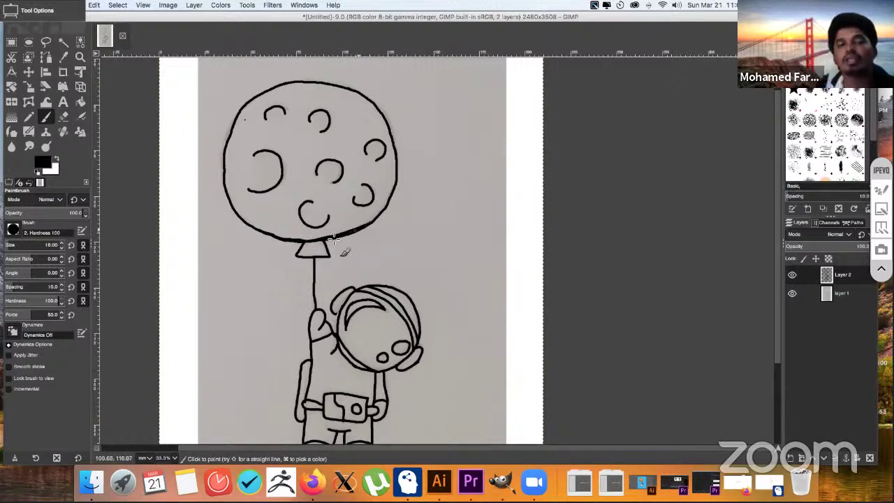
# - Hide and show Layer 2 repeatedly to compare the traced line art with the pencil sketch underneath, leaving the layer shown
pyautogui.press('z')
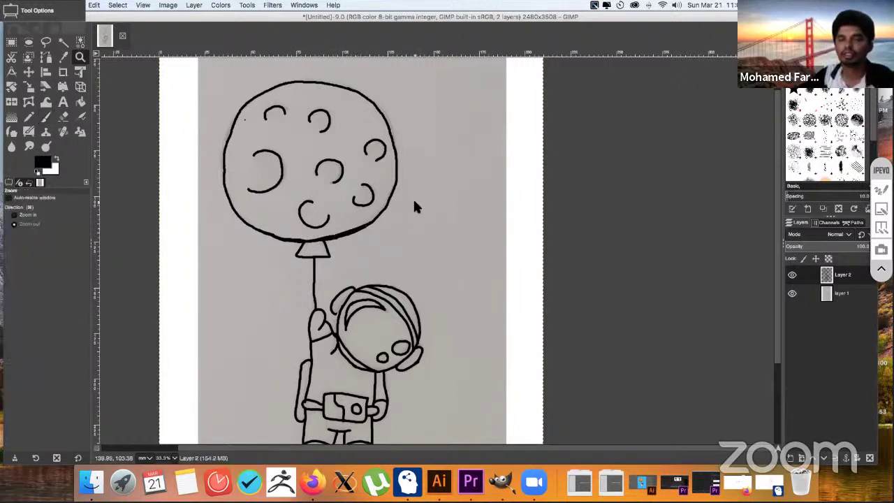
pyautogui.press('p')
pyautogui.scroll(-2, 770, 188)
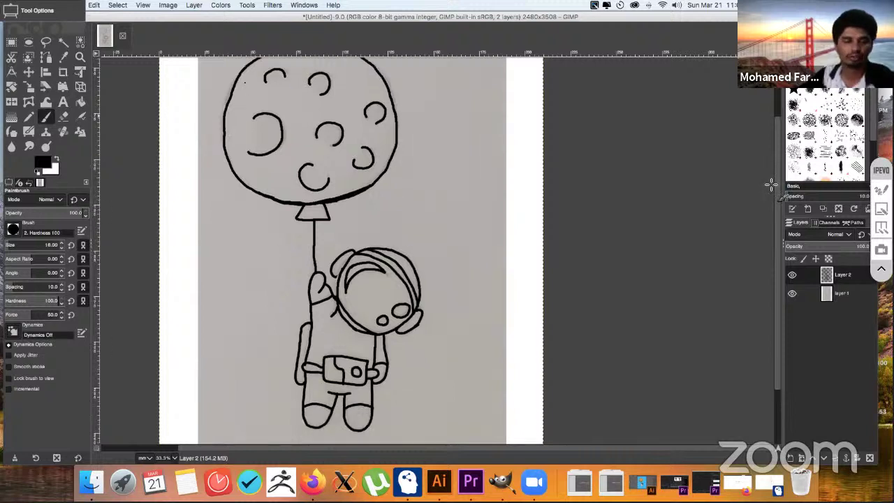
pyautogui.scroll(1, 741, 164)
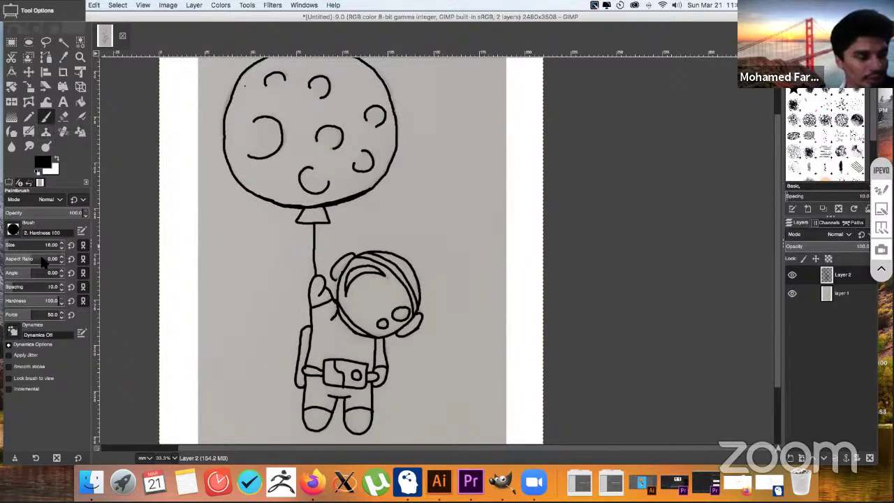
pyautogui.click(260, 238)
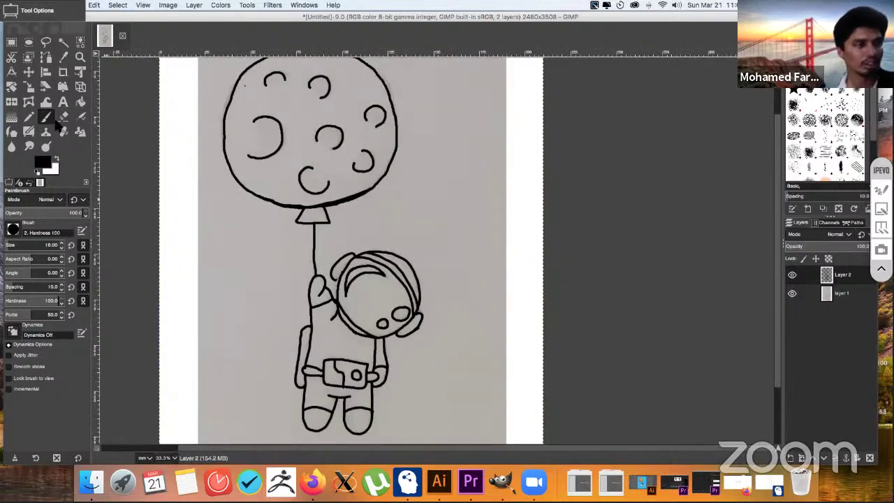
pyautogui.click(80, 57)
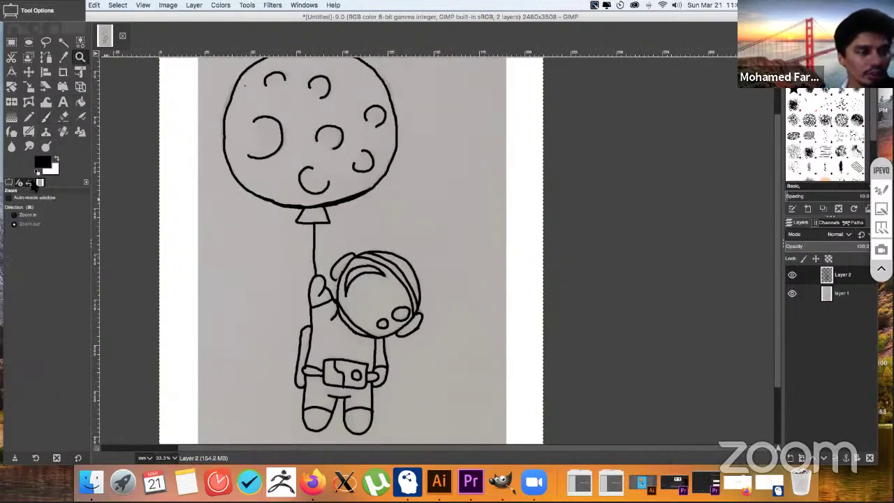
pyautogui.click(274, 256)
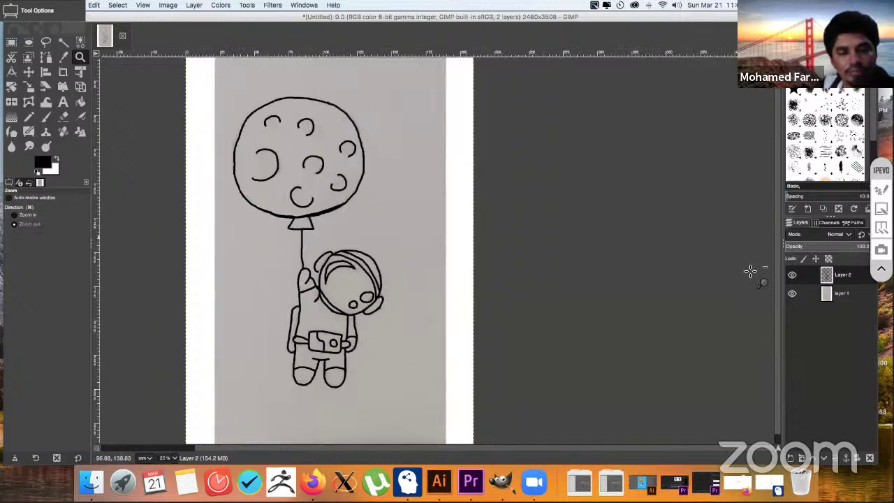
pyautogui.scroll(1, 777, 268)
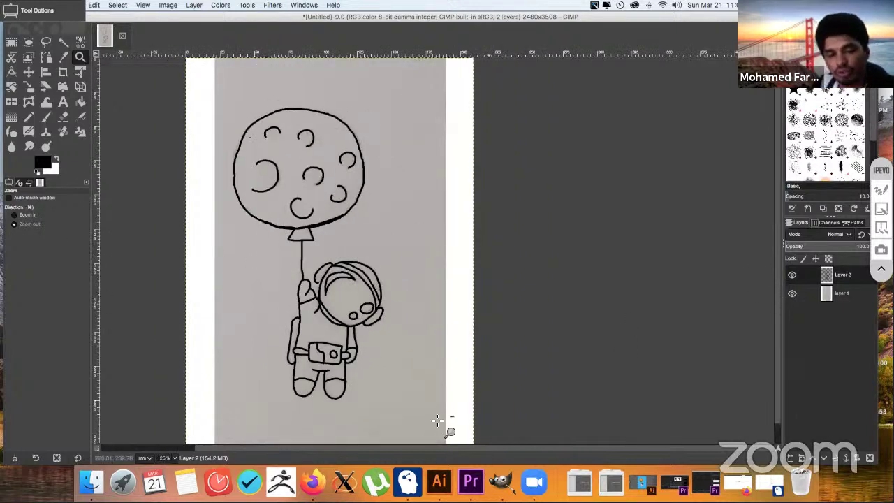
pyautogui.hscroll(-5, 447, 446)
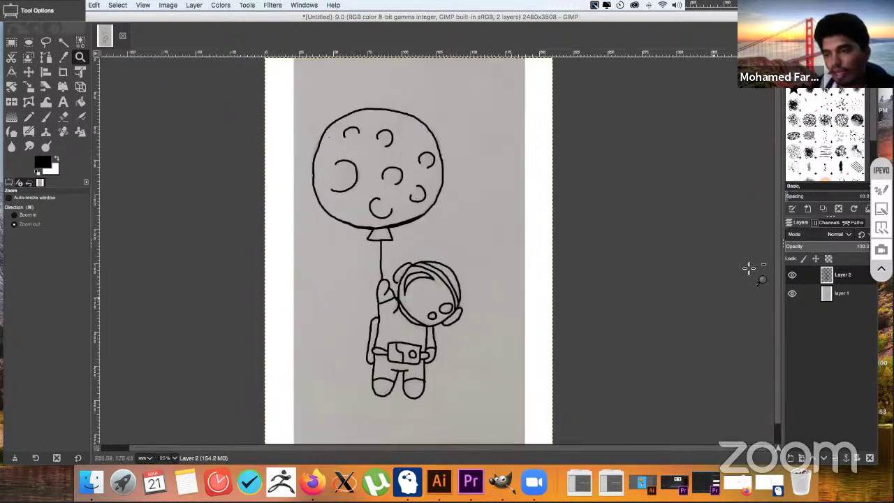
pyautogui.click(792, 276)
pyautogui.click(791, 276)
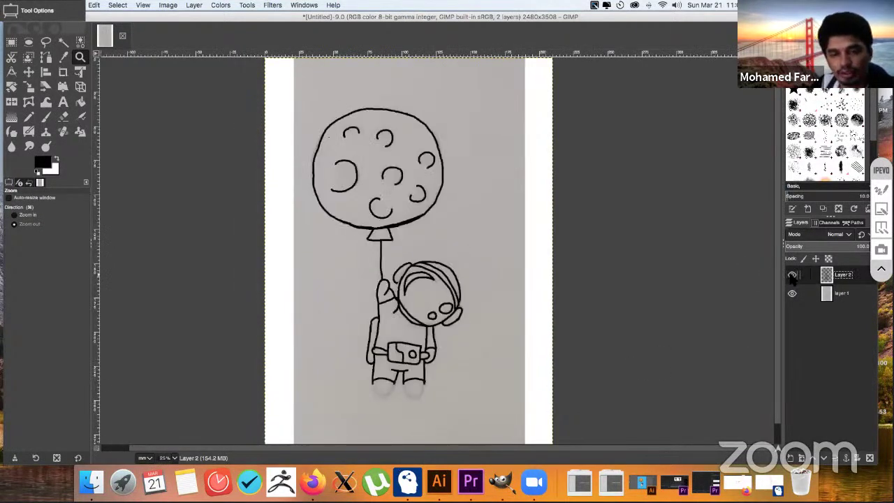
pyautogui.click(791, 276)
pyautogui.click(791, 275)
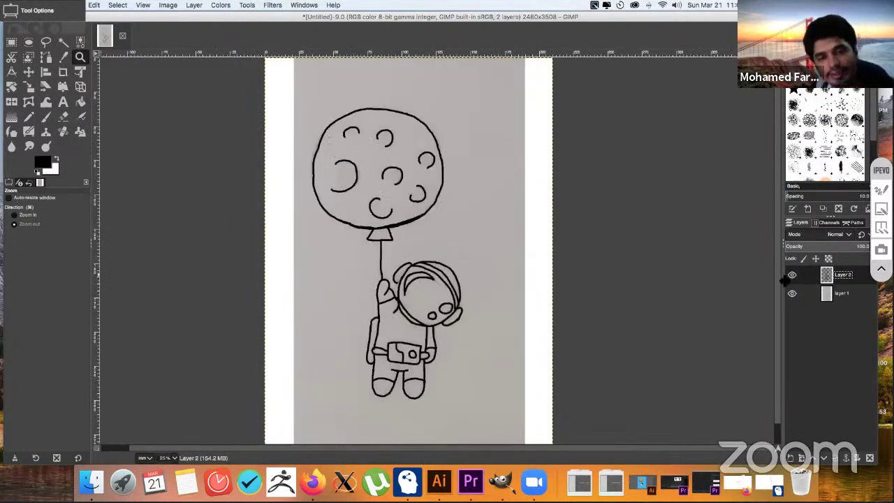
pyautogui.click(791, 275)
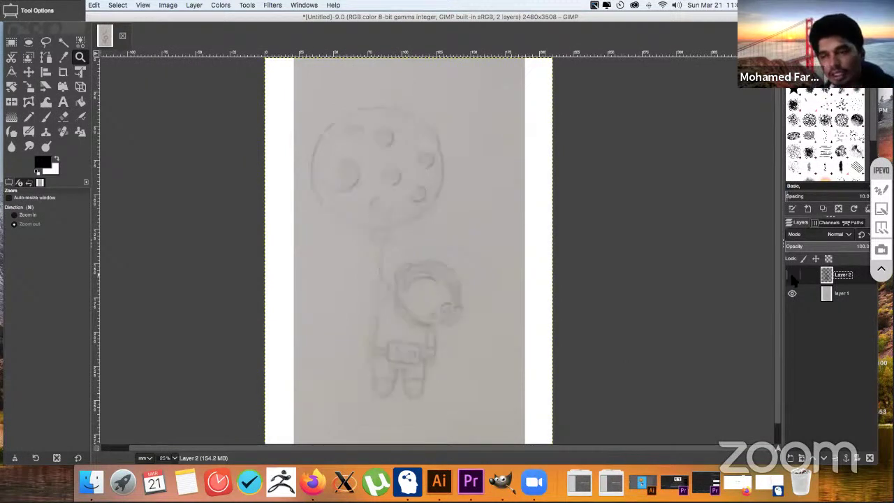
pyautogui.click(792, 275)
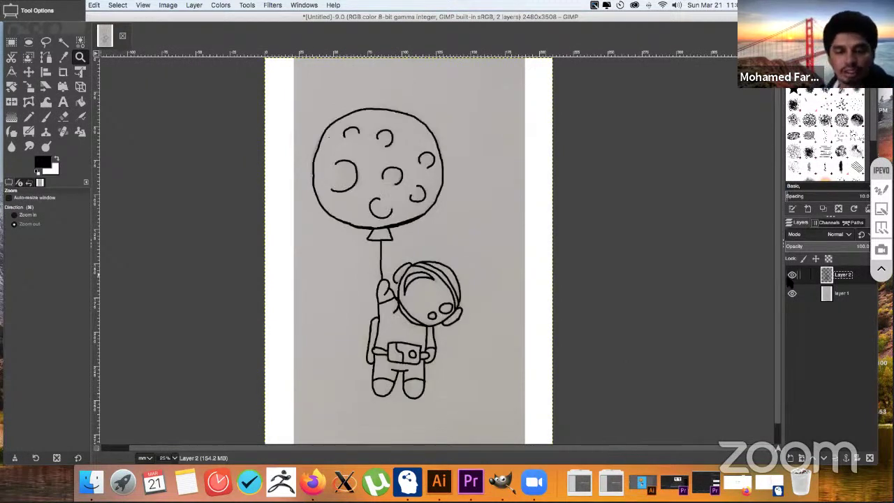
pyautogui.click(792, 276)
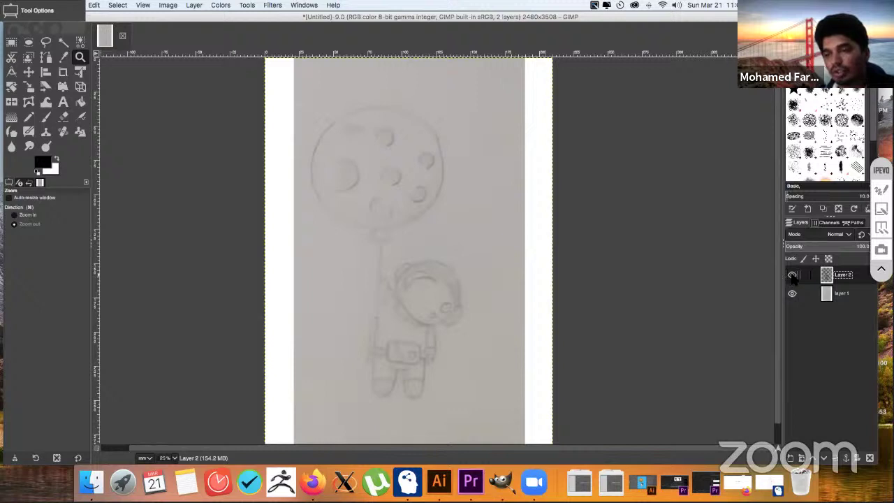
pyautogui.click(792, 276)
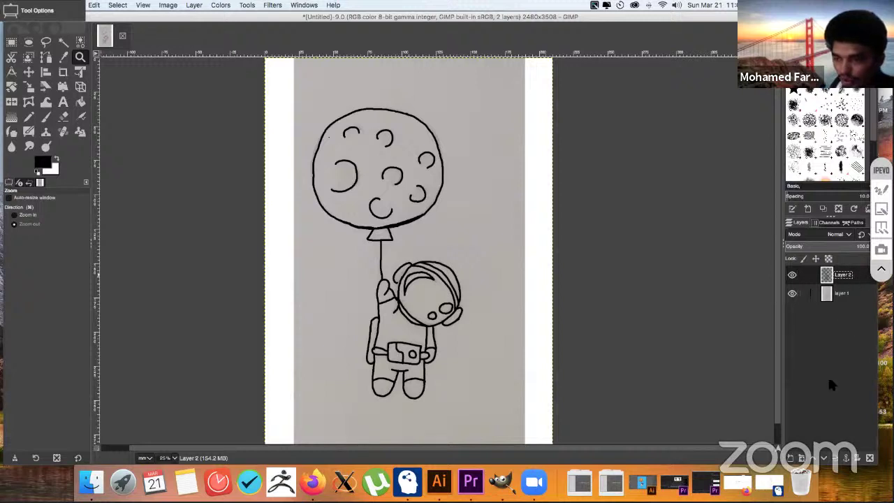
# - Duplicate Layer 2 and rename the copy layer 3
pyautogui.click(835, 458)
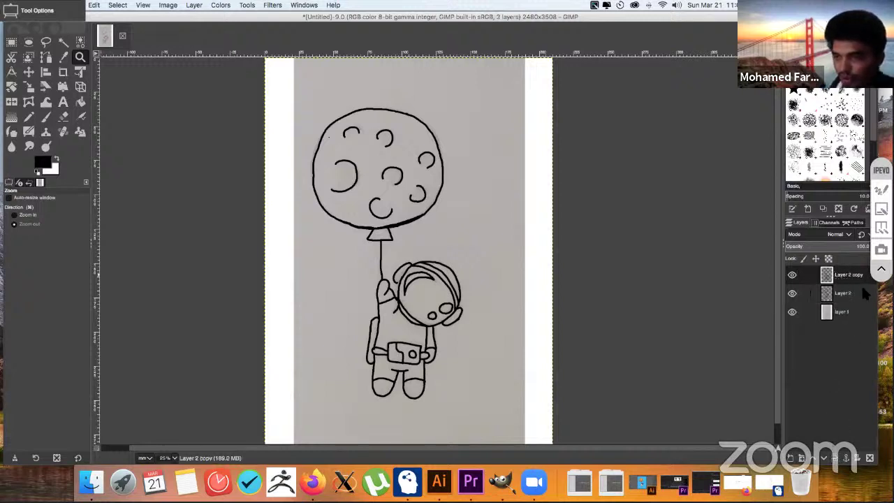
pyautogui.doubleClick(852, 274)
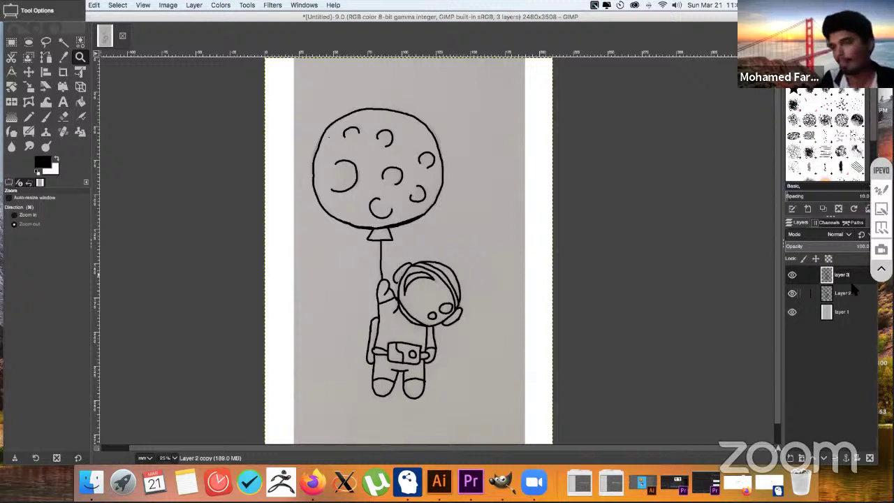
pyautogui.press('Return')
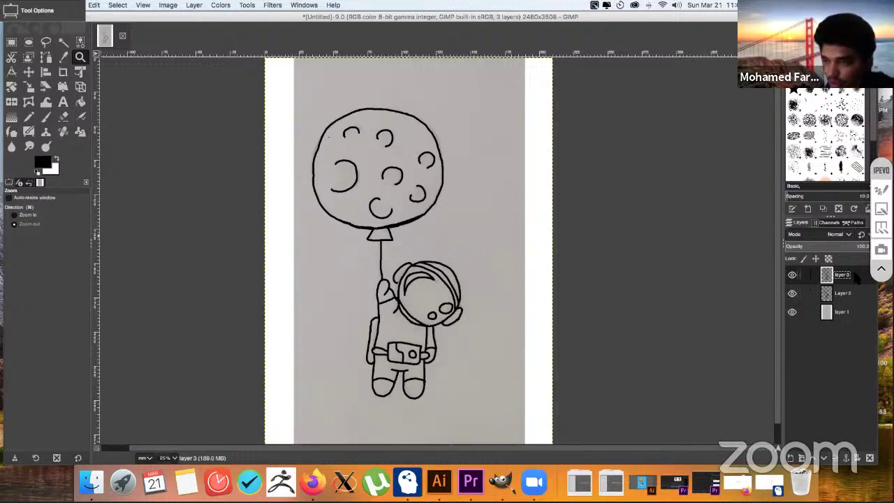
# - Move layer 3 beneath Layer 2 in the stacking order and make it the active layer
pyautogui.moveTo(856, 277); pyautogui.dragTo(856, 294)
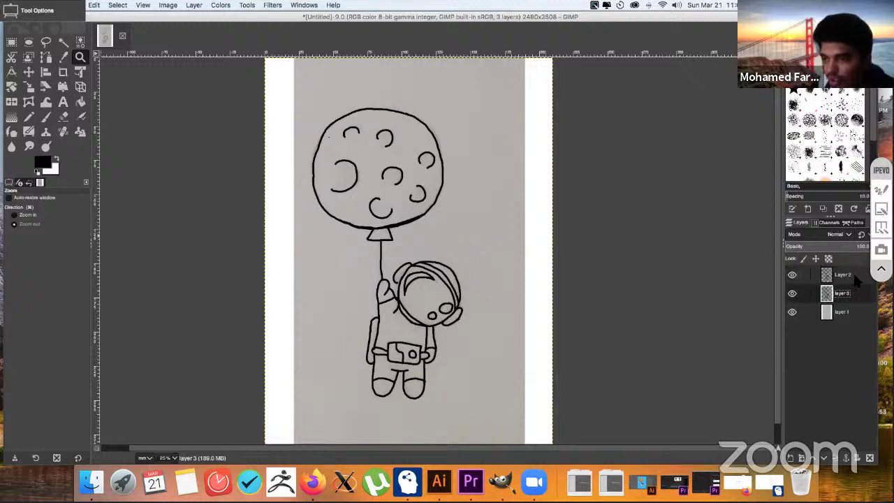
pyautogui.click(852, 275)
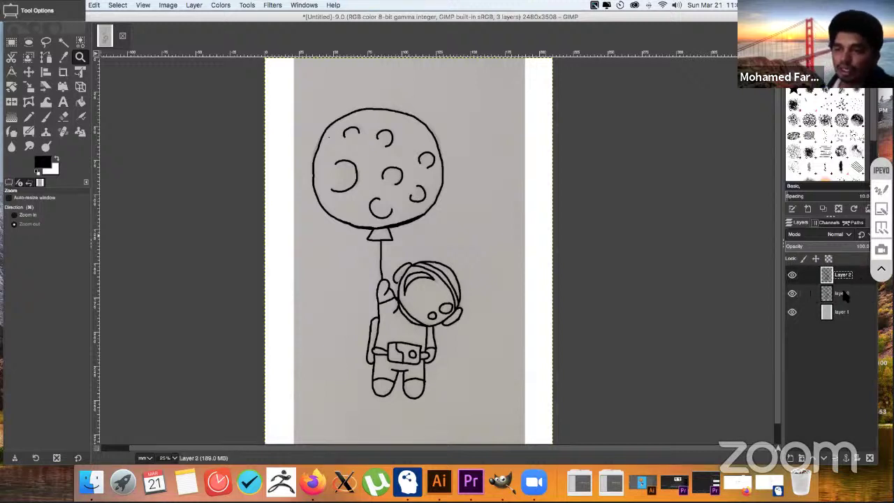
pyautogui.click(841, 294)
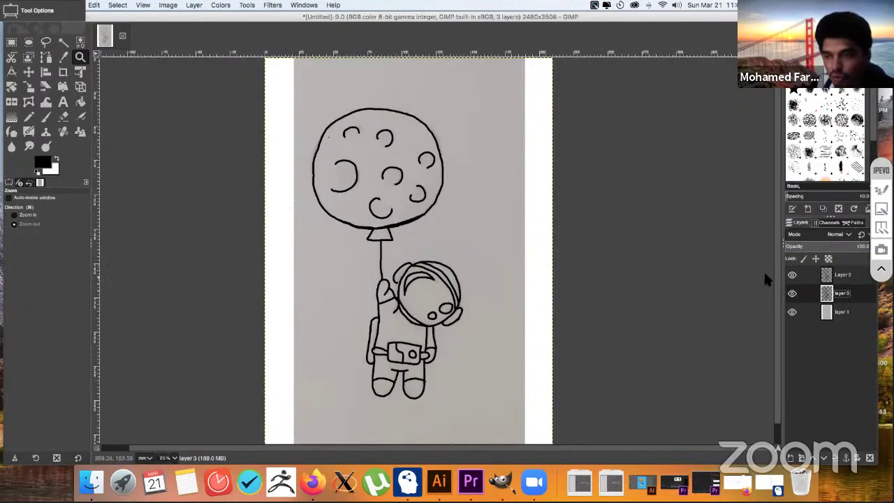
# - Choose Bucket Fill and set the foreground color to a very pale pink (f8eaea)
pyautogui.click(45, 117)
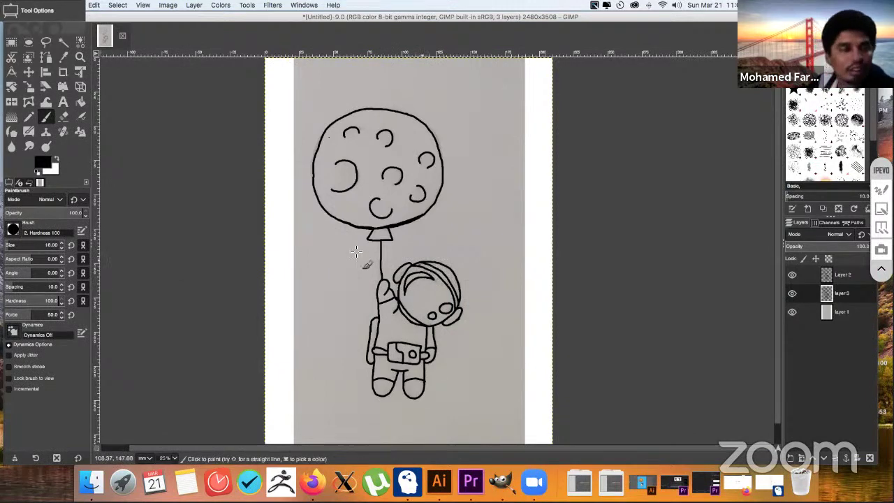
pyautogui.click(81, 102)
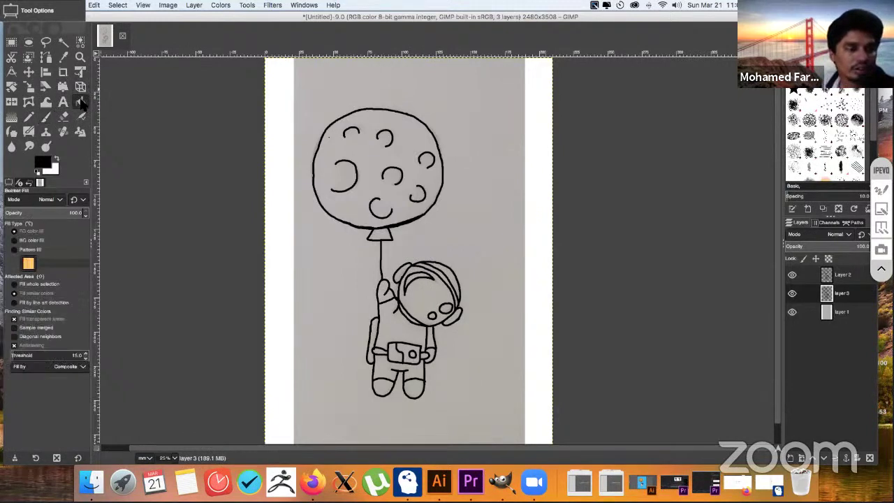
pyautogui.click(45, 166)
pyautogui.moveTo(22, 104); pyautogui.dragTo(6, 73)
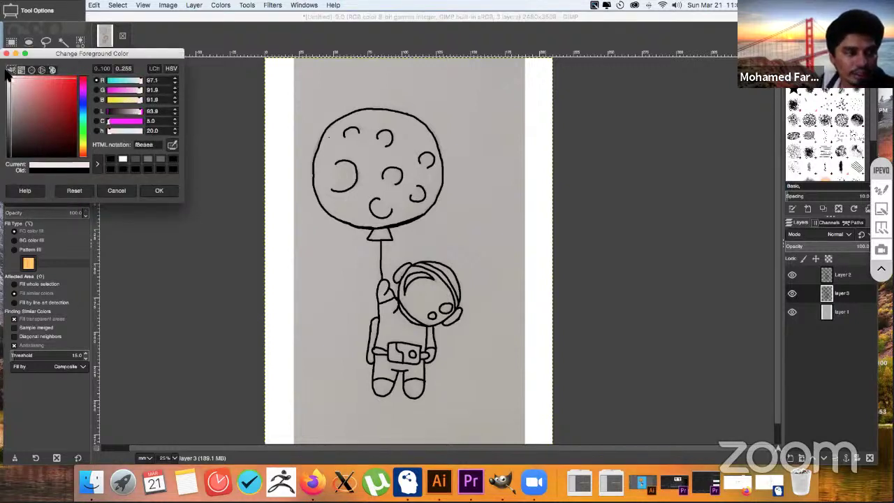
pyautogui.click(157, 191)
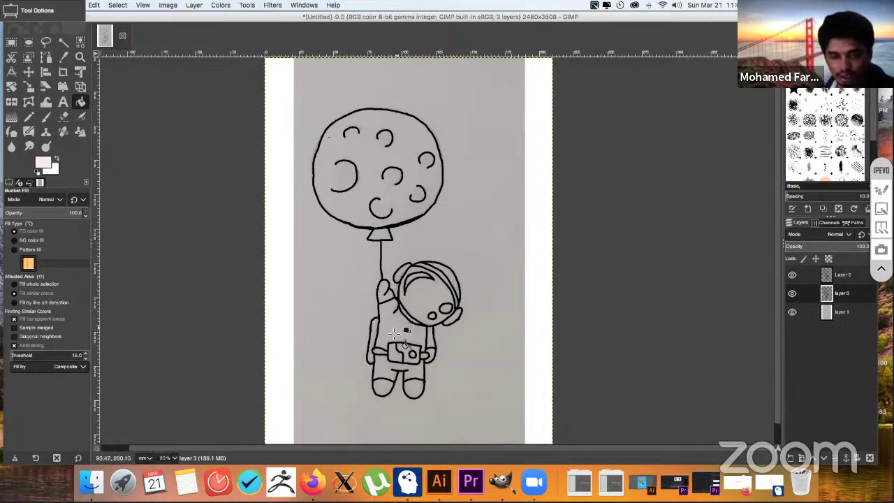
# - Fill the astronaut's torso, legs, one boot, arms, hands and both helmet ear pieces with the pale pink
pyautogui.click(396, 334)
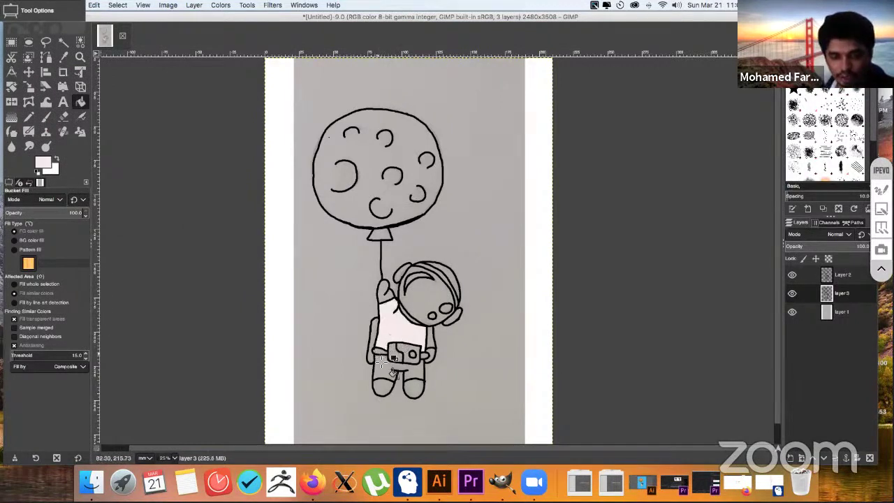
pyautogui.click(391, 384)
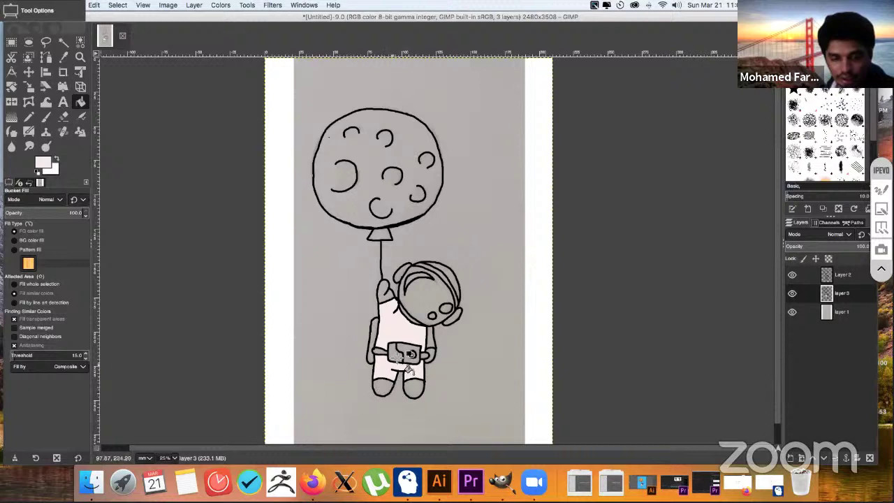
pyautogui.click(389, 293)
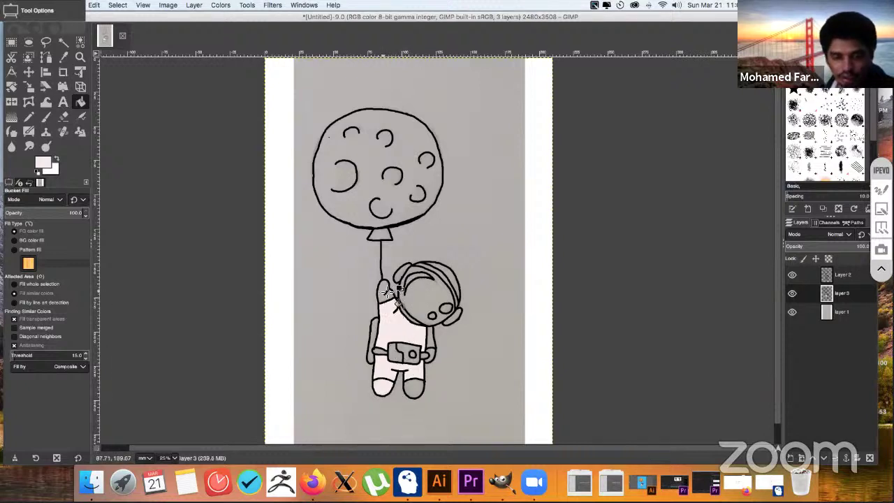
pyautogui.click(399, 278)
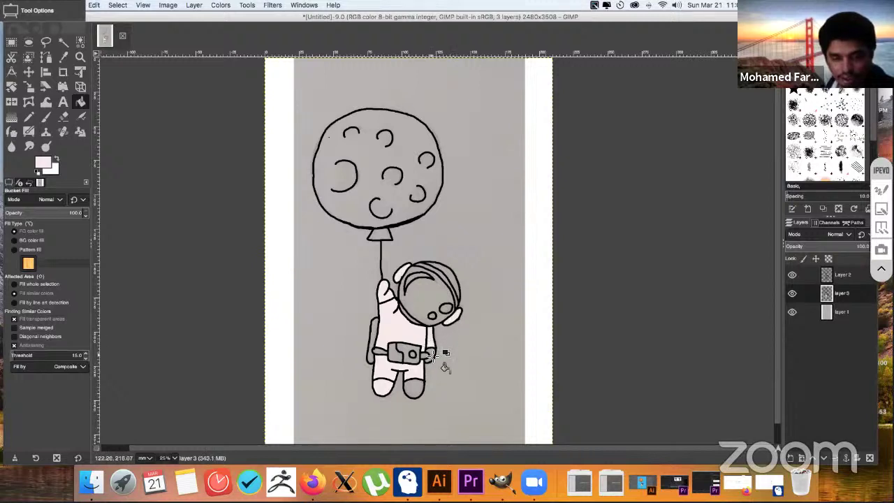
pyautogui.press('z')
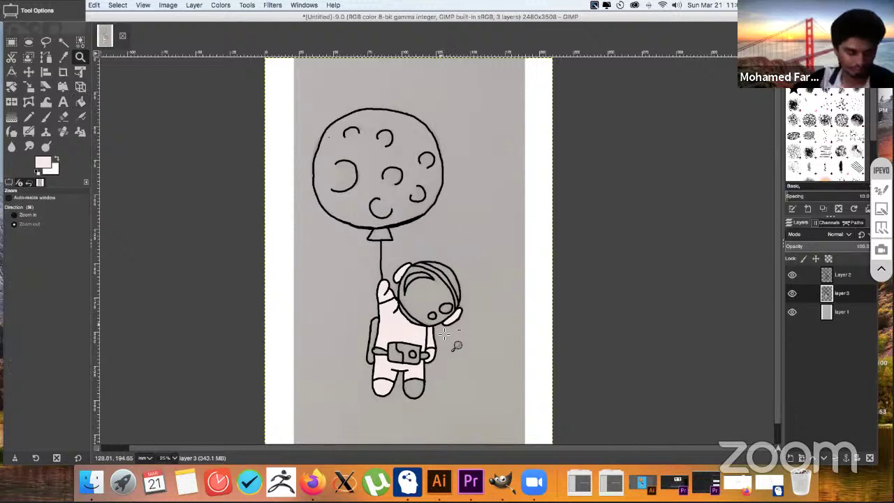
pyautogui.hotkey('shift', 'b')
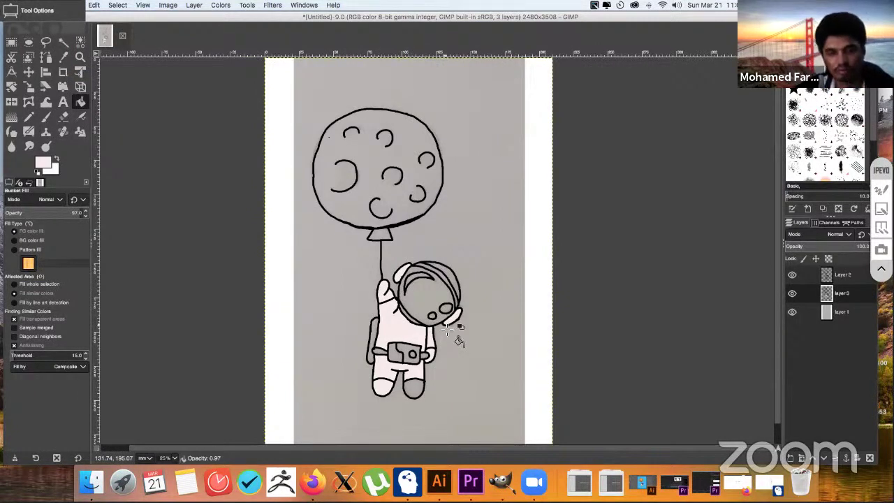
pyautogui.click(373, 301)
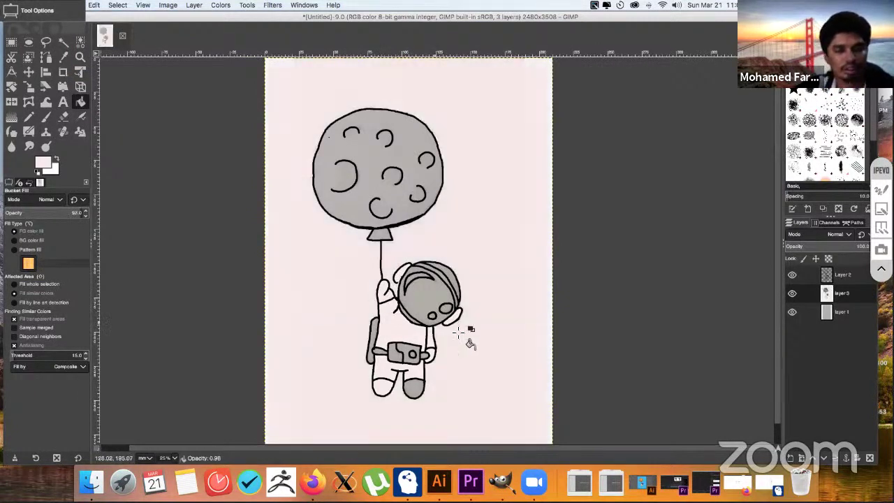
pyautogui.click(478, 356)
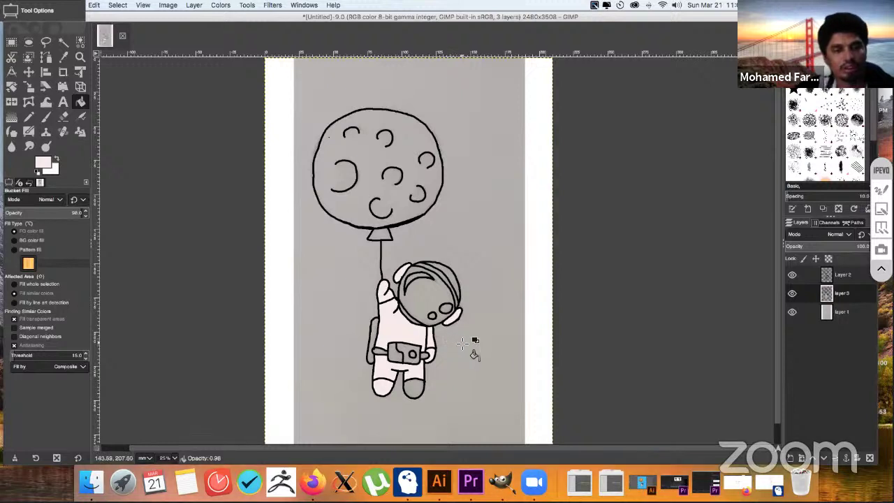
# - Fill the astronaut's remaining unfilled boot with the pale pink foreground color
pyautogui.click(81, 57)
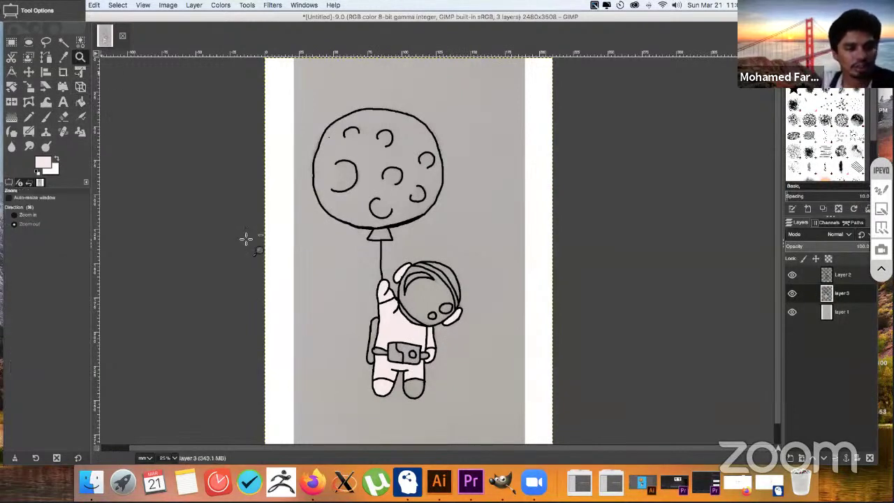
pyautogui.click(427, 415)
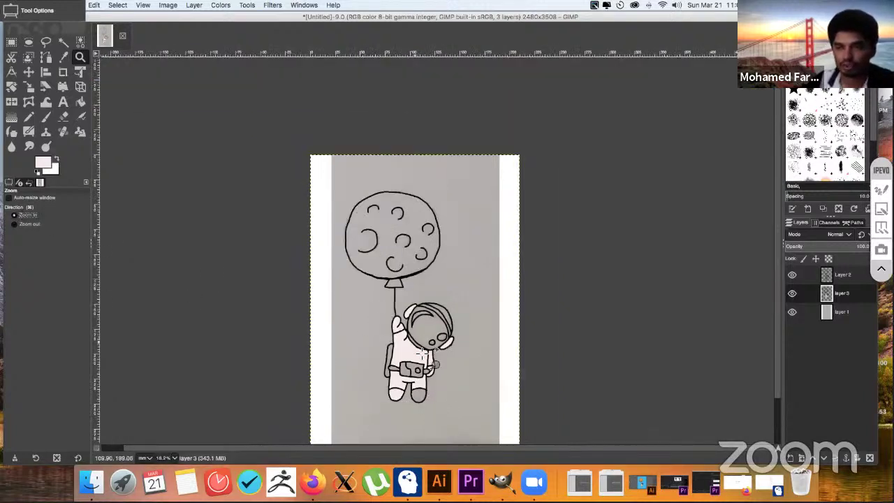
pyautogui.click(429, 390)
pyautogui.click(422, 414)
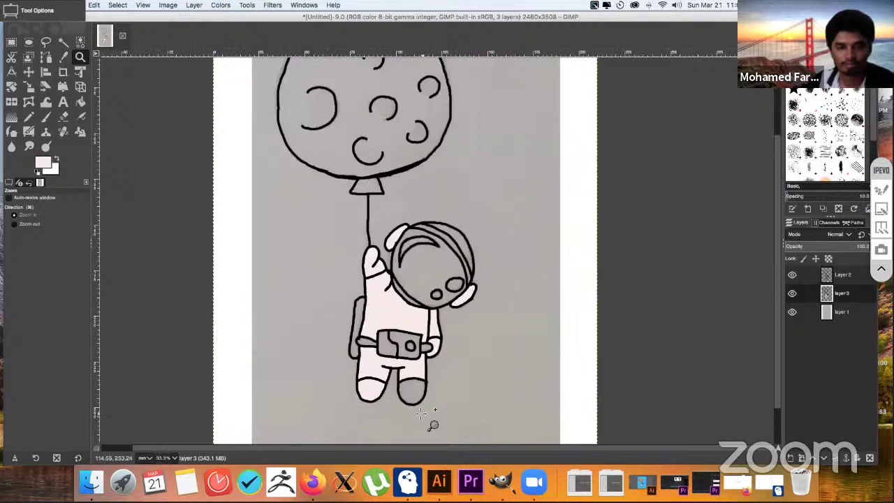
pyautogui.click(422, 414)
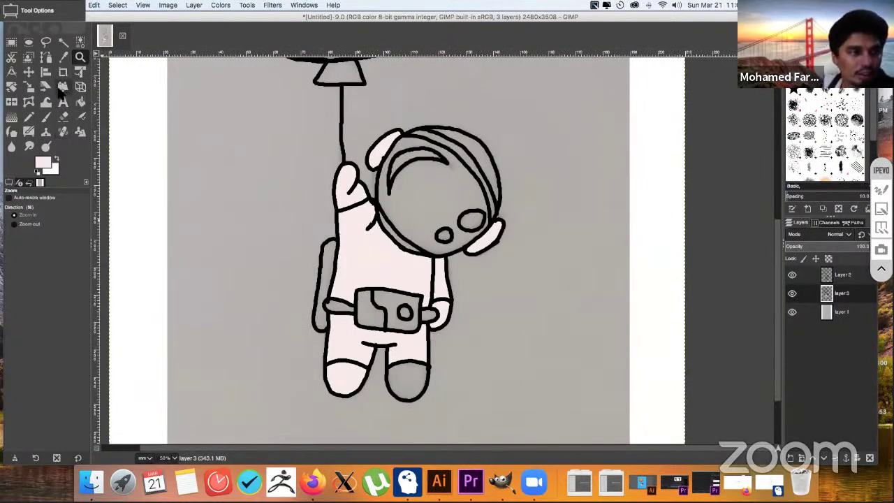
pyautogui.click(80, 103)
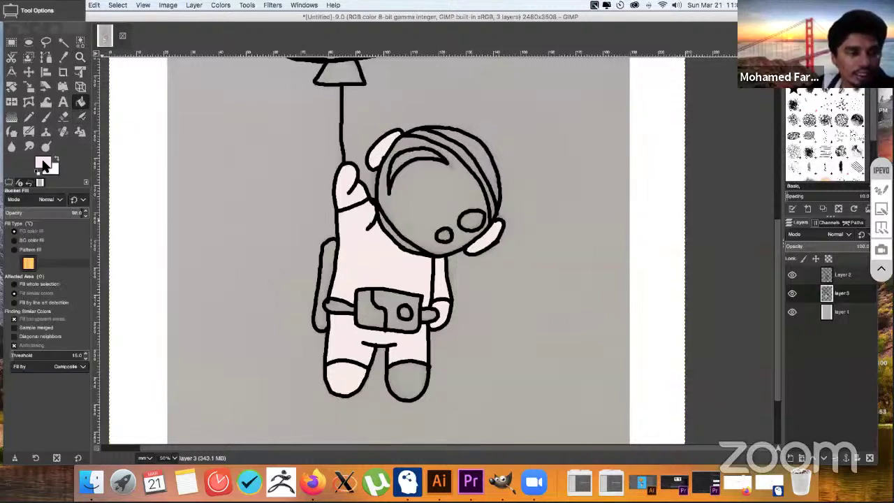
pyautogui.click(43, 166)
pyautogui.click(112, 182)
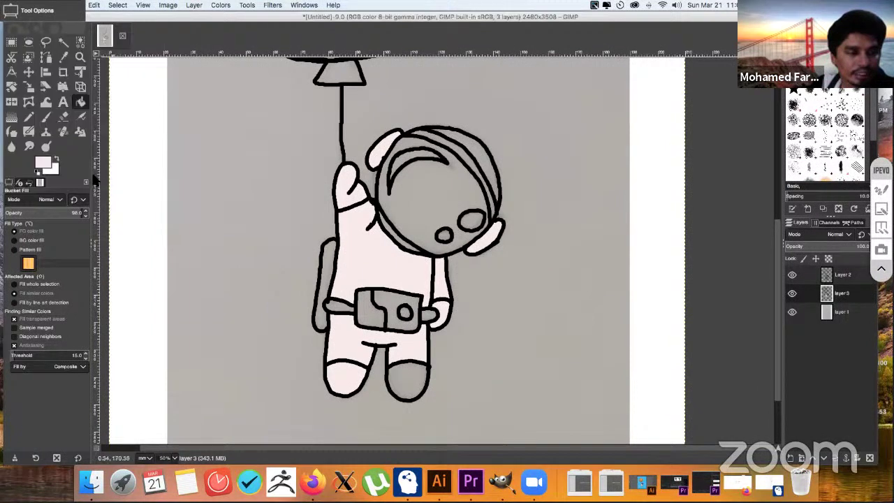
pyautogui.click(405, 382)
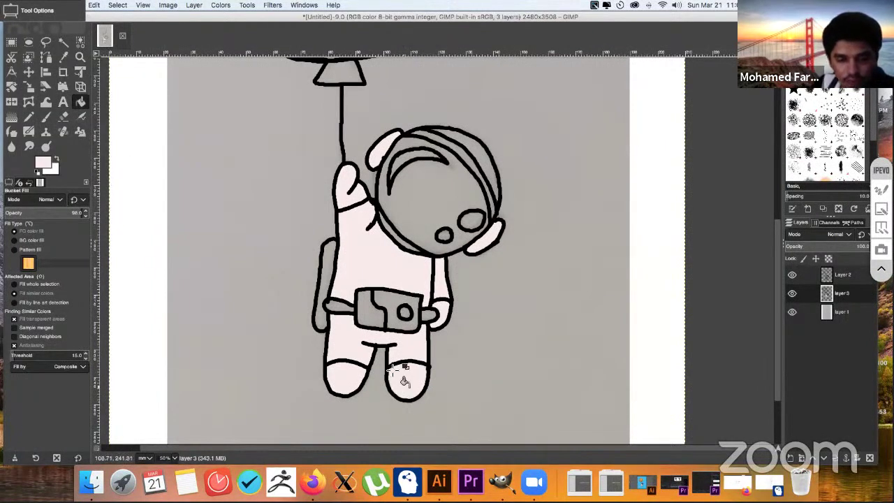
# - Fill the backpack, belt, belt pouch and outer helmet shell with the same pale pink, leaving the visor unfilled
pyautogui.click(330, 299)
pyautogui.click(338, 305)
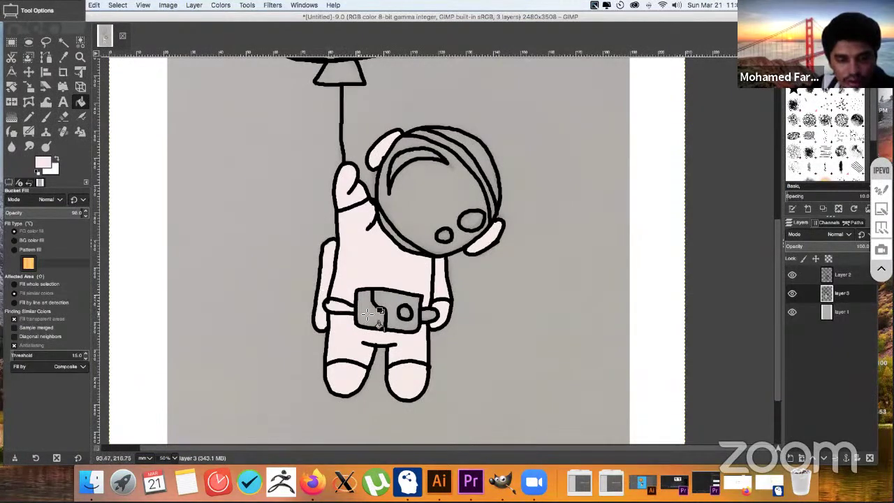
pyautogui.click(419, 318)
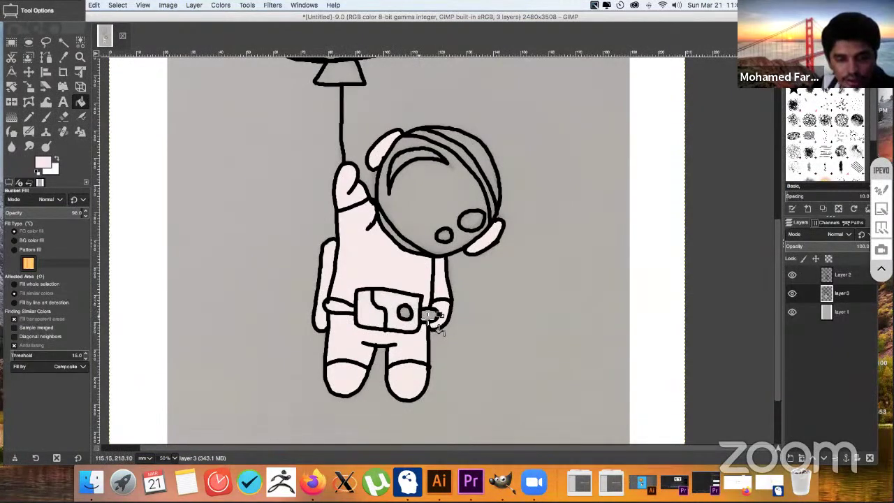
pyautogui.click(437, 319)
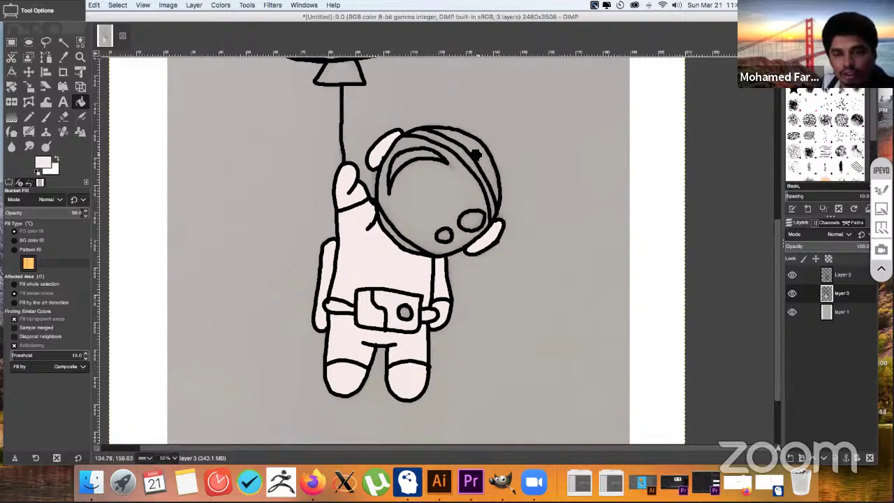
pyautogui.click(493, 146)
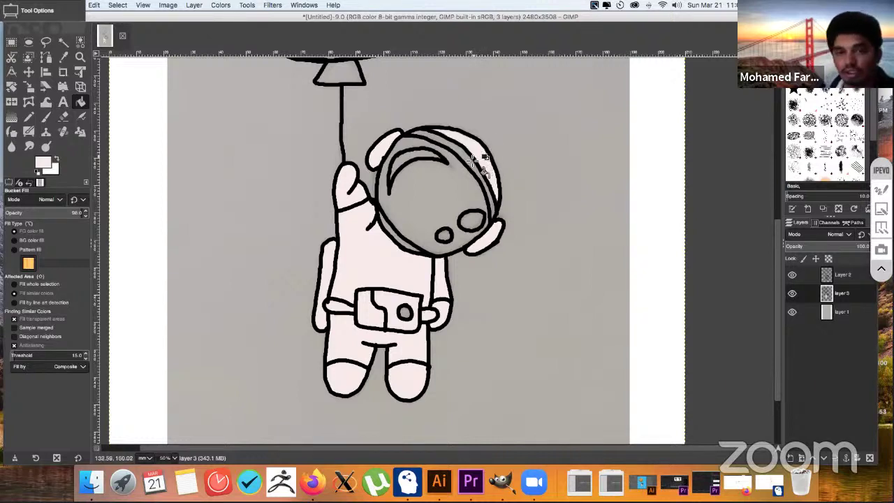
pyautogui.click(469, 167)
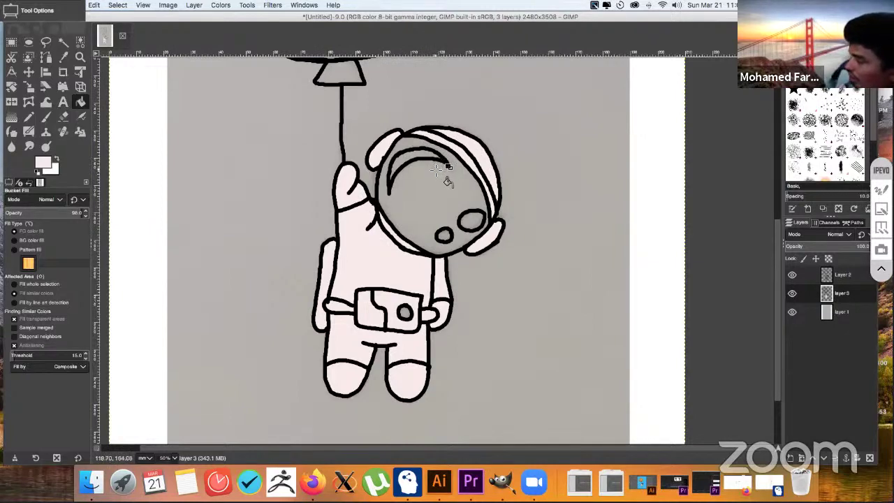
# - Set the foreground color to blue (414bad) and fill the main visor area inside the helmet
pyautogui.press('z')
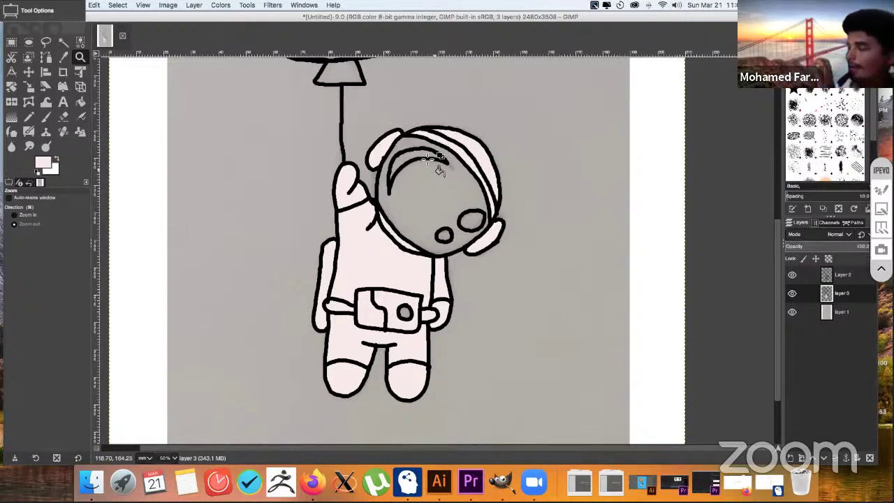
pyautogui.hotkey('shift', 'b')
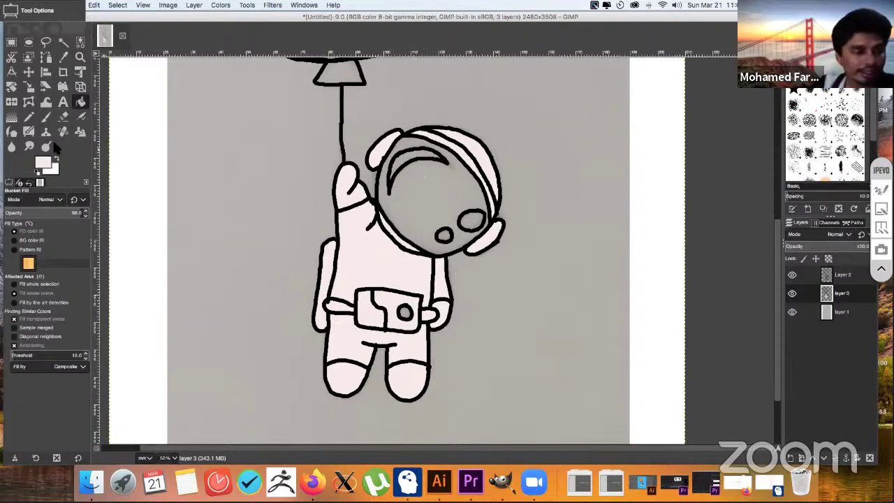
pyautogui.moveTo(86, 91)
pyautogui.mouseDown()
pyautogui.moveTo(84, 82)
pyautogui.moveTo(28, 90)
pyautogui.moveTo(75, 61)
pyautogui.moveTo(63, 86)
pyautogui.moveTo(50, 82)
pyautogui.moveTo(82, 85)
pyautogui.mouseUp()
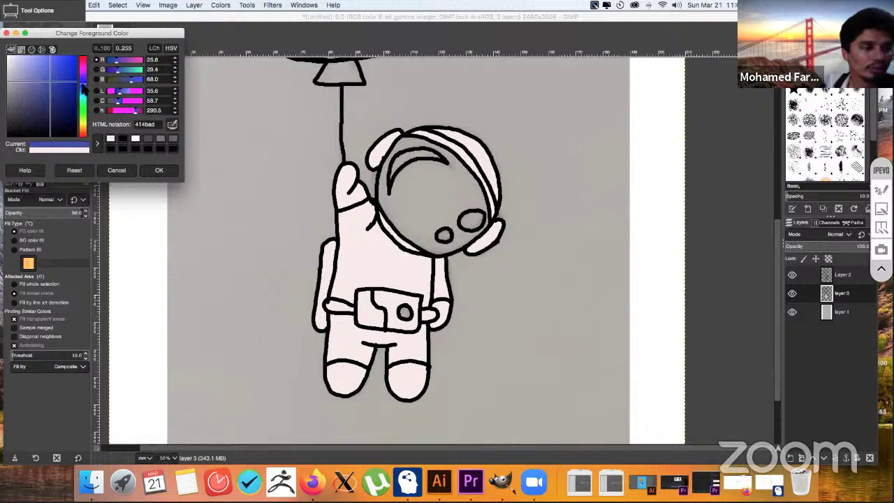
pyautogui.click(159, 169)
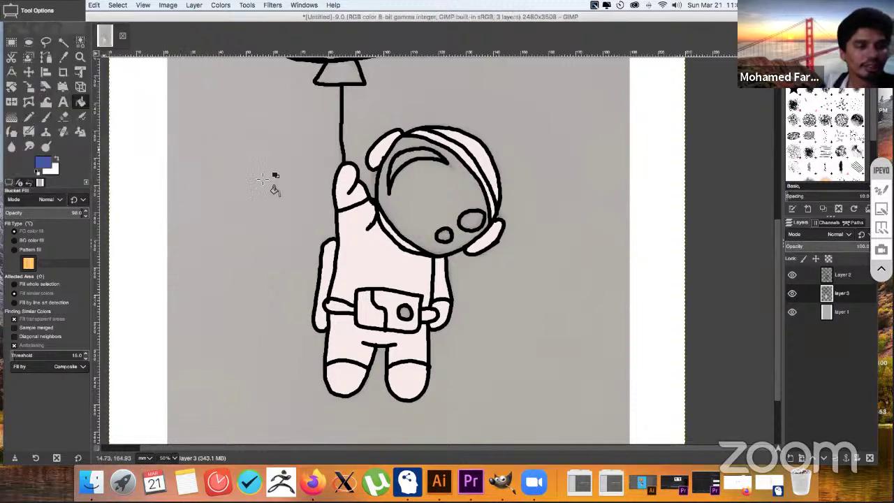
pyautogui.click(423, 199)
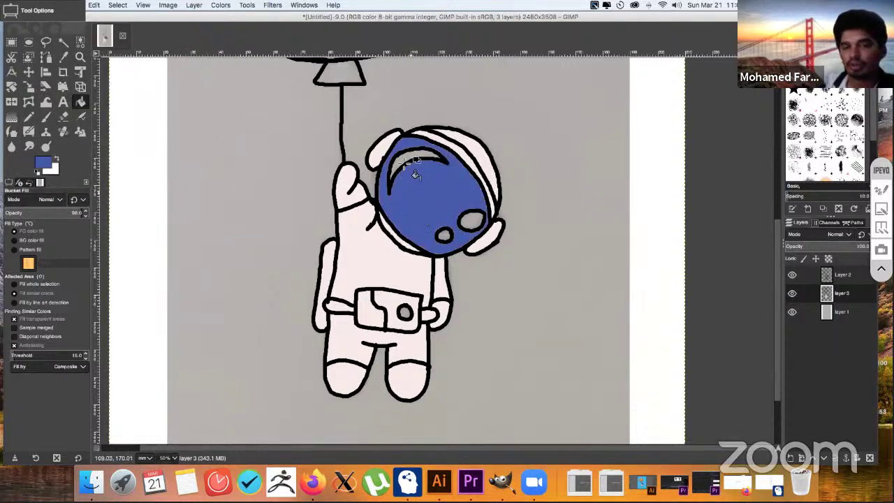
# - Set the foreground color to gray (7f7f7f) and fill the crescent and oval highlight shapes inside the helmet visor
pyautogui.click(44, 166)
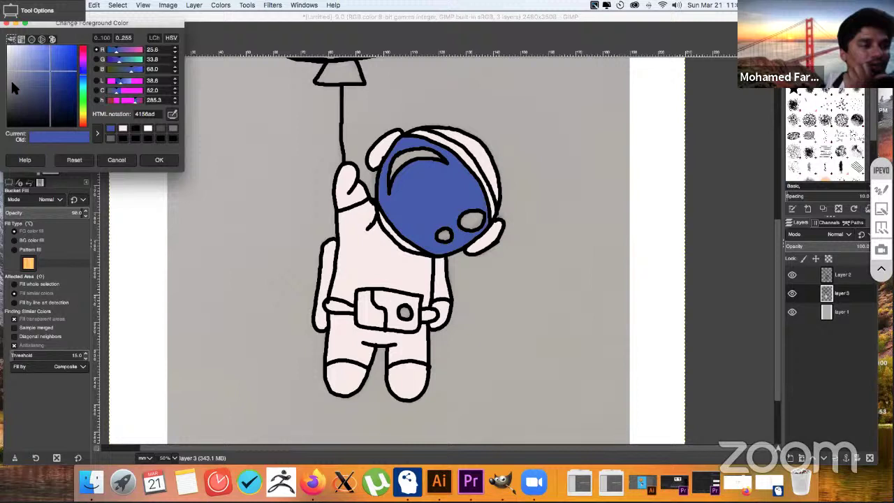
pyautogui.moveTo(11, 79); pyautogui.dragTo(5, 87)
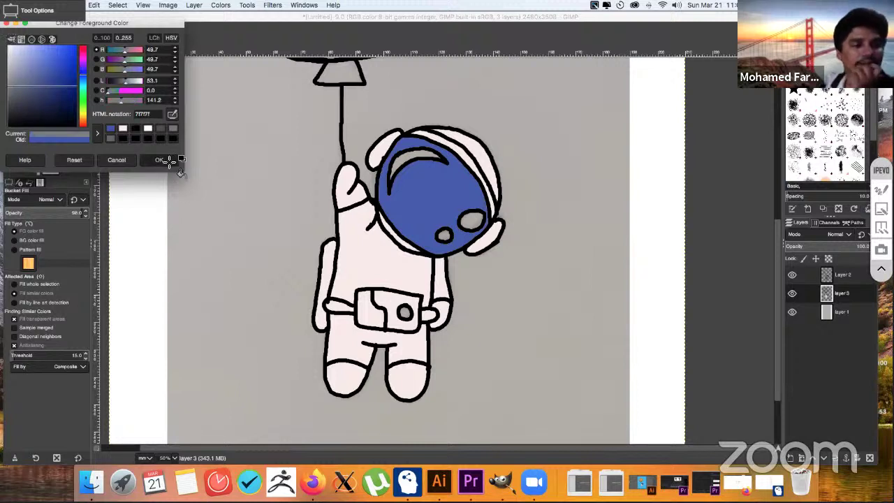
pyautogui.click(159, 160)
pyautogui.click(411, 159)
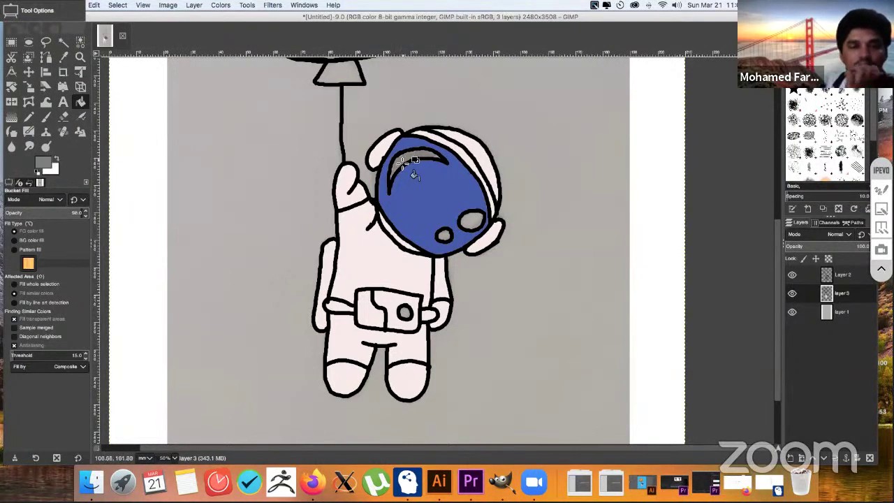
pyautogui.click(467, 222)
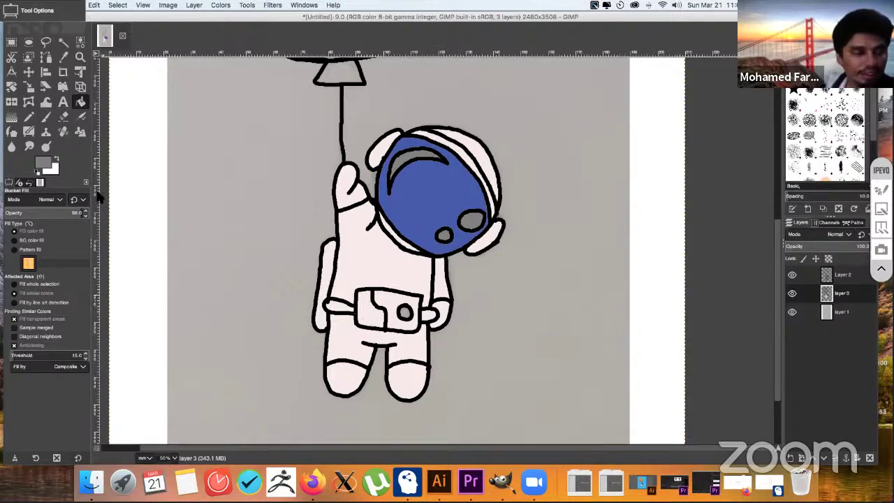
# - Set the foreground color to a bright light blue and fill the round button on the belt pouch
pyautogui.click(44, 162)
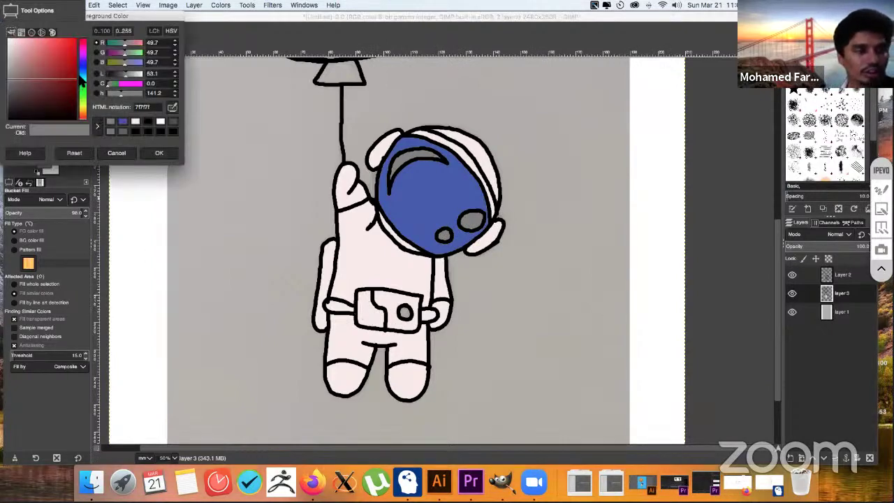
pyautogui.click(82, 83)
pyautogui.moveTo(72, 77)
pyautogui.mouseDown()
pyautogui.moveTo(79, 49)
pyautogui.moveTo(83, 73)
pyautogui.moveTo(75, 38)
pyautogui.mouseUp()
pyautogui.click(159, 152)
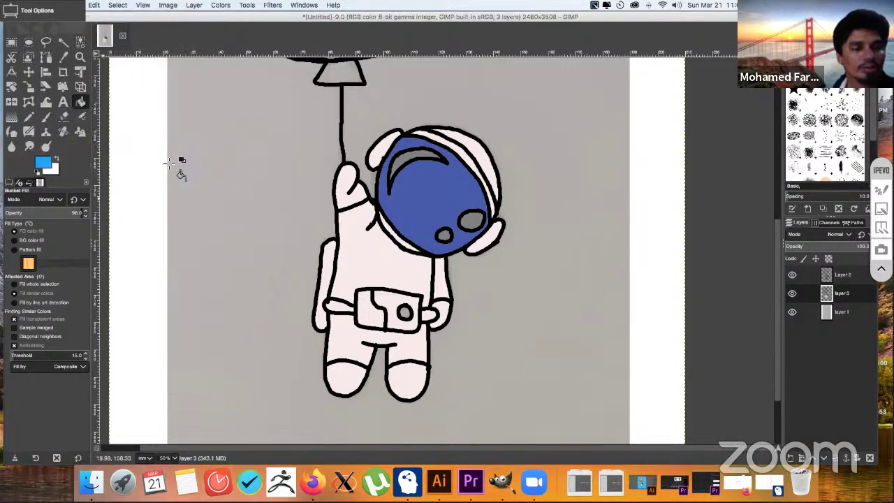
pyautogui.click(405, 312)
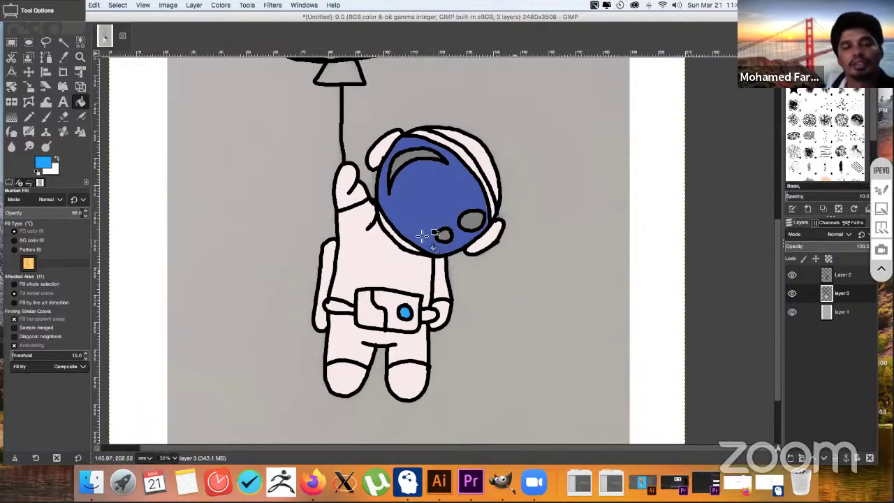
# - Set the foreground color to orange (ff944a) and fill the balloon's knot and the large moon balloon
pyautogui.scroll(5, 777, 368)
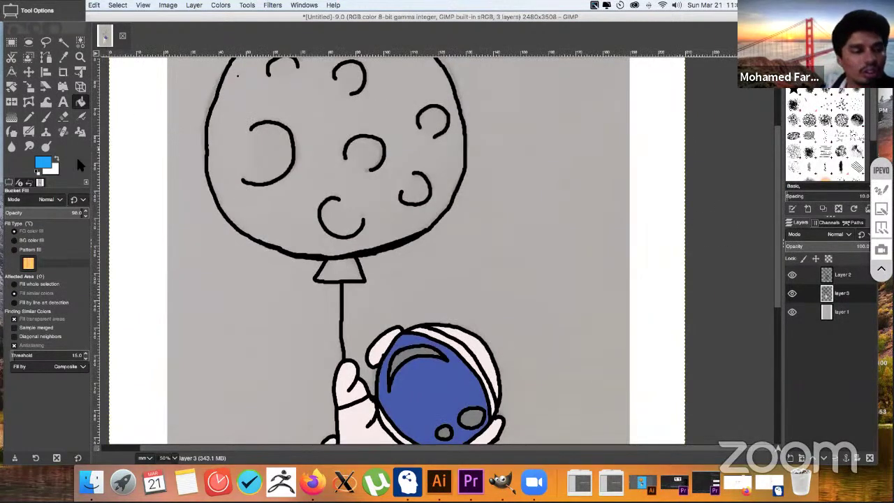
pyautogui.click(42, 164)
pyautogui.click(83, 116)
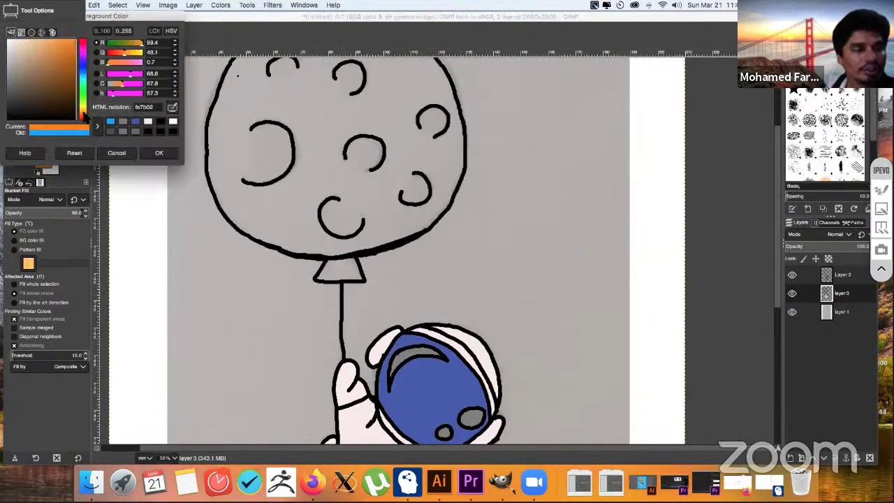
pyautogui.moveTo(56, 41); pyautogui.dragTo(58, 43)
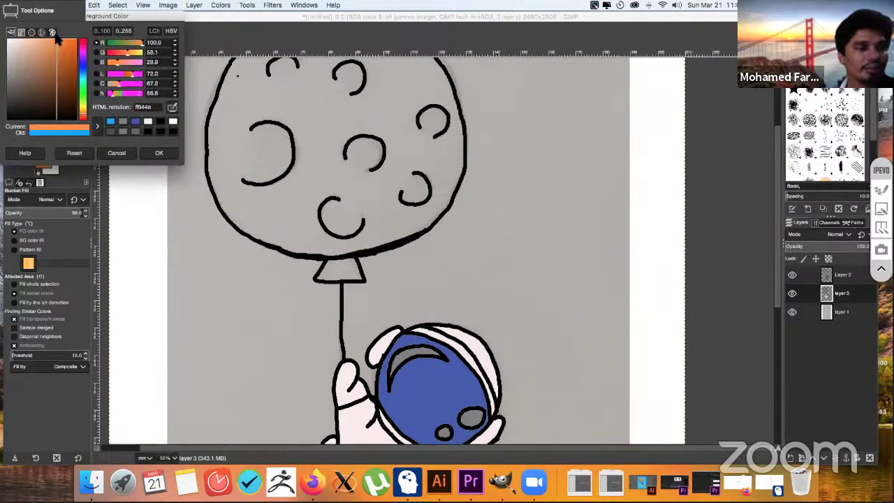
pyautogui.click(162, 153)
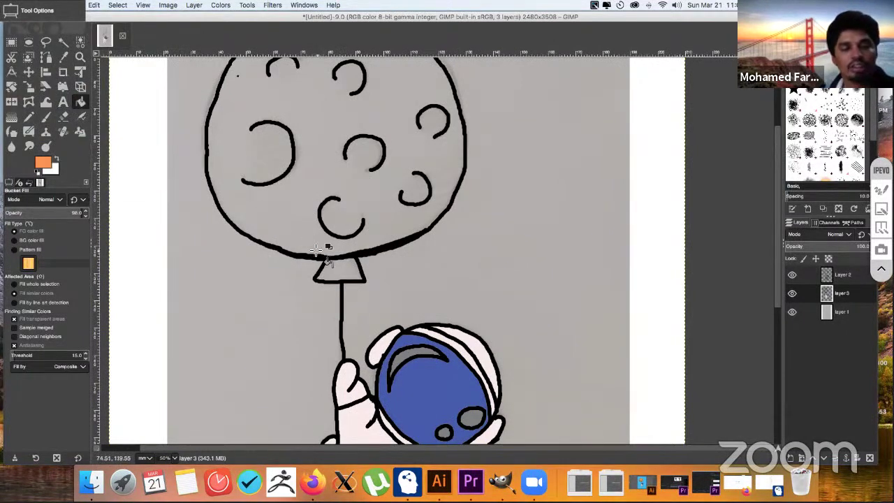
pyautogui.click(338, 267)
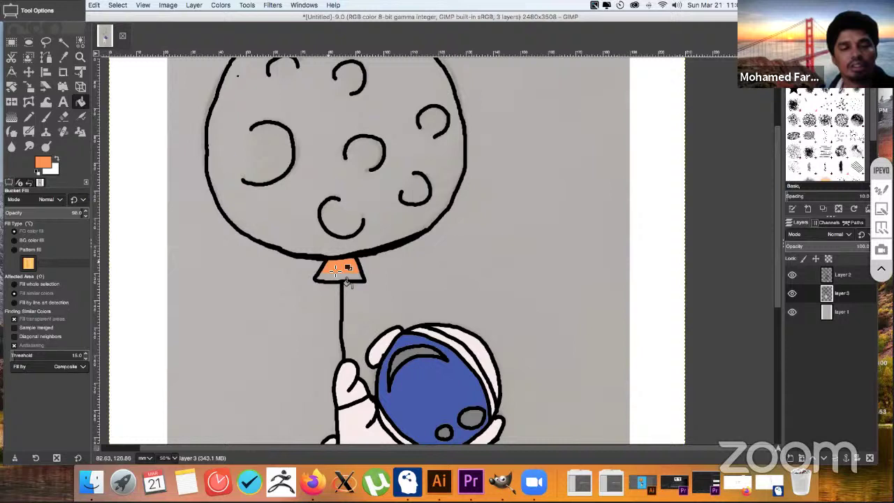
pyautogui.click(308, 208)
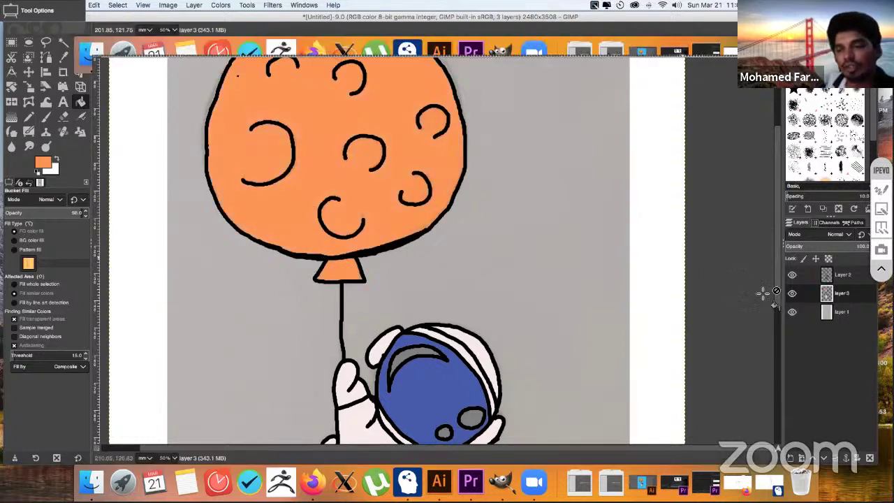
# - With the Paintbrush and dark brown (5c3012), draw a curved shadow contour inside the balloon's lower-left edge, ending above the knot
pyautogui.scroll(3, 772, 291)
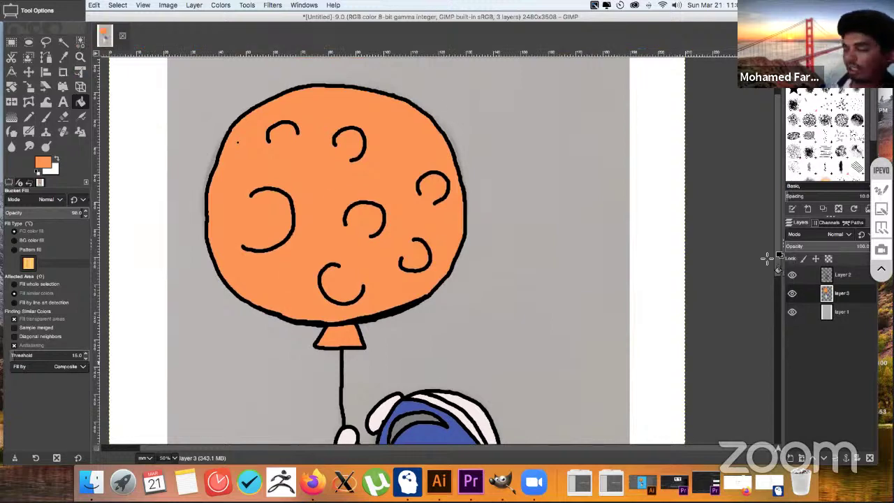
pyautogui.click(46, 117)
pyautogui.click(10, 245)
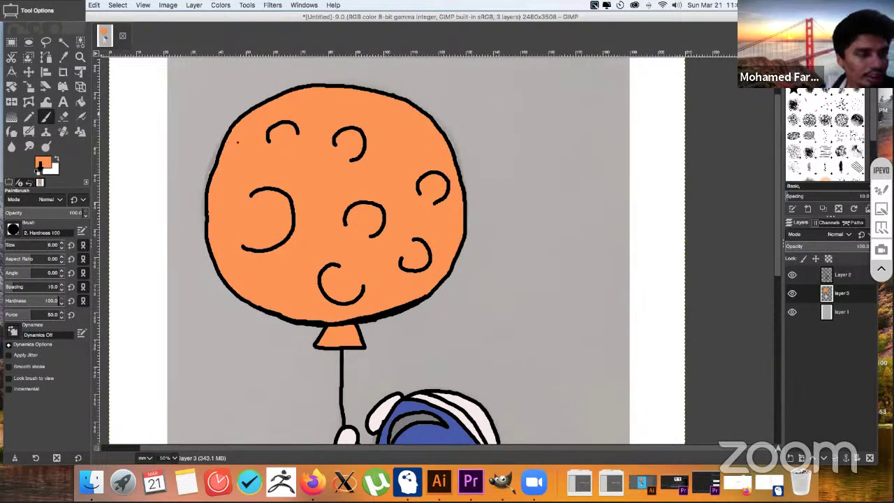
pyautogui.click(41, 165)
pyautogui.moveTo(62, 62); pyautogui.dragTo(61, 91)
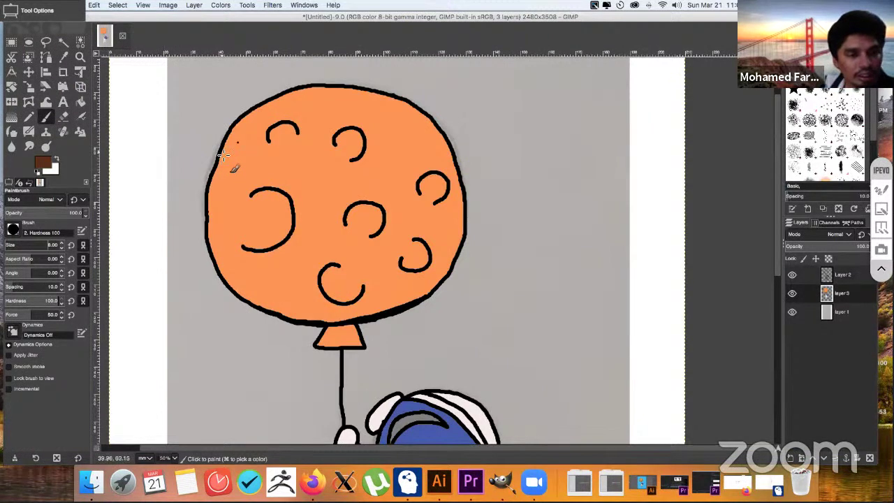
pyautogui.moveTo(224, 144); pyautogui.dragTo(221, 195)
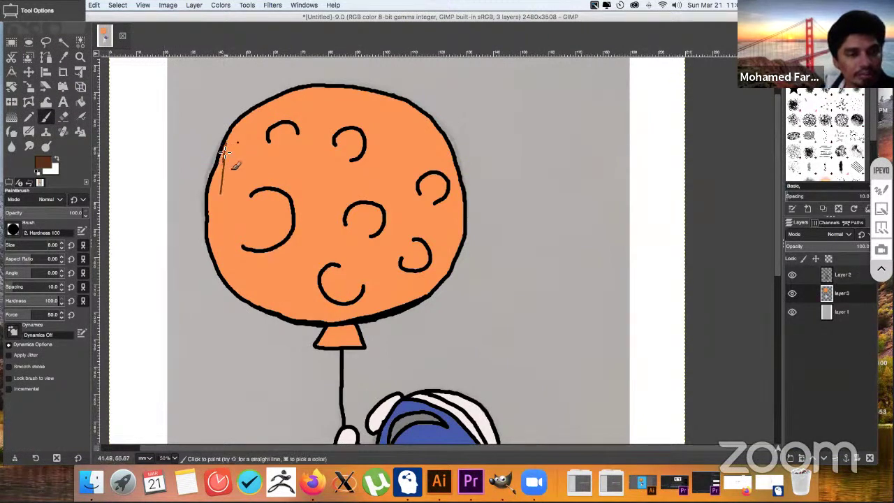
pyautogui.moveTo(223, 163)
pyautogui.mouseDown()
pyautogui.moveTo(223, 224)
pyautogui.moveTo(242, 249)
pyautogui.moveTo(223, 228)
pyautogui.moveTo(244, 273)
pyautogui.moveTo(292, 302)
pyautogui.moveTo(361, 316)
pyautogui.mouseUp()
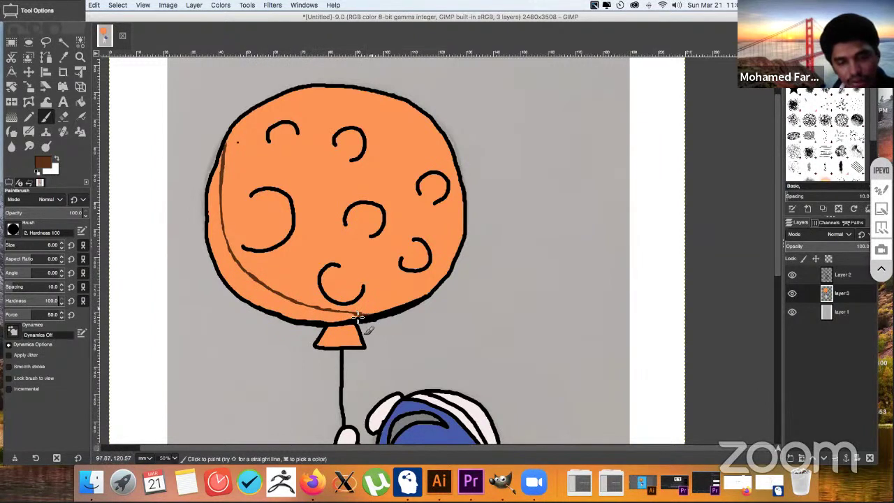
# - Fill the strip between the shadow contour and the balloon's lower-left outline with the dark brown
pyautogui.moveTo(214, 206); pyautogui.dragTo(216, 234)
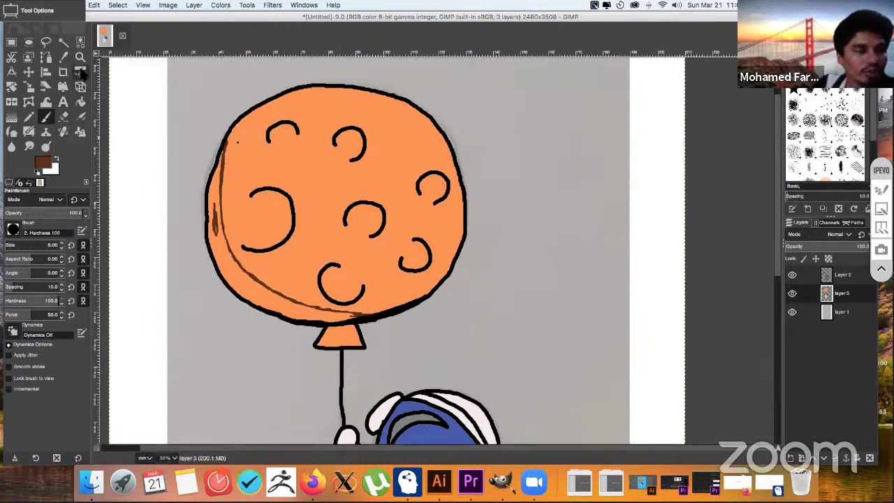
pyautogui.click(80, 101)
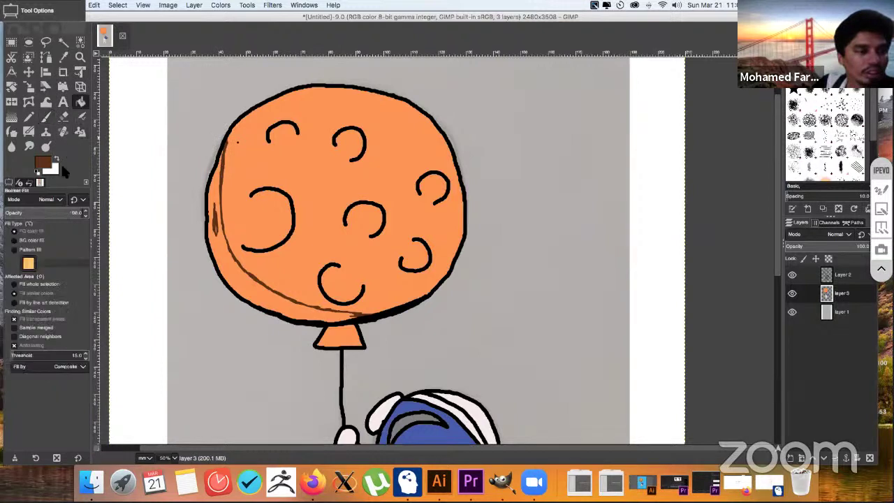
pyautogui.click(224, 257)
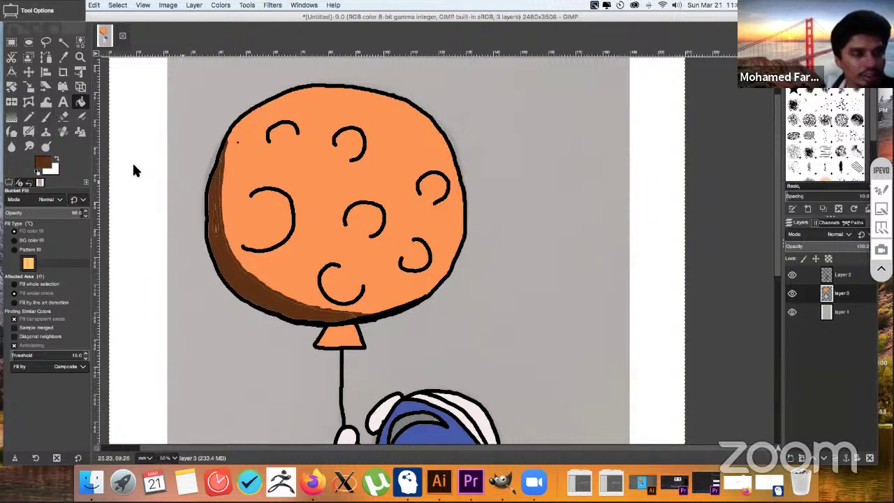
# - Paint over the unfilled gaps in the balloon's brown shadow strip with the Paintbrush
pyautogui.click(45, 117)
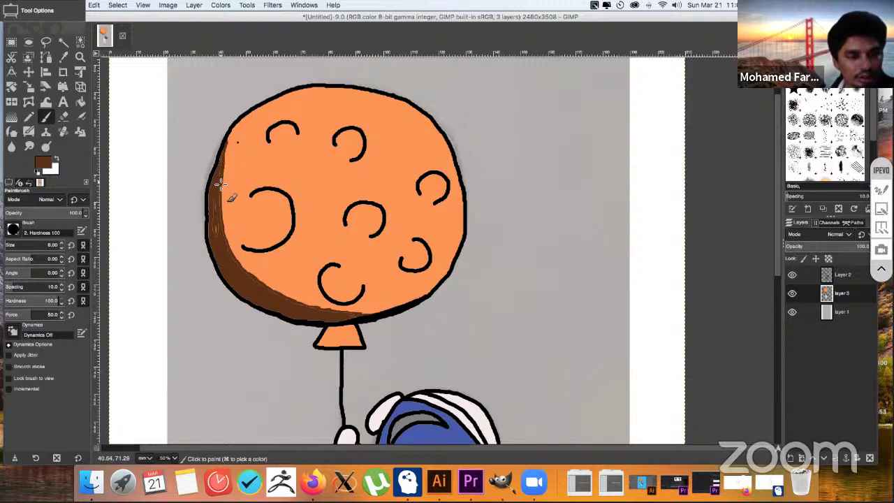
pyautogui.click(218, 179)
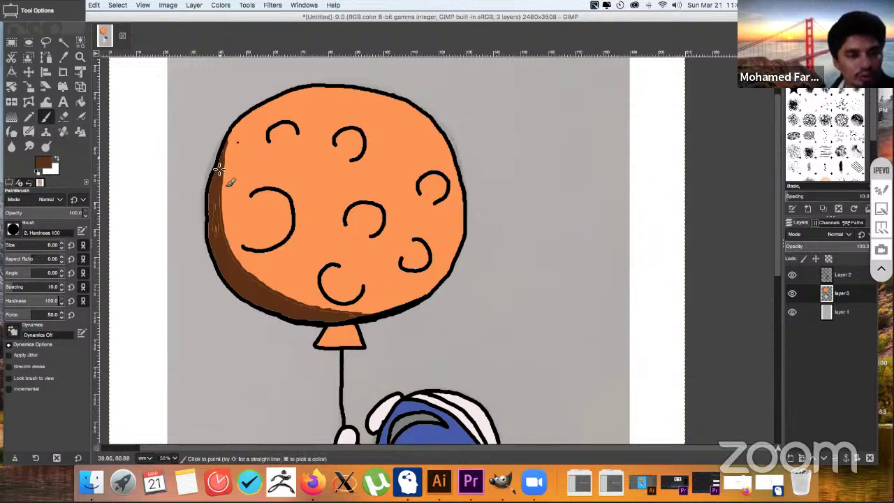
pyautogui.moveTo(219, 169)
pyautogui.mouseDown()
pyautogui.moveTo(218, 244)
pyautogui.moveTo(213, 226)
pyautogui.moveTo(215, 214)
pyautogui.moveTo(220, 246)
pyautogui.moveTo(220, 220)
pyautogui.moveTo(233, 260)
pyautogui.mouseUp()
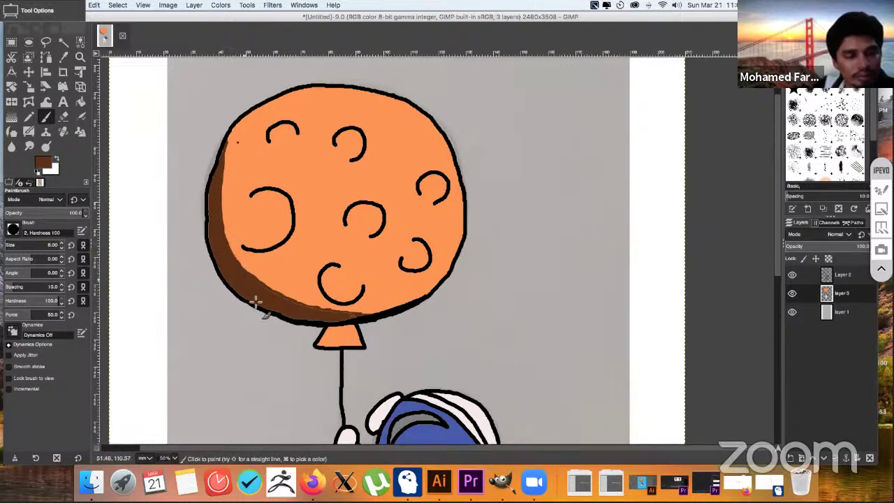
pyautogui.moveTo(255, 300)
pyautogui.mouseDown()
pyautogui.moveTo(254, 280)
pyautogui.moveTo(301, 309)
pyautogui.moveTo(356, 318)
pyautogui.moveTo(323, 326)
pyautogui.moveTo(293, 315)
pyautogui.mouseUp()
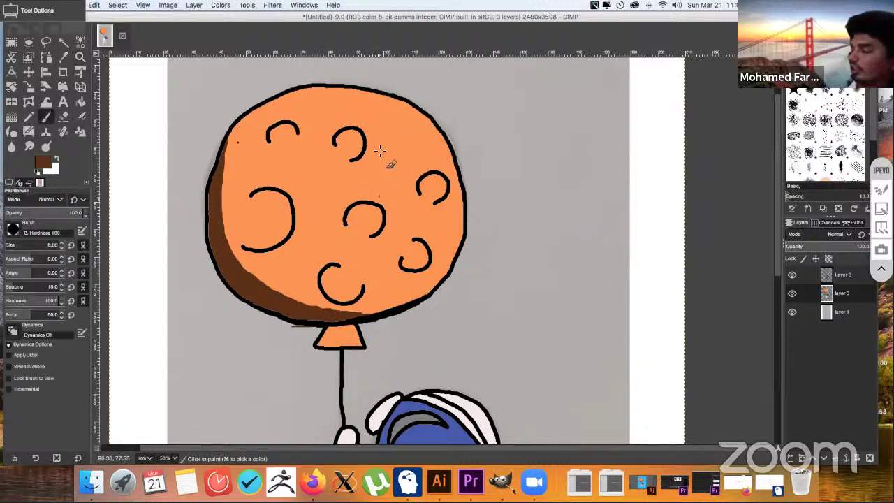
# - Set the foreground color to yellow-orange (ffc850) and paint a curved highlight line inside the balloon's top and upper-right edge
pyautogui.click(44, 164)
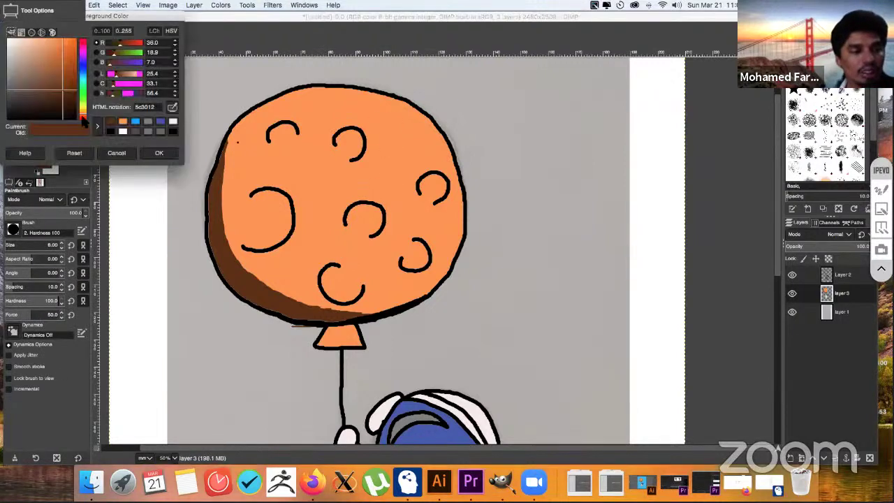
pyautogui.moveTo(85, 108)
pyautogui.mouseDown()
pyautogui.moveTo(90, 61)
pyautogui.moveTo(85, 111)
pyautogui.mouseUp()
pyautogui.click(59, 41)
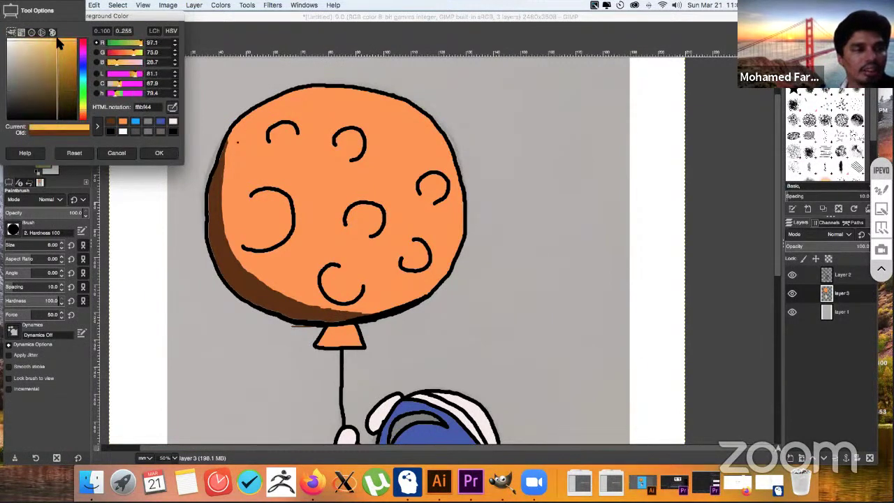
pyautogui.moveTo(59, 40)
pyautogui.mouseDown()
pyautogui.moveTo(70, 39)
pyautogui.moveTo(58, 40)
pyautogui.mouseUp()
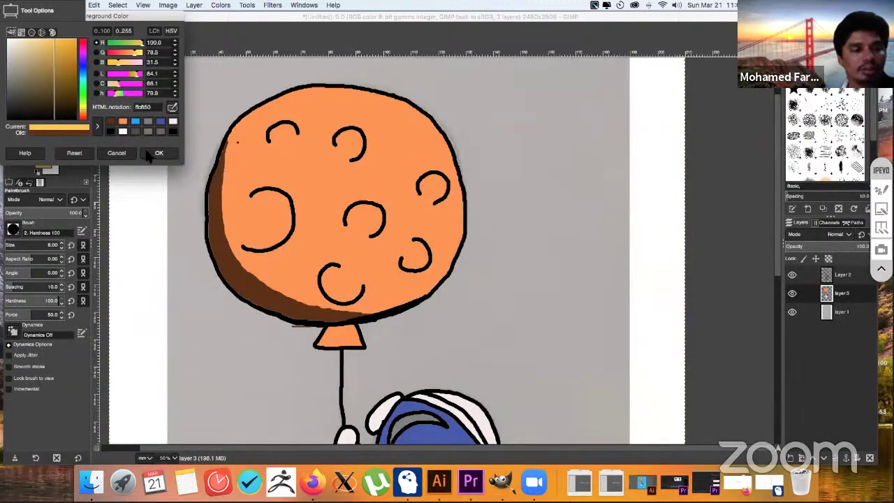
pyautogui.click(158, 153)
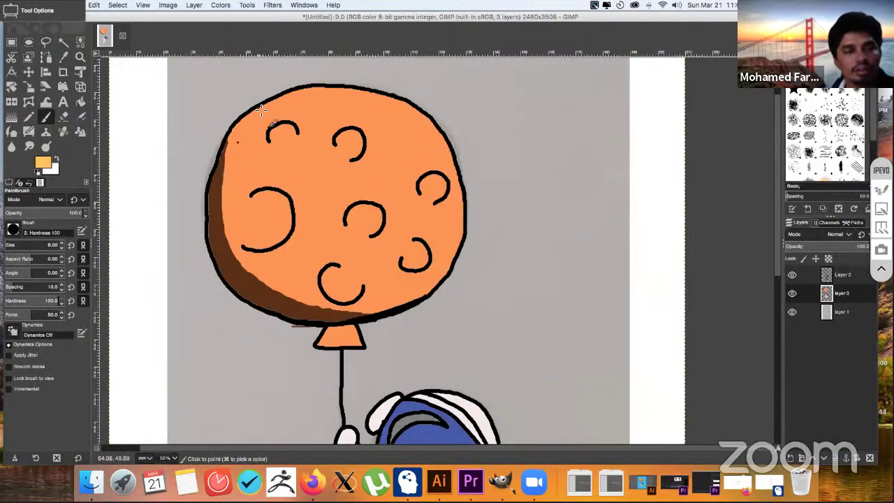
pyautogui.moveTo(291, 101); pyautogui.dragTo(264, 106)
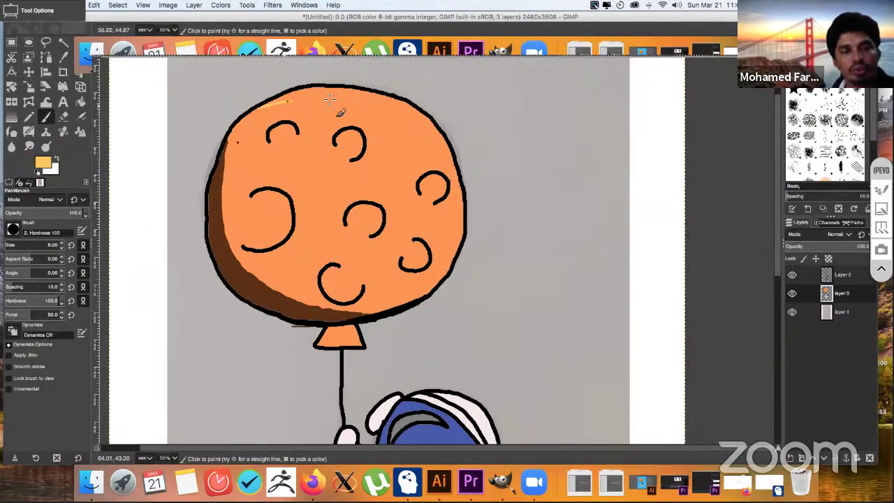
pyautogui.moveTo(330, 99); pyautogui.dragTo(374, 106)
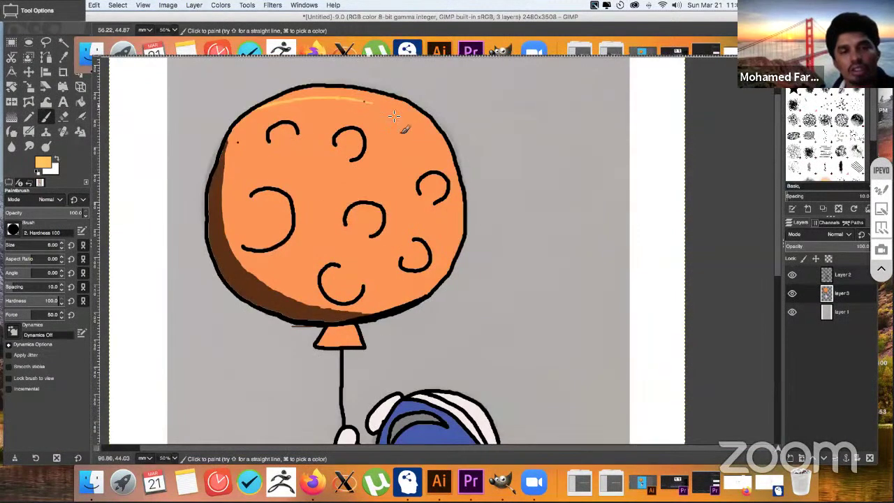
pyautogui.keyDown('shift'); pyautogui.click(382, 109); pyautogui.keyUp('shift')
pyautogui.keyDown('shift'); pyautogui.click(399, 120); pyautogui.keyUp('shift')
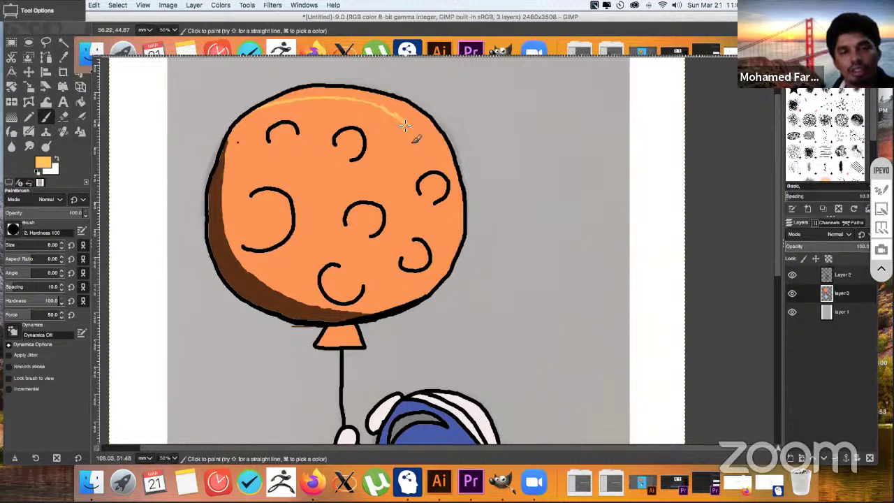
pyautogui.keyDown('shift'); pyautogui.click(411, 129); pyautogui.keyUp('shift')
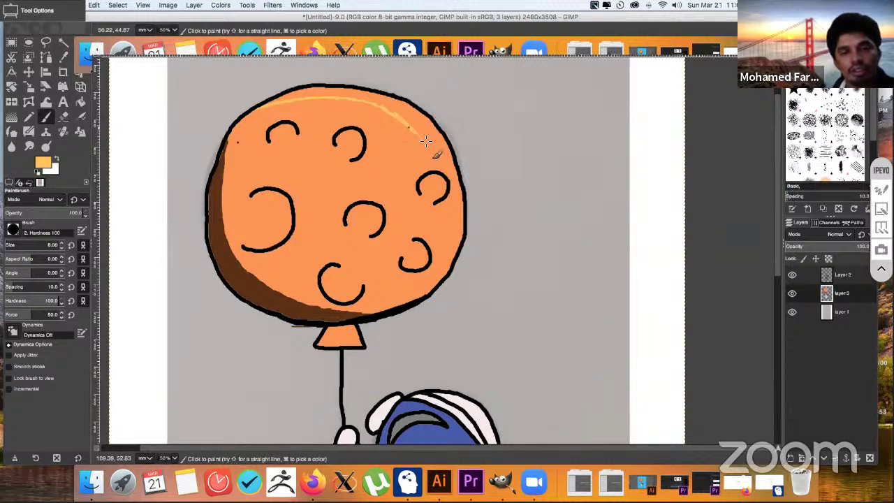
pyautogui.keyDown('shift'); pyautogui.click(444, 158); pyautogui.keyUp('shift')
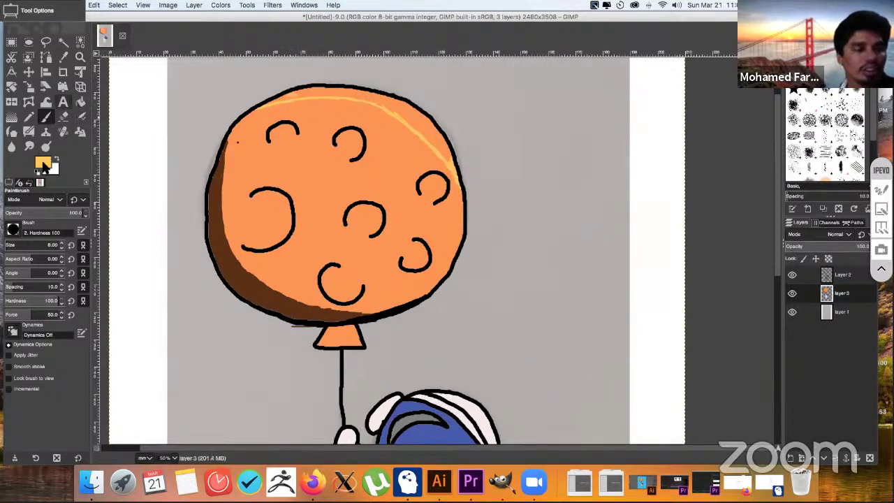
# - Fill the strip between the highlight line and the balloon's upper-right outline with yellow-orange (ffc850)
pyautogui.hotkey('shift', 'b')
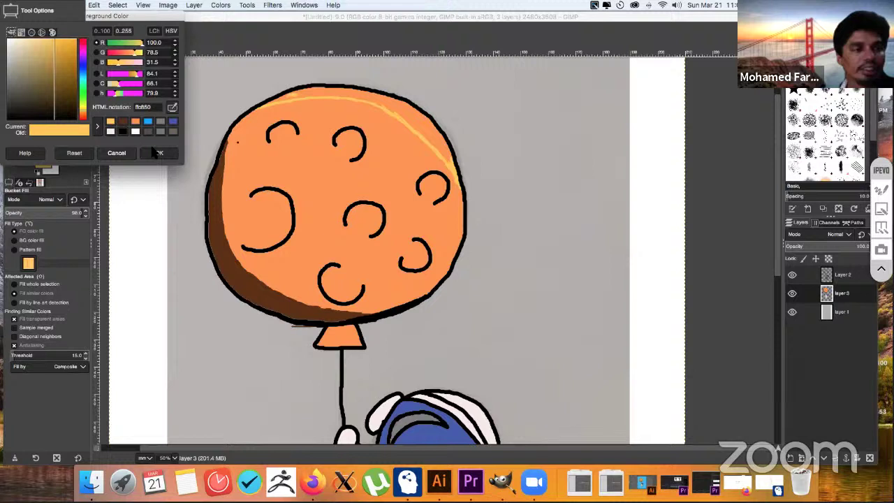
pyautogui.click(156, 152)
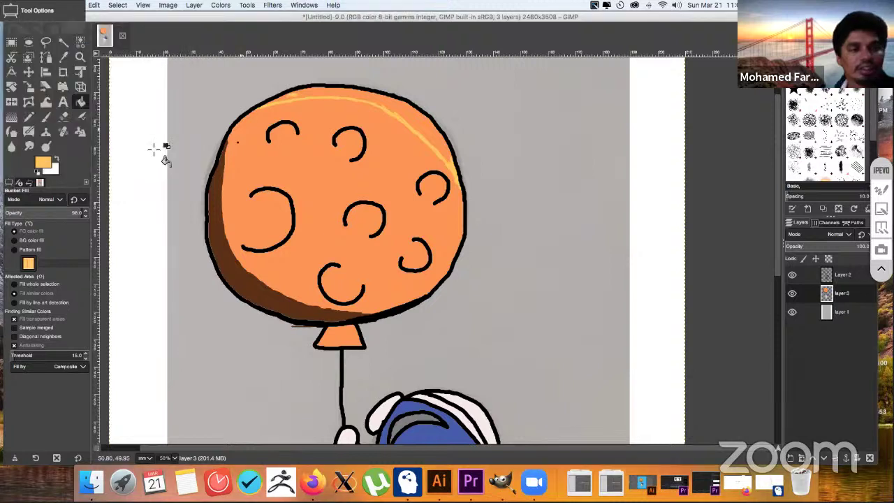
pyautogui.click(318, 93)
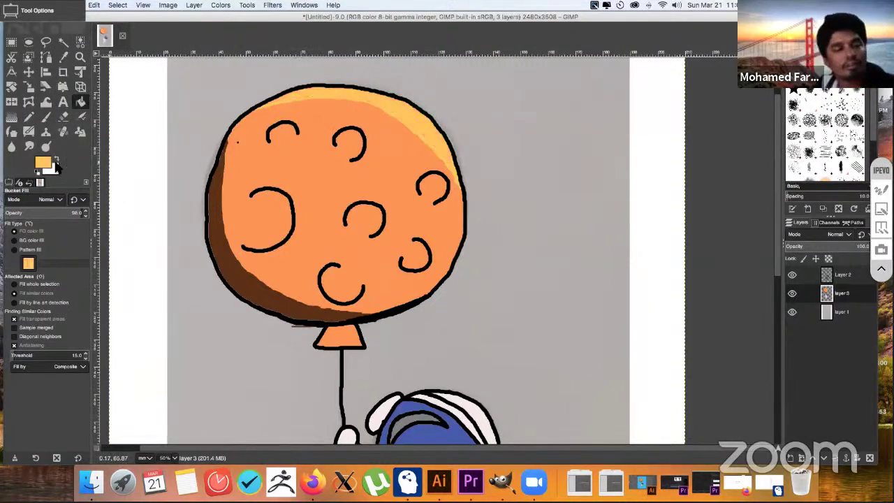
pyautogui.click(44, 162)
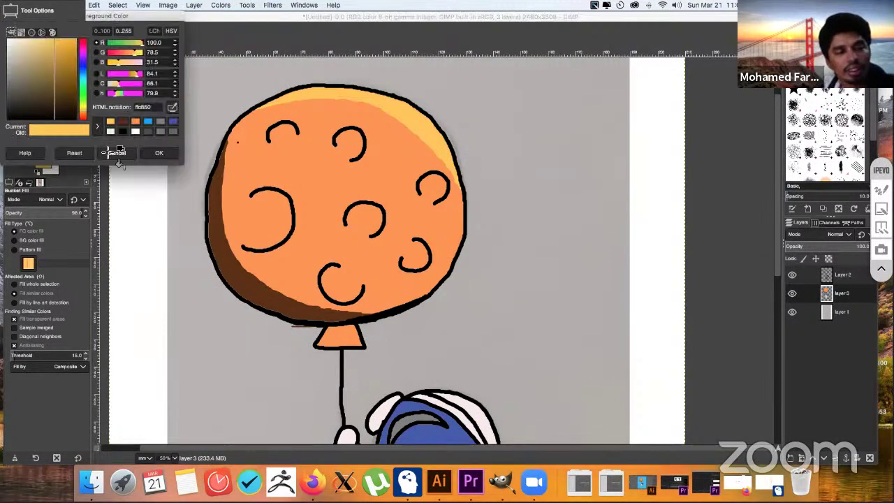
pyautogui.click(156, 151)
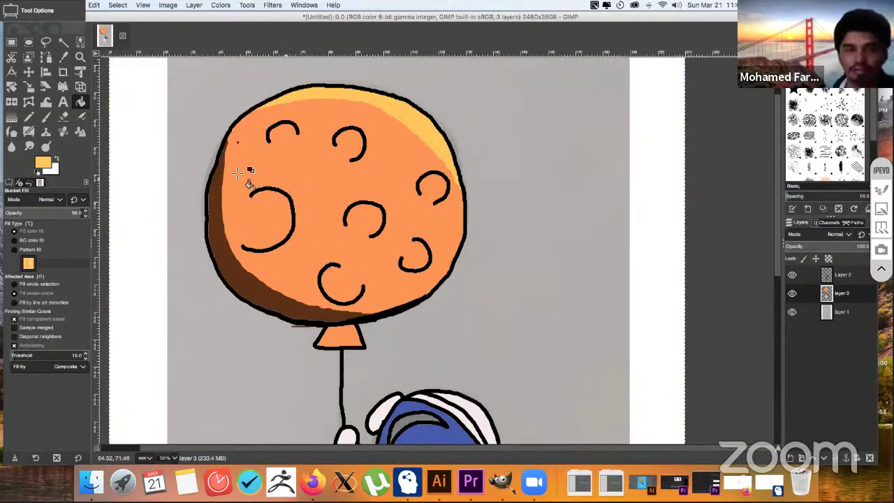
# - Close the open side of the balloon's large crater with a dark brown (5c3012) Paintbrush line and fill the crater with that brown
pyautogui.click(43, 167)
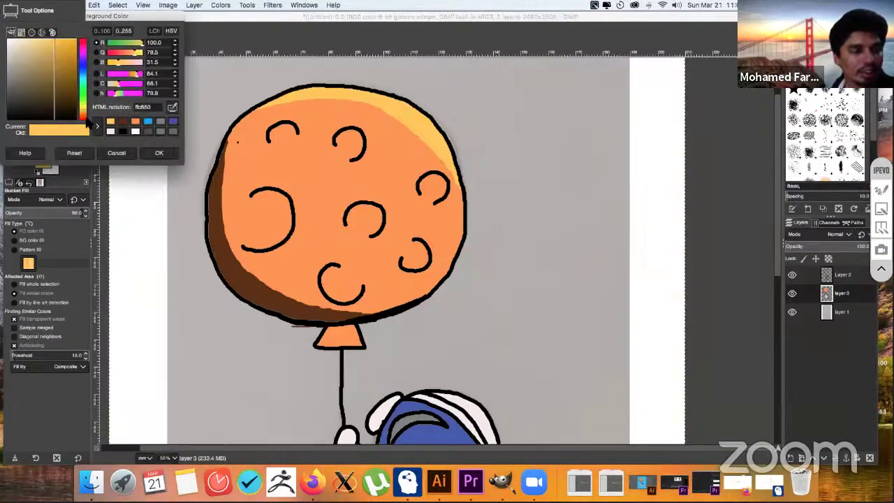
pyautogui.click(110, 123)
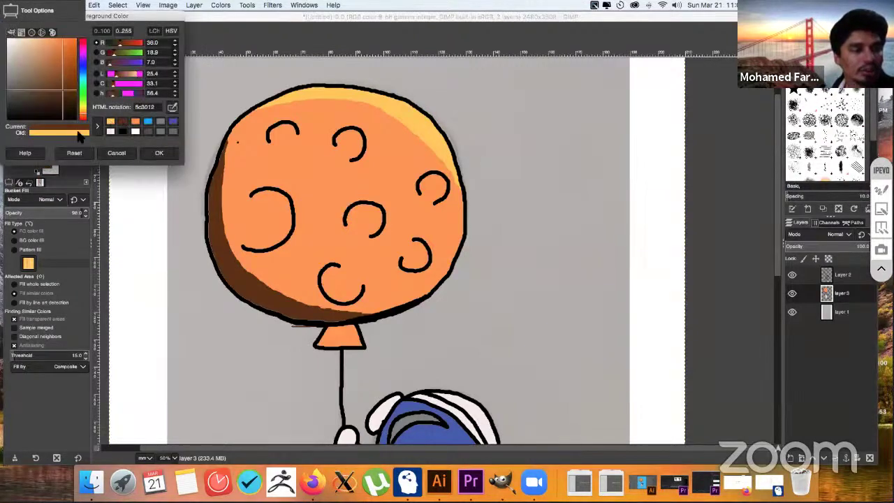
pyautogui.click(159, 152)
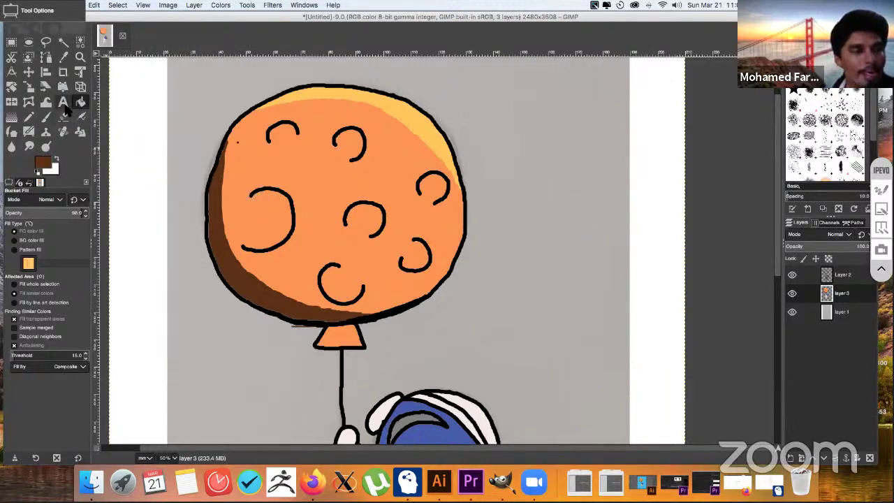
pyautogui.click(45, 117)
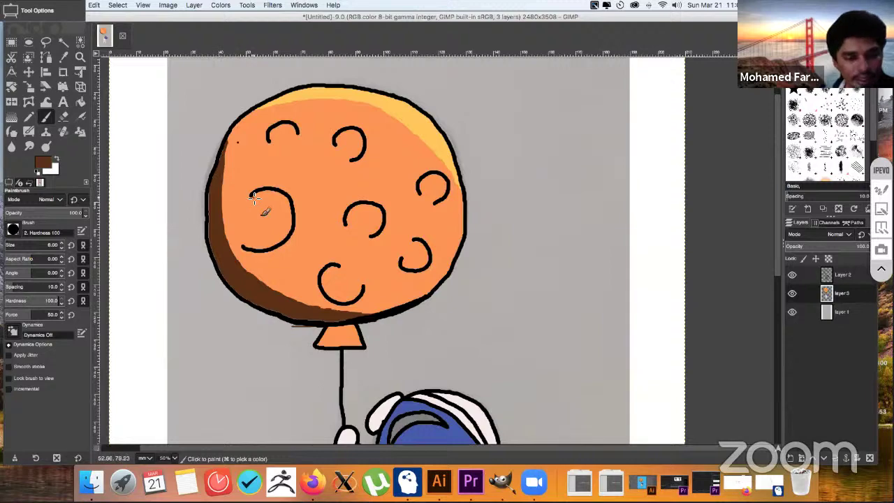
pyautogui.moveTo(246, 203)
pyautogui.mouseDown()
pyautogui.moveTo(253, 197)
pyautogui.moveTo(244, 248)
pyautogui.mouseUp()
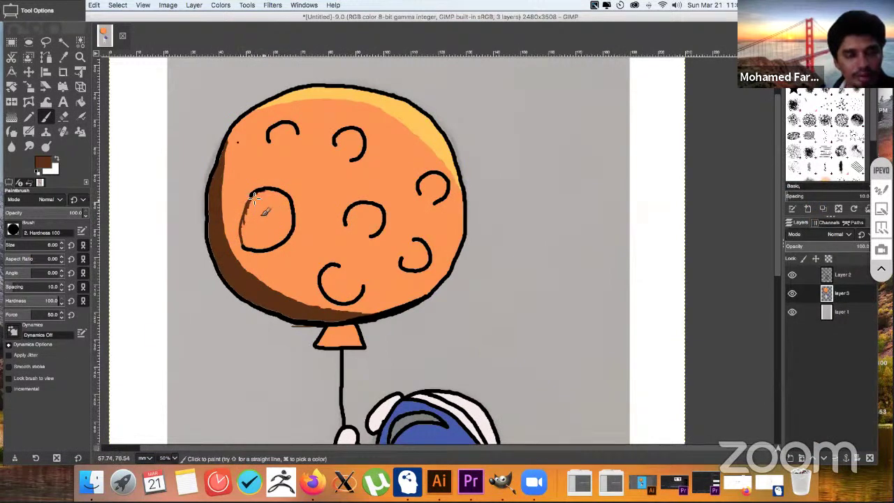
pyautogui.moveTo(253, 197); pyautogui.dragTo(268, 192)
pyautogui.click(81, 101)
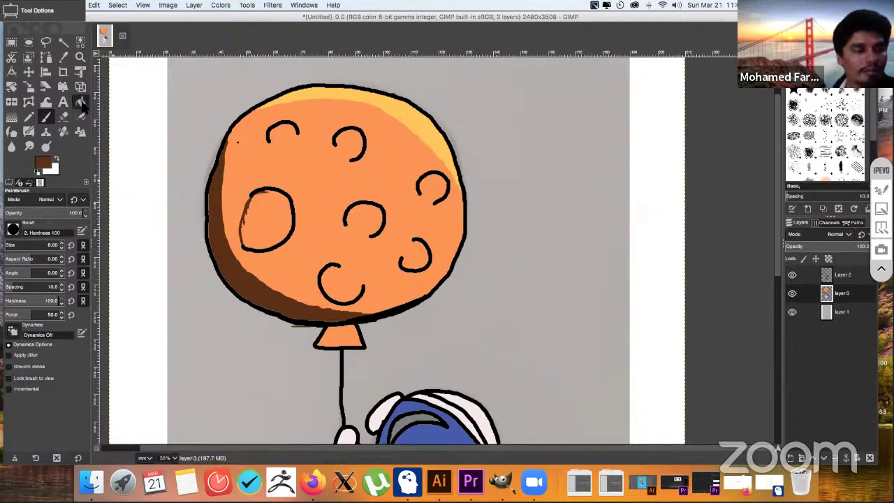
pyautogui.click(265, 225)
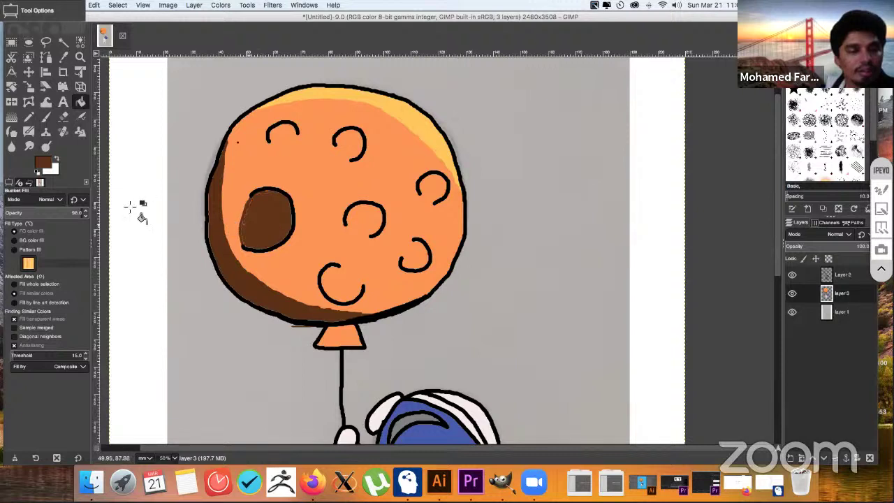
# - Paint dark brown lines closing the gaps in the outlines of the six smaller craters on the balloon
pyautogui.click(45, 117)
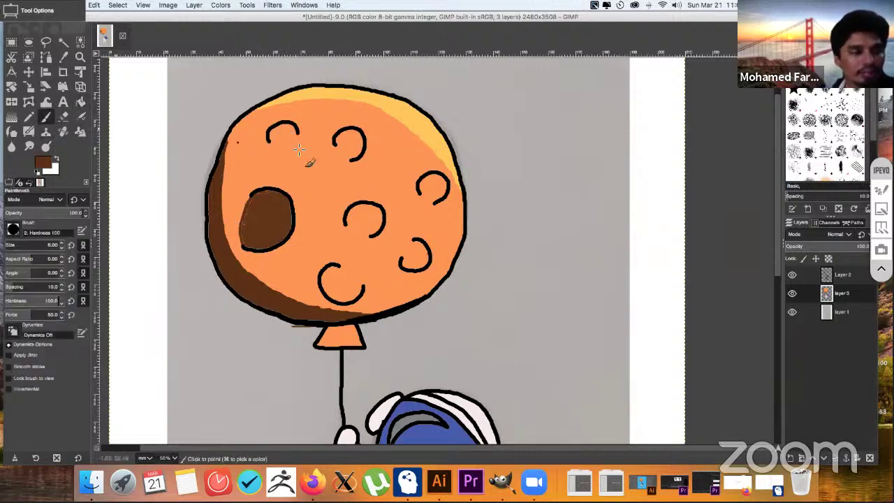
pyautogui.moveTo(272, 144)
pyautogui.mouseDown()
pyautogui.moveTo(300, 134)
pyautogui.moveTo(298, 144)
pyautogui.moveTo(277, 147)
pyautogui.moveTo(355, 160)
pyautogui.mouseUp()
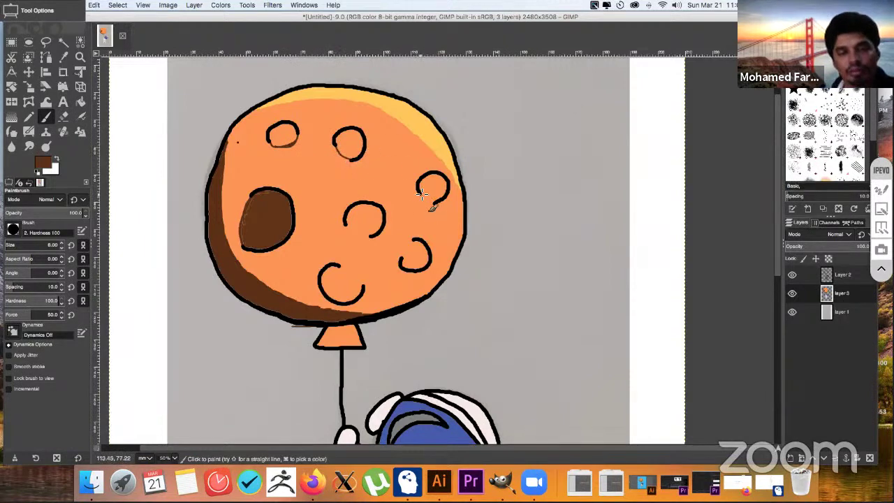
pyautogui.moveTo(420, 193); pyautogui.dragTo(432, 202)
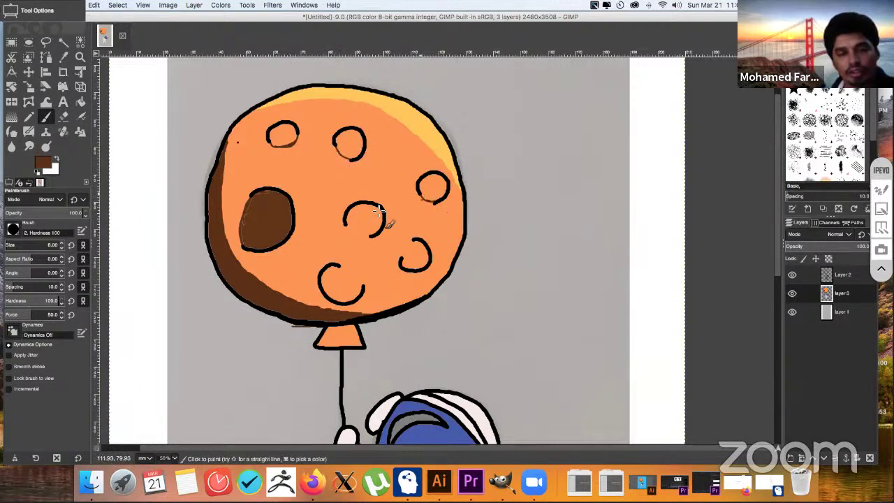
pyautogui.moveTo(348, 225); pyautogui.dragTo(374, 236)
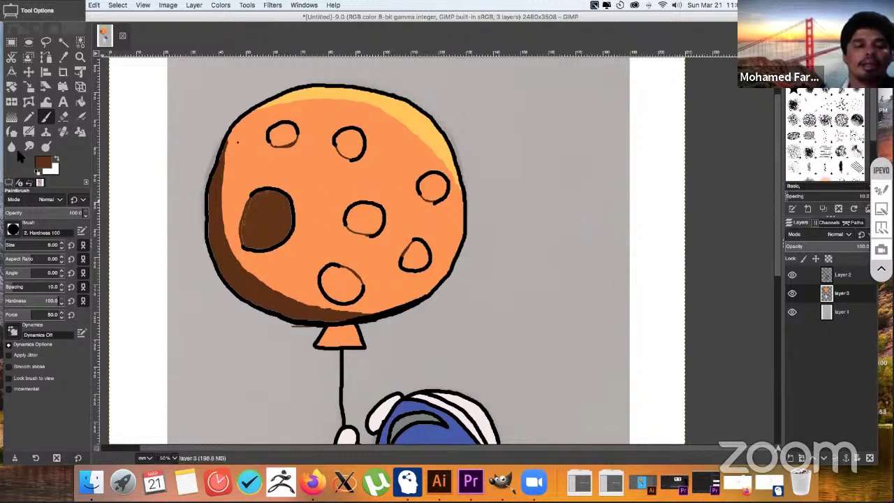
# - Fill the six smaller craters on the balloon with the dark brown using Bucket Fill
pyautogui.click(80, 102)
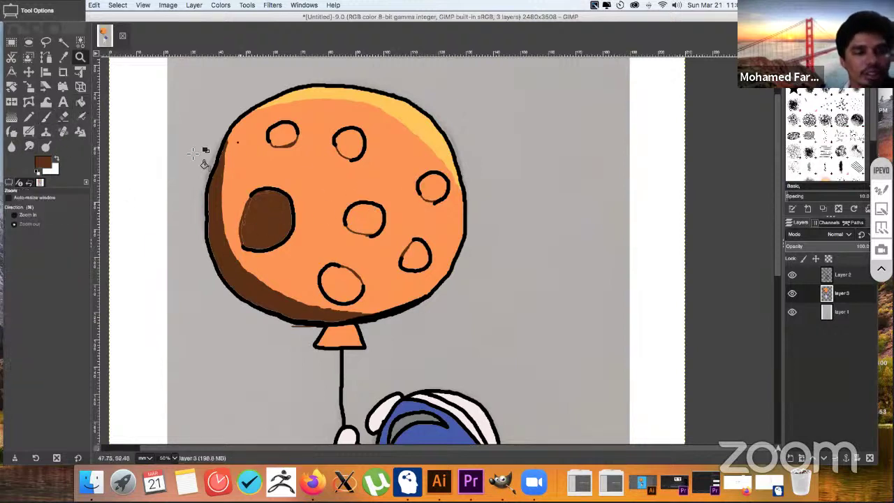
pyautogui.click(291, 138)
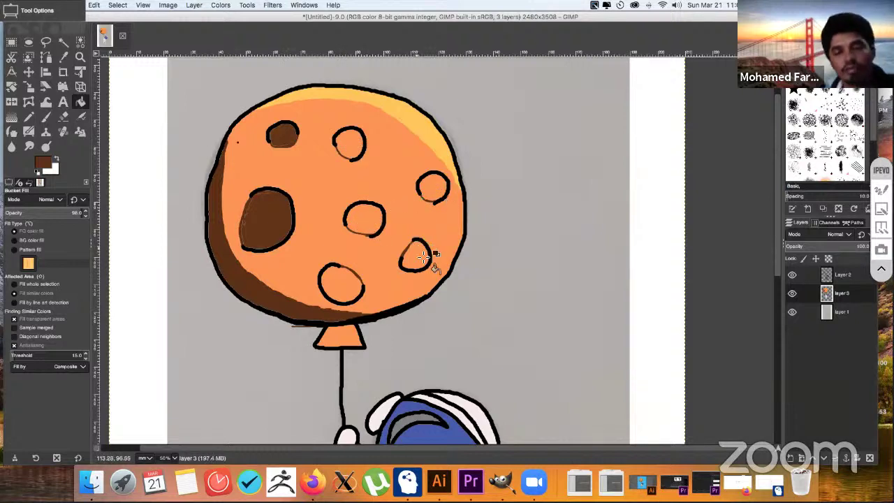
pyautogui.click(414, 257)
pyautogui.click(363, 219)
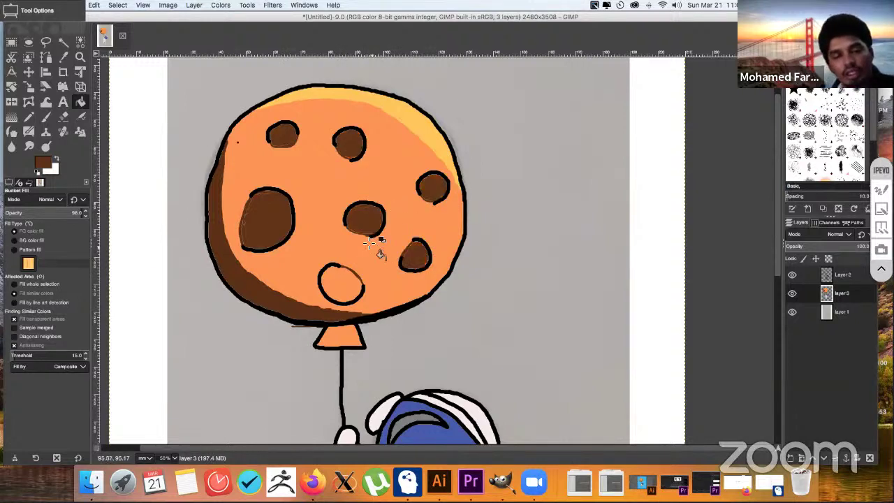
pyautogui.click(344, 274)
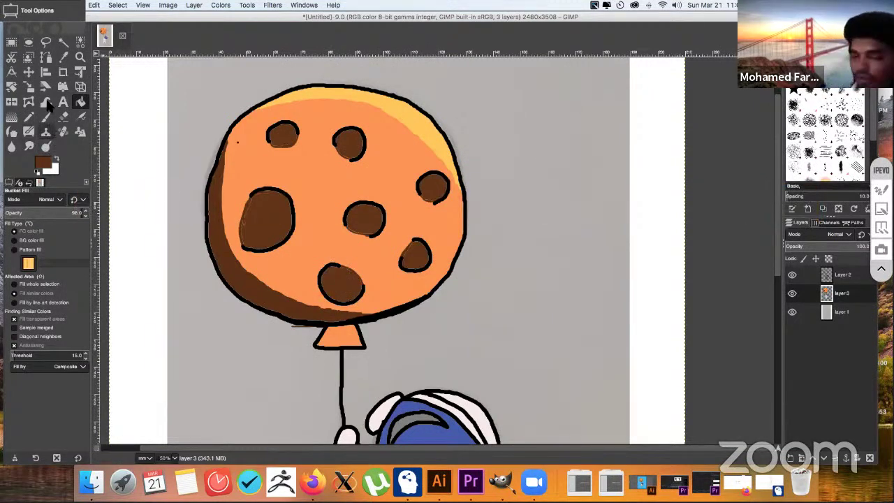
# - Set the foreground color to yellow-orange (ffc850) and paint thin highlights along the craters' lower and right edges with the Paintbrush
pyautogui.click(47, 167)
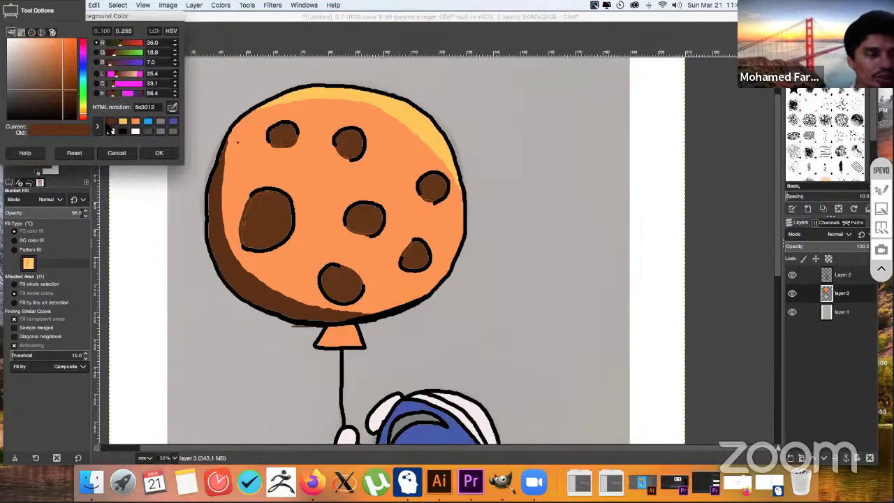
pyautogui.click(120, 121)
pyautogui.click(156, 152)
pyautogui.press('z')
pyautogui.hotkey('shift', 'b')
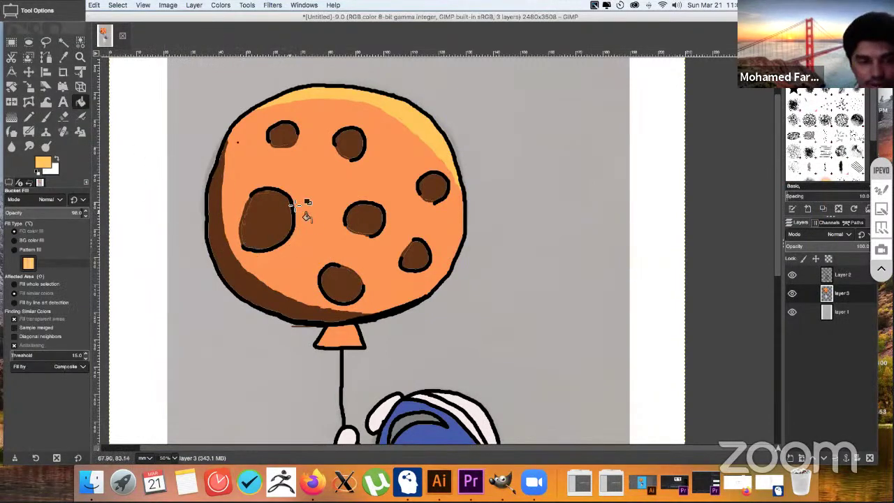
pyautogui.press('p')
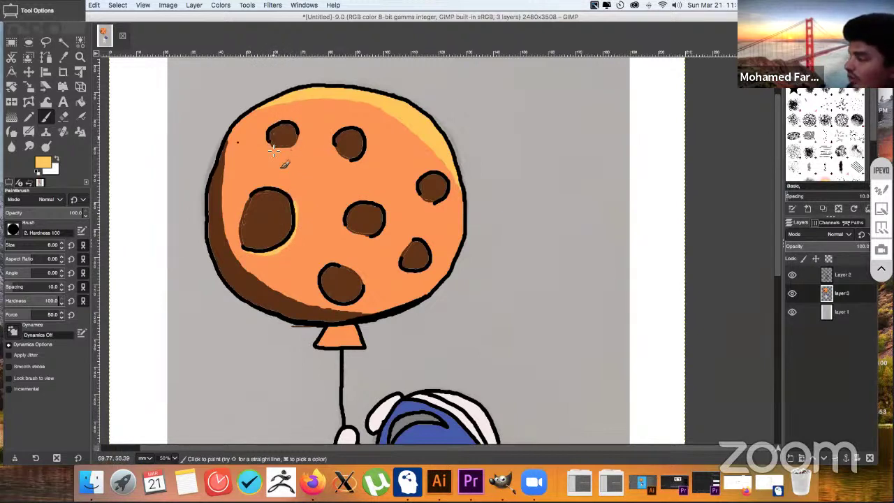
pyautogui.moveTo(272, 146); pyautogui.dragTo(290, 149)
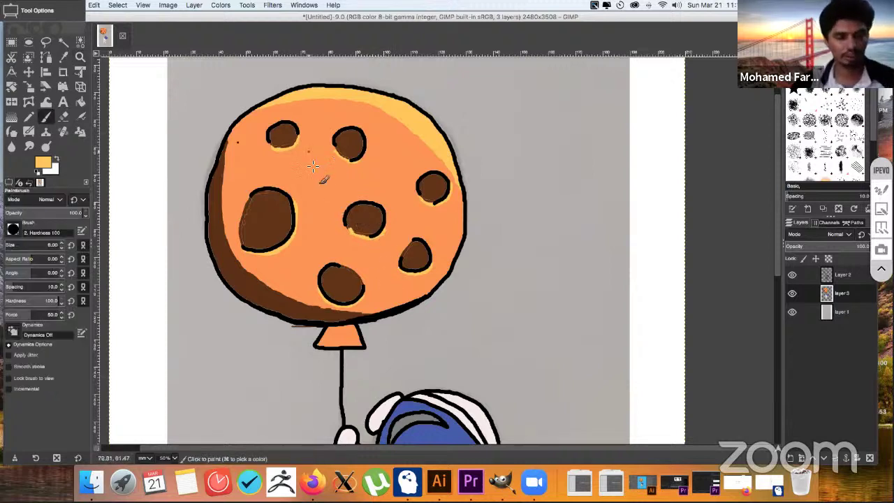
# - Lower the Paintbrush opacity to 94
pyautogui.press('Down')
pyautogui.press('Down')
pyautogui.press('Down')
pyautogui.press('Down')
pyautogui.press('Down')
pyautogui.press('Down')
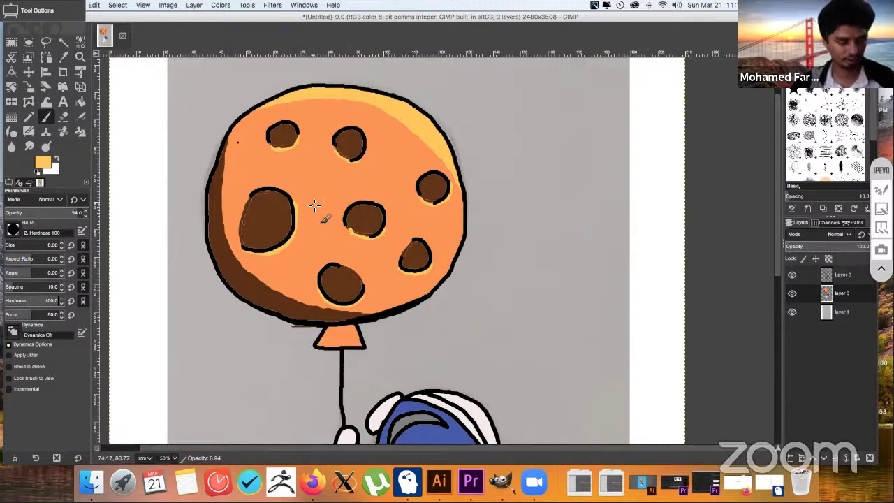
# - Set the foreground color to bright blue (02a3fe) and fill the whole background around the balloon and astronaut on layer 3
pyautogui.click(80, 57)
pyautogui.click(350, 213)
pyautogui.click(352, 213)
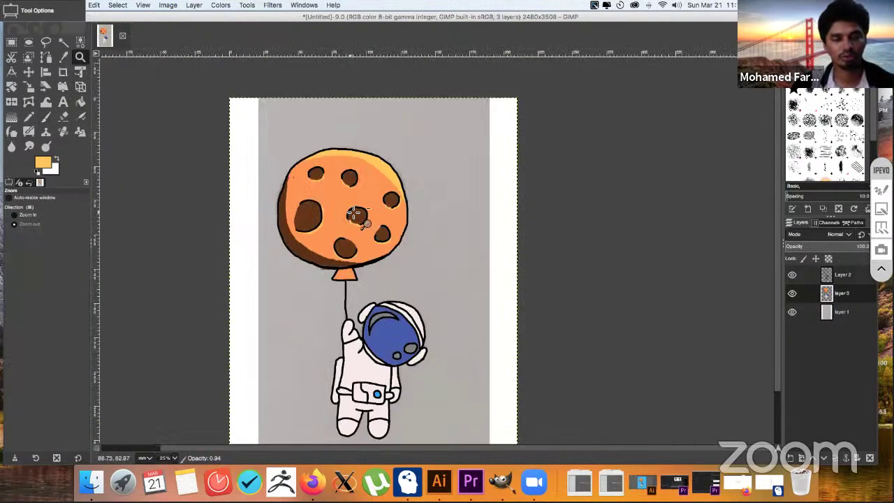
pyautogui.click(350, 213)
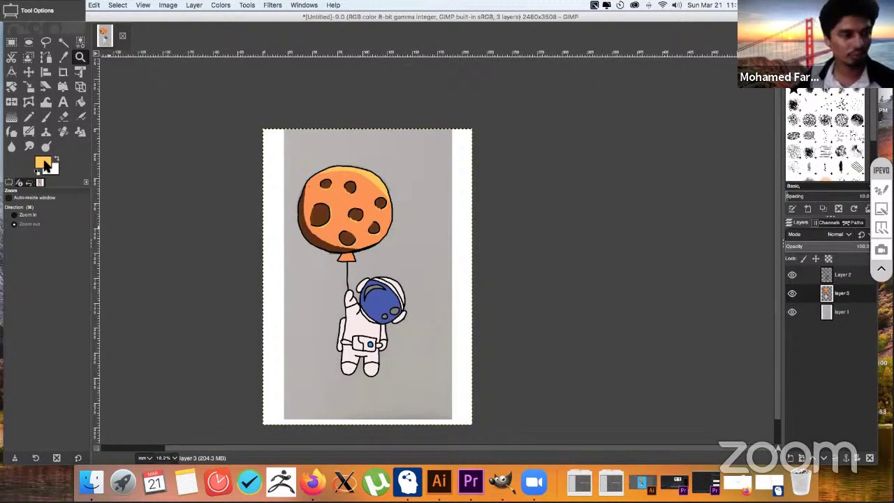
pyautogui.click(43, 162)
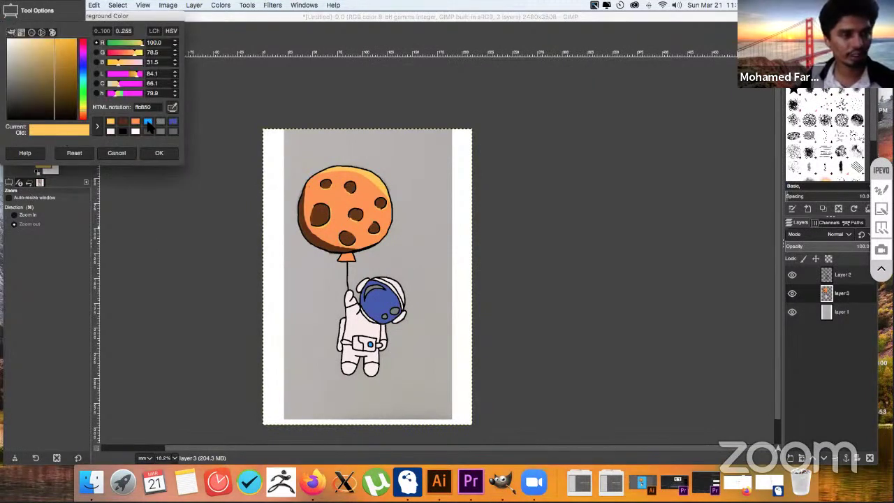
pyautogui.click(148, 122)
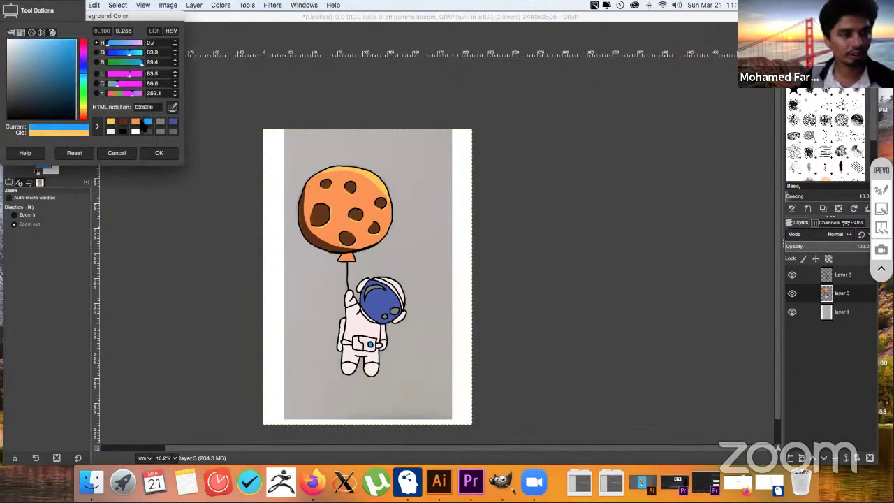
pyautogui.click(159, 154)
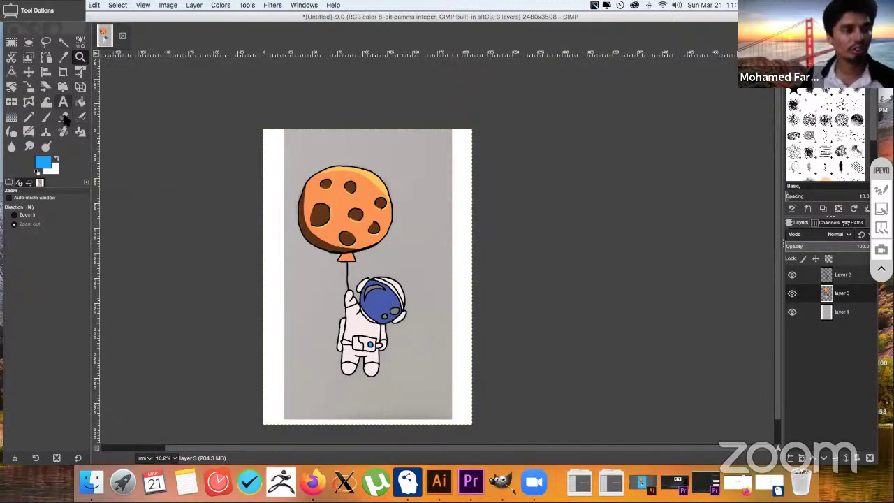
pyautogui.click(81, 103)
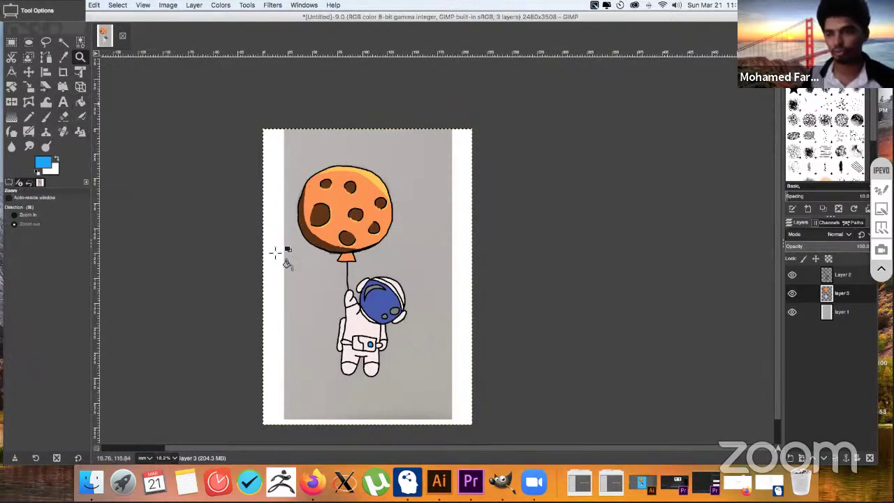
pyautogui.hotkey('shift', 'b')
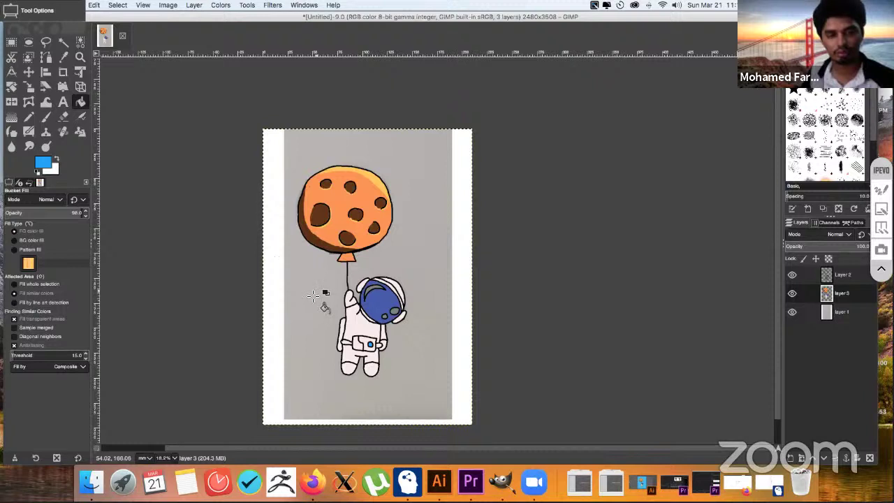
pyautogui.click(311, 296)
pyautogui.press('z')
pyautogui.hotkey('shift', 'b')
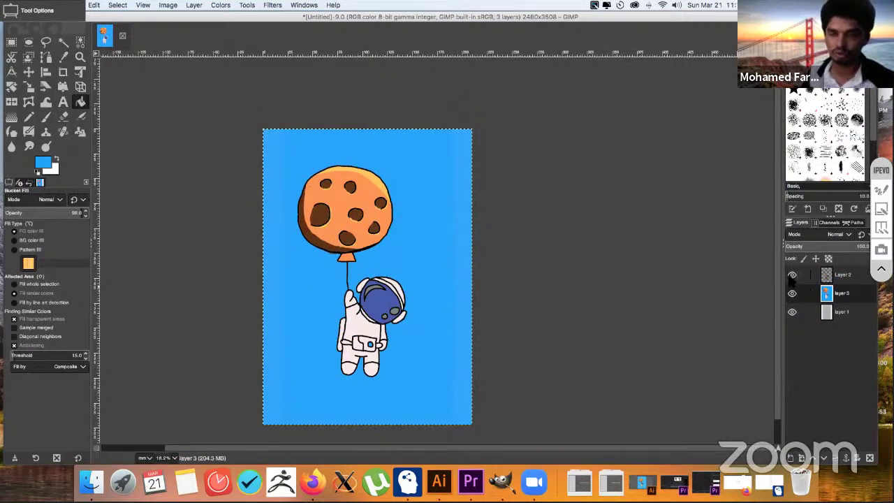
# - Compare the layers by showing only layer 1, and restore the visibility of Layer 2 and layer 3
pyautogui.keyDown('shift'); pyautogui.click(792, 313); pyautogui.keyUp('shift')
pyautogui.click(791, 313)
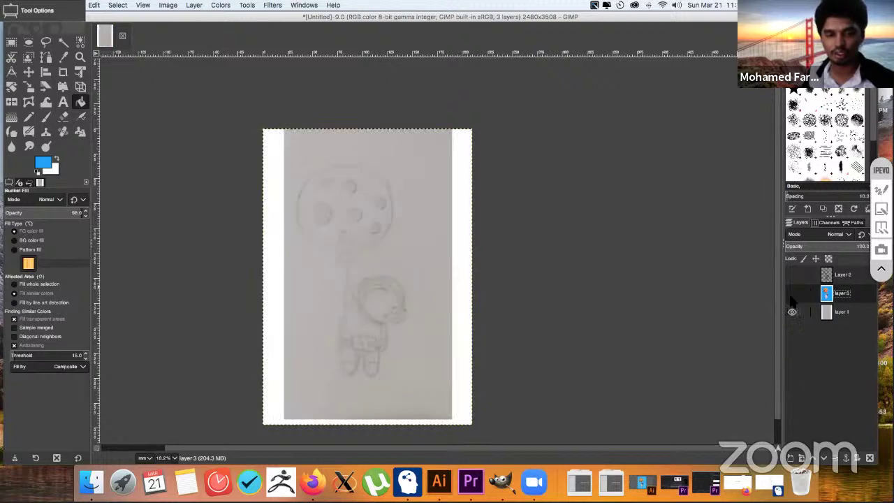
pyautogui.click(792, 275)
pyautogui.click(792, 275)
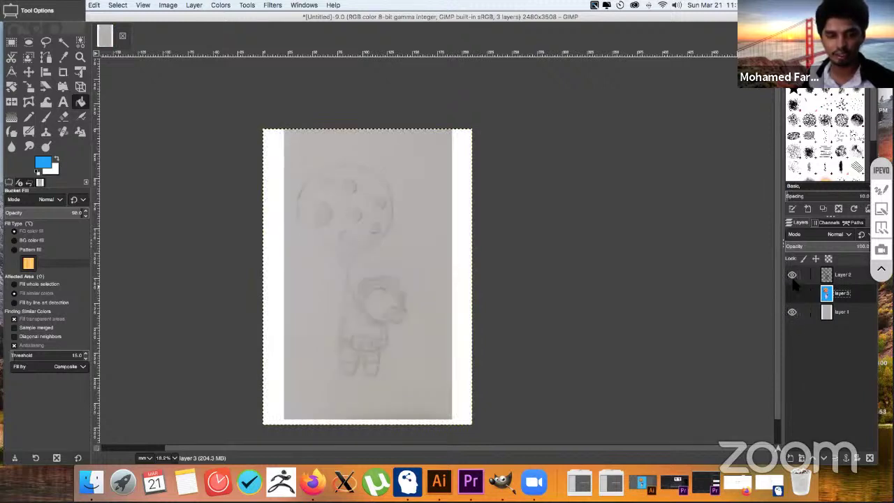
pyautogui.click(792, 275)
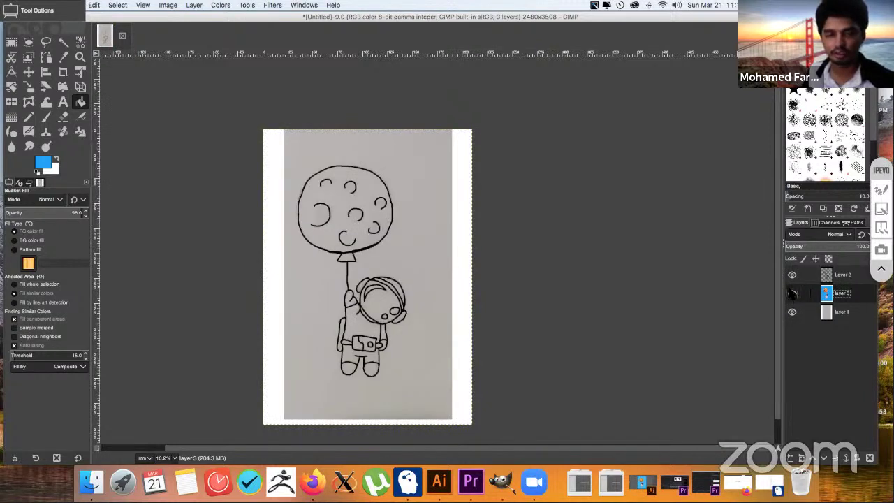
pyautogui.click(792, 293)
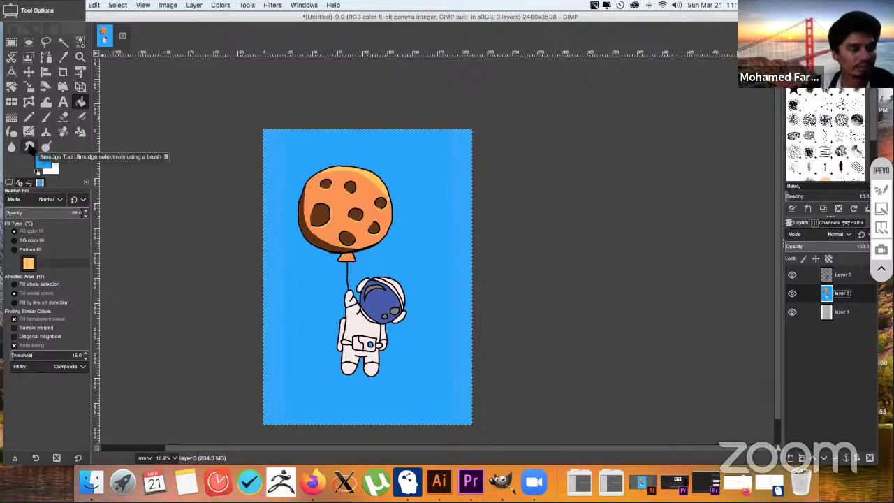
# - Choose the Smudge tool and set its brush size to 43 for blending on the moon balloon
pyautogui.press('z')
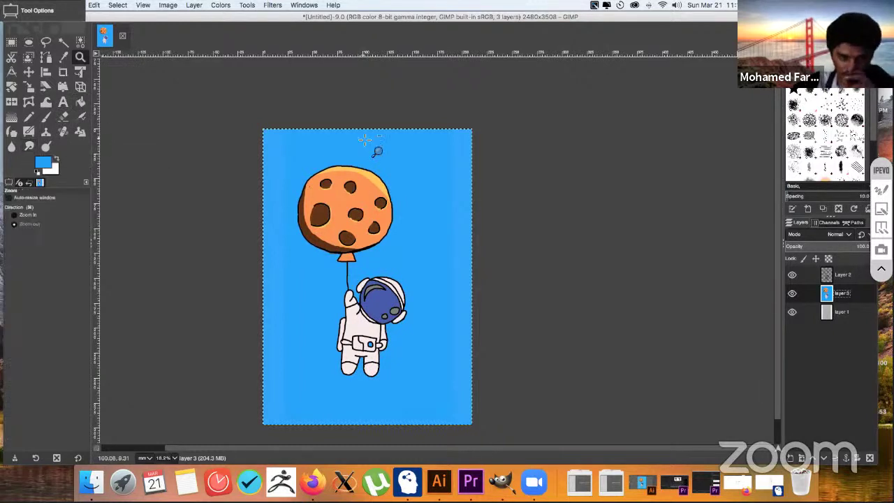
pyautogui.press('s')
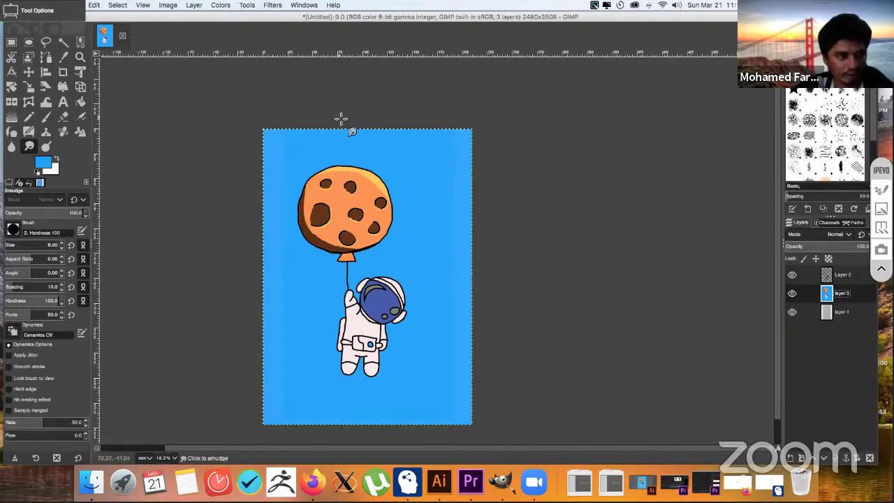
pyautogui.press('z')
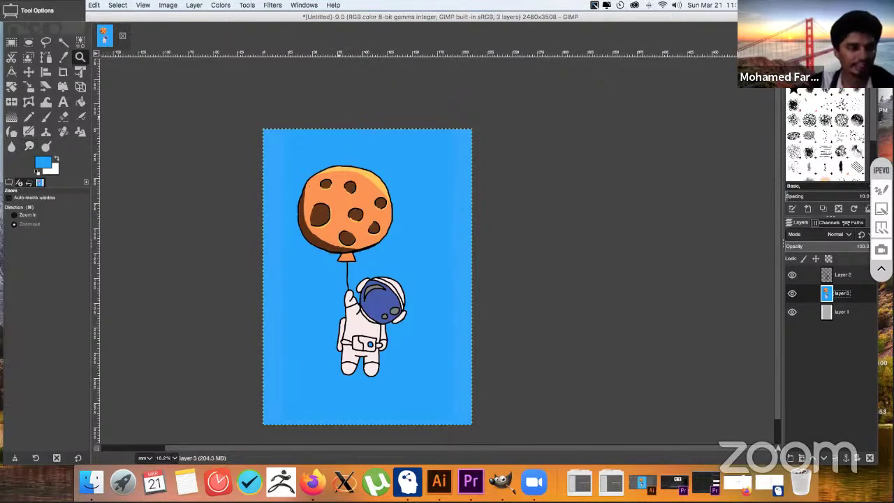
pyautogui.click(31, 147)
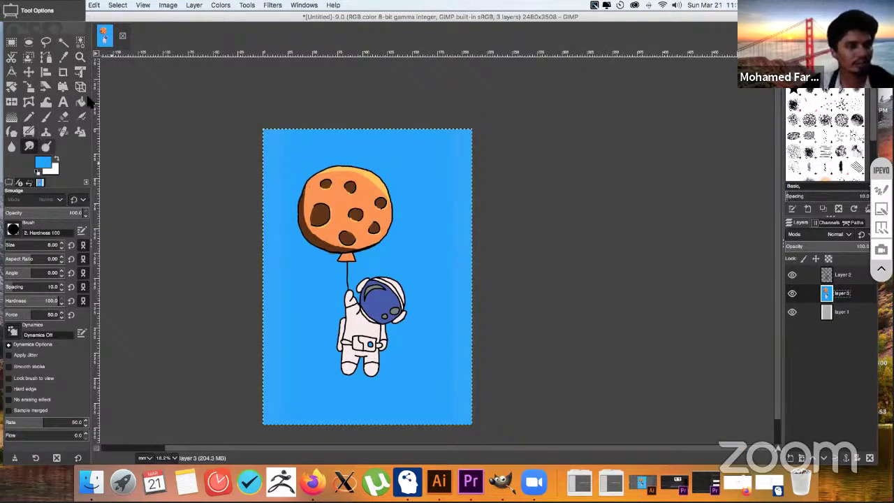
pyautogui.click(80, 56)
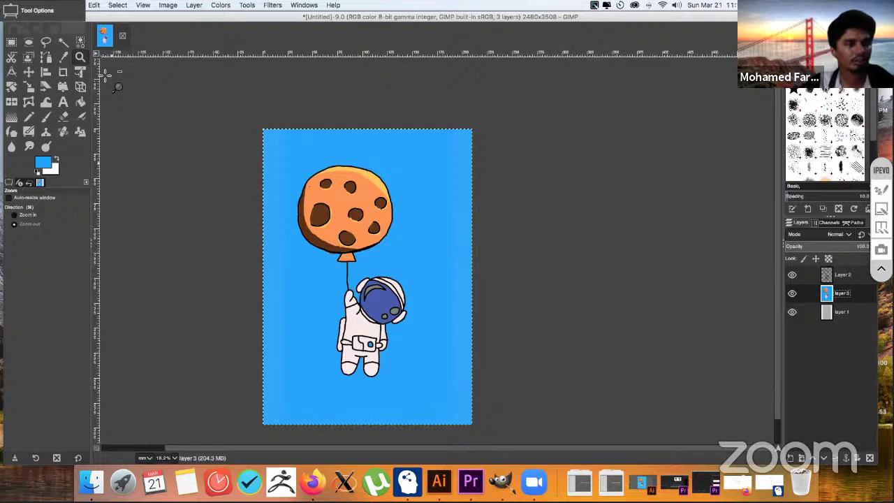
pyautogui.click(329, 224)
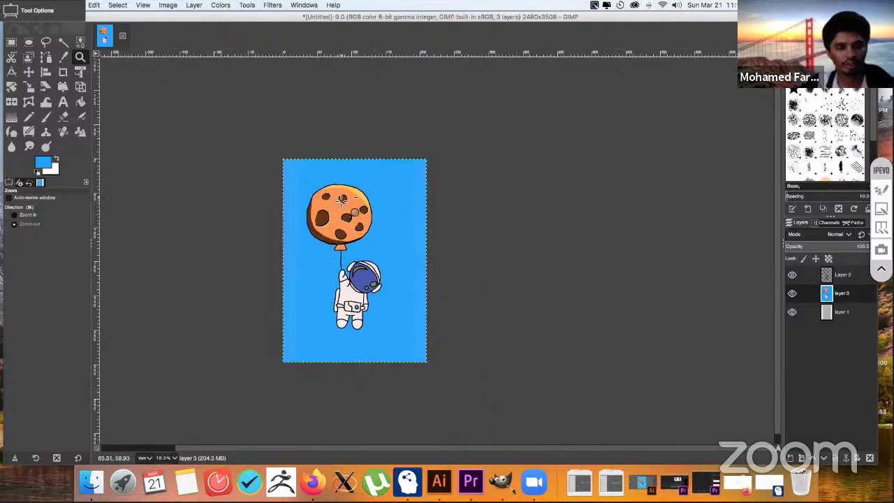
pyautogui.click(342, 200)
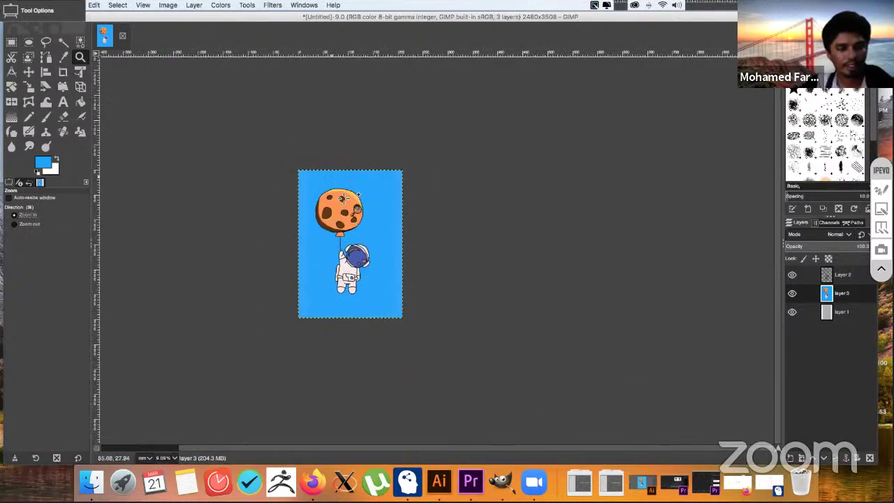
pyautogui.click(341, 199)
pyautogui.click(333, 199)
pyautogui.click(319, 209)
pyautogui.click(319, 218)
pyautogui.click(322, 236)
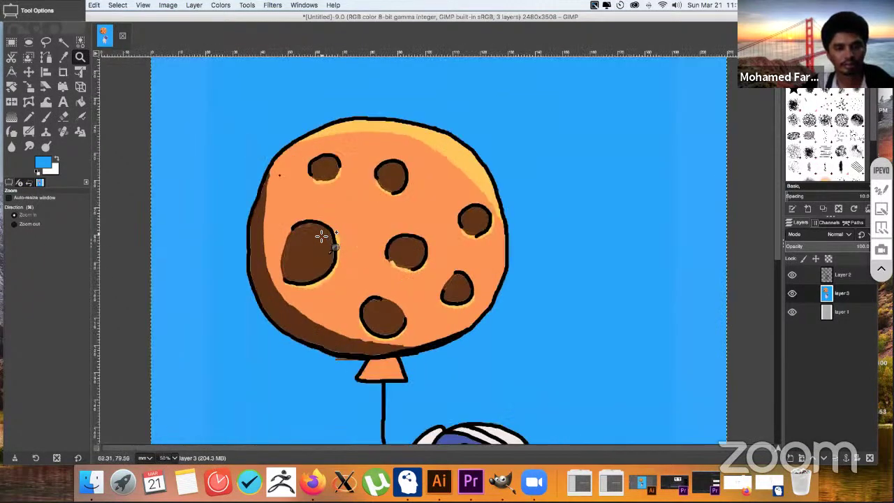
pyautogui.click(323, 233)
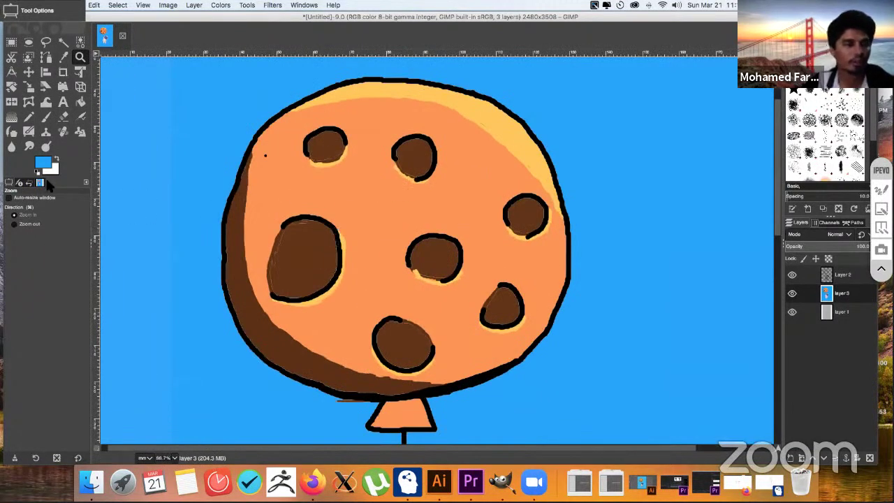
pyautogui.click(29, 146)
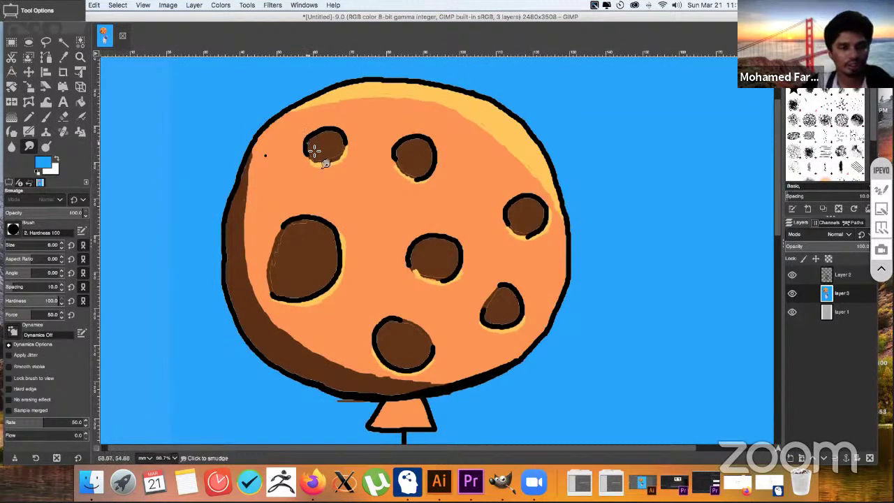
pyautogui.click(9, 245)
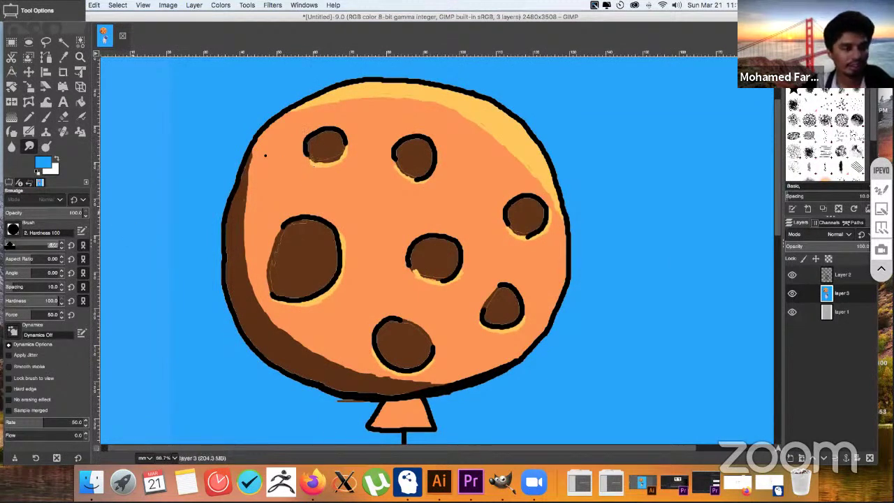
pyautogui.write('43.')
pyautogui.press('Return')
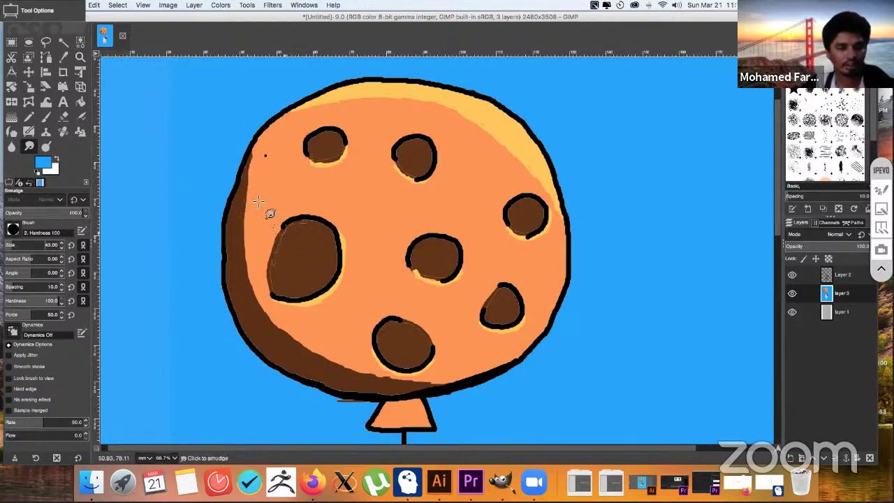
# - Smudge the inner edge of the balloon's dark shadow on its left side, raising the brush spacing to 36 between strokes
pyautogui.moveTo(250, 210)
pyautogui.mouseDown()
pyautogui.moveTo(249, 245)
pyautogui.moveTo(246, 178)
pyautogui.moveTo(249, 204)
pyautogui.moveTo(255, 160)
pyautogui.moveTo(250, 191)
pyautogui.mouseUp()
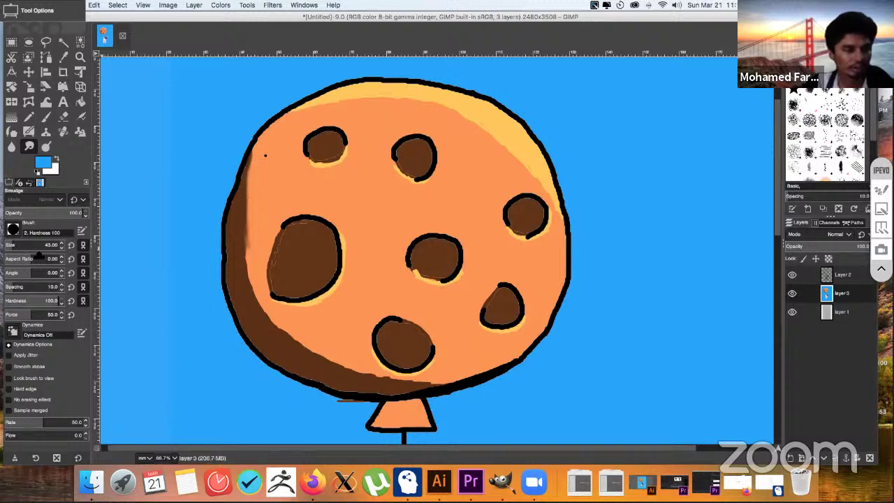
pyautogui.click(21, 287)
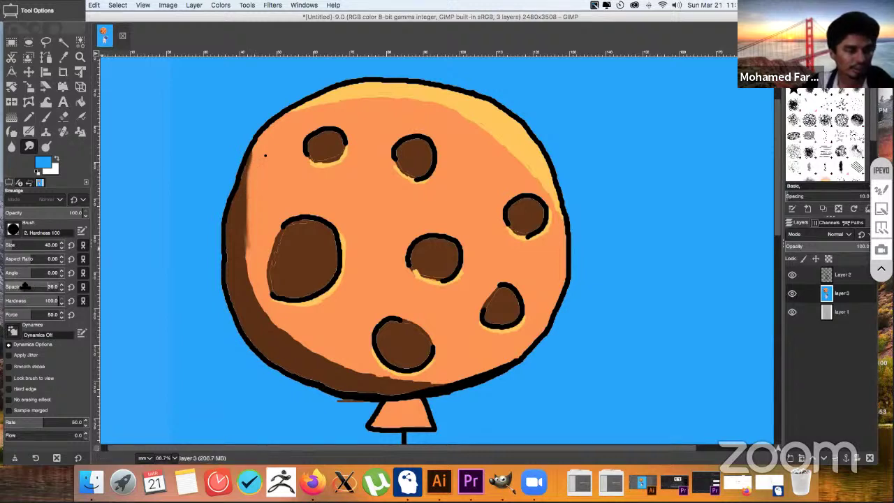
pyautogui.moveTo(248, 264)
pyautogui.mouseDown()
pyautogui.moveTo(252, 285)
pyautogui.moveTo(261, 219)
pyautogui.moveTo(257, 274)
pyautogui.mouseUp()
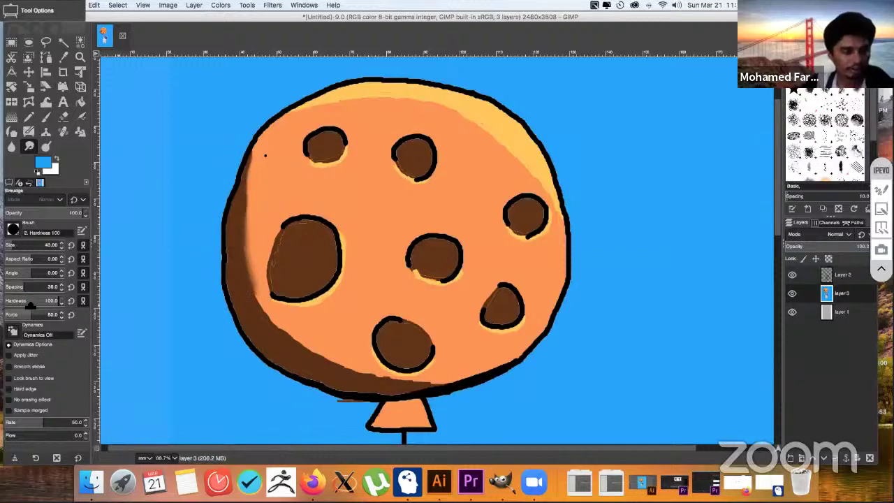
# - Set the Smudge brush spacing to 6 and hardness to 53, and hide Layer 2
pyautogui.moveTo(21, 286); pyautogui.dragTo(5, 287)
pyautogui.click(9, 300)
pyautogui.moveTo(247, 211); pyautogui.dragTo(253, 172)
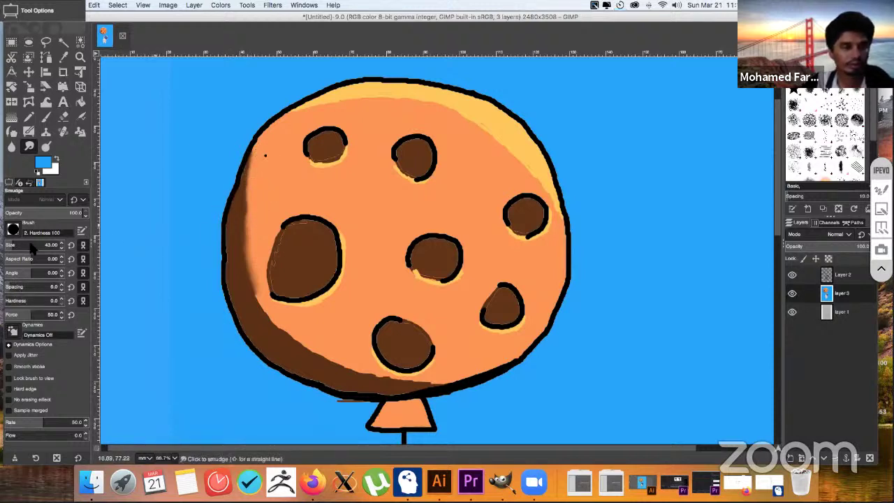
pyautogui.moveTo(14, 300); pyautogui.dragTo(33, 301)
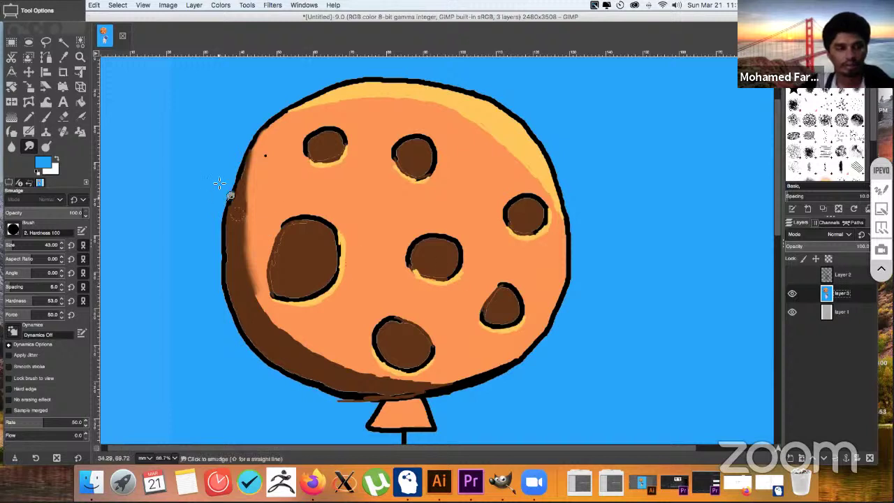
# - Smudge along the balloon's upper rim and undo the strokes over the yellow highlight on the upper right
pyautogui.moveTo(246, 177)
pyautogui.mouseDown()
pyautogui.moveTo(278, 123)
pyautogui.moveTo(329, 96)
pyautogui.moveTo(361, 102)
pyautogui.moveTo(311, 109)
pyautogui.moveTo(395, 104)
pyautogui.moveTo(348, 102)
pyautogui.moveTo(393, 100)
pyautogui.moveTo(354, 98)
pyautogui.moveTo(448, 112)
pyautogui.moveTo(365, 90)
pyautogui.moveTo(383, 85)
pyautogui.moveTo(339, 91)
pyautogui.moveTo(409, 85)
pyautogui.moveTo(400, 86)
pyautogui.moveTo(497, 110)
pyautogui.moveTo(453, 90)
pyautogui.moveTo(498, 109)
pyautogui.moveTo(464, 95)
pyautogui.moveTo(515, 129)
pyautogui.moveTo(514, 121)
pyautogui.moveTo(547, 170)
pyautogui.moveTo(560, 155)
pyautogui.moveTo(539, 146)
pyautogui.moveTo(564, 207)
pyautogui.moveTo(544, 179)
pyautogui.mouseUp()
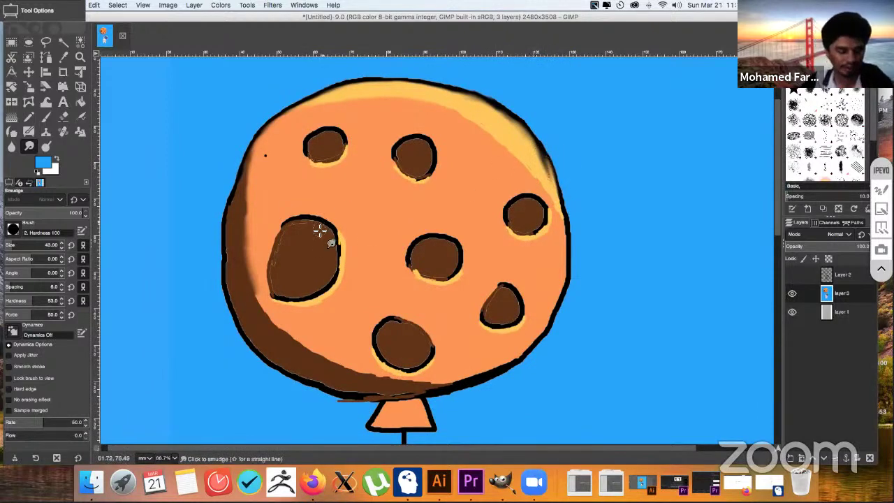
pyautogui.hotkey('ctrl', 'z')
pyautogui.hotkey('ctrl', 'z')
pyautogui.hotkey('ctrl', 'z')
pyautogui.hotkey('ctrl', 'z')
pyautogui.hotkey('ctrl', 'z')
pyautogui.hotkey('ctrl', 'z')
pyautogui.hotkey('ctrl', 'z')
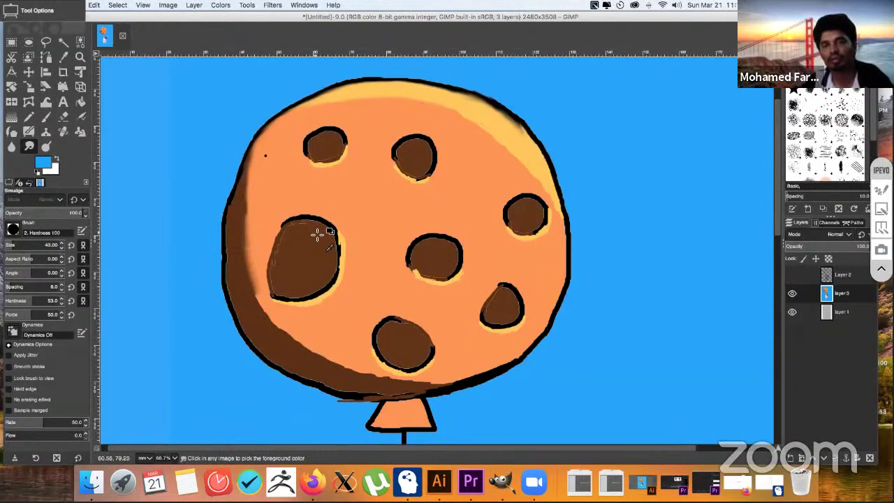
pyautogui.hotkey('ctrl', 'z')
pyautogui.hotkey('ctrl', 'z')
pyautogui.hotkey('ctrl', 'z')
pyautogui.hotkey('ctrl', 'z')
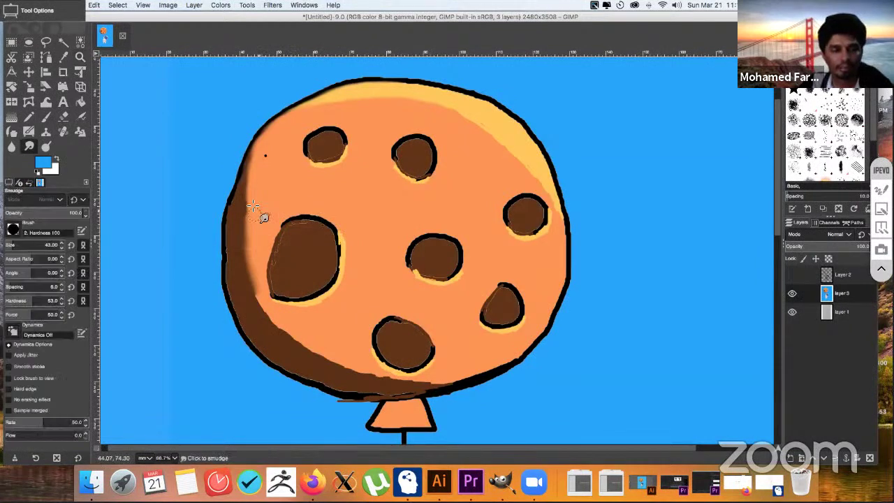
# - Smudge the shadow's lower-left edge, the bottom crater and the stray brown mark beside the balloon knot, raising the force to 78
pyautogui.moveTo(247, 202)
pyautogui.mouseDown()
pyautogui.moveTo(250, 268)
pyautogui.moveTo(277, 319)
pyautogui.moveTo(259, 297)
pyautogui.moveTo(298, 338)
pyautogui.moveTo(256, 306)
pyautogui.moveTo(289, 332)
pyautogui.moveTo(277, 329)
pyautogui.moveTo(334, 360)
pyautogui.moveTo(308, 337)
pyautogui.mouseUp()
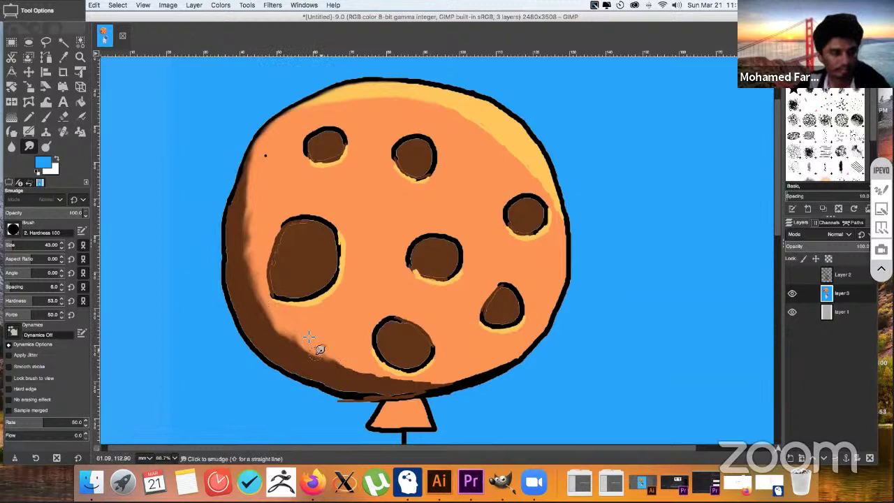
pyautogui.click(51, 316)
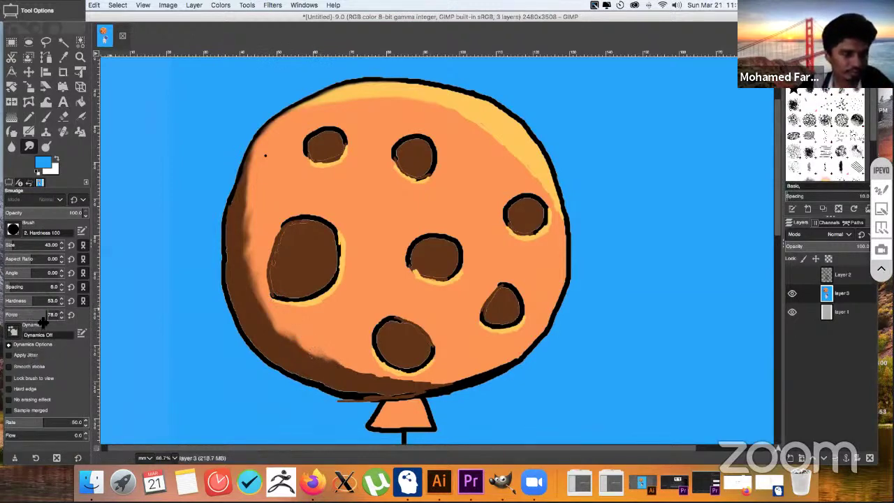
pyautogui.moveTo(279, 339)
pyautogui.mouseDown()
pyautogui.moveTo(375, 368)
pyautogui.moveTo(387, 361)
pyautogui.moveTo(374, 350)
pyautogui.moveTo(420, 373)
pyautogui.moveTo(414, 329)
pyautogui.moveTo(426, 348)
pyautogui.moveTo(406, 321)
pyautogui.moveTo(392, 321)
pyautogui.moveTo(412, 327)
pyautogui.moveTo(387, 340)
pyautogui.moveTo(397, 364)
pyautogui.moveTo(422, 361)
pyautogui.moveTo(431, 347)
pyautogui.moveTo(427, 367)
pyautogui.moveTo(368, 397)
pyautogui.moveTo(391, 395)
pyautogui.moveTo(335, 410)
pyautogui.moveTo(382, 404)
pyautogui.mouseUp()
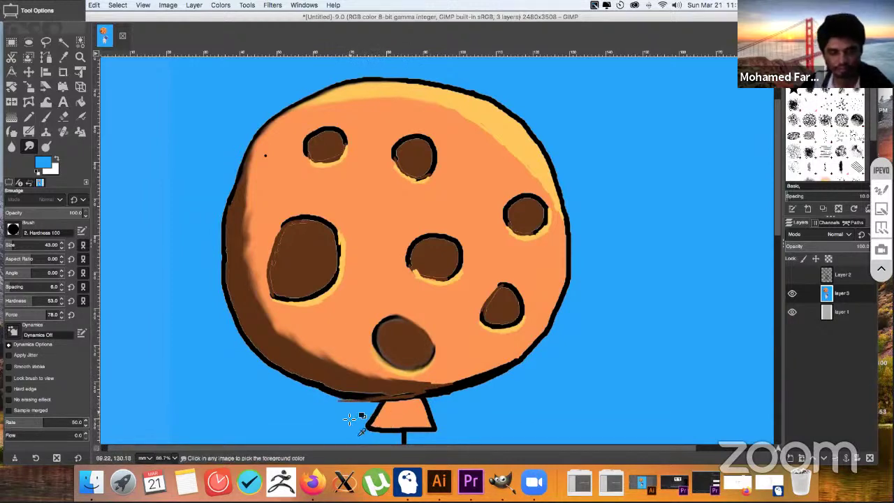
pyautogui.moveTo(358, 407)
pyautogui.mouseDown()
pyautogui.moveTo(344, 403)
pyautogui.moveTo(392, 396)
pyautogui.mouseUp()
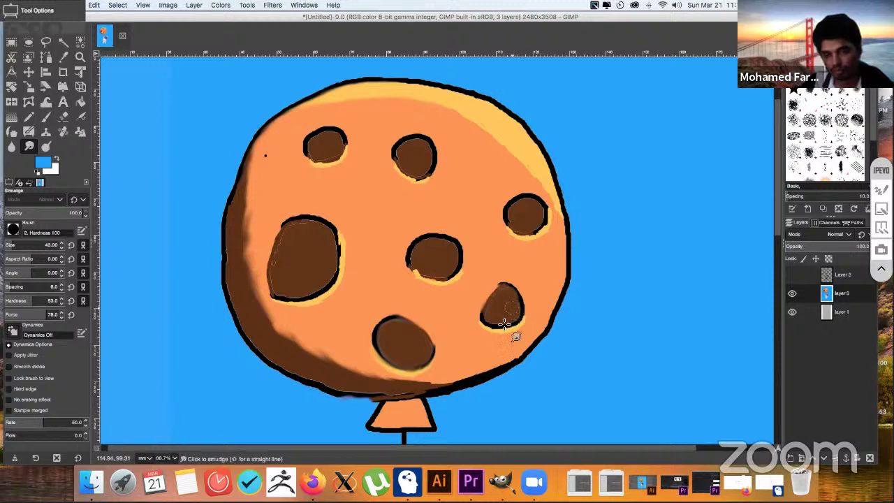
# - Soften the outlines and highlights of the lower-right crater and the central crater with the Smudge tool
pyautogui.moveTo(487, 318)
pyautogui.mouseDown()
pyautogui.moveTo(510, 320)
pyautogui.moveTo(486, 307)
pyautogui.moveTo(508, 285)
pyautogui.moveTo(516, 302)
pyautogui.moveTo(514, 290)
pyautogui.moveTo(495, 291)
pyautogui.moveTo(496, 334)
pyautogui.mouseUp()
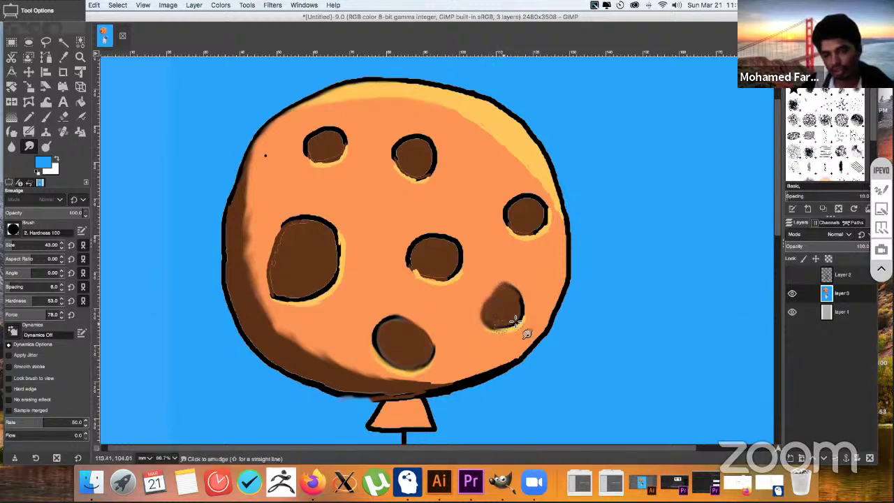
pyautogui.moveTo(513, 324)
pyautogui.mouseDown()
pyautogui.moveTo(515, 292)
pyautogui.moveTo(521, 324)
pyautogui.moveTo(520, 315)
pyautogui.moveTo(514, 328)
pyautogui.moveTo(489, 330)
pyautogui.moveTo(517, 330)
pyautogui.moveTo(489, 335)
pyautogui.moveTo(508, 321)
pyautogui.mouseUp()
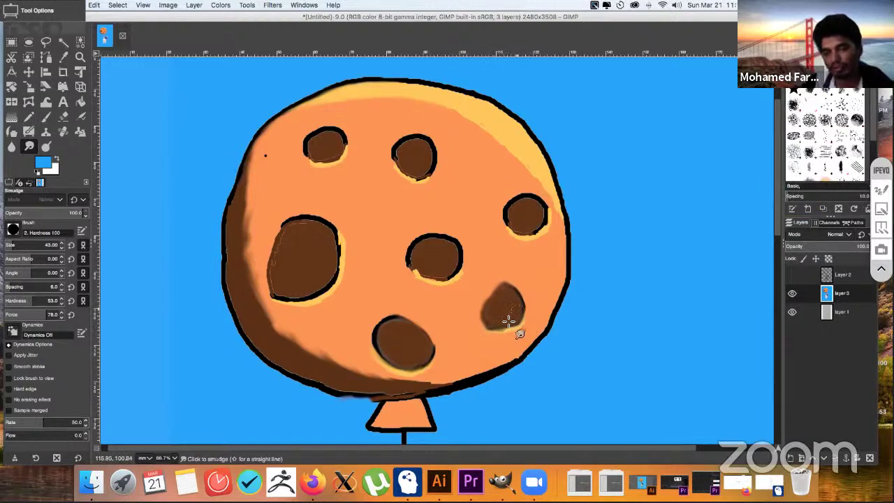
pyautogui.moveTo(414, 256)
pyautogui.mouseDown()
pyautogui.moveTo(430, 278)
pyautogui.moveTo(452, 270)
pyautogui.moveTo(447, 279)
pyautogui.moveTo(454, 250)
pyautogui.moveTo(456, 265)
pyautogui.moveTo(446, 246)
pyautogui.moveTo(456, 249)
pyautogui.moveTo(421, 246)
pyautogui.moveTo(436, 236)
pyautogui.moveTo(462, 255)
pyautogui.moveTo(456, 281)
pyautogui.moveTo(465, 261)
pyautogui.moveTo(453, 286)
pyautogui.moveTo(460, 253)
pyautogui.moveTo(421, 256)
pyautogui.moveTo(433, 251)
pyautogui.moveTo(455, 270)
pyautogui.moveTo(449, 282)
pyautogui.moveTo(430, 241)
pyautogui.moveTo(408, 255)
pyautogui.moveTo(415, 246)
pyautogui.moveTo(426, 281)
pyautogui.mouseUp()
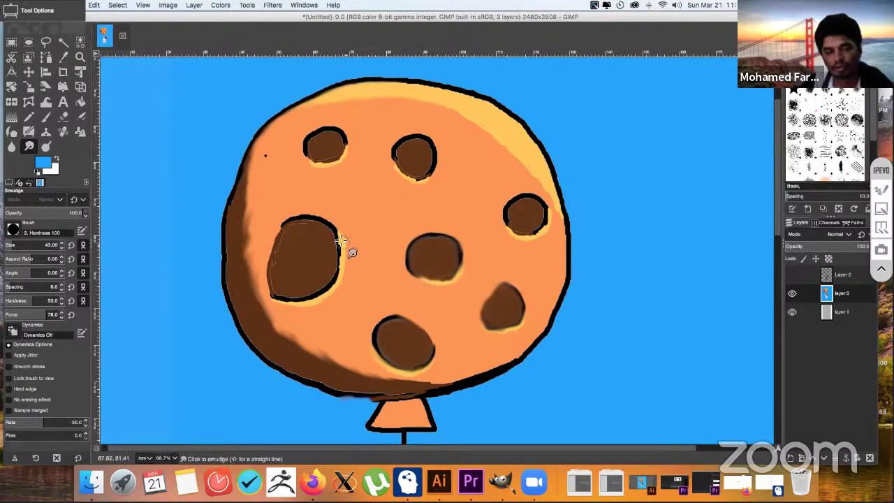
# - Smudge the edges of the largest crater, the two upper craters and the right crater into the orange surface
pyautogui.moveTo(342, 241)
pyautogui.mouseDown()
pyautogui.moveTo(333, 281)
pyautogui.moveTo(308, 297)
pyautogui.moveTo(322, 292)
pyautogui.moveTo(276, 297)
pyautogui.moveTo(330, 294)
pyautogui.moveTo(270, 295)
pyautogui.moveTo(300, 302)
pyautogui.mouseUp()
pyautogui.press('z')
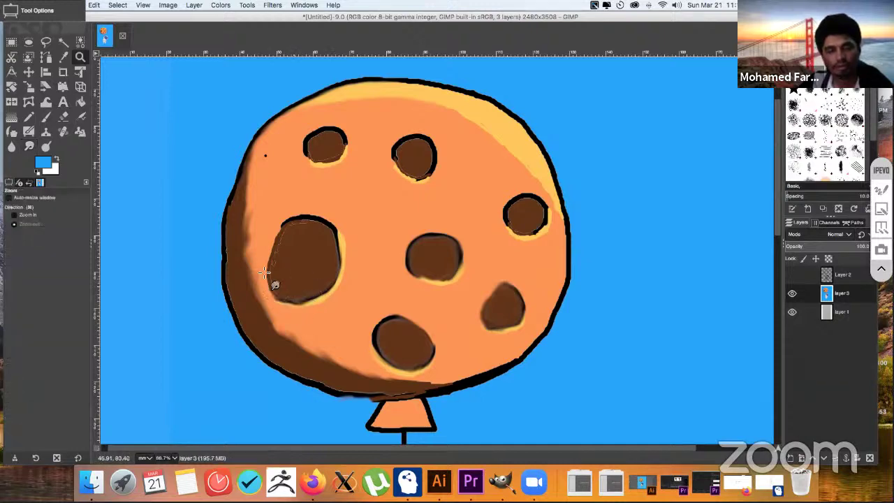
pyautogui.press('s')
pyautogui.moveTo(264, 273)
pyautogui.mouseDown()
pyautogui.moveTo(295, 225)
pyautogui.moveTo(277, 246)
pyautogui.moveTo(302, 218)
pyautogui.moveTo(282, 237)
pyautogui.moveTo(291, 225)
pyautogui.moveTo(329, 225)
pyautogui.moveTo(311, 221)
pyautogui.moveTo(343, 248)
pyautogui.moveTo(336, 273)
pyautogui.moveTo(334, 250)
pyautogui.moveTo(340, 272)
pyautogui.moveTo(325, 224)
pyautogui.moveTo(348, 249)
pyautogui.moveTo(323, 221)
pyautogui.moveTo(335, 239)
pyautogui.mouseUp()
pyautogui.moveTo(320, 184)
pyautogui.mouseDown()
pyautogui.moveTo(309, 150)
pyautogui.moveTo(313, 158)
pyautogui.moveTo(328, 138)
pyautogui.moveTo(312, 136)
pyautogui.moveTo(338, 125)
pyautogui.moveTo(348, 140)
pyautogui.moveTo(344, 160)
pyautogui.moveTo(311, 163)
pyautogui.moveTo(338, 162)
pyautogui.moveTo(315, 171)
pyautogui.moveTo(310, 152)
pyautogui.moveTo(322, 169)
pyautogui.moveTo(340, 162)
pyautogui.moveTo(313, 160)
pyautogui.moveTo(419, 171)
pyautogui.moveTo(411, 175)
pyautogui.moveTo(398, 164)
pyautogui.moveTo(402, 170)
pyautogui.moveTo(400, 149)
pyautogui.moveTo(423, 143)
pyautogui.moveTo(406, 144)
pyautogui.moveTo(433, 160)
pyautogui.moveTo(426, 176)
pyautogui.moveTo(399, 172)
pyautogui.moveTo(419, 182)
pyautogui.moveTo(409, 181)
pyautogui.moveTo(430, 180)
pyautogui.moveTo(416, 185)
pyautogui.moveTo(434, 176)
pyautogui.moveTo(436, 152)
pyautogui.moveTo(424, 139)
pyautogui.moveTo(410, 141)
pyautogui.moveTo(426, 136)
pyautogui.moveTo(396, 158)
pyautogui.mouseUp()
pyautogui.moveTo(529, 206)
pyautogui.mouseDown()
pyautogui.moveTo(510, 220)
pyautogui.moveTo(518, 201)
pyautogui.moveTo(511, 229)
pyautogui.moveTo(519, 237)
pyautogui.moveTo(535, 231)
pyautogui.moveTo(528, 236)
pyautogui.moveTo(545, 226)
pyautogui.moveTo(543, 208)
pyautogui.moveTo(518, 207)
pyautogui.moveTo(532, 199)
pyautogui.moveTo(545, 208)
pyautogui.moveTo(547, 237)
pyautogui.moveTo(529, 244)
pyautogui.moveTo(549, 227)
pyautogui.moveTo(519, 237)
pyautogui.mouseUp()
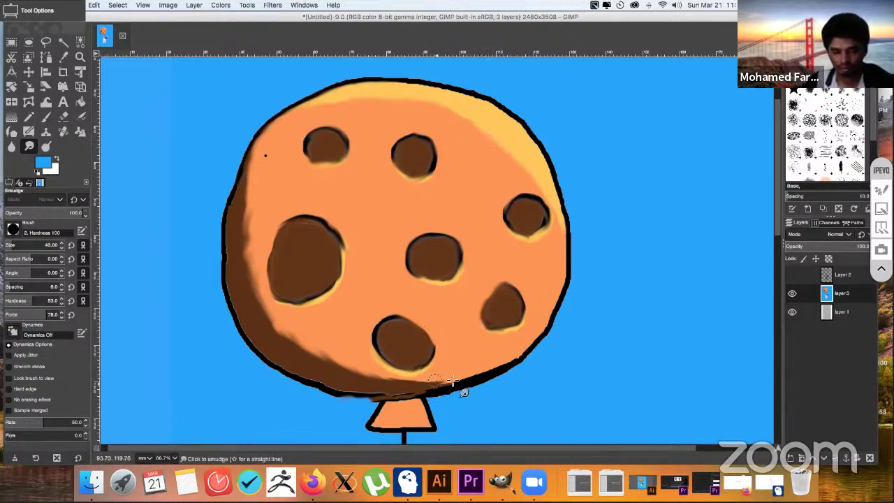
# - Smudge the dark shadow's tip along the balloon's bottom edge above the knot
pyautogui.moveTo(419, 395); pyautogui.dragTo(389, 397)
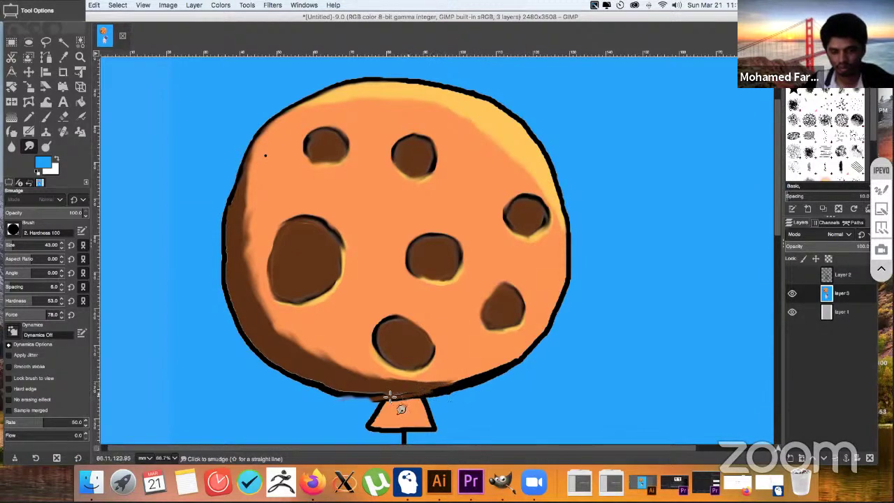
pyautogui.press('z')
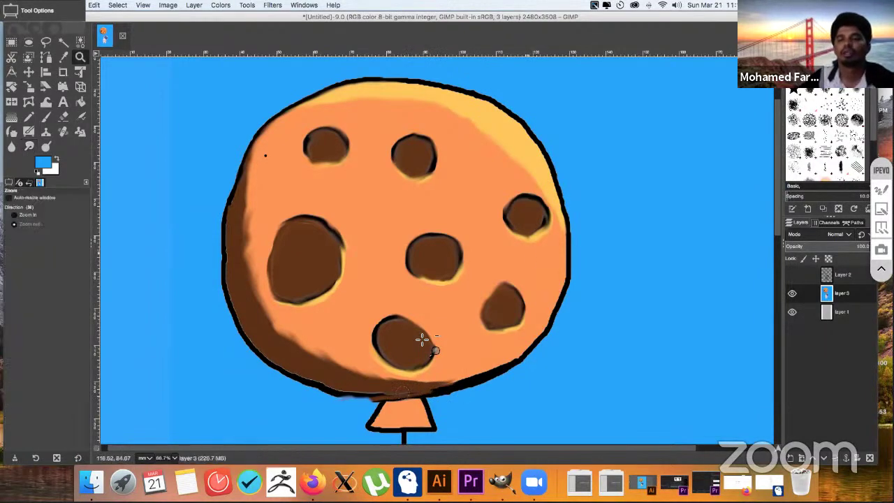
pyautogui.press('s')
pyautogui.press('z')
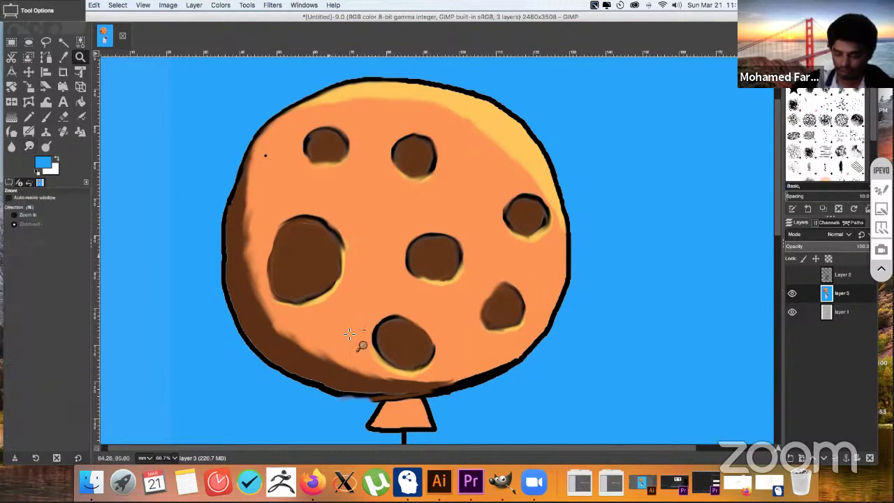
pyautogui.press('s')
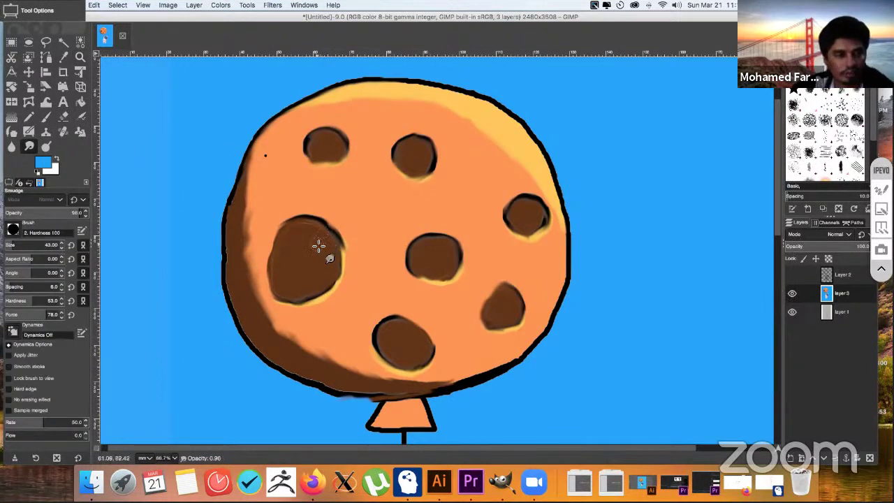
pyautogui.click(78, 89)
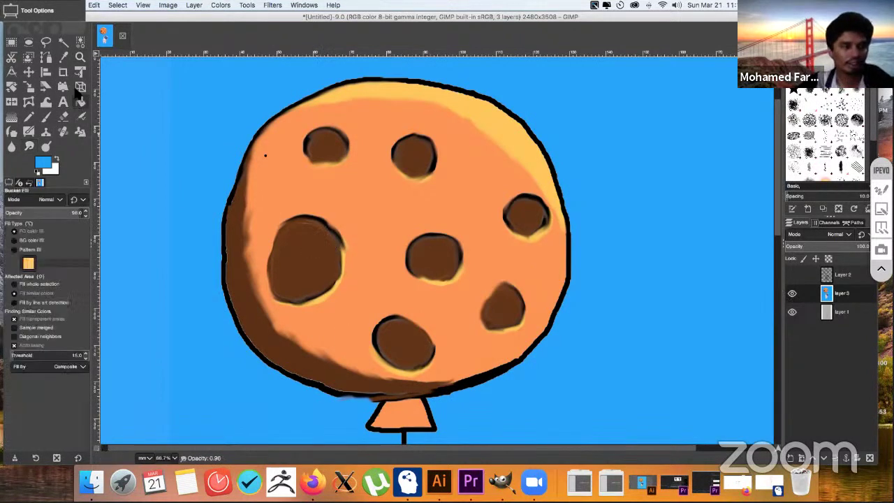
pyautogui.press('z')
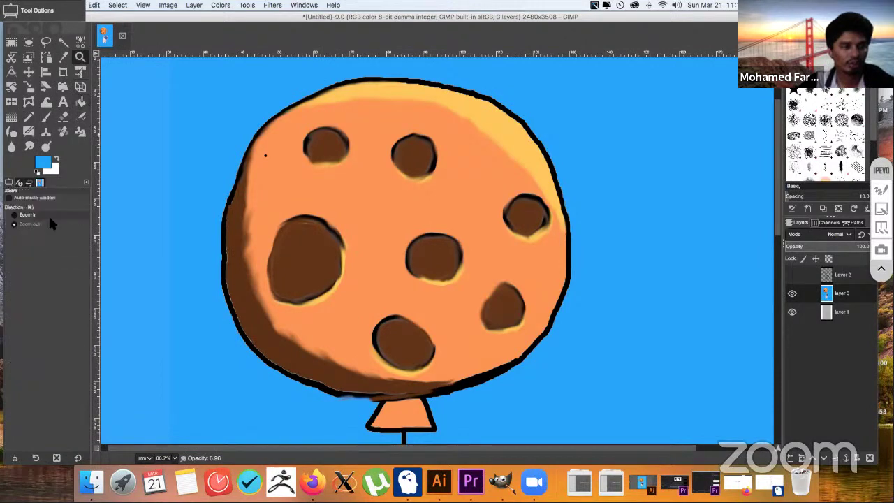
# - Bring the whole drawing into view, from the balloon down to the astronaut's feet, and make Layer 2 visible
pyautogui.click(34, 220)
pyautogui.moveTo(173, 230); pyautogui.dragTo(176, 229)
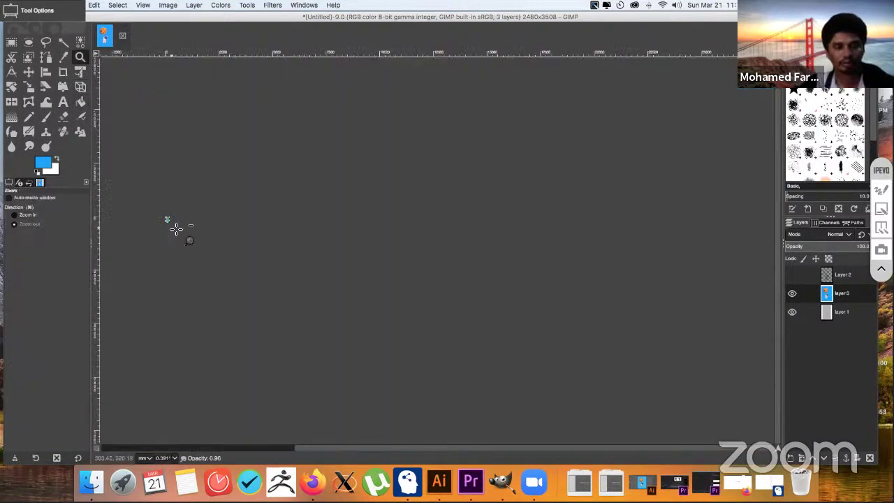
pyautogui.click(29, 216)
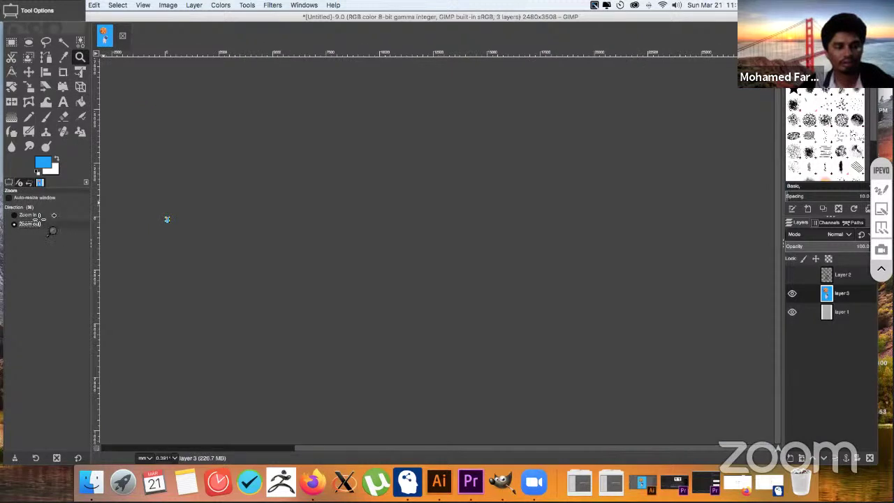
pyautogui.click(150, 209)
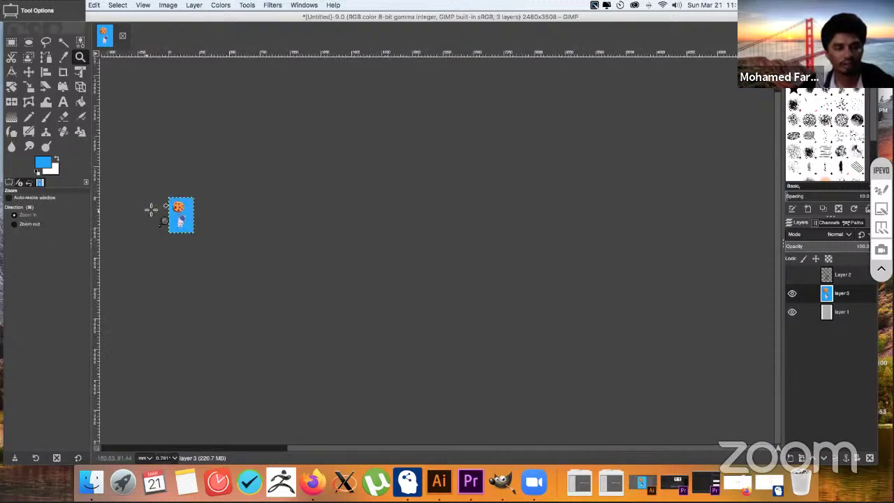
pyautogui.click(149, 208)
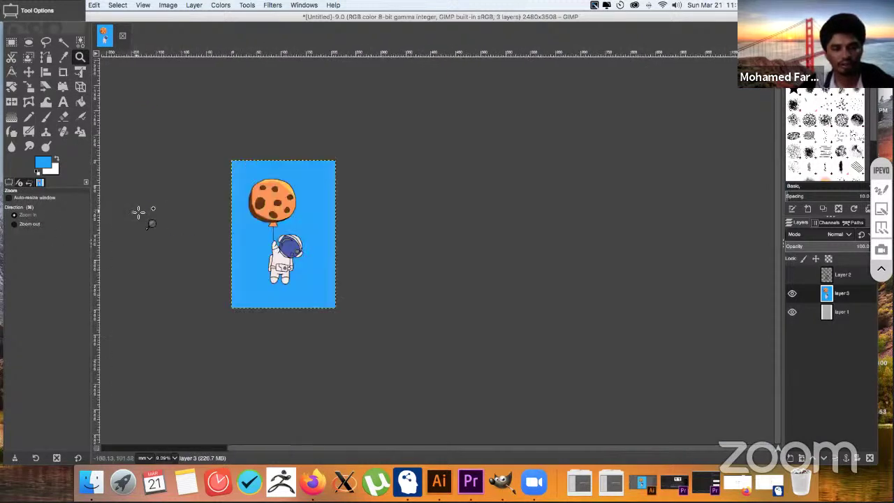
pyautogui.click(157, 176)
pyautogui.click(156, 177)
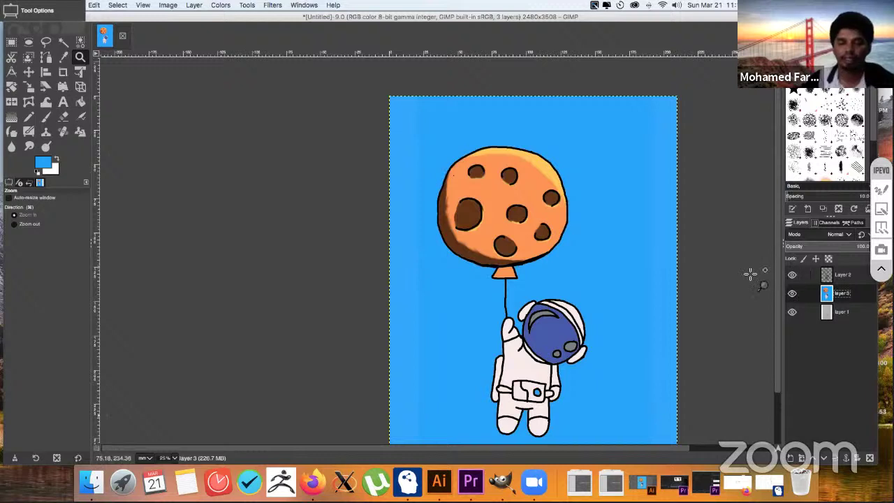
pyautogui.hscroll(3, 525, 447)
pyautogui.hscroll(3, 525, 443)
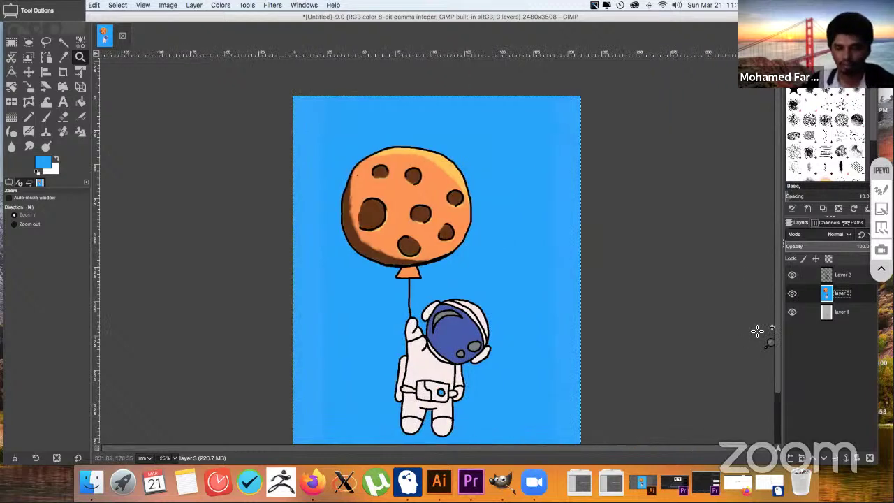
pyautogui.scroll(-3, 765, 338)
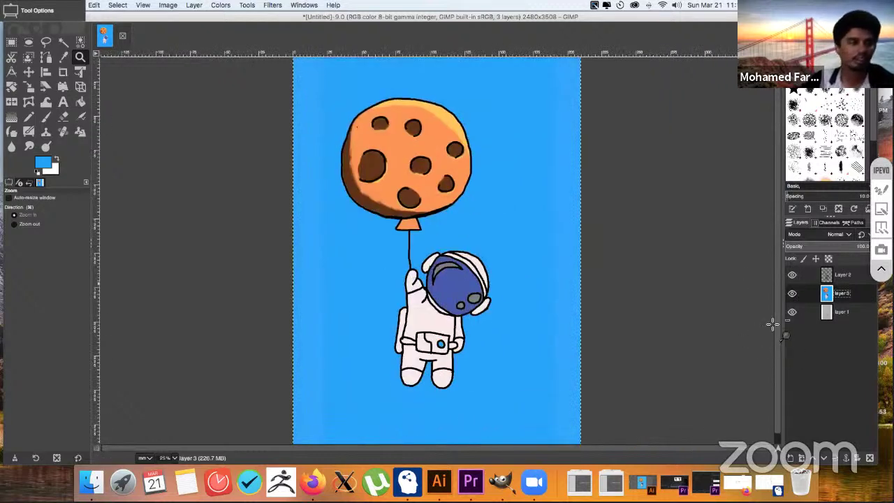
# - Choose the Paintbrush and set the foreground color to the mid gray 858585
pyautogui.click(46, 119)
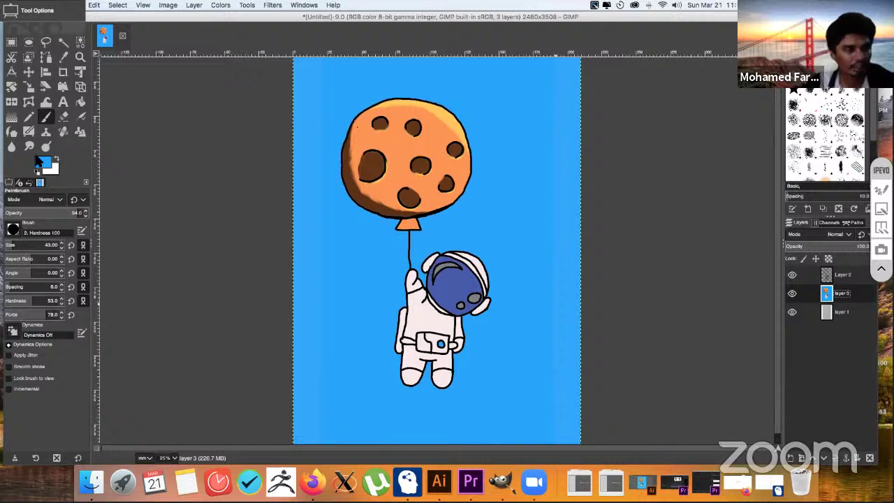
pyautogui.click(42, 166)
pyautogui.click(8, 103)
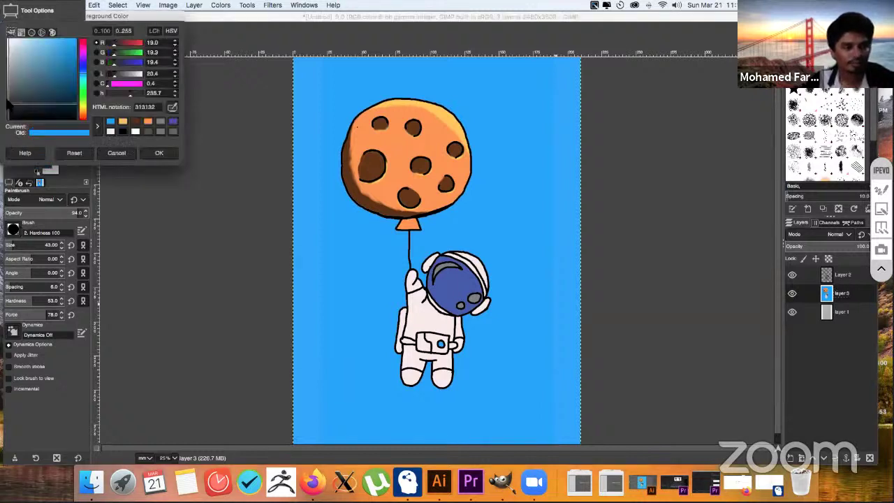
pyautogui.moveTo(8, 104); pyautogui.dragTo(9, 102)
pyautogui.press('z')
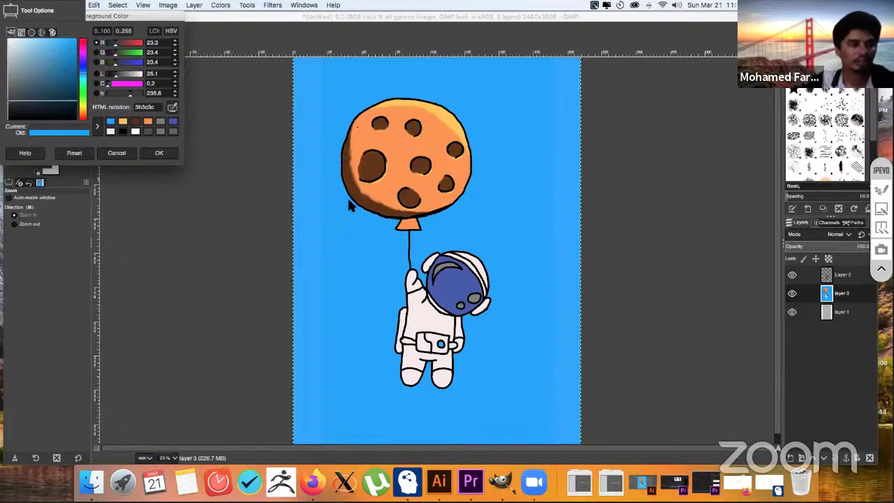
pyautogui.click(6, 80)
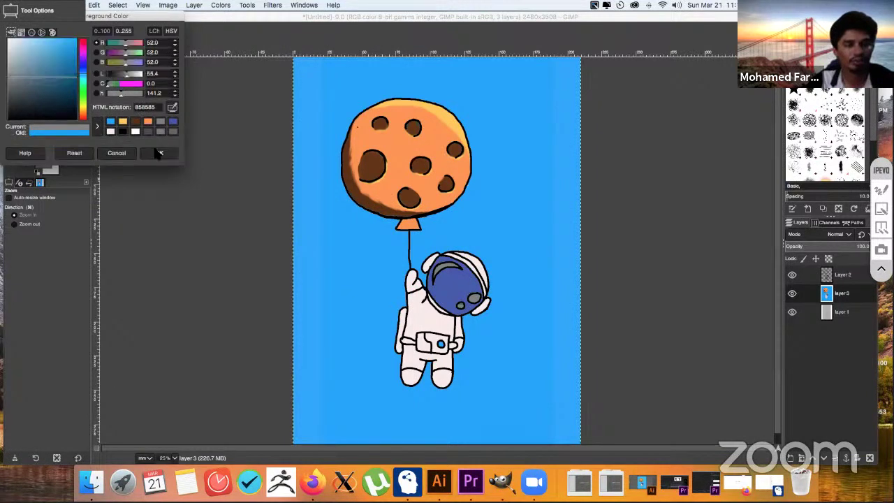
pyautogui.click(156, 151)
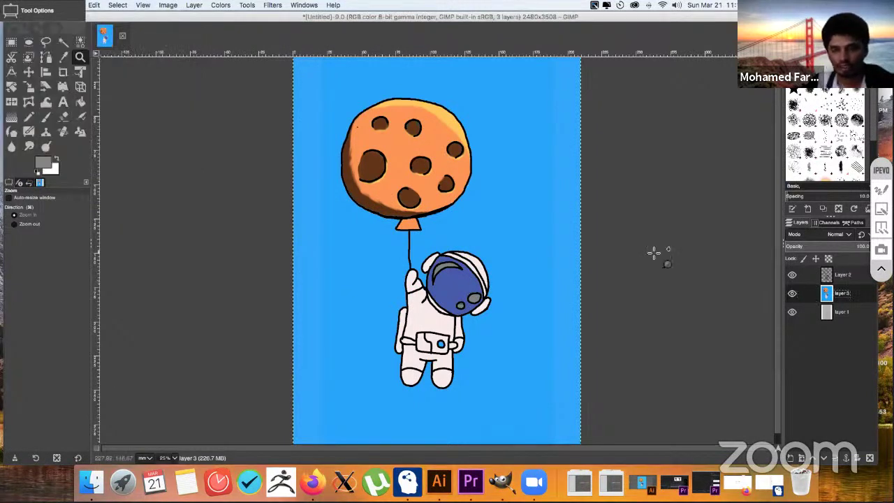
# - Set the Paintbrush size to 9 and frame the astronaut up close for shading
pyautogui.press('d')
pyautogui.press('p')
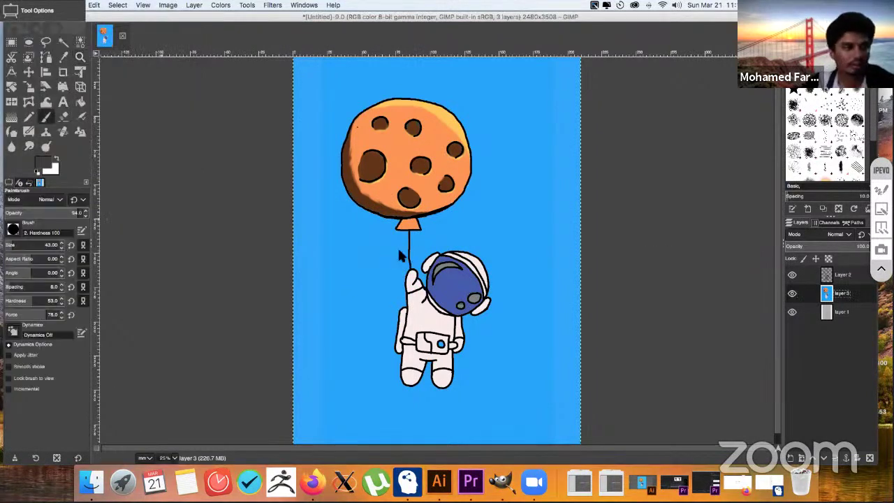
pyautogui.click(13, 241)
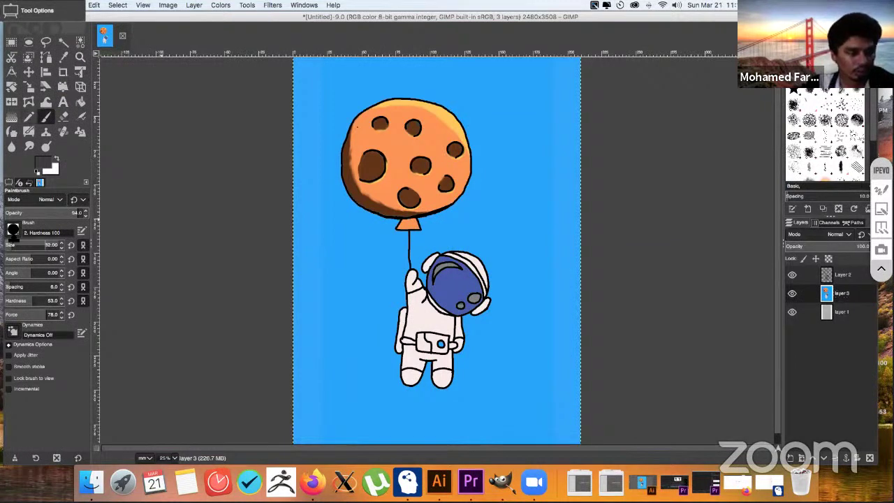
pyautogui.press('z')
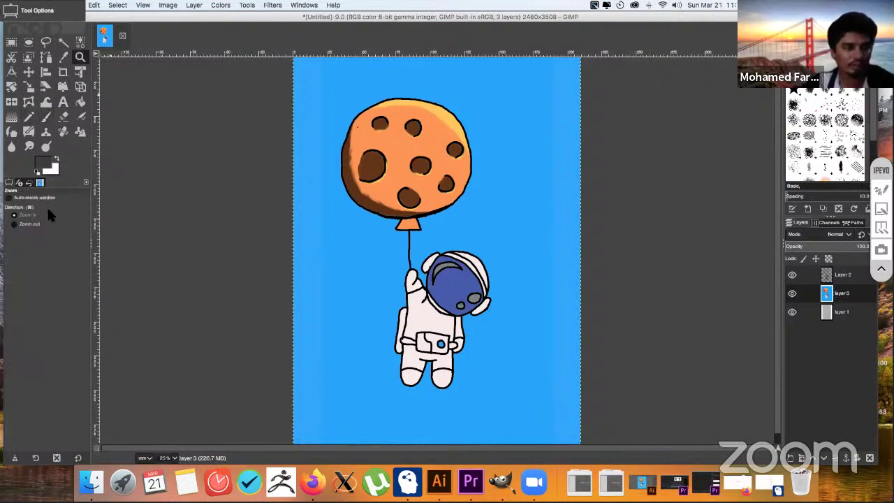
pyautogui.click(395, 302)
pyautogui.click(398, 297)
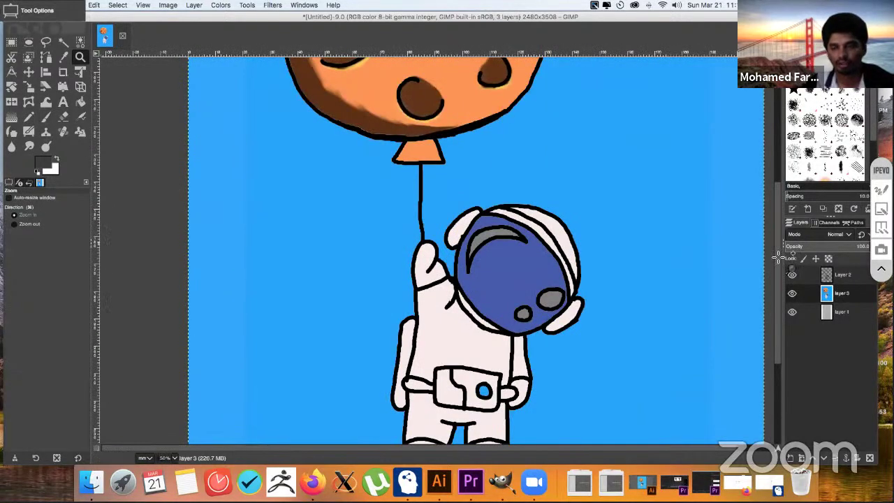
pyautogui.scroll(-2, 775, 283)
pyautogui.scroll(-2, 778, 314)
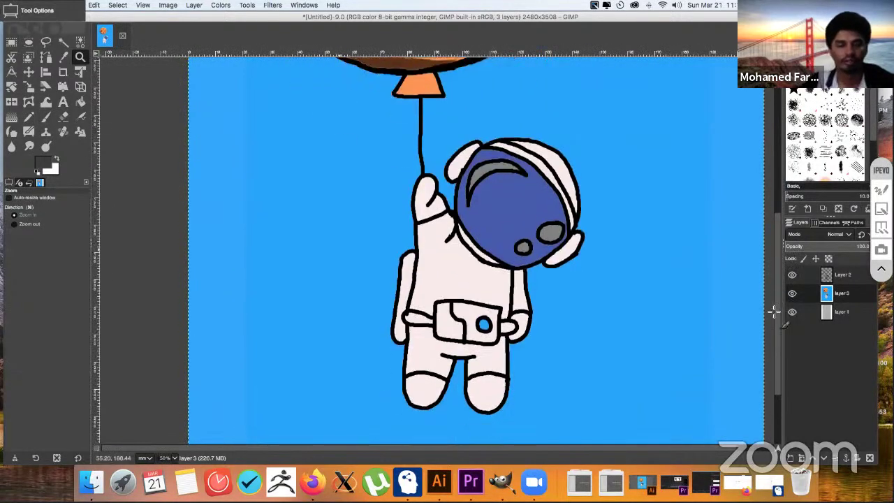
pyautogui.click(46, 117)
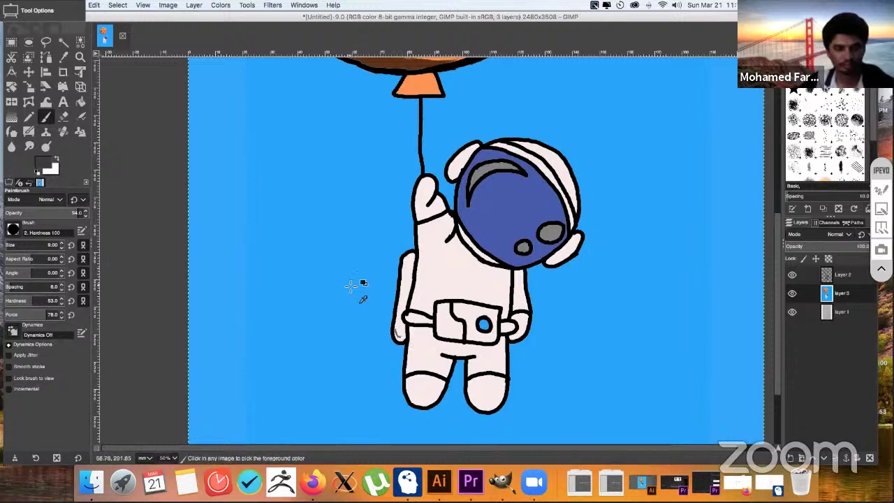
# - Set the foreground color to the neutral gray 8d8d8d
pyautogui.click(47, 165)
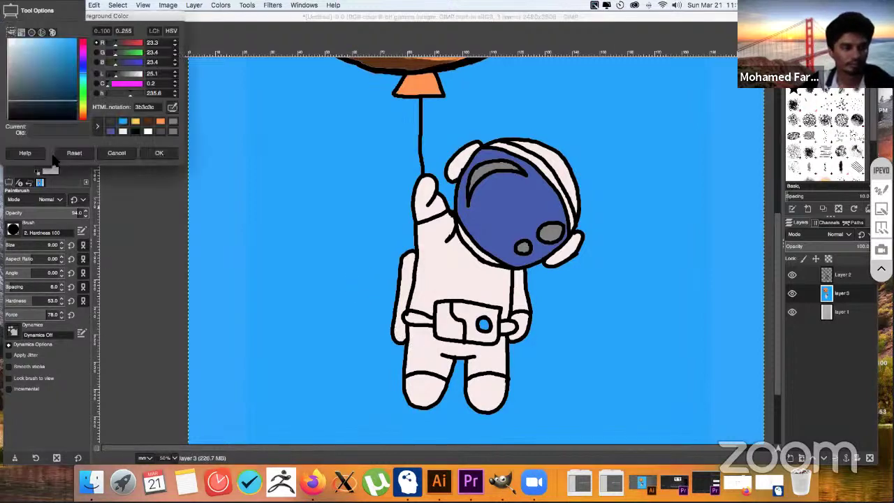
pyautogui.click(8, 70)
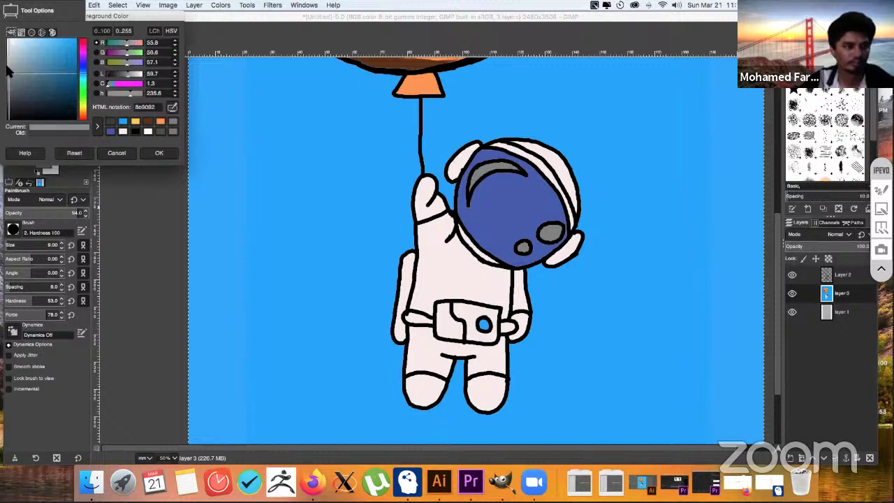
pyautogui.moveTo(9, 70); pyautogui.dragTo(7, 81)
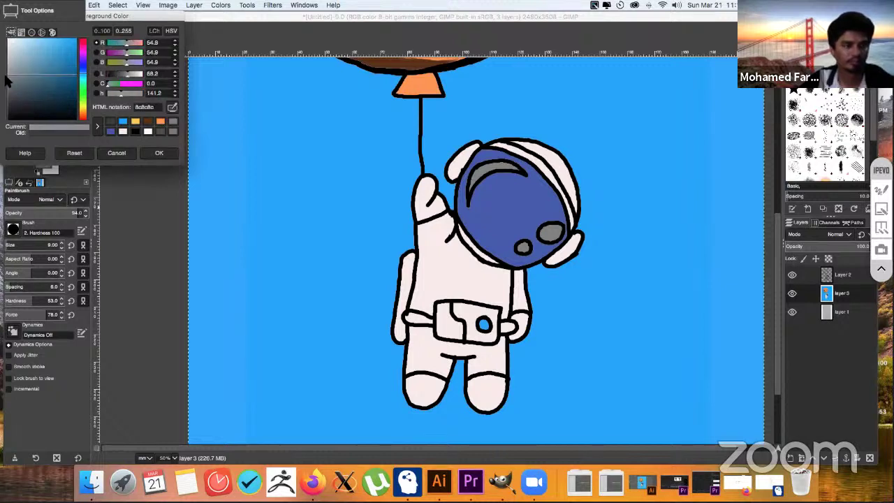
pyautogui.click(8, 76)
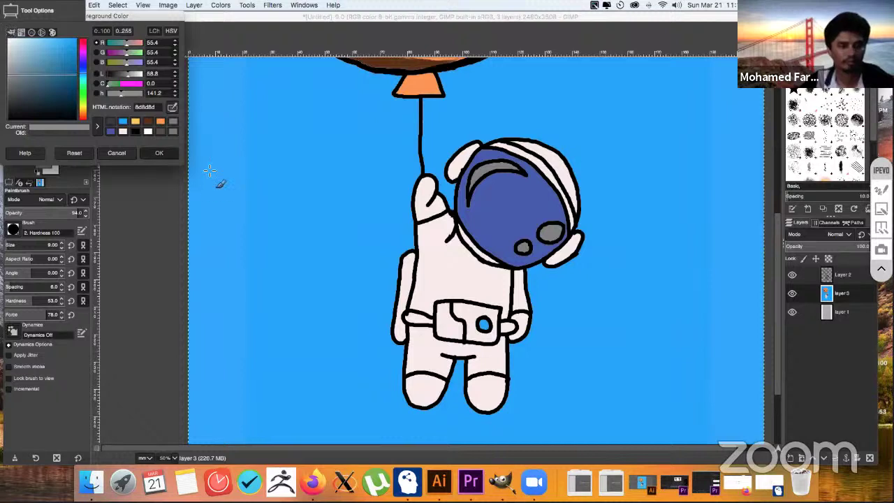
pyautogui.press('Return')
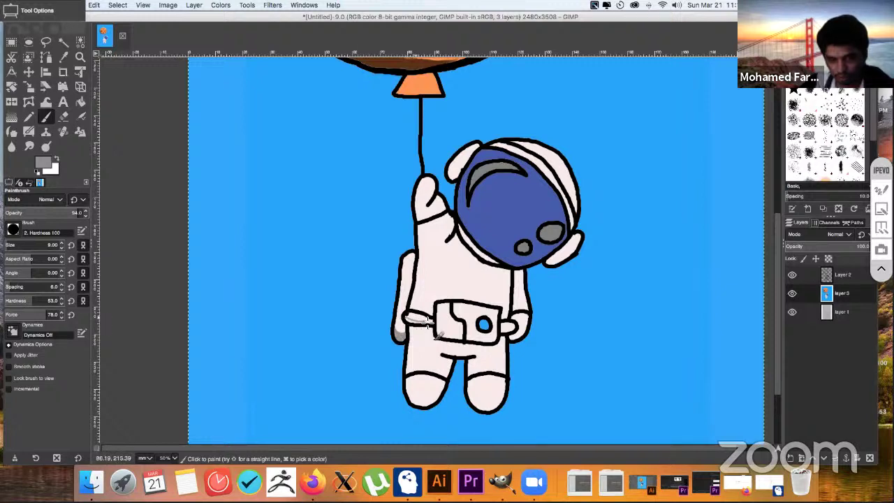
# - Paint gray shading along the astronaut's belt and pouch, and outline the shadow areas on the hips, legs and boots
pyautogui.moveTo(407, 318); pyautogui.dragTo(427, 322)
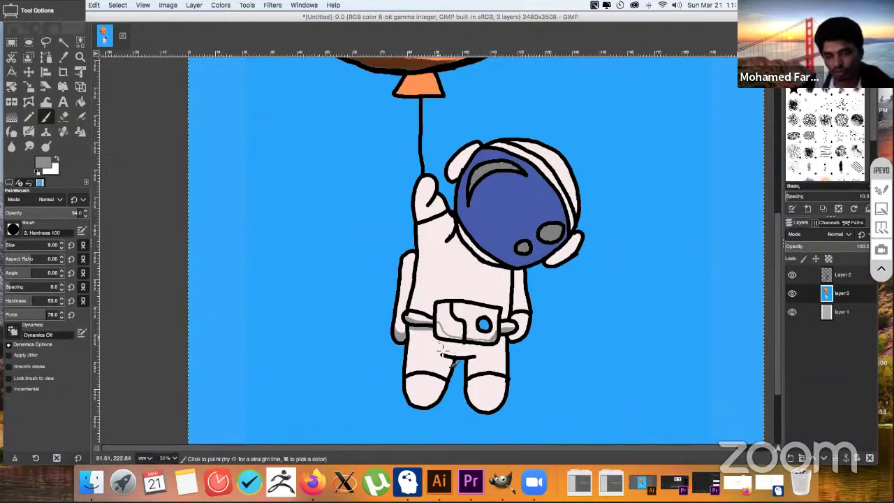
pyautogui.moveTo(436, 339)
pyautogui.mouseDown()
pyautogui.moveTo(442, 372)
pyautogui.moveTo(430, 389)
pyautogui.moveTo(407, 387)
pyautogui.moveTo(441, 379)
pyautogui.mouseUp()
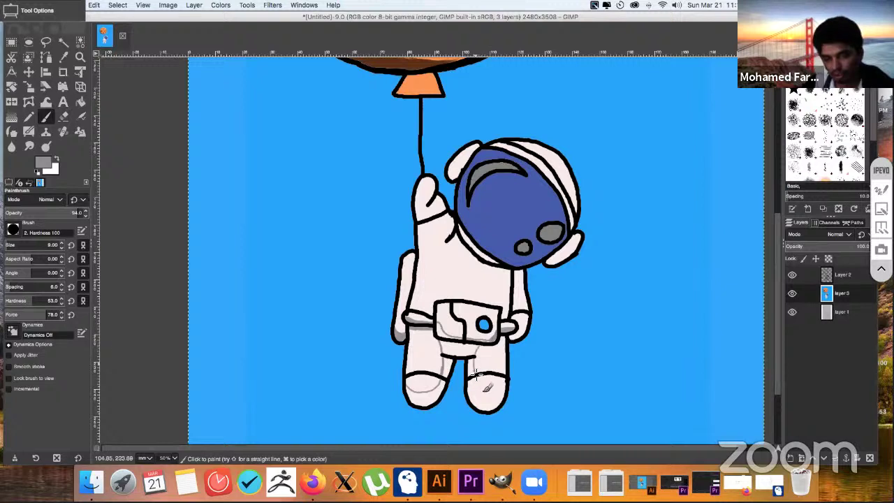
pyautogui.moveTo(476, 375)
pyautogui.mouseDown()
pyautogui.moveTo(488, 385)
pyautogui.moveTo(508, 377)
pyautogui.mouseUp()
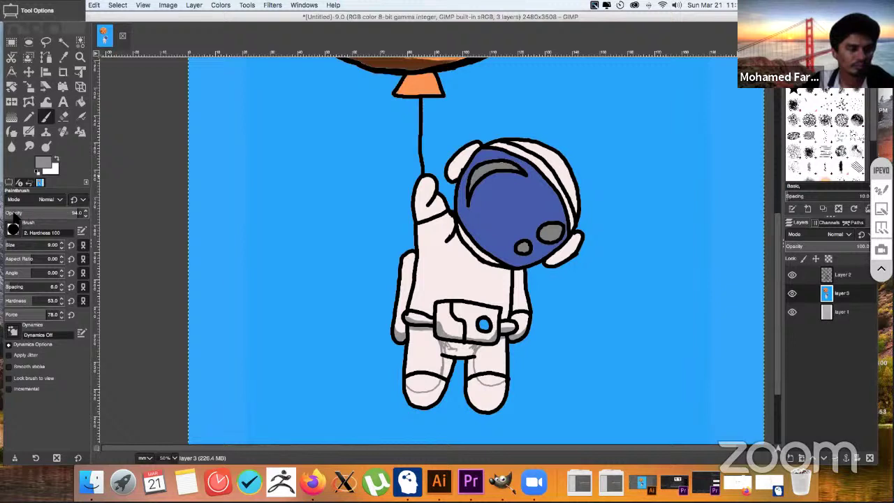
# - Set the Paintbrush size to 12 for filling in the gray shadows
pyautogui.click(16, 244)
pyautogui.click(25, 244)
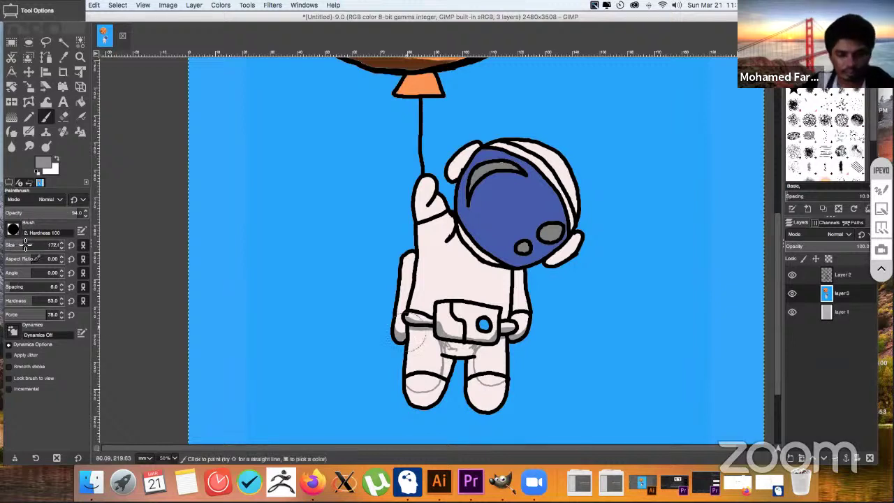
pyautogui.click(9, 245)
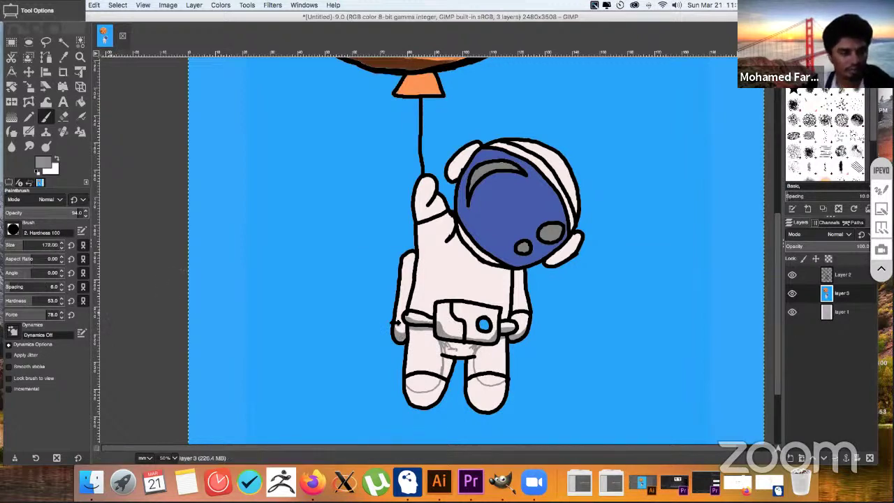
pyautogui.click(18, 245)
pyautogui.moveTo(17, 243); pyautogui.dragTo(8, 244)
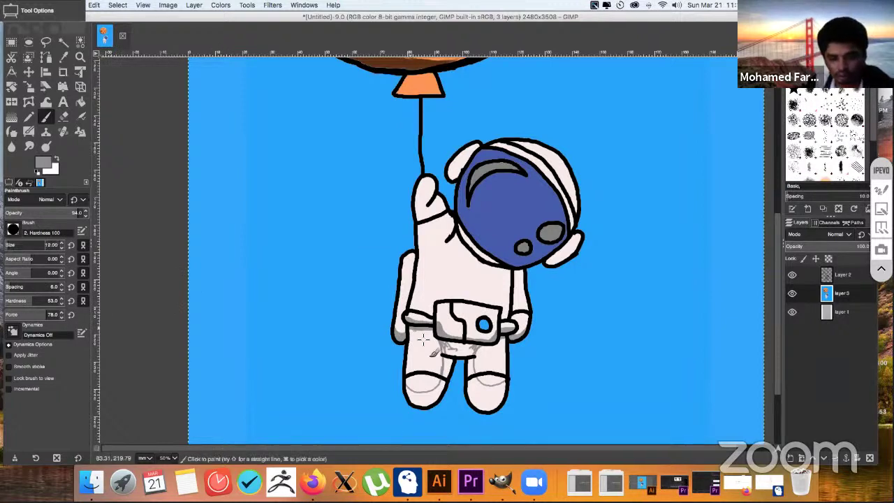
# - Fill the outlined shadow areas on the hips, legs and boots with gray, and shade the raised arm and the chest below the helmet
pyautogui.moveTo(455, 345)
pyautogui.mouseDown()
pyautogui.moveTo(473, 349)
pyautogui.moveTo(450, 357)
pyautogui.moveTo(448, 368)
pyautogui.moveTo(444, 350)
pyautogui.moveTo(452, 359)
pyautogui.moveTo(446, 349)
pyautogui.moveTo(464, 349)
pyautogui.moveTo(446, 349)
pyautogui.moveTo(478, 373)
pyautogui.moveTo(462, 353)
pyautogui.moveTo(474, 349)
pyautogui.moveTo(481, 381)
pyautogui.moveTo(467, 362)
pyautogui.moveTo(483, 380)
pyautogui.moveTo(473, 358)
pyautogui.moveTo(471, 381)
pyautogui.moveTo(482, 386)
pyautogui.moveTo(469, 385)
pyautogui.moveTo(472, 401)
pyautogui.moveTo(478, 392)
pyautogui.moveTo(490, 401)
pyautogui.moveTo(482, 386)
pyautogui.moveTo(505, 389)
pyautogui.moveTo(505, 403)
pyautogui.moveTo(482, 389)
pyautogui.moveTo(479, 409)
pyautogui.moveTo(490, 395)
pyautogui.moveTo(505, 409)
pyautogui.moveTo(500, 392)
pyautogui.moveTo(495, 412)
pyautogui.moveTo(482, 392)
pyautogui.moveTo(500, 399)
pyautogui.moveTo(489, 412)
pyautogui.moveTo(507, 387)
pyautogui.moveTo(493, 409)
pyautogui.mouseUp()
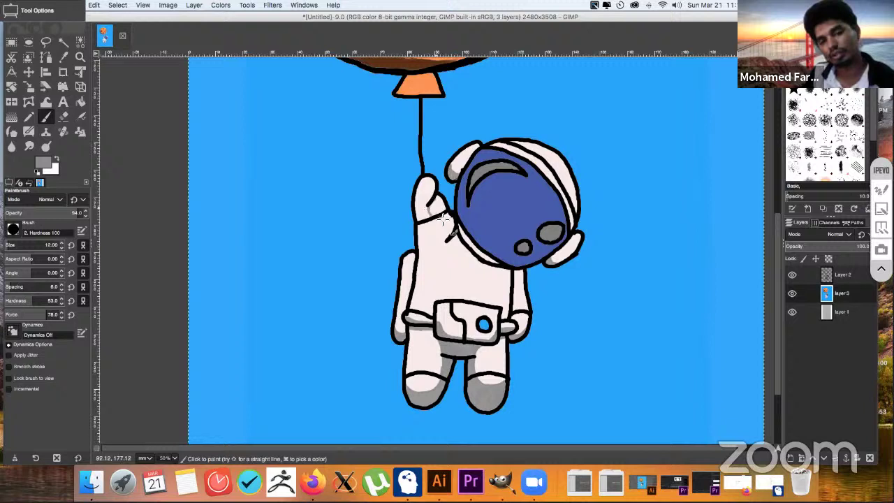
pyautogui.moveTo(451, 228)
pyautogui.mouseDown()
pyautogui.moveTo(462, 262)
pyautogui.moveTo(507, 271)
pyautogui.mouseUp()
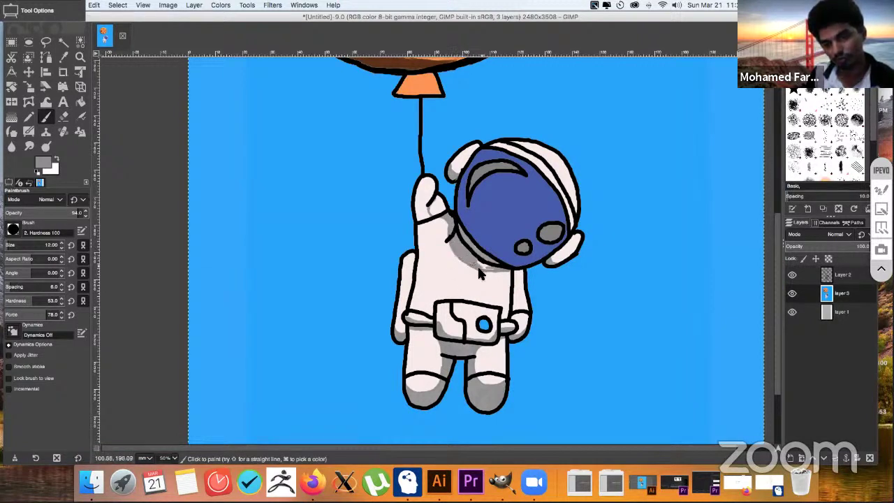
pyautogui.click(481, 266)
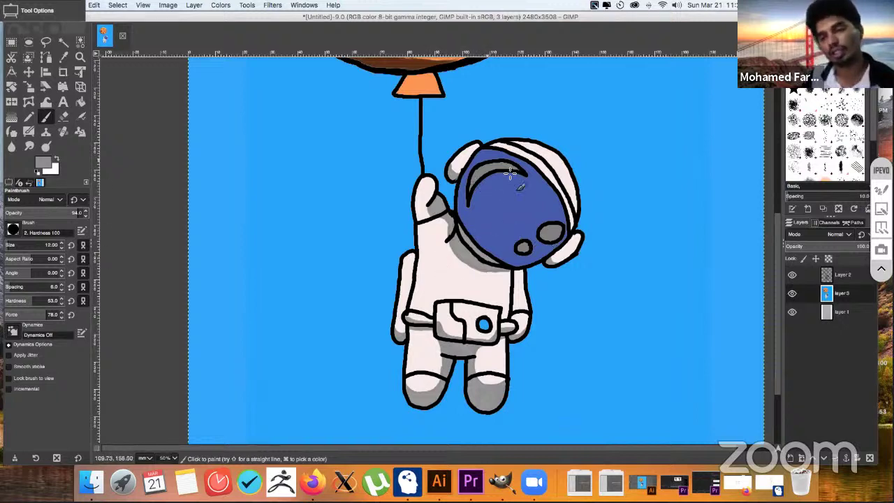
# - Hide layer 3 and erase the crescent highlight's outline inside the helmet visor on Layer 2 with the Eraser
pyautogui.click(841, 293)
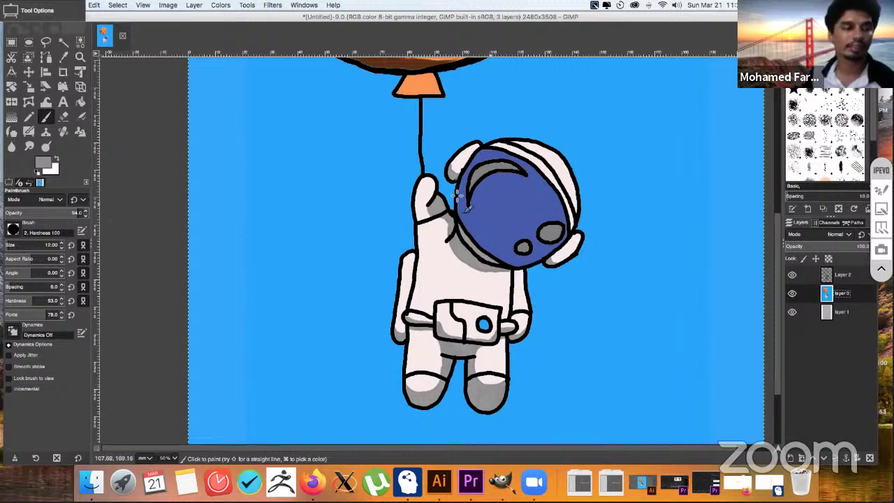
pyautogui.press('d')
pyautogui.press('[')
pyautogui.press('[')
pyautogui.press('[')
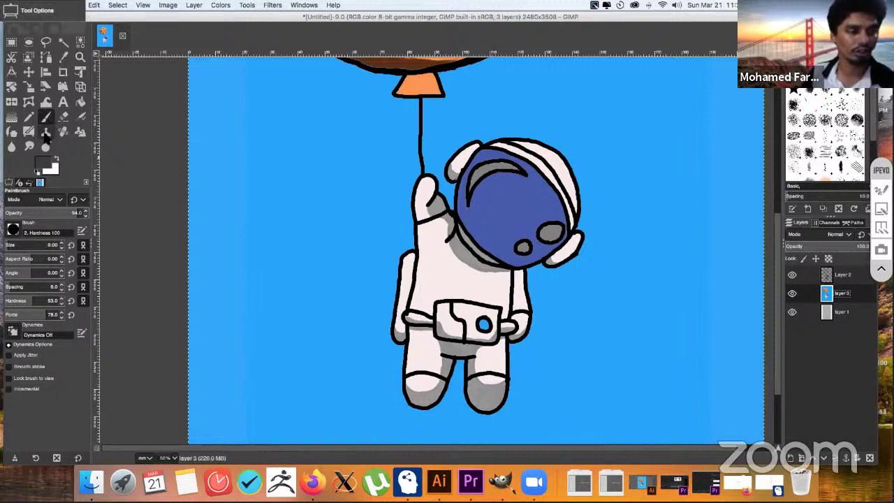
pyautogui.click(63, 117)
pyautogui.click(844, 277)
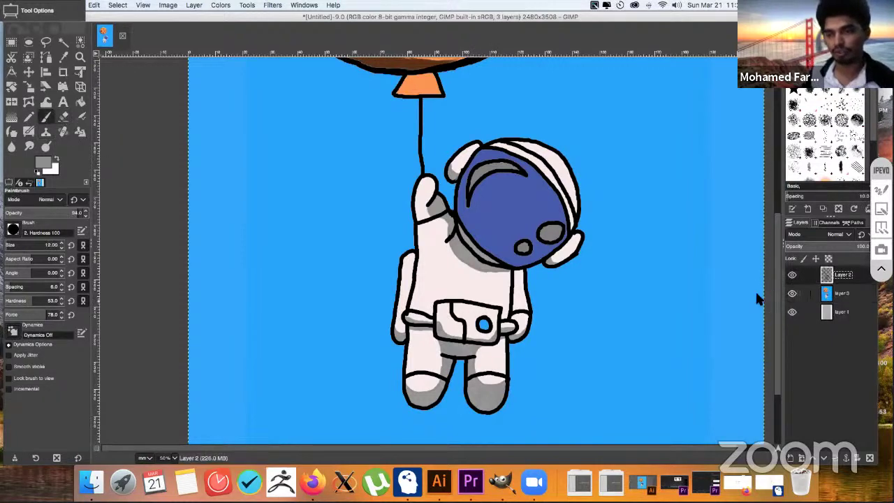
pyautogui.click(791, 294)
pyautogui.moveTo(480, 184); pyautogui.dragTo(486, 179)
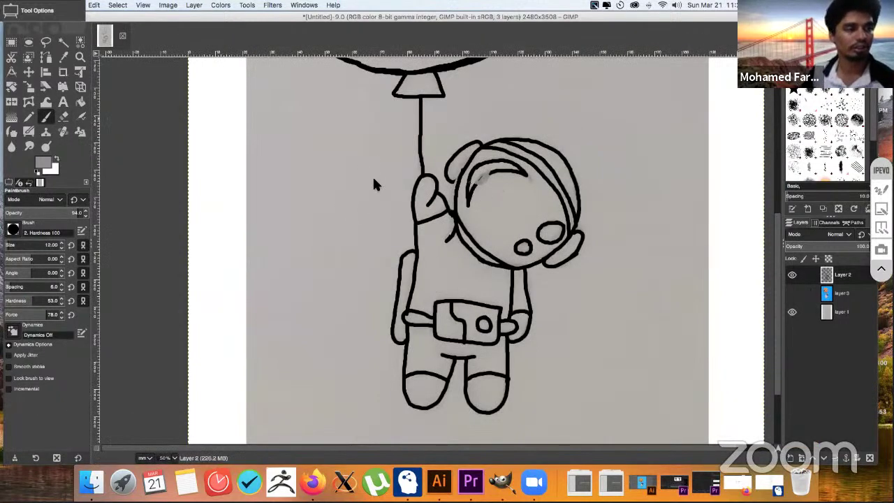
pyautogui.click(63, 117)
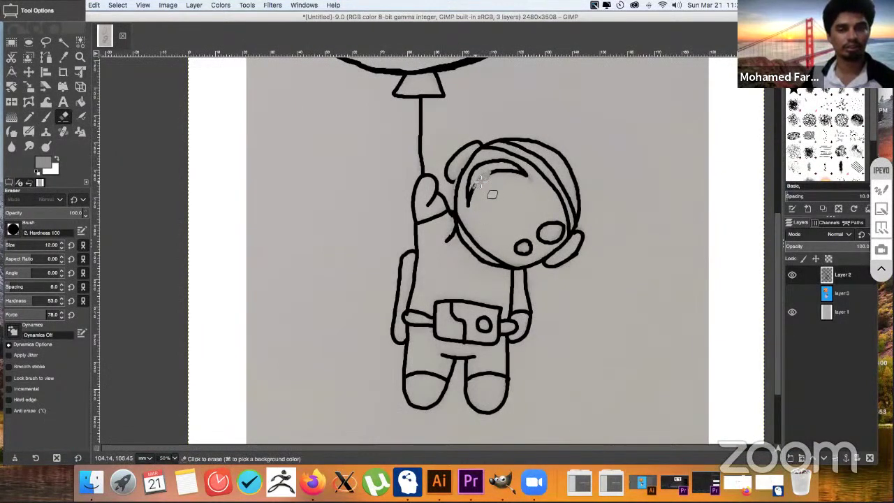
pyautogui.moveTo(469, 182)
pyautogui.mouseDown()
pyautogui.moveTo(466, 206)
pyautogui.moveTo(473, 175)
pyautogui.mouseUp()
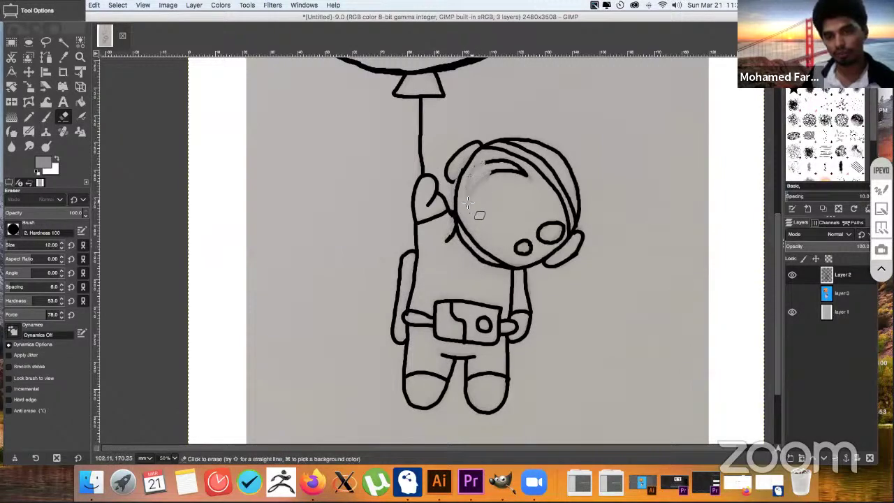
pyautogui.moveTo(497, 175)
pyautogui.mouseDown()
pyautogui.moveTo(528, 178)
pyautogui.moveTo(505, 163)
pyautogui.moveTo(517, 164)
pyautogui.moveTo(476, 186)
pyautogui.mouseUp()
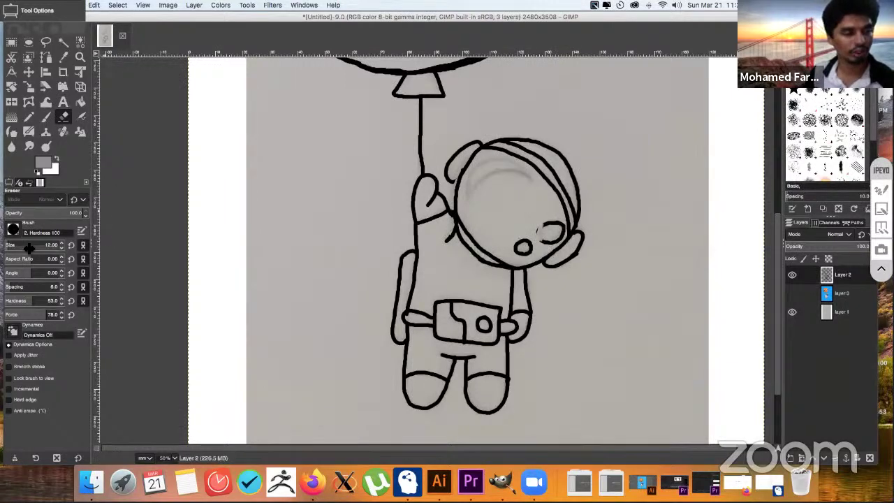
# - Erase the two small visor circles on Layer 2 with the Eraser at size 85, and make layer 3 visible and active
pyautogui.moveTo(29, 247); pyautogui.dragTo(64, 261)
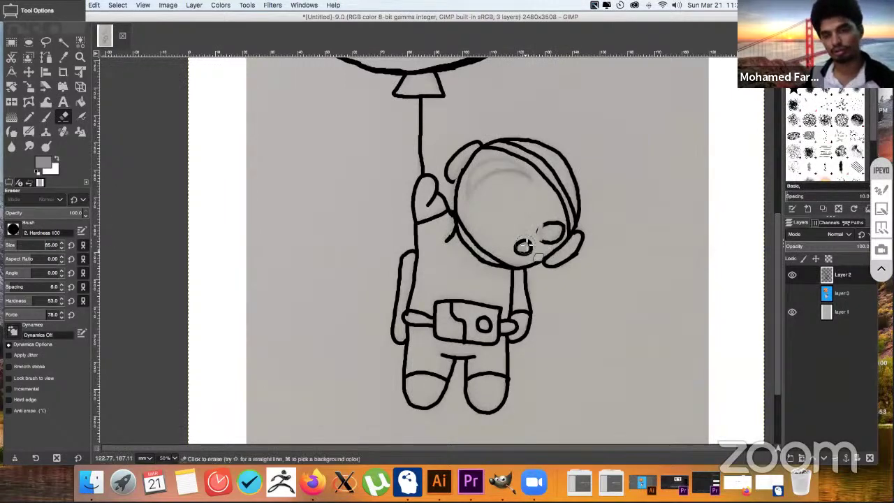
pyautogui.moveTo(523, 244)
pyautogui.mouseDown()
pyautogui.moveTo(538, 255)
pyautogui.moveTo(525, 244)
pyautogui.moveTo(553, 223)
pyautogui.moveTo(562, 241)
pyautogui.moveTo(566, 233)
pyautogui.moveTo(538, 246)
pyautogui.mouseUp()
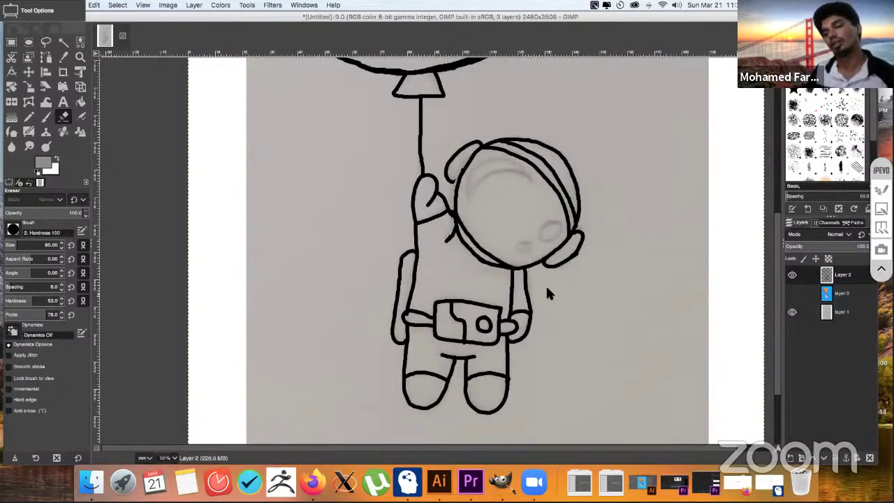
pyautogui.click(791, 293)
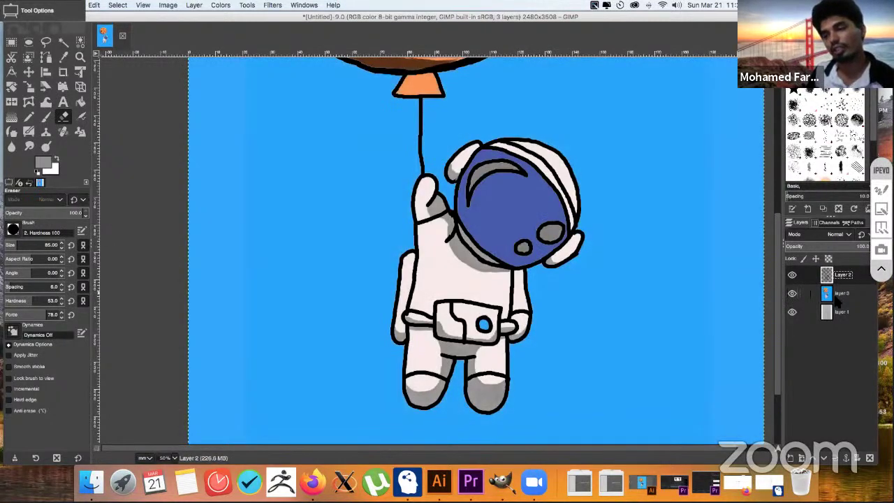
pyautogui.click(838, 297)
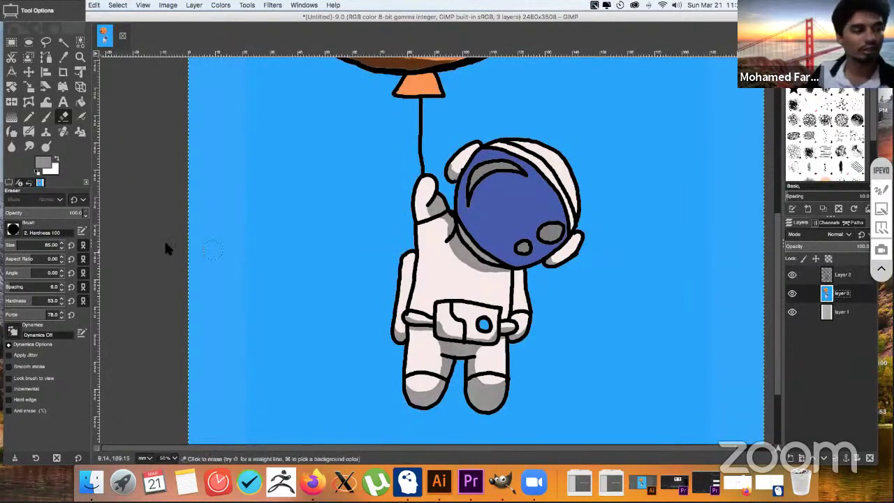
# - Try to blend the visor crescent's black outline into its gray fill using the Smudge tool at size 25
pyautogui.click(30, 147)
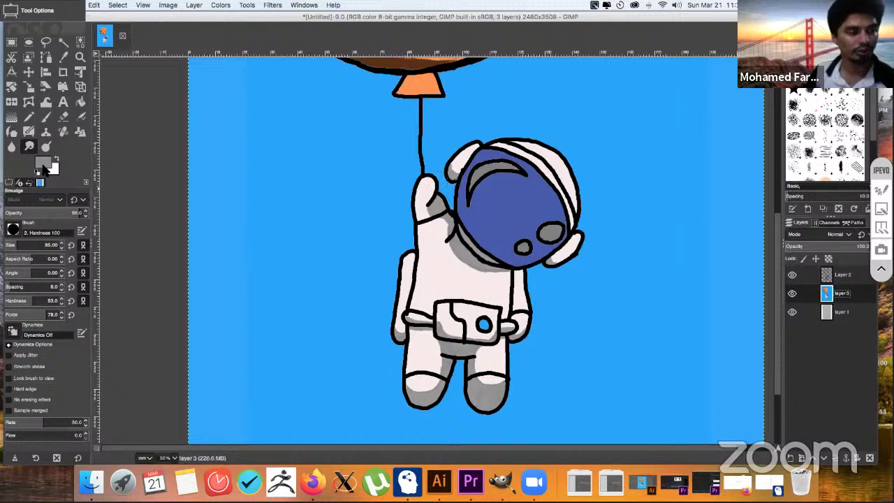
pyautogui.click(12, 245)
pyautogui.click(10, 244)
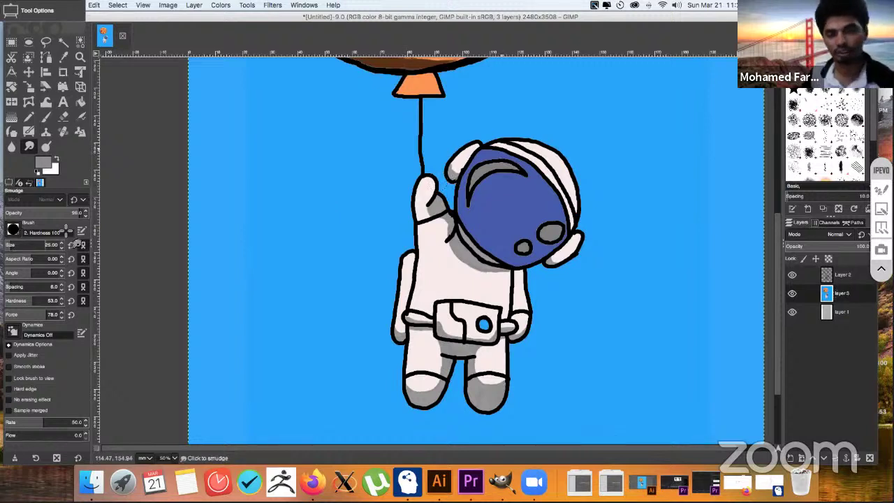
pyautogui.moveTo(487, 171)
pyautogui.mouseDown()
pyautogui.moveTo(471, 189)
pyautogui.moveTo(500, 171)
pyautogui.moveTo(480, 170)
pyautogui.moveTo(513, 168)
pyautogui.mouseUp()
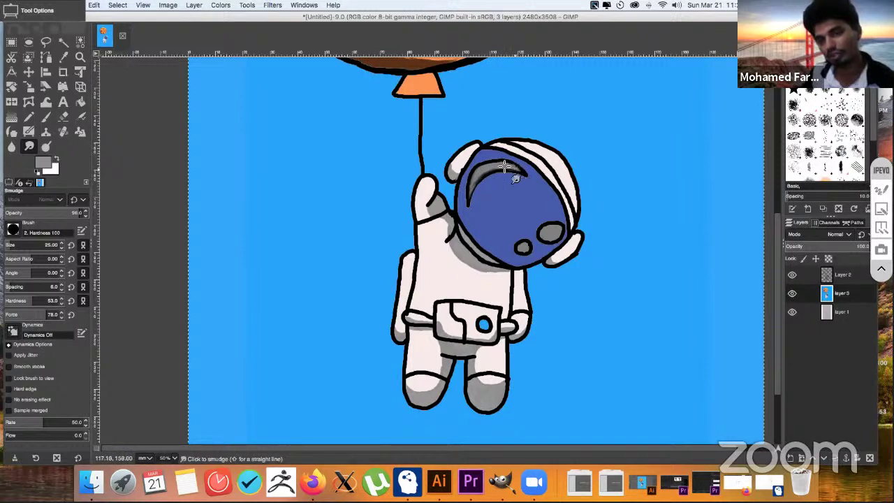
pyautogui.hotkey('shift', 'e')
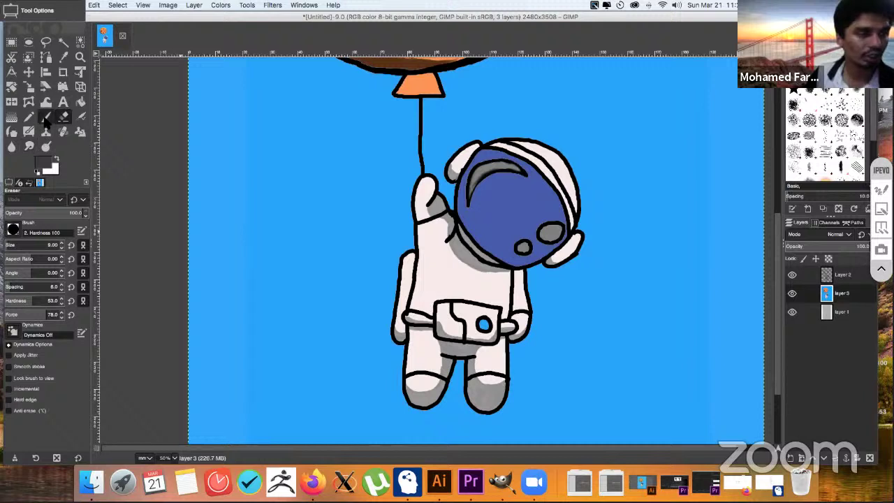
pyautogui.click(45, 119)
pyautogui.click(45, 163)
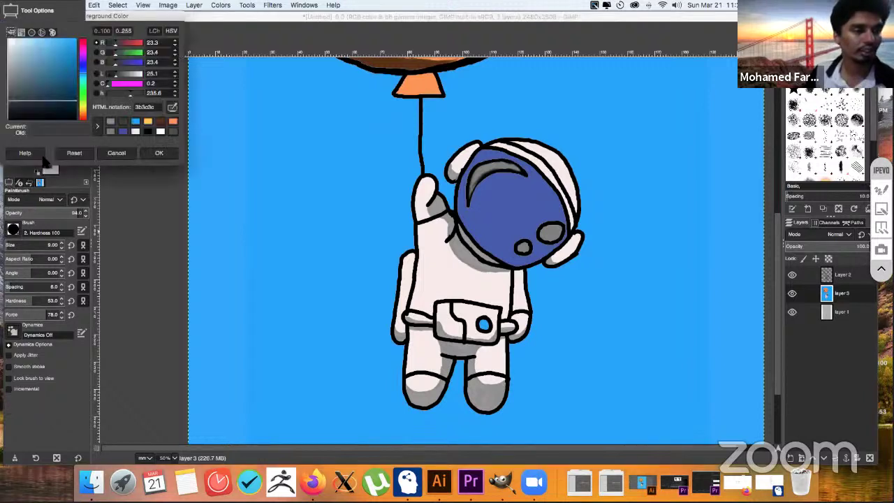
pyautogui.click(154, 155)
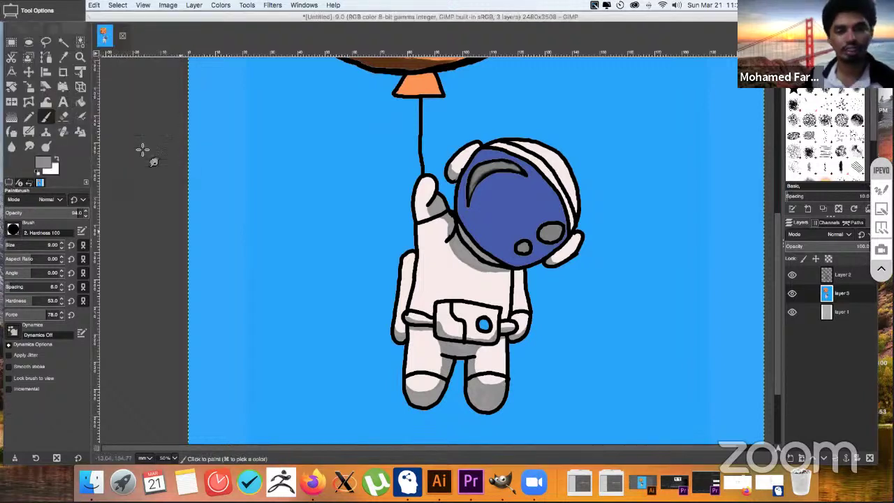
pyautogui.press('s')
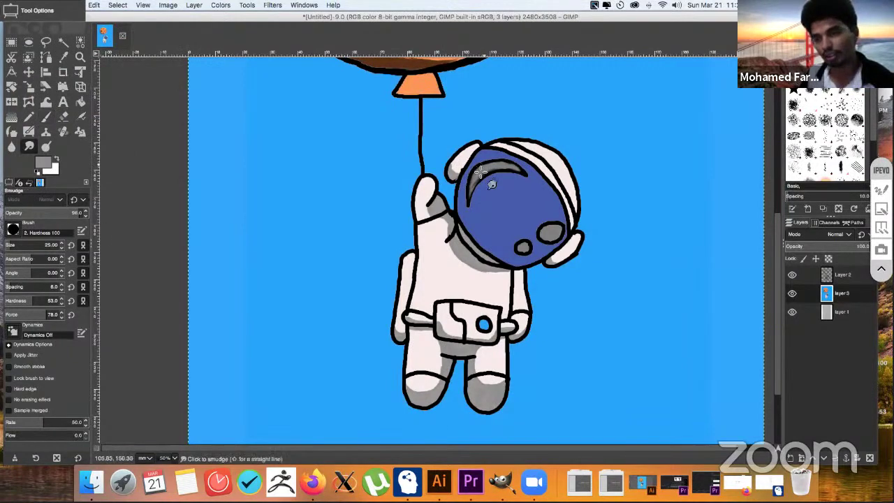
pyautogui.press('p')
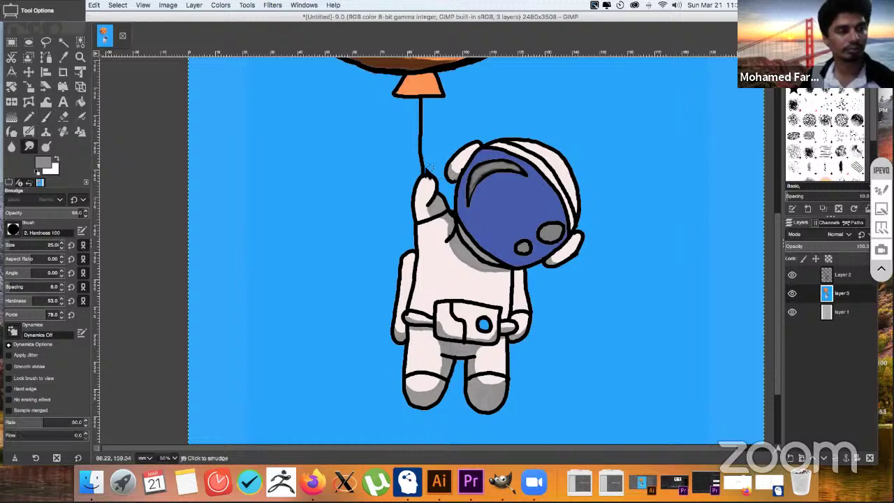
pyautogui.press('s')
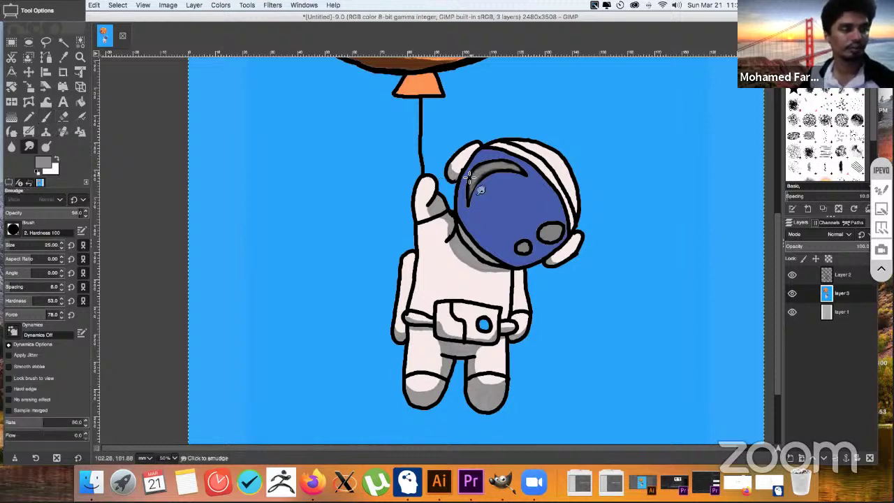
# - Paint gray over the black outline of the visor's crescent highlight with the Paintbrush at size 25
pyautogui.press('p')
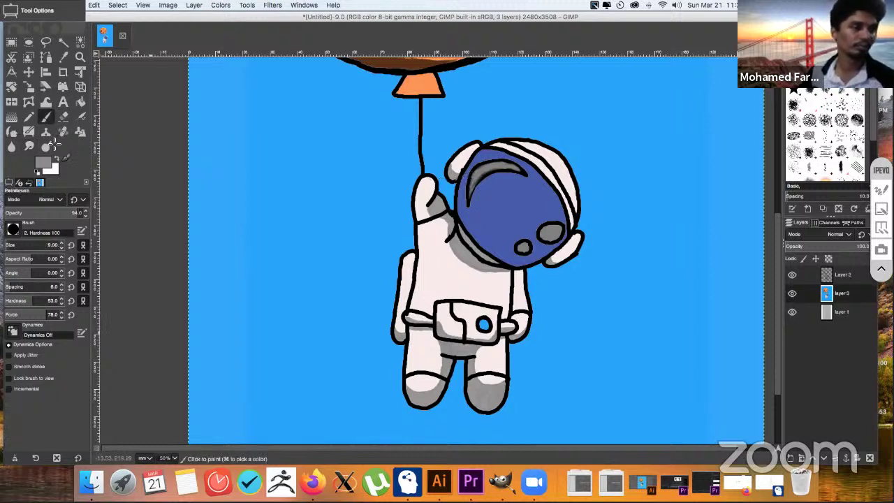
pyautogui.click(473, 176)
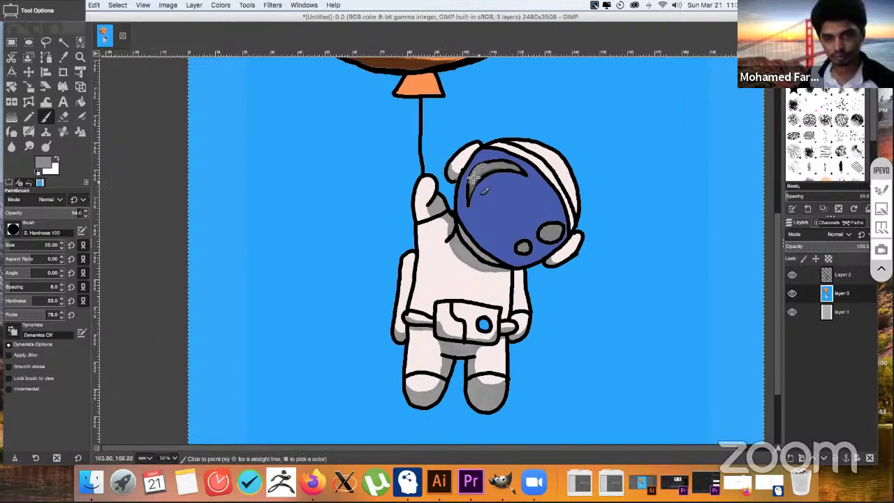
pyautogui.moveTo(472, 176)
pyautogui.mouseDown()
pyautogui.moveTo(471, 187)
pyautogui.moveTo(486, 176)
pyautogui.mouseUp()
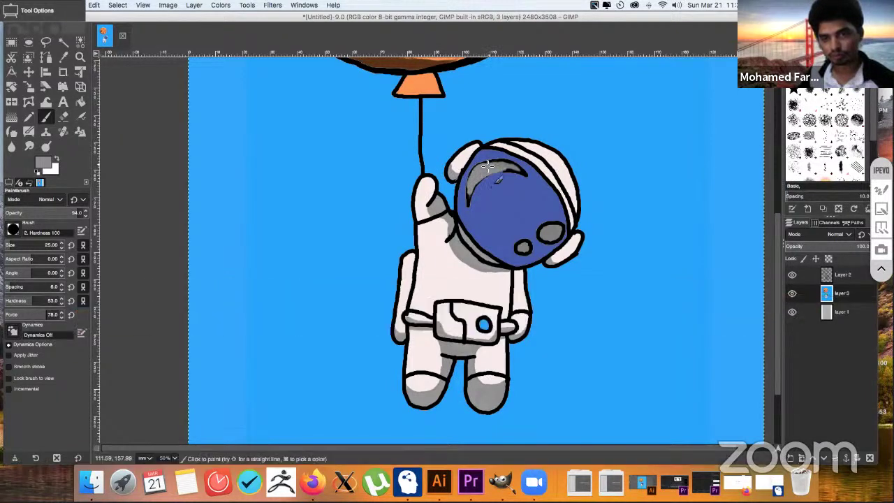
pyautogui.moveTo(489, 165); pyautogui.dragTo(525, 174)
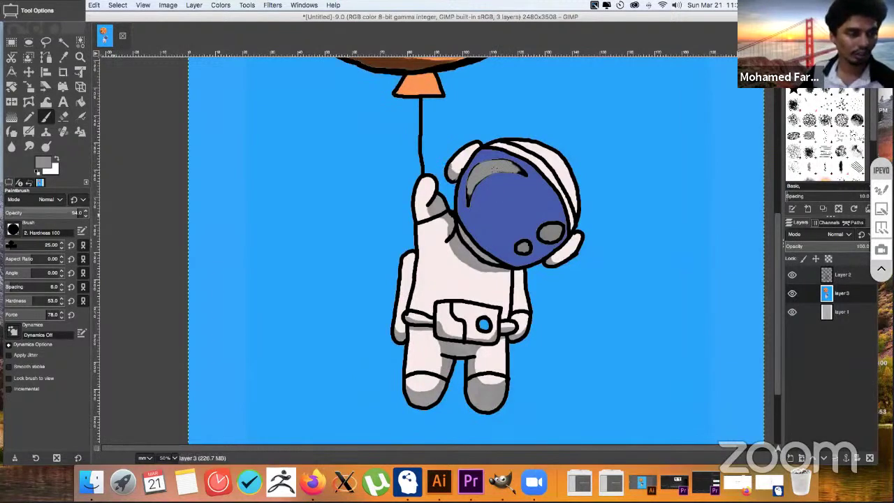
# - Set the Paintbrush size to 6 and cover the remaining black along the crescent's tips and edges with gray
pyautogui.click(9, 246)
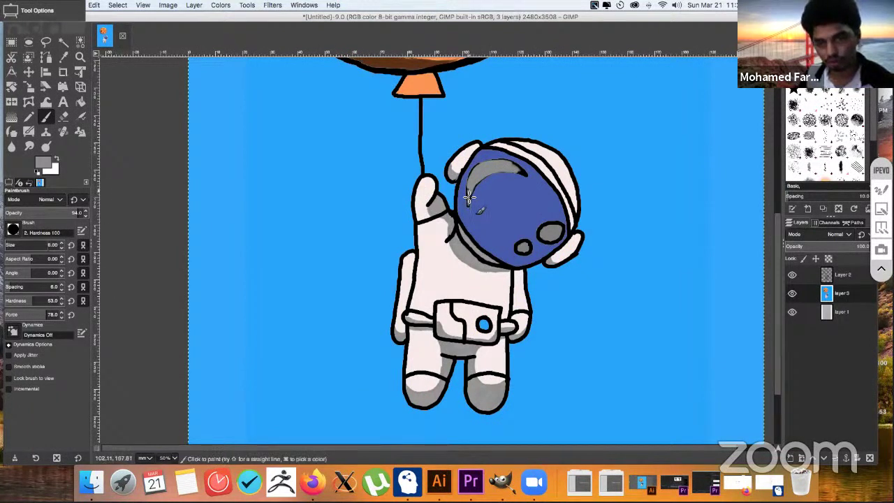
pyautogui.moveTo(467, 199); pyautogui.dragTo(468, 207)
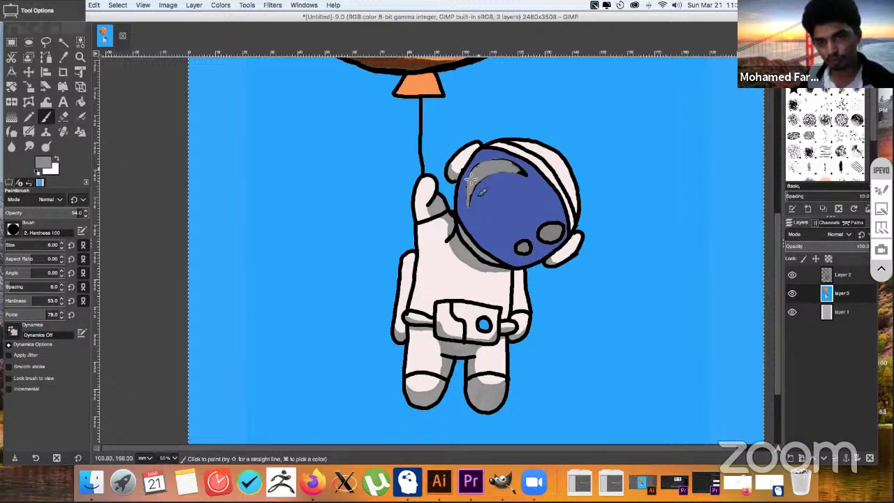
pyautogui.click(481, 166)
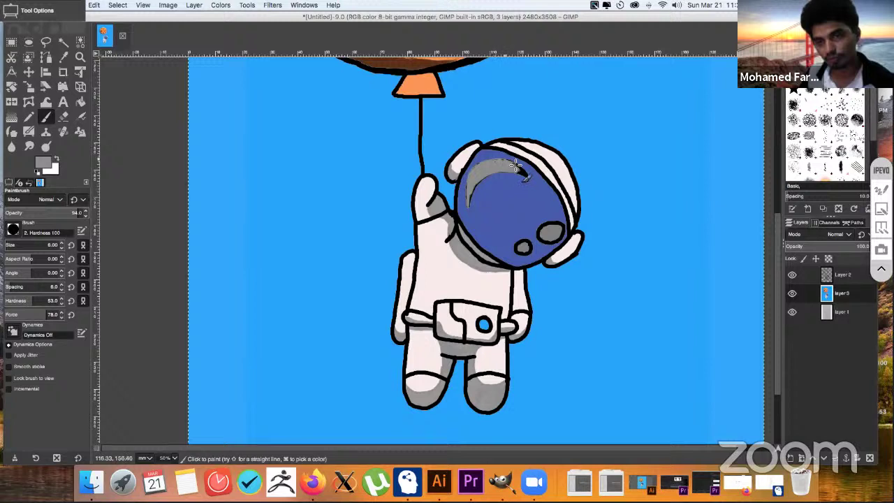
pyautogui.moveTo(518, 165); pyautogui.dragTo(528, 177)
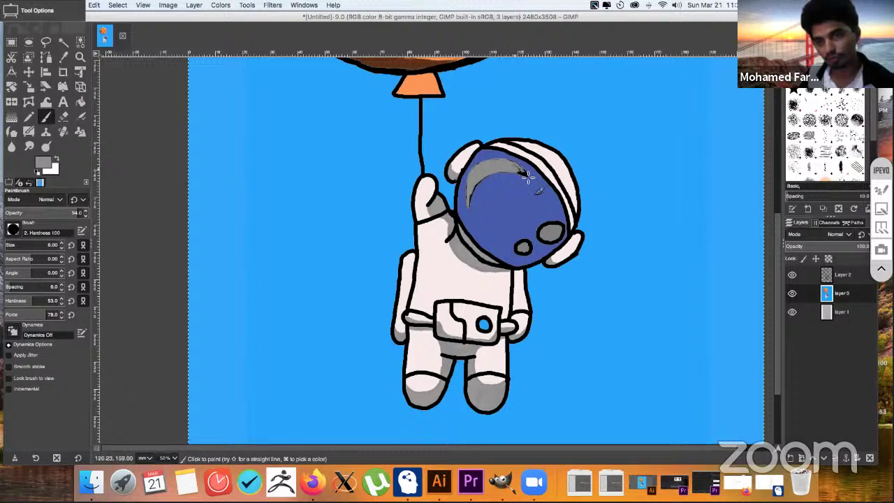
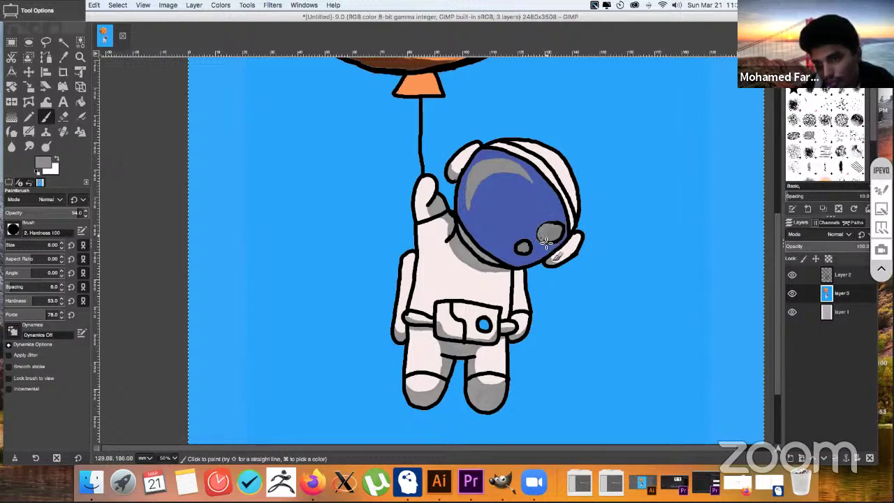
# - Paint gray over the black outlines of the visor's two small circles with the Paintbrush
pyautogui.moveTo(550, 242); pyautogui.dragTo(562, 224)
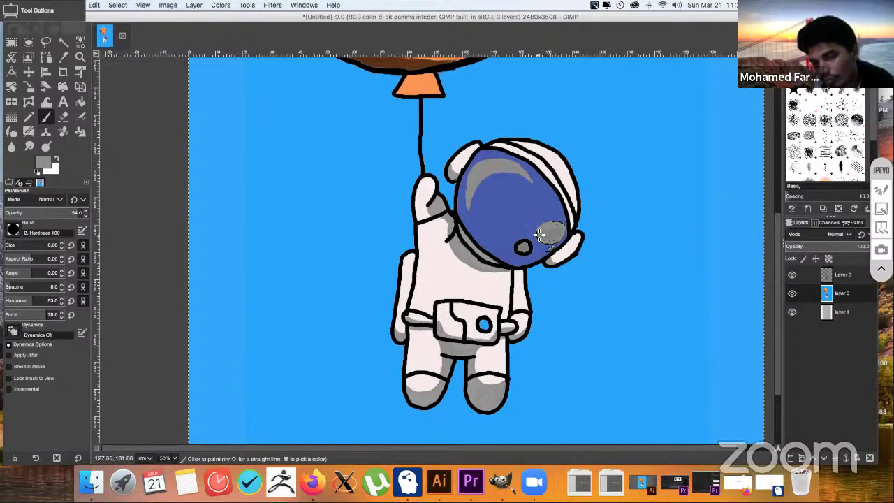
pyautogui.moveTo(540, 241)
pyautogui.mouseDown()
pyautogui.moveTo(562, 256)
pyautogui.moveTo(550, 240)
pyautogui.mouseUp()
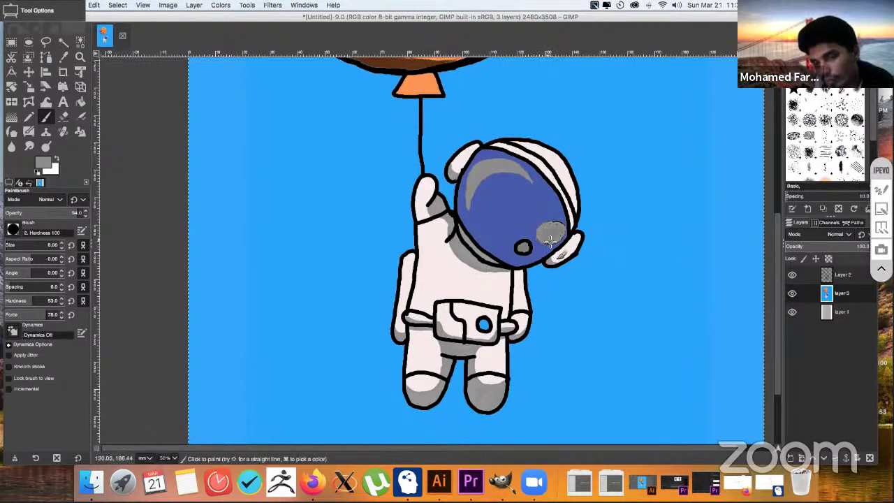
pyautogui.press('super+z')
pyautogui.press('super+z')
pyautogui.press('super+z')
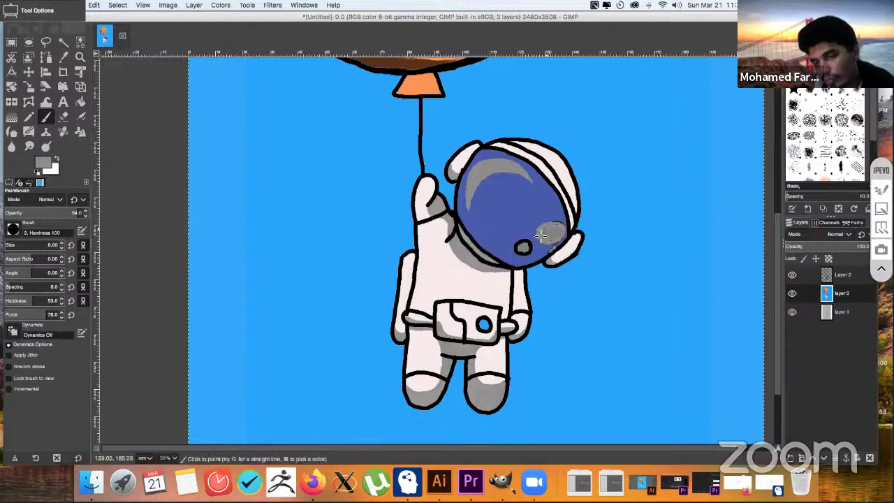
pyautogui.moveTo(541, 236)
pyautogui.mouseDown()
pyautogui.moveTo(554, 224)
pyautogui.moveTo(546, 224)
pyautogui.moveTo(562, 224)
pyautogui.moveTo(561, 241)
pyautogui.moveTo(544, 241)
pyautogui.moveTo(544, 227)
pyautogui.moveTo(548, 235)
pyautogui.mouseUp()
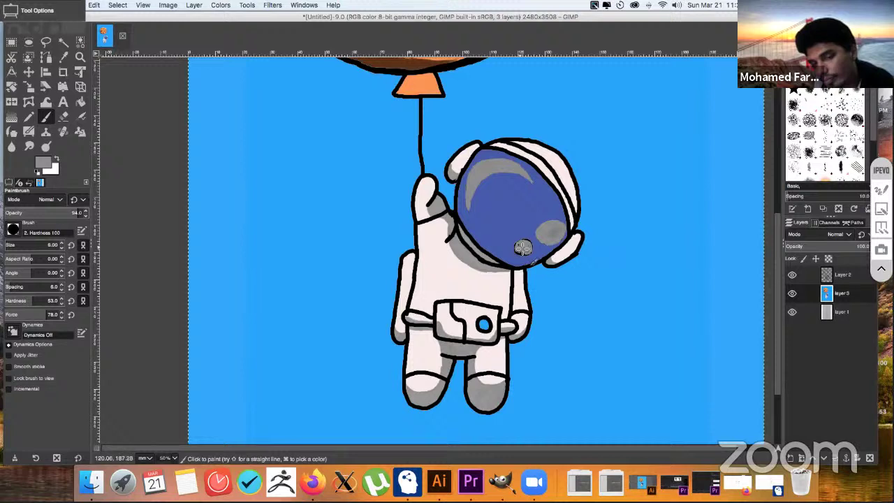
pyautogui.click(523, 248)
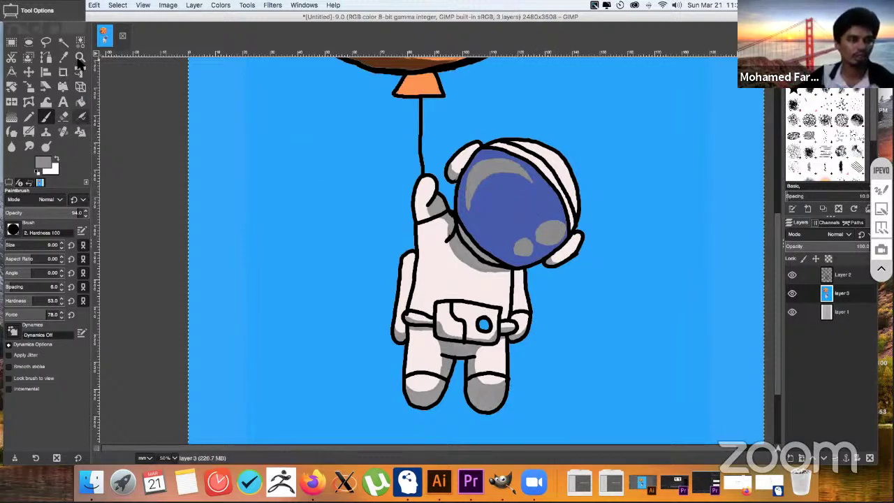
# - Zoom out to examine the entire colored drawing, from the moon balloon down to the astronaut's feet
pyautogui.press('z')
pyautogui.click(34, 223)
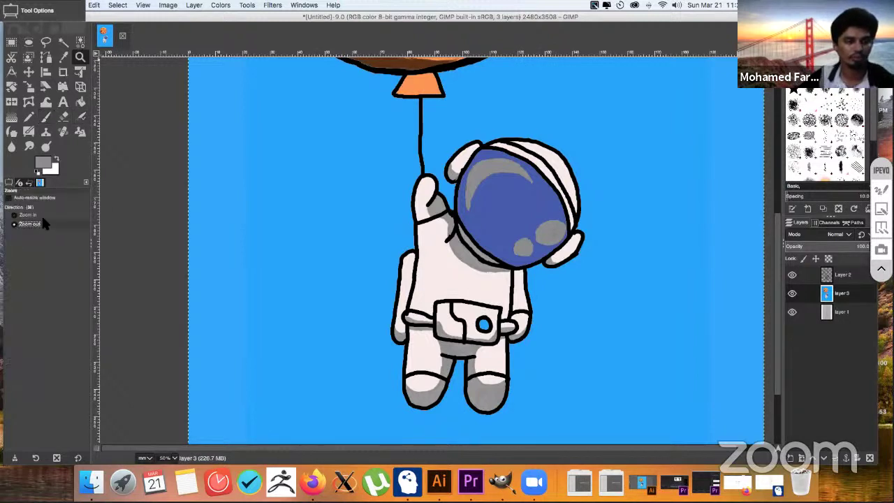
pyautogui.click(353, 213)
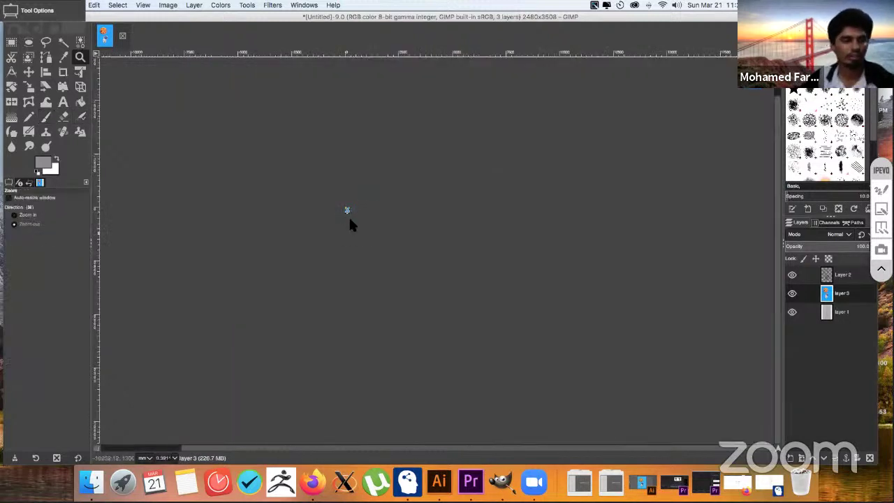
pyautogui.click(25, 215)
pyautogui.click(325, 207)
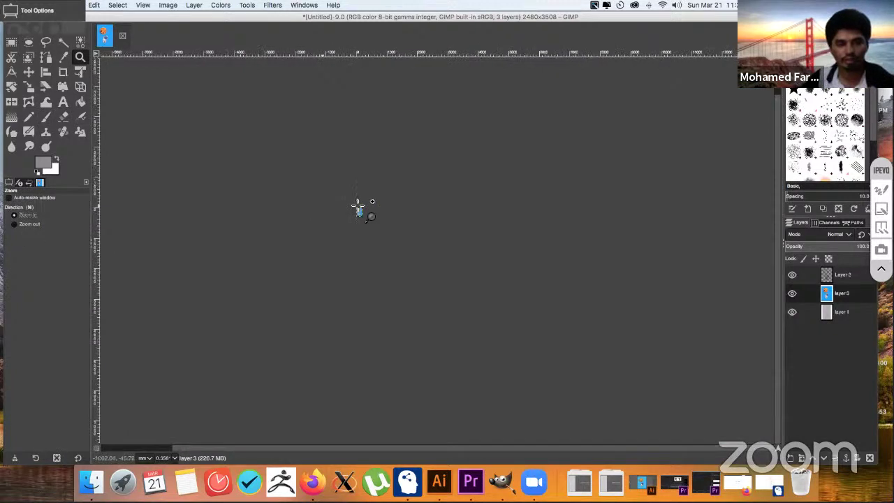
pyautogui.moveTo(406, 184); pyautogui.dragTo(405, 187)
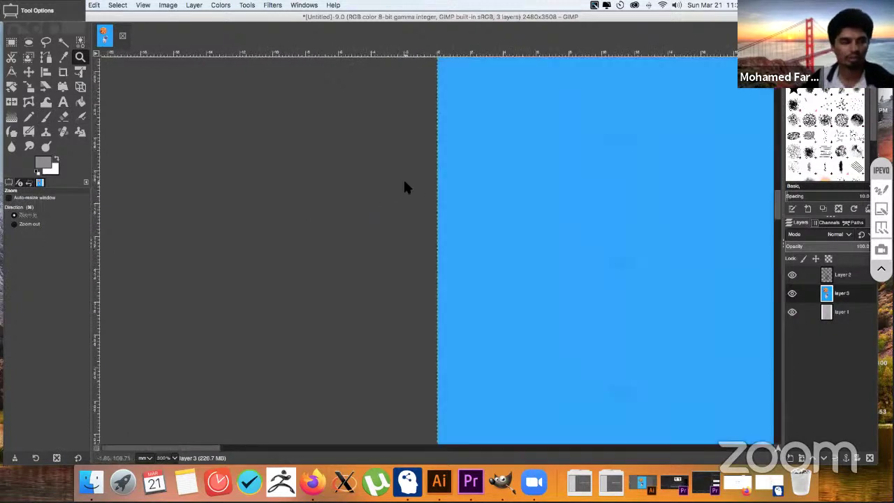
pyautogui.click(29, 224)
pyautogui.click(385, 266)
pyautogui.moveTo(344, 251); pyautogui.dragTo(344, 252)
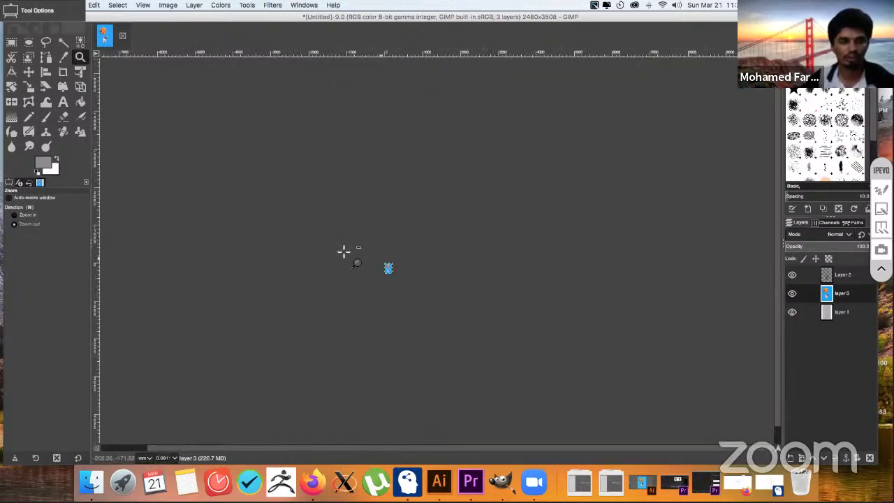
pyautogui.click(54, 215)
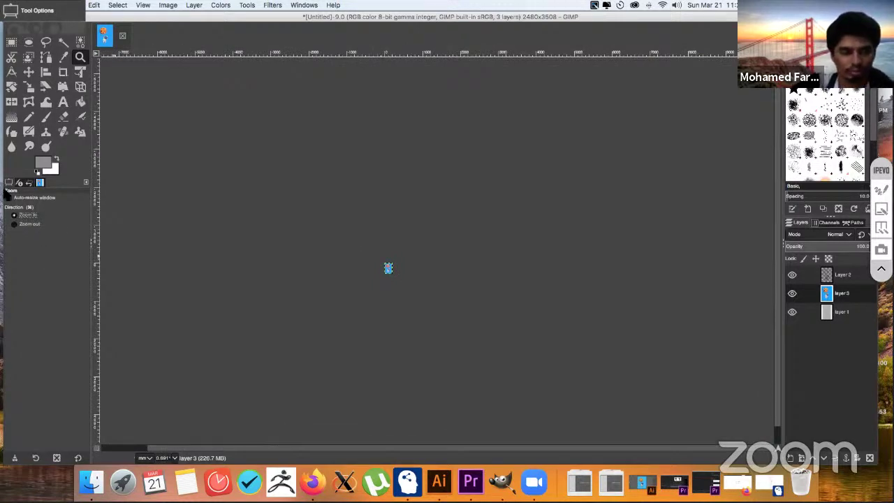
pyautogui.click(458, 308)
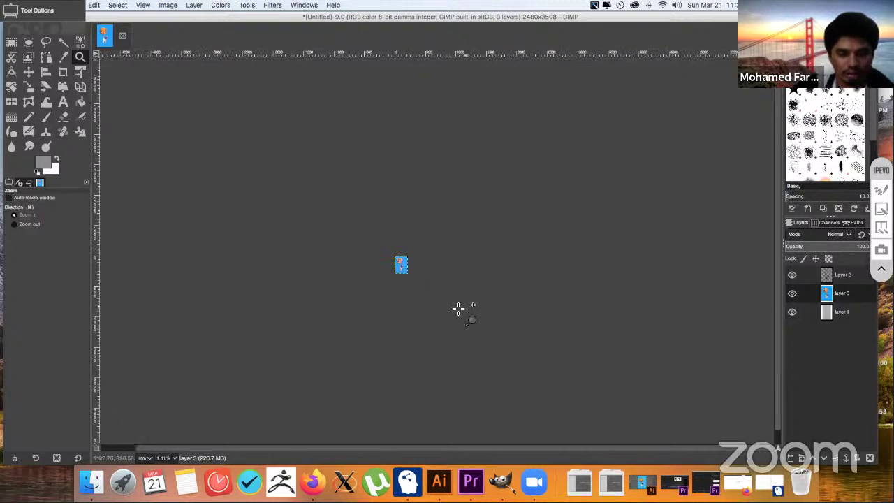
pyautogui.click(384, 263)
pyautogui.click(396, 242)
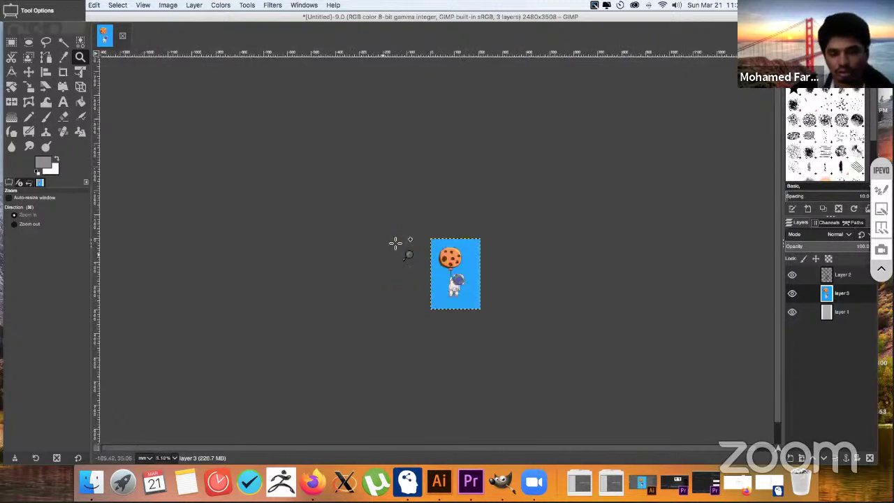
pyautogui.click(473, 207)
pyautogui.click(523, 305)
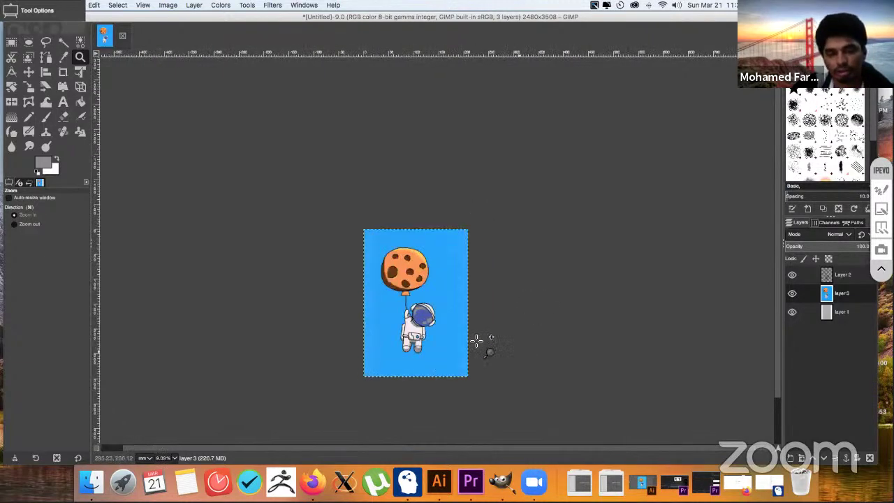
pyautogui.click(477, 340)
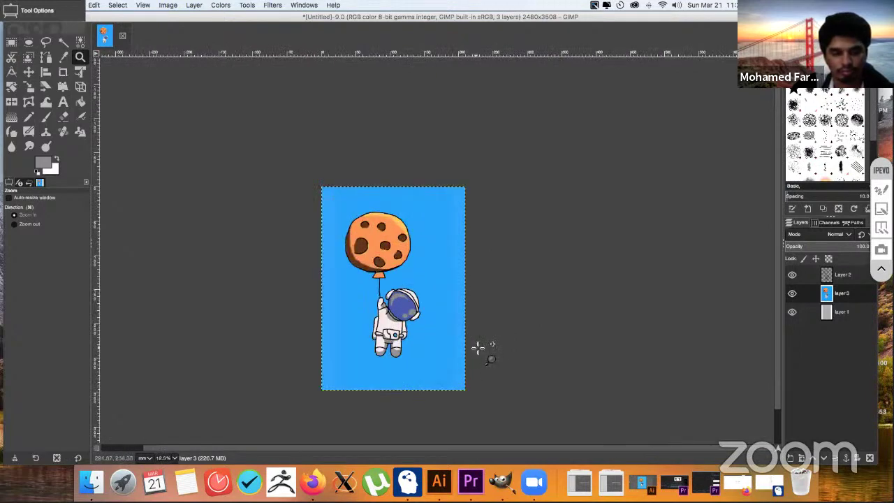
pyautogui.click(479, 345)
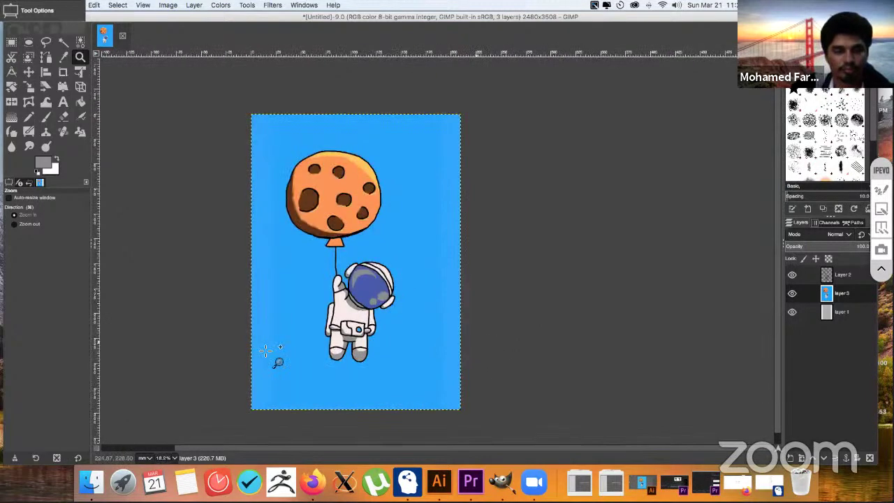
pyautogui.click(206, 351)
pyautogui.click(217, 216)
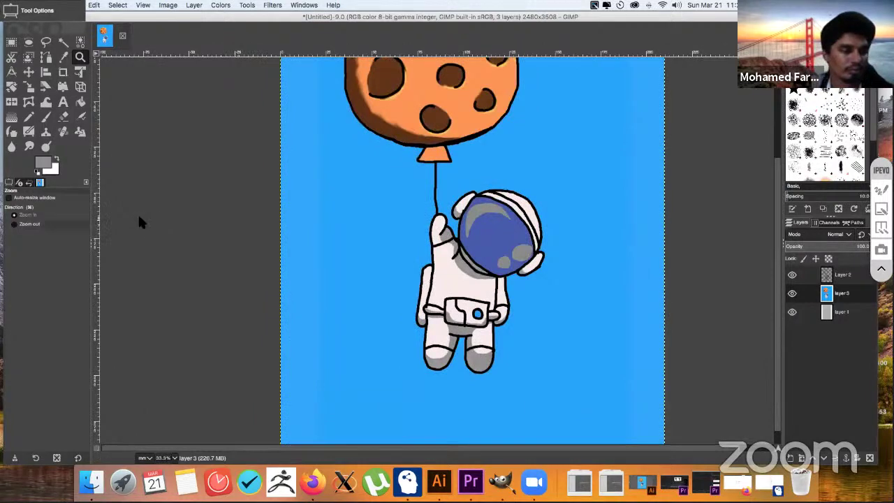
pyautogui.click(51, 222)
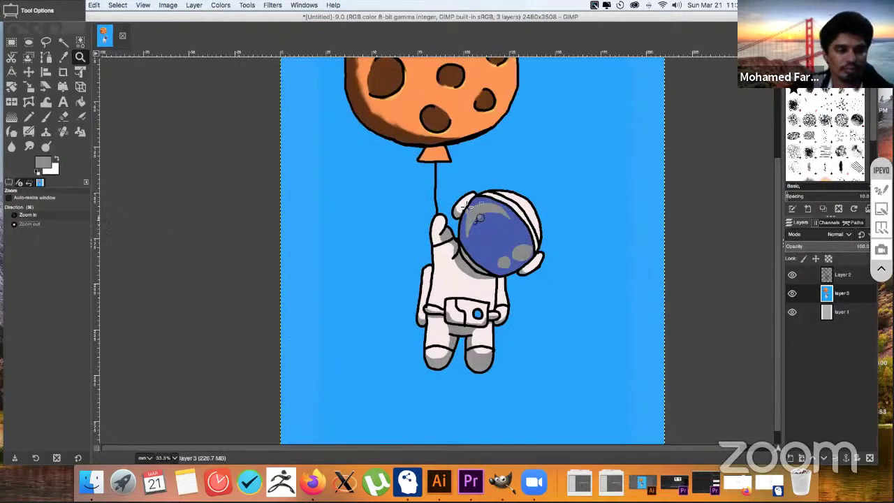
pyautogui.click(521, 154)
pyautogui.scroll(2, 520, 155)
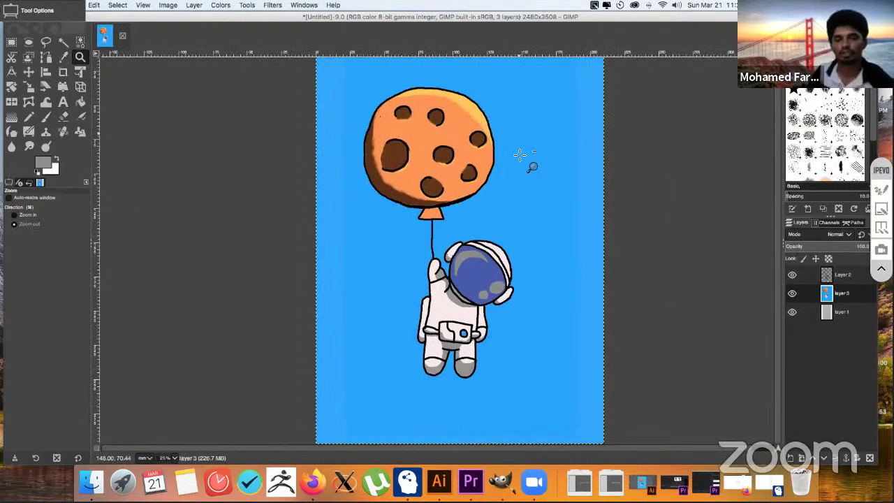
# - Hide Layer 2 and layer 3 to view the original sketch, and show the outline and color layers again one by one
pyautogui.click(792, 275)
pyautogui.click(792, 293)
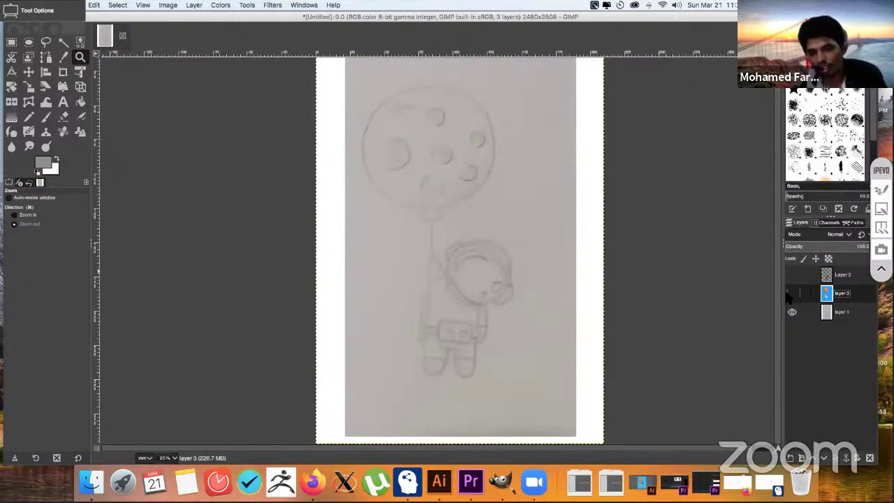
pyautogui.click(791, 274)
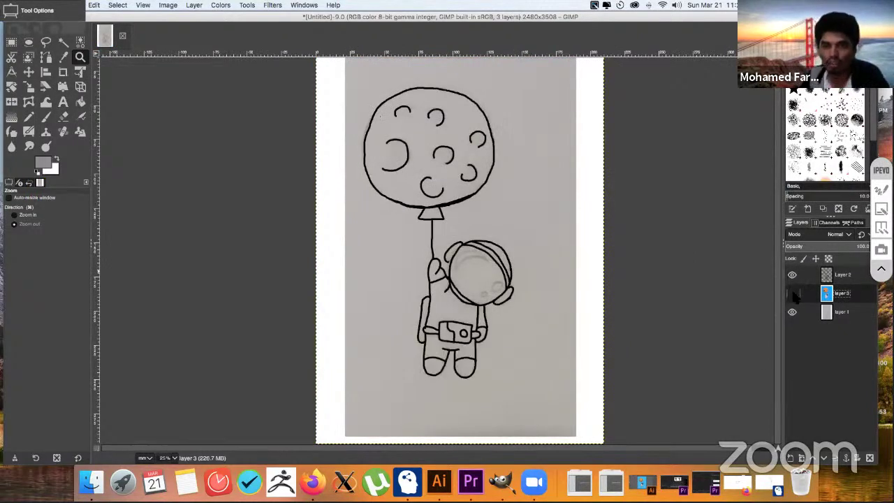
pyautogui.click(791, 293)
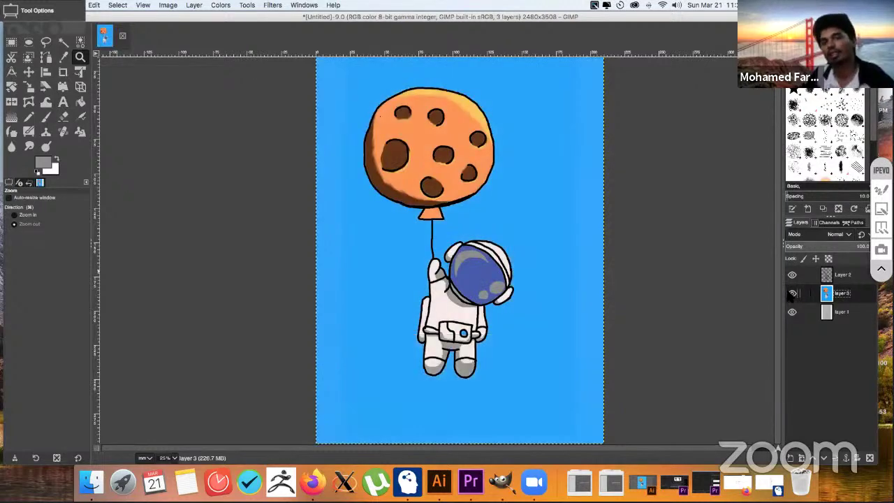
# - Move the image window and narrow it to uncover part of the desktop
pyautogui.press('p')
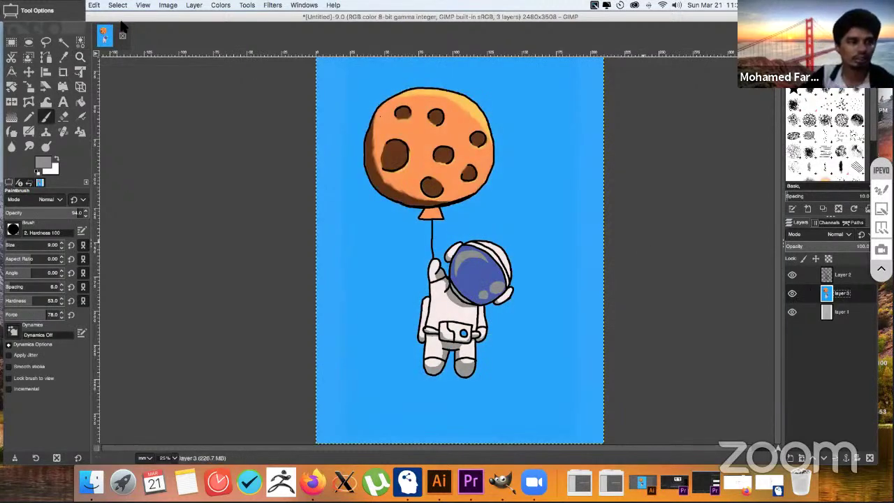
pyautogui.moveTo(108, 20); pyautogui.dragTo(140, 25)
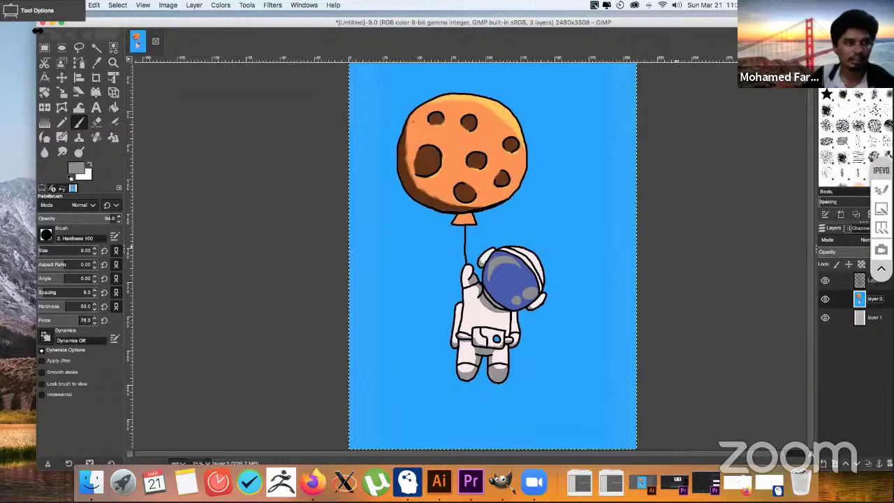
pyautogui.moveTo(37, 31); pyautogui.dragTo(235, 55)
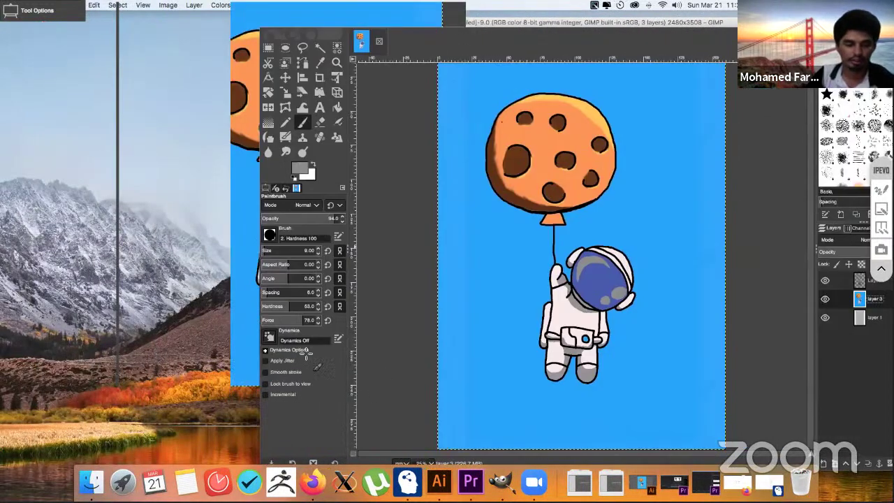
pyautogui.press('z')
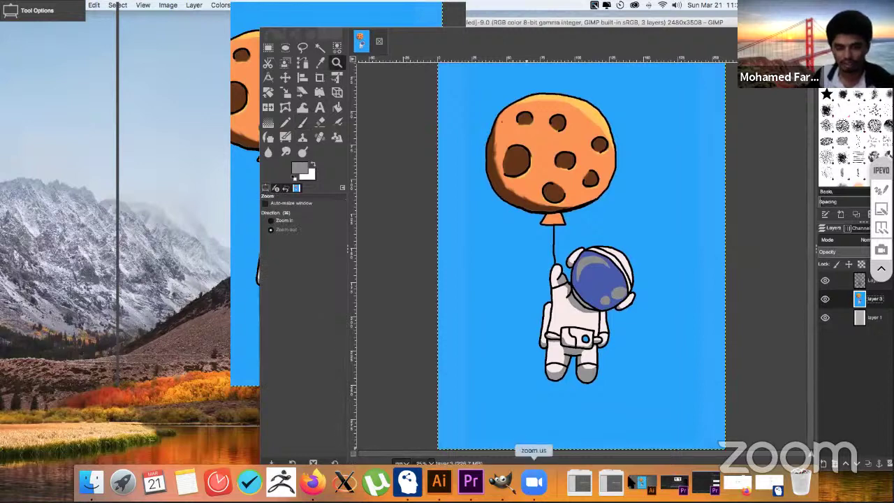
# - Switch to miMind and review the numbered steps under the raster software branch for GIMP in the mind map
pyautogui.click(418, 489)
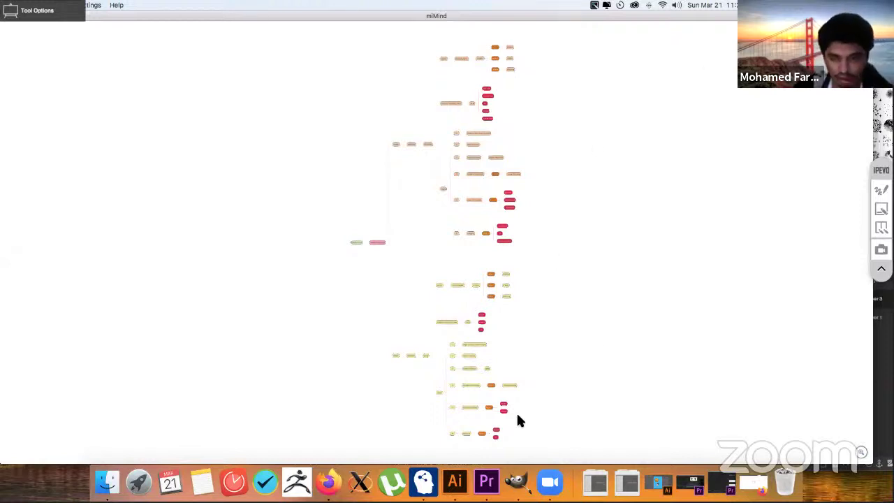
pyautogui.scroll(5, 601, 441)
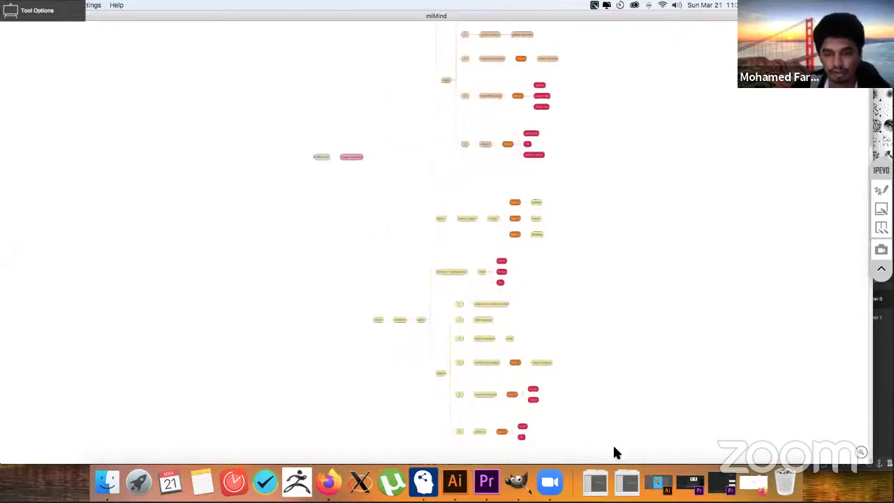
pyautogui.scroll(5, 614, 447)
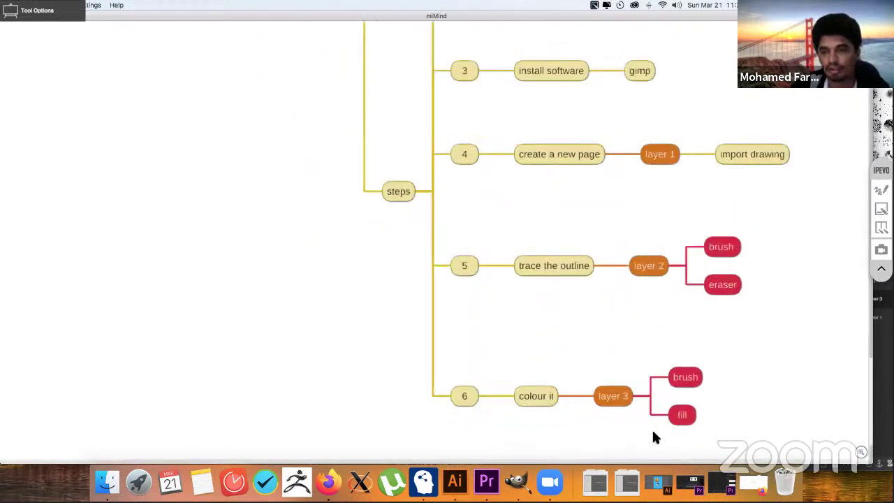
pyautogui.scroll(1, 652, 431)
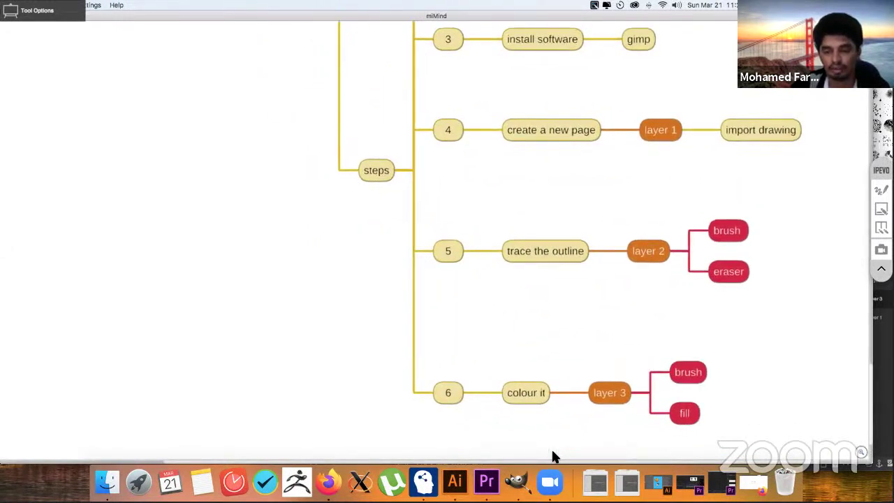
pyautogui.hscroll(2, 600, 454)
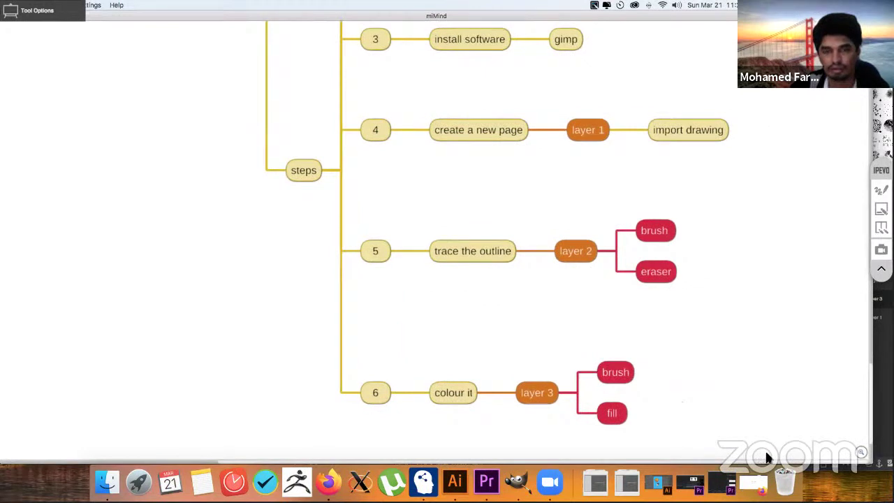
pyautogui.scroll(-5, 716, 430)
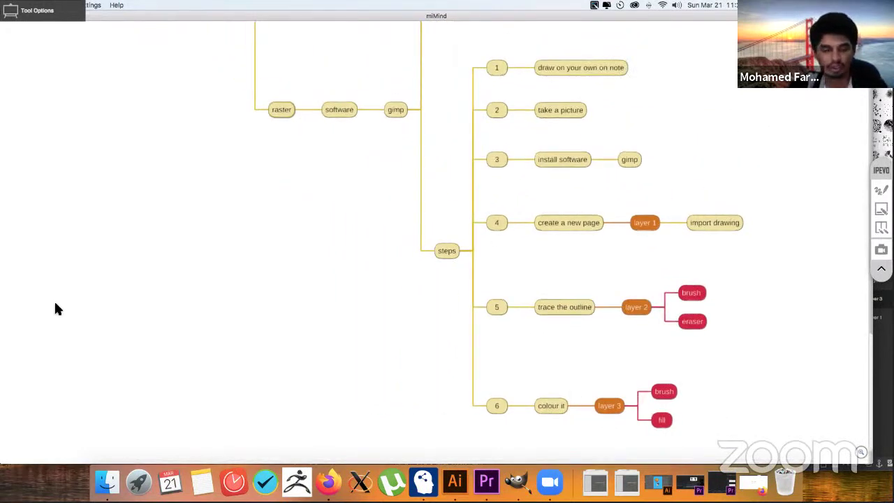
pyautogui.scroll(2, 19, 295)
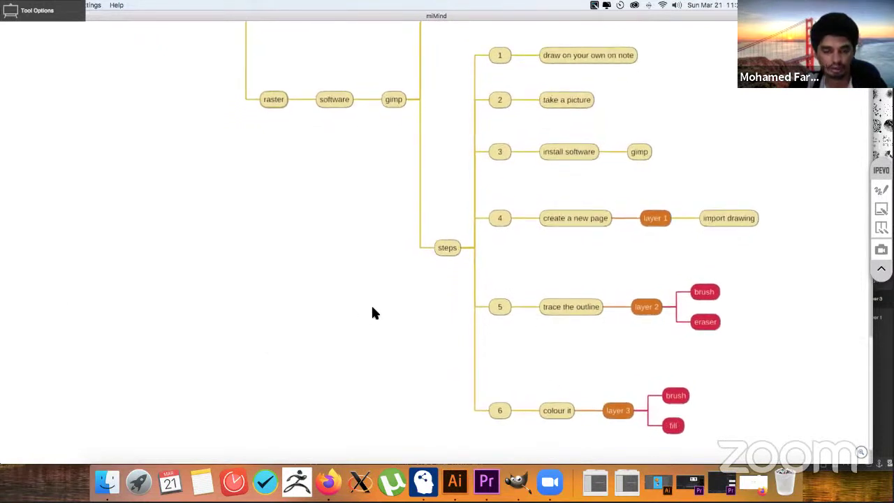
pyautogui.scroll(2, 194, 326)
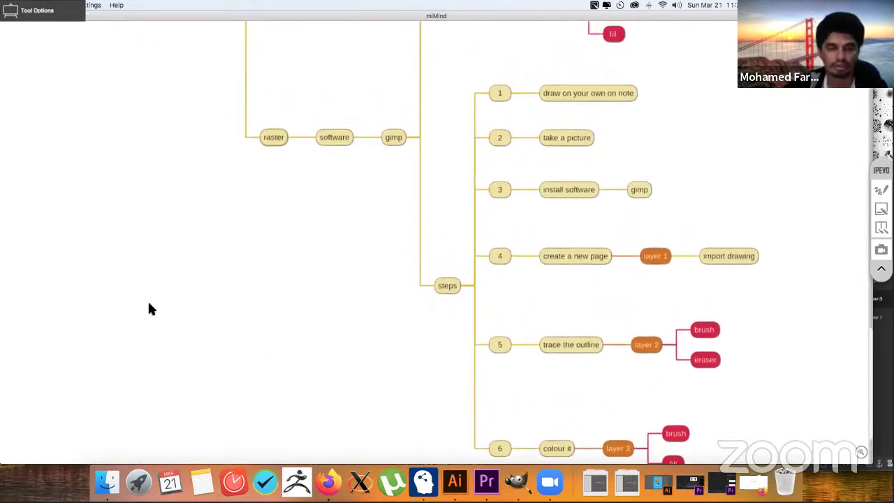
pyautogui.scroll(-2, 150, 303)
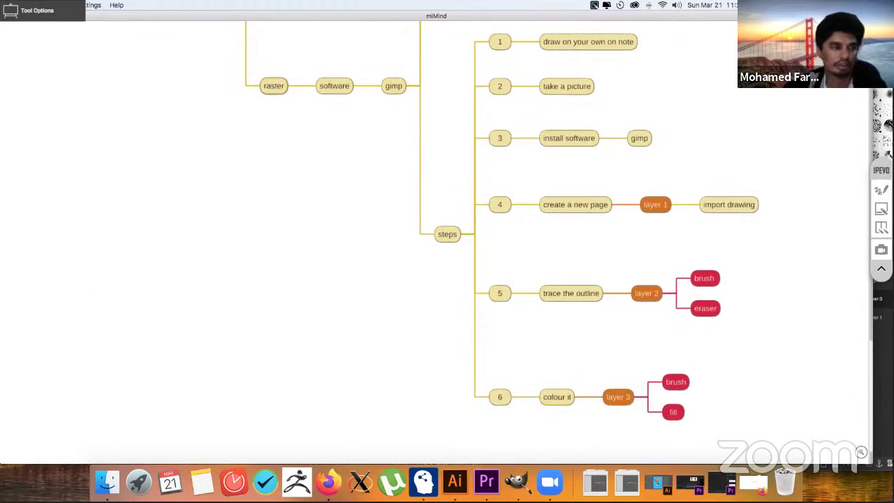
# - Move the mind map window beside the drawing, keeping the numbered GIMP steps 1 to 6 in view
pyautogui.moveTo(41, 299); pyautogui.dragTo(371, 253)
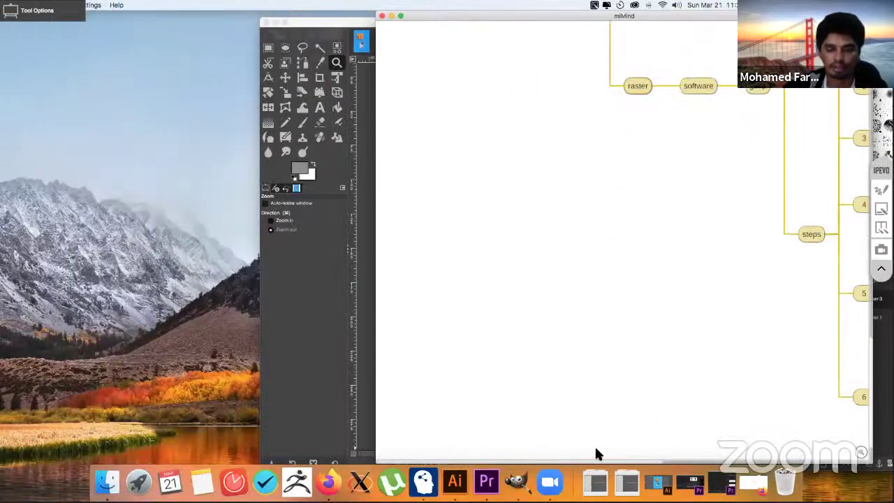
pyautogui.hscroll(10, 722, 454)
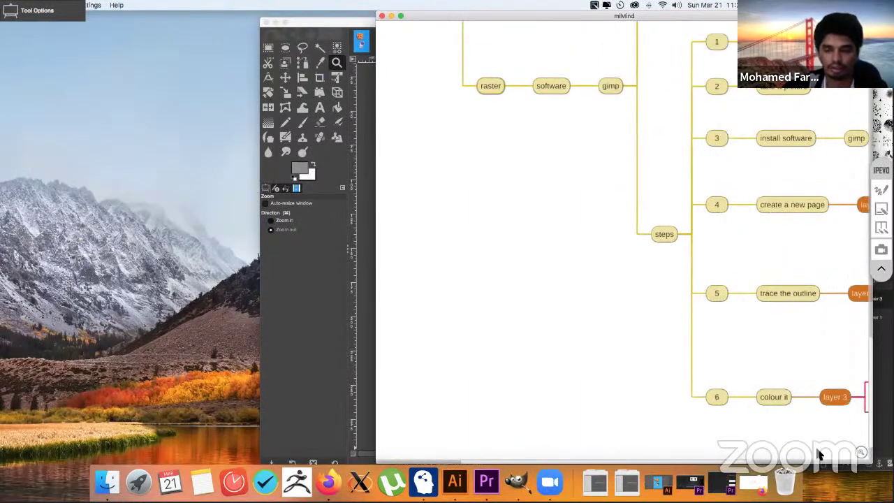
pyautogui.moveTo(495, 15); pyautogui.dragTo(36, 15)
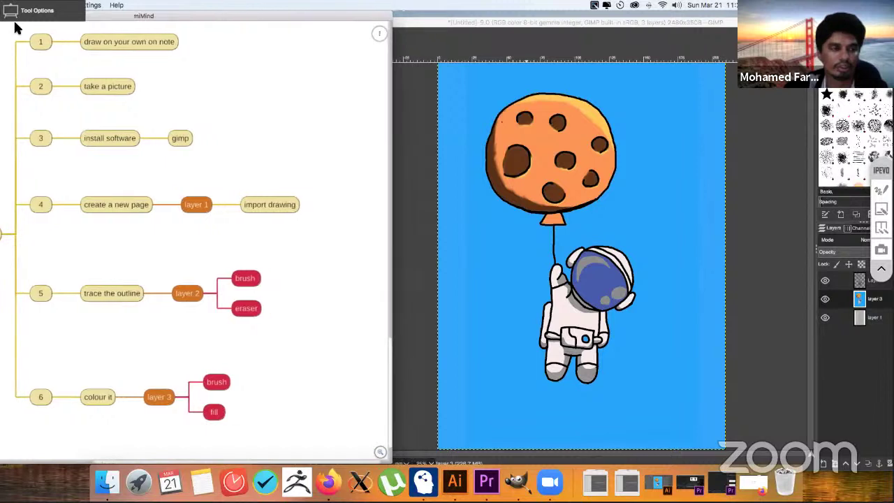
pyautogui.scroll(-1, 228, 89)
pyautogui.scroll(2, 228, 90)
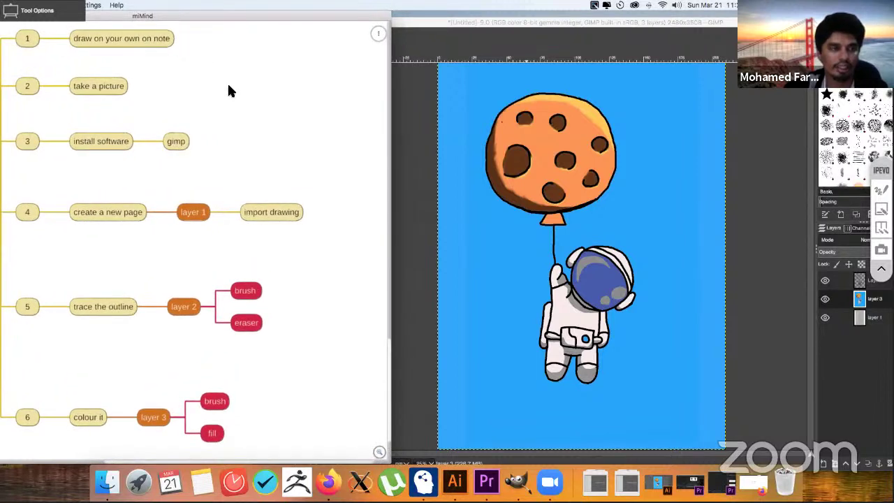
# - Reposition the GIMP image window next to the mind map, leaving the numbered steps, the full drawing and the layer visibility controls uncovered
pyautogui.click(463, 24)
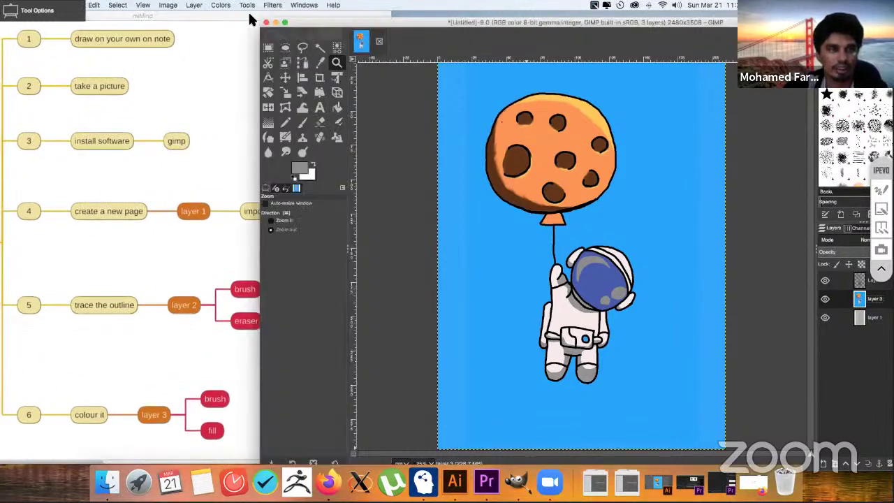
pyautogui.moveTo(250, 14); pyautogui.dragTo(257, 14)
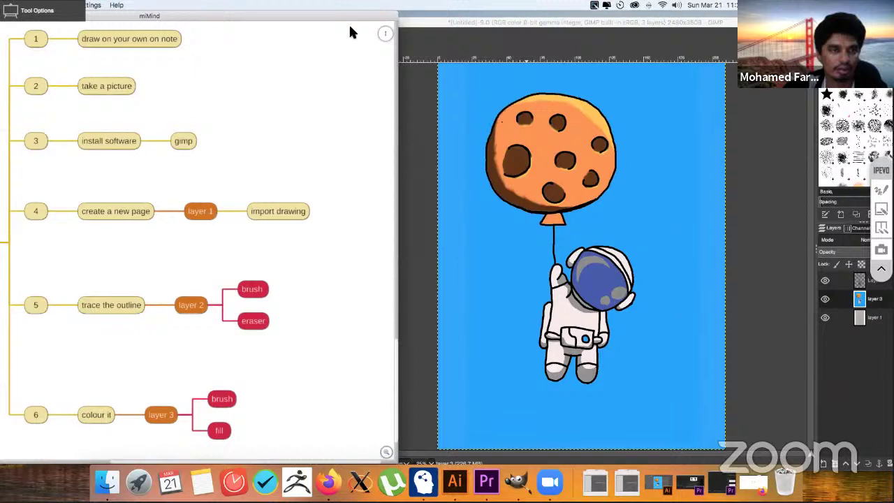
pyautogui.click(405, 21)
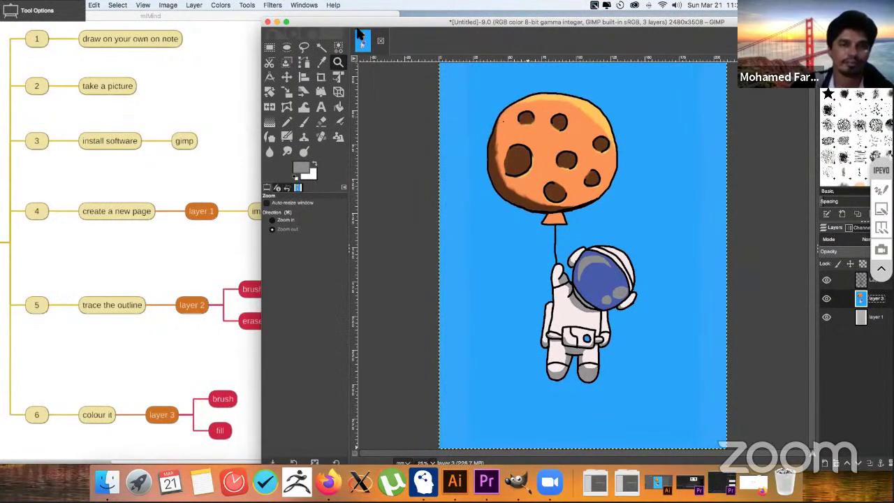
pyautogui.moveTo(347, 21); pyautogui.dragTo(404, 14)
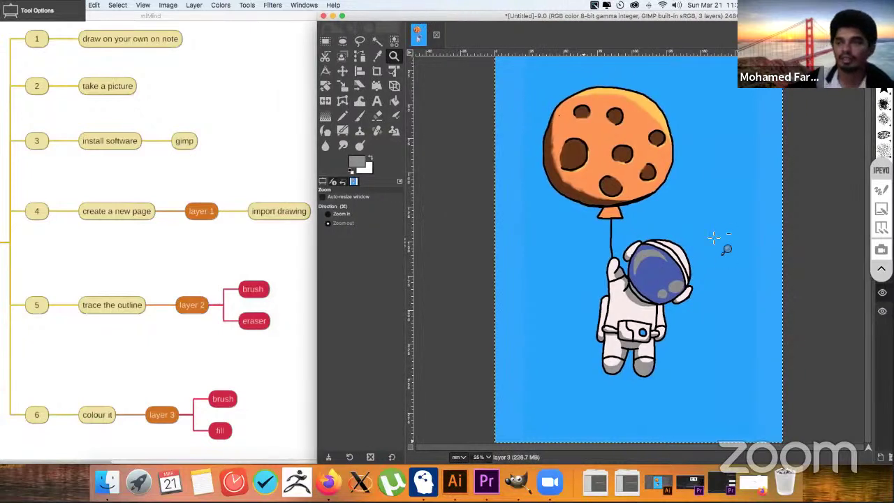
pyautogui.click(870, 176)
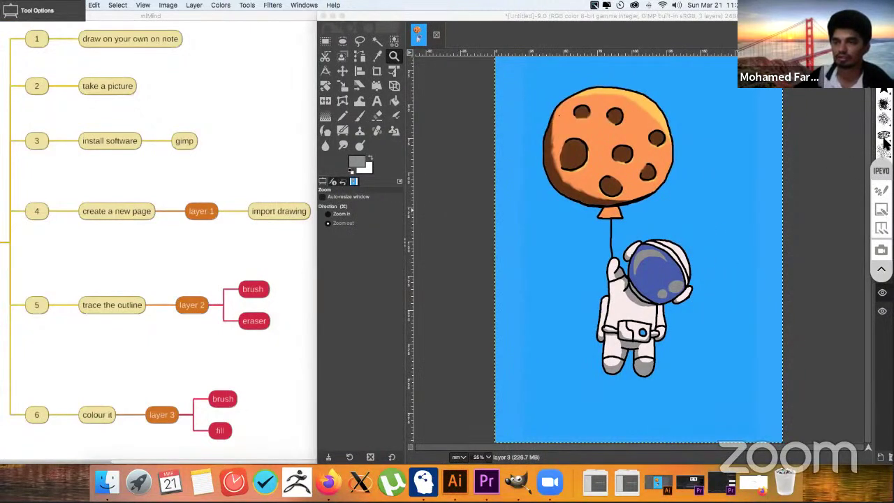
pyautogui.moveTo(810, 15); pyautogui.dragTo(808, 32)
# - Turn on IPEVO screen annotation and stamp green check marks beside mind map steps 1 to 4
pyautogui.click(881, 191)
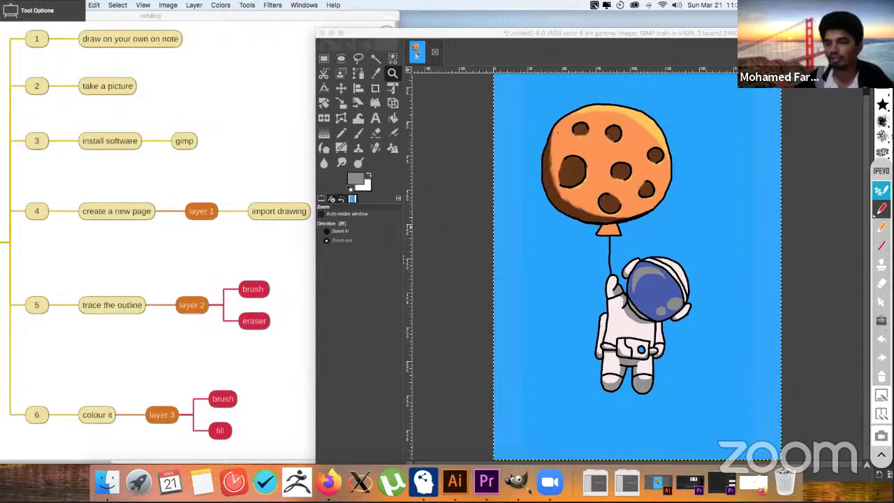
pyautogui.click(880, 322)
pyautogui.click(881, 321)
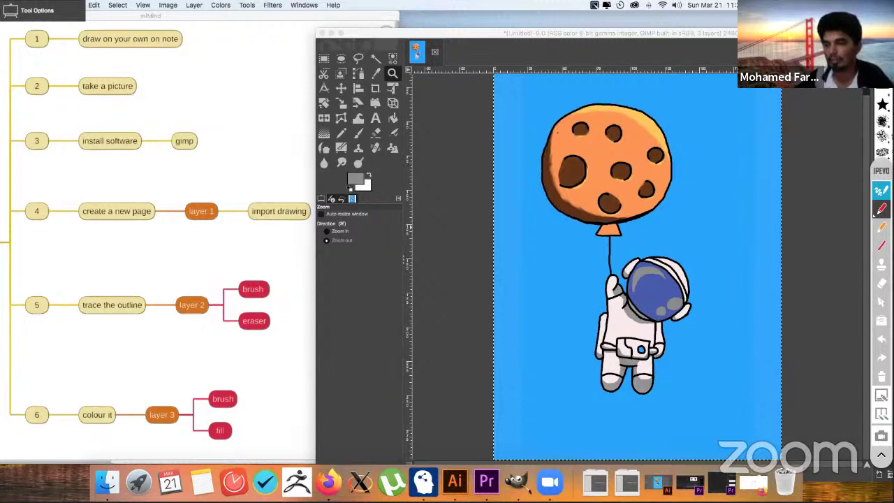
pyautogui.click(882, 283)
pyautogui.click(881, 283)
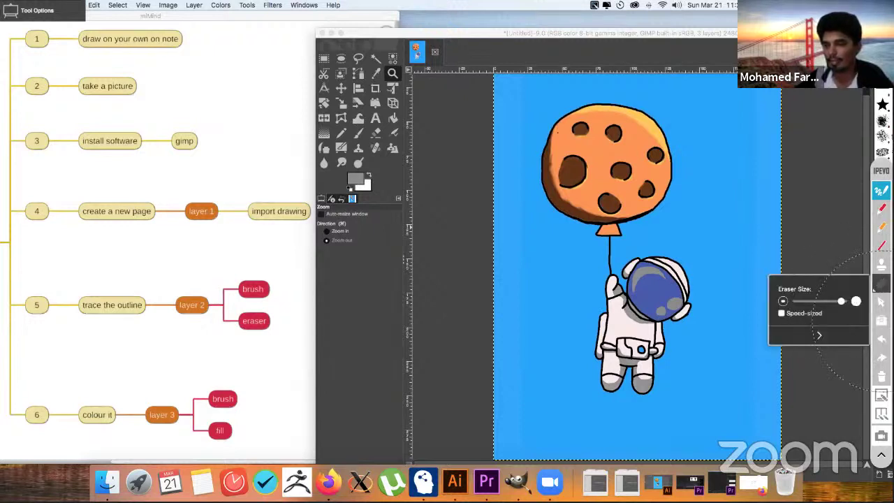
pyautogui.click(881, 264)
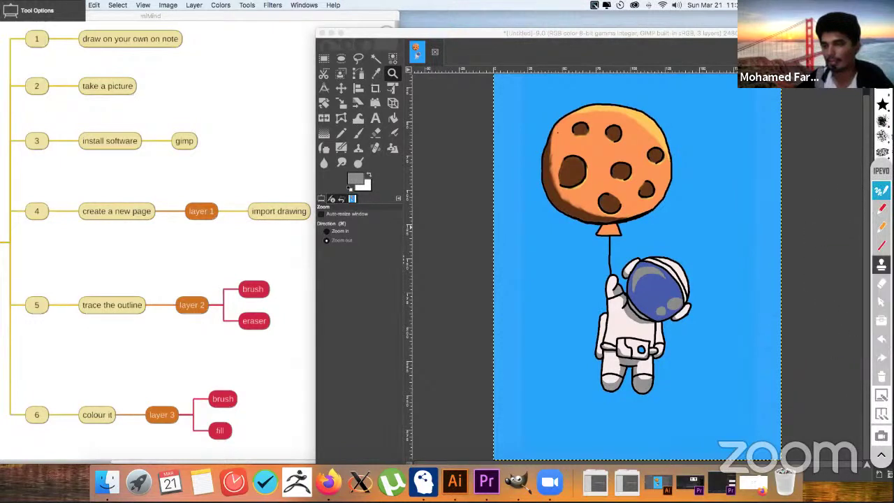
pyautogui.click(218, 35)
pyautogui.click(191, 83)
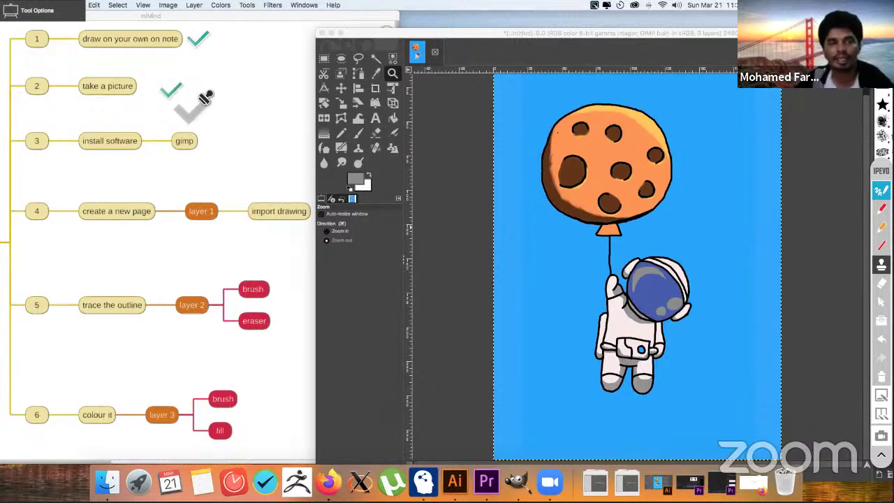
pyautogui.click(235, 138)
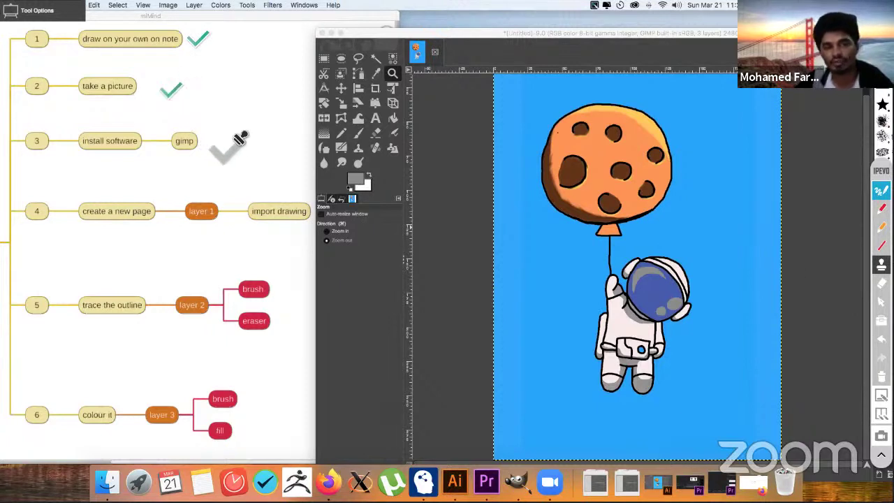
pyautogui.click(256, 187)
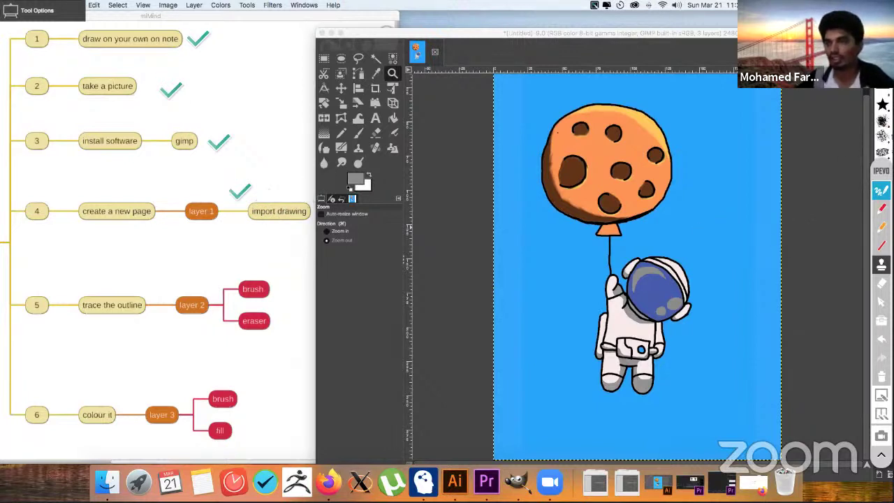
# - Leave annotation mode and hide Layer 2 and layer 3 to view only the imported pencil sketch
pyautogui.click(880, 191)
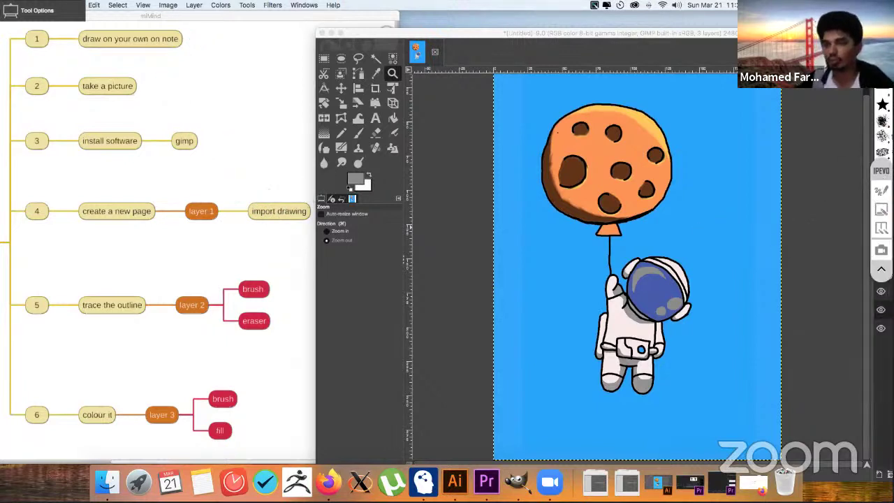
pyautogui.click(880, 313)
pyautogui.click(881, 292)
pyautogui.click(880, 310)
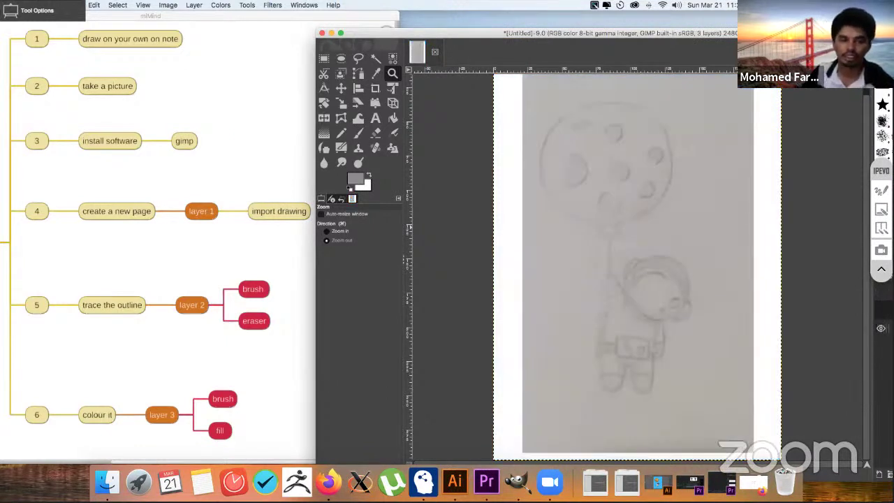
# - Resume annotating and stamp check marks on step 5's "trace the outline", "brush" and "eraser" nodes
pyautogui.click(881, 191)
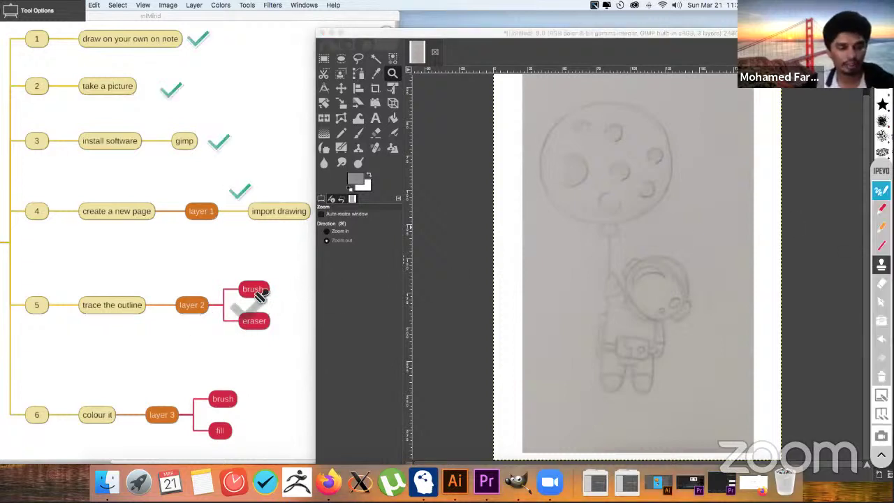
pyautogui.moveTo(117, 287); pyautogui.dragTo(137, 283)
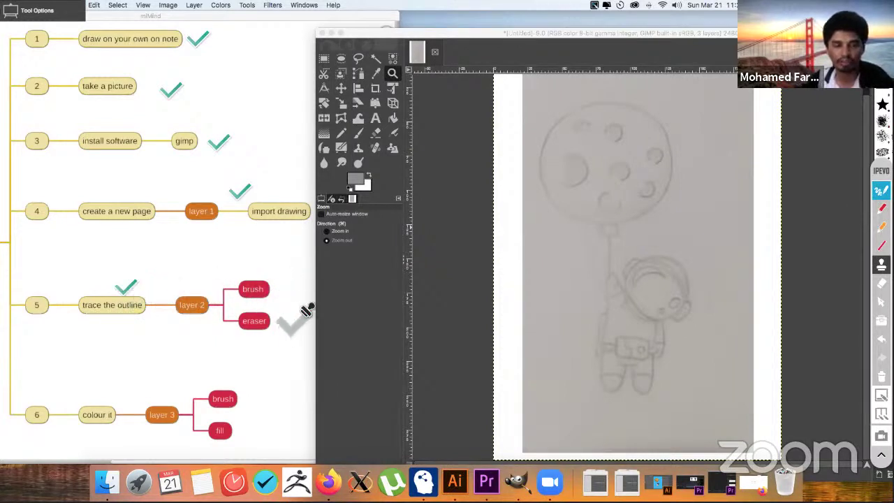
pyautogui.click(301, 281)
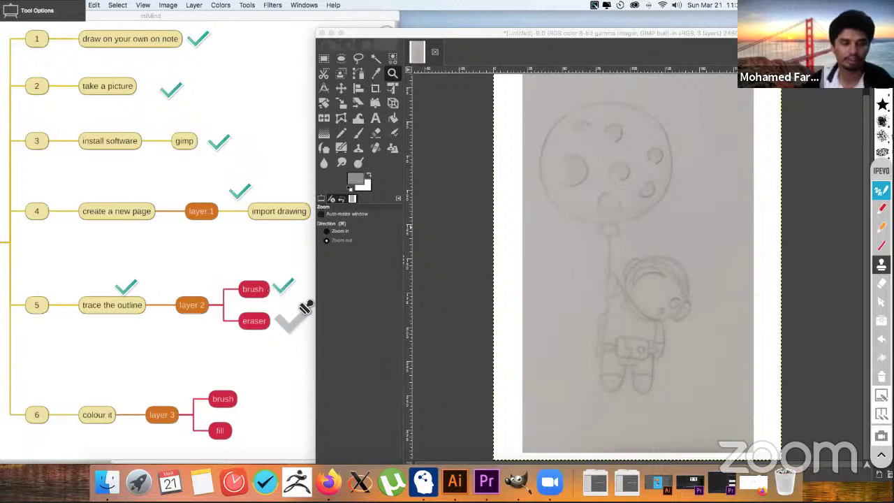
pyautogui.click(305, 315)
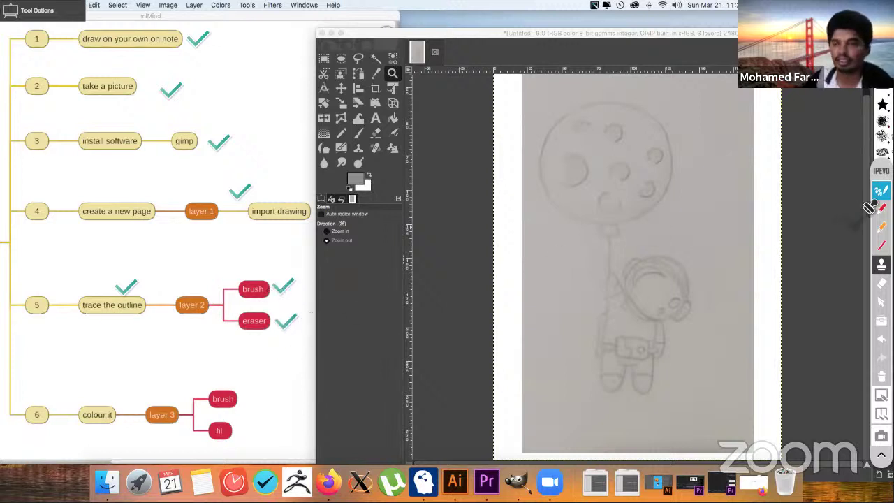
# - Leave annotation mode and show Layer 2 to view the traced outline over the sketch
pyautogui.click(883, 192)
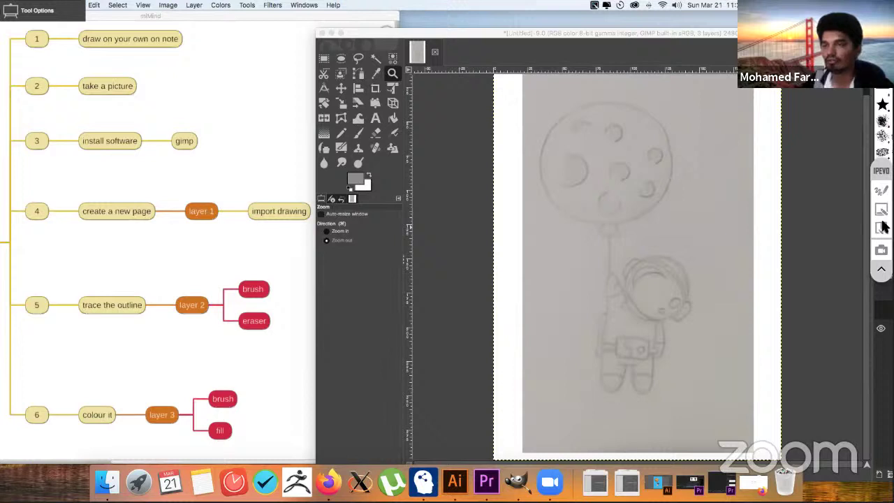
pyautogui.click(882, 294)
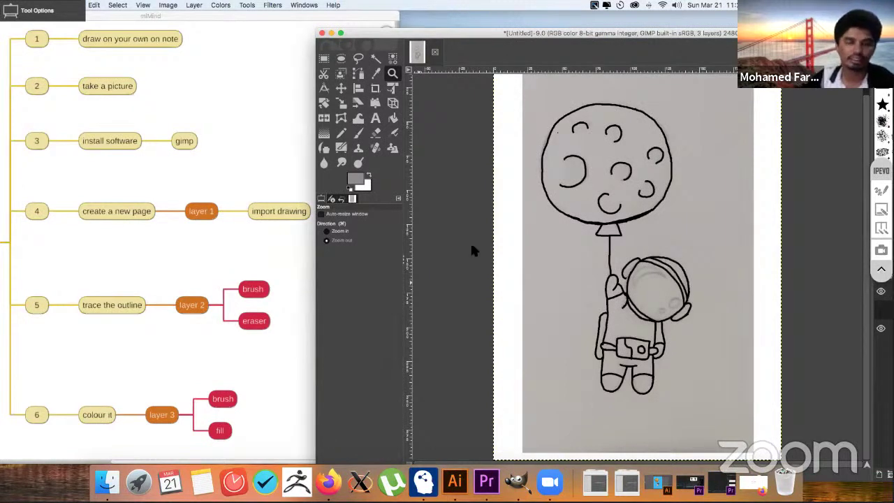
# - Resume annotating and stamp check marks on step 6's "colour it", "brush" and "fill" nodes
pyautogui.click(880, 191)
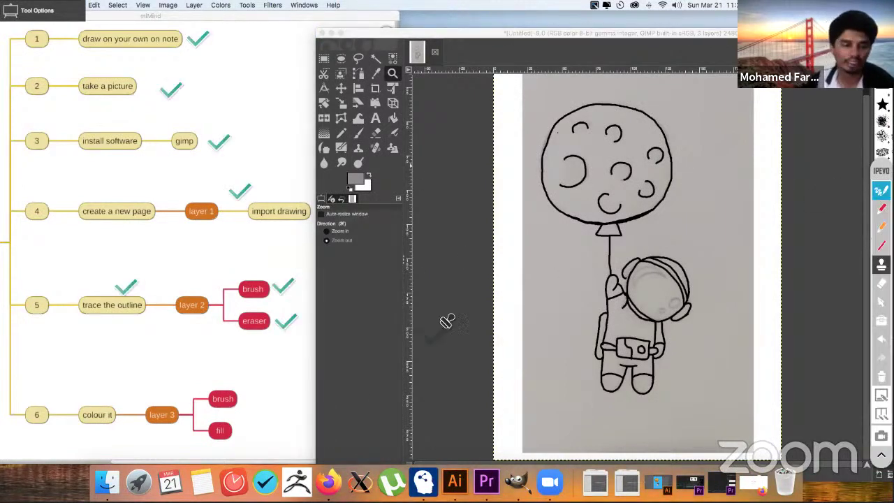
pyautogui.click(137, 384)
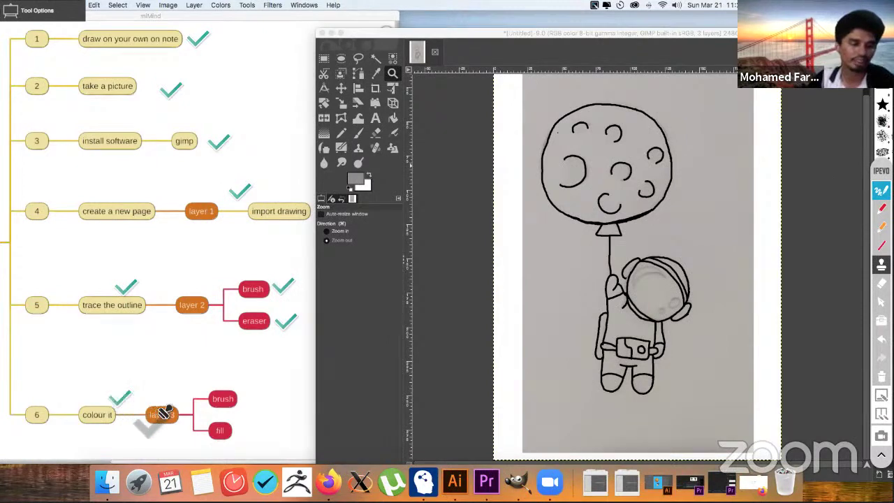
pyautogui.click(269, 388)
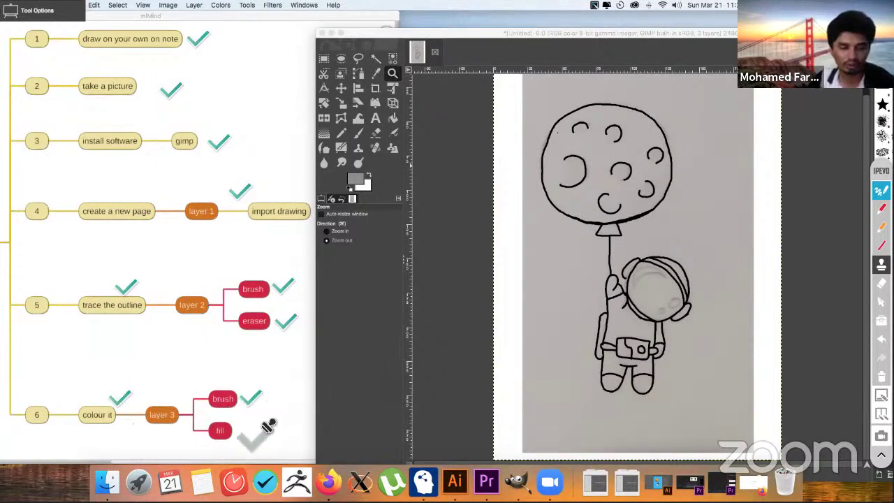
pyautogui.click(269, 421)
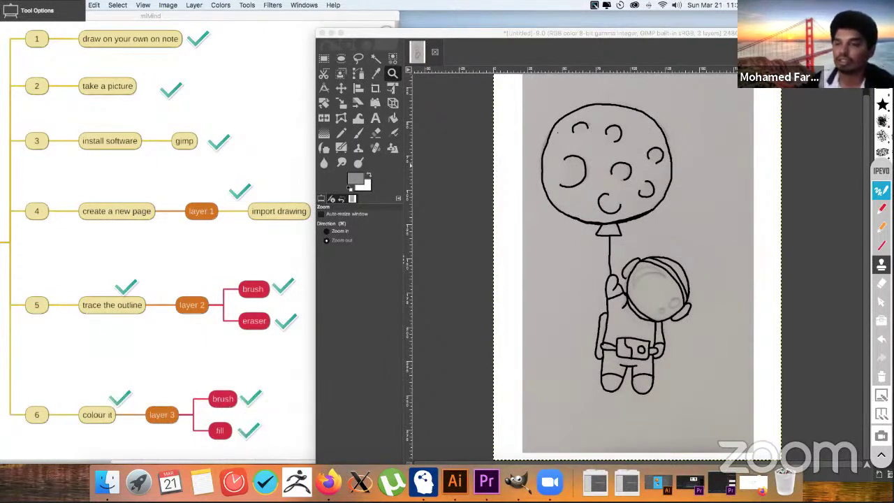
# - Leave annotation mode, show the layer 3 coloring again and maximize the image window
pyautogui.click(883, 195)
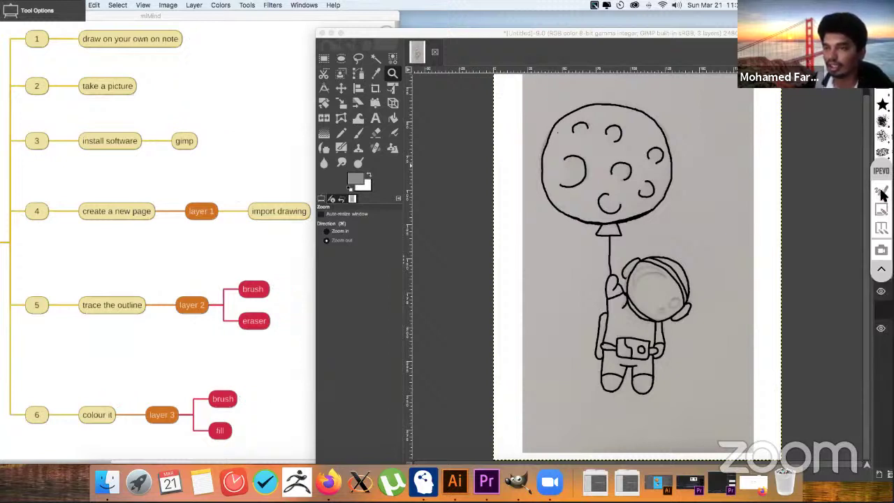
pyautogui.click(880, 311)
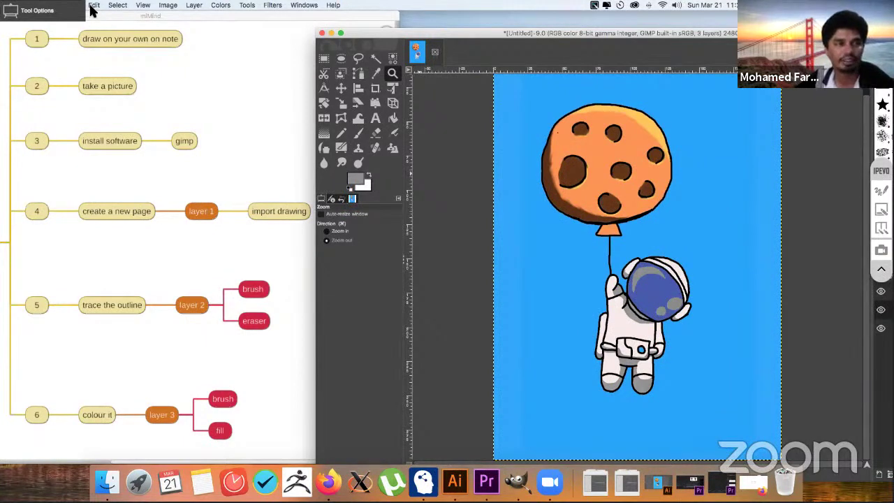
pyautogui.click(340, 33)
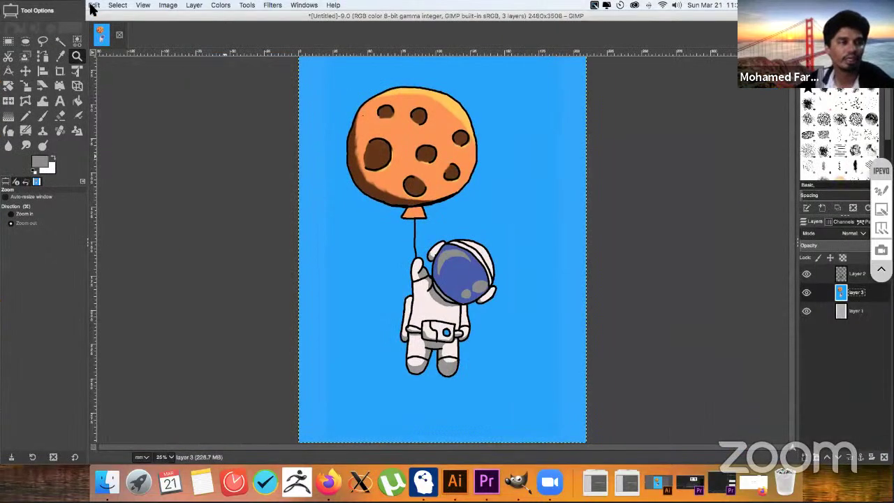
pyautogui.click(72, 9)
pyautogui.click(73, 9)
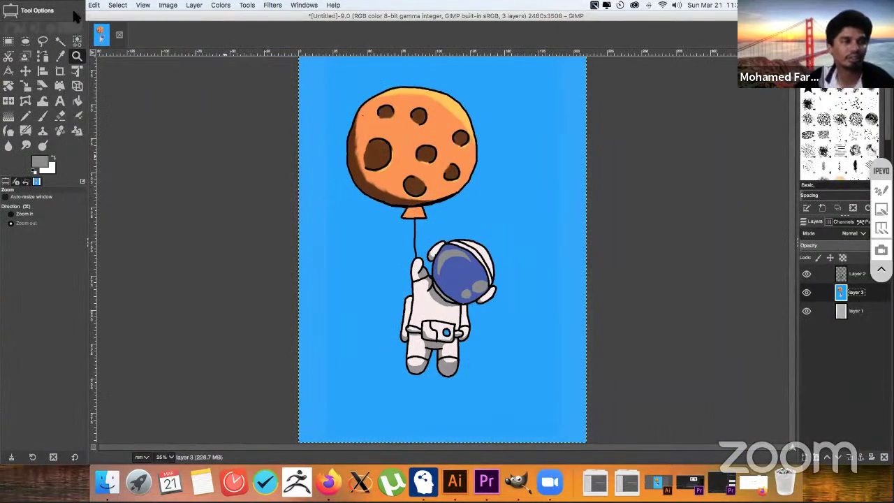
pyautogui.click(94, 9)
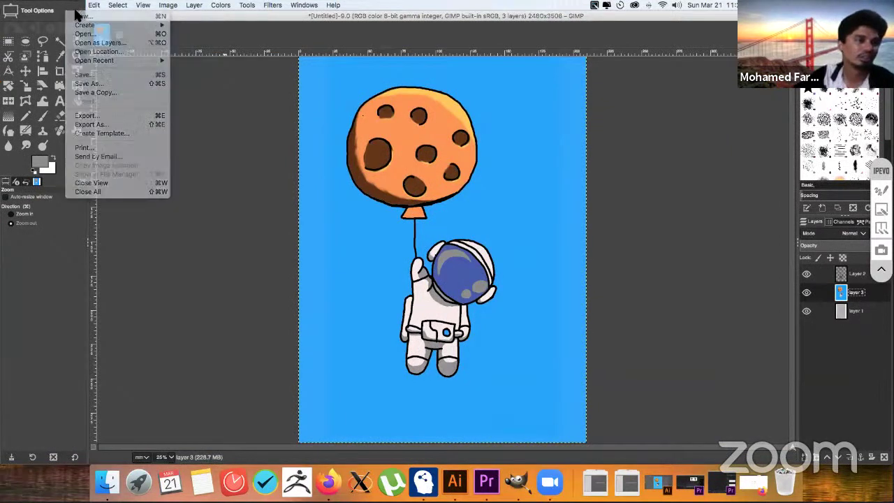
pyautogui.click(77, 10)
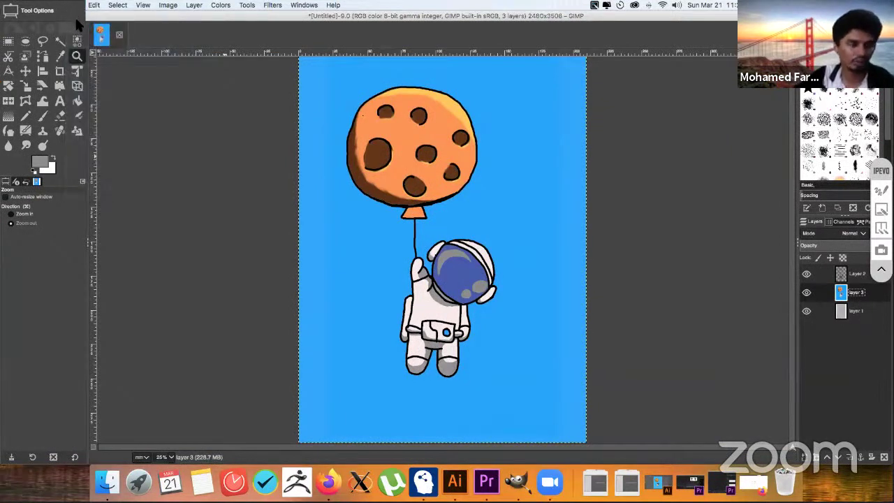
pyautogui.press('super+s')
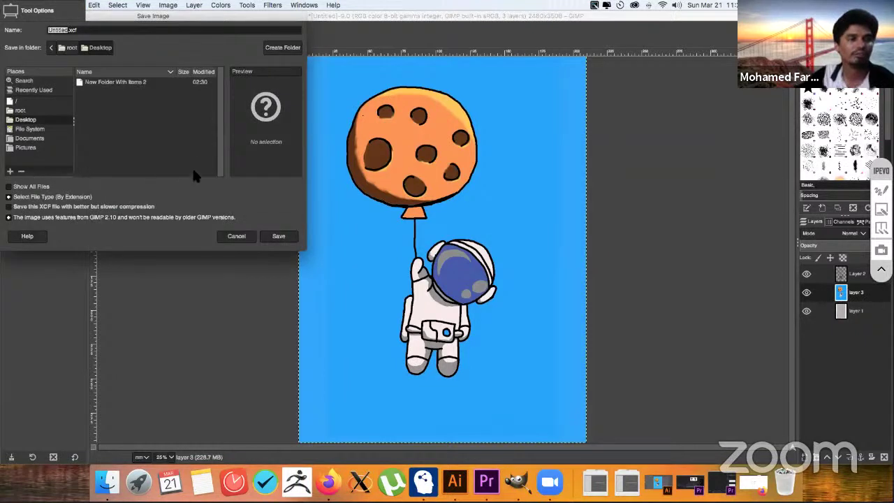
pyautogui.click(241, 237)
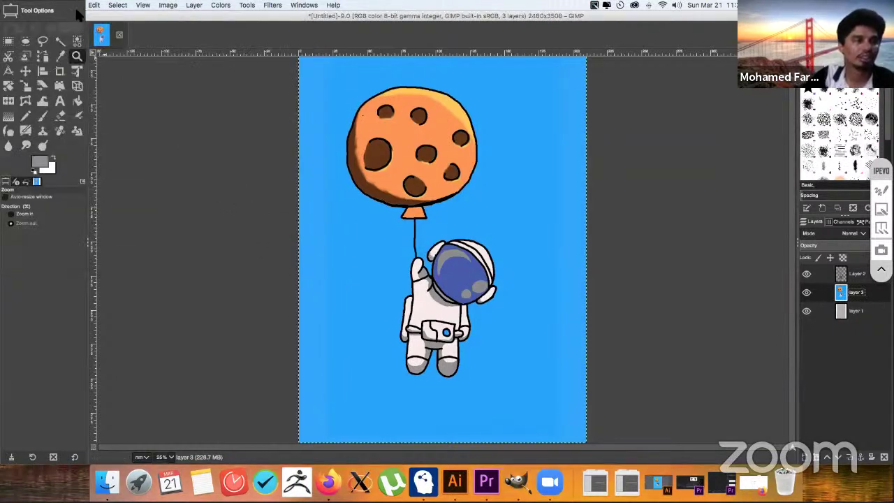
pyautogui.press('super+s')
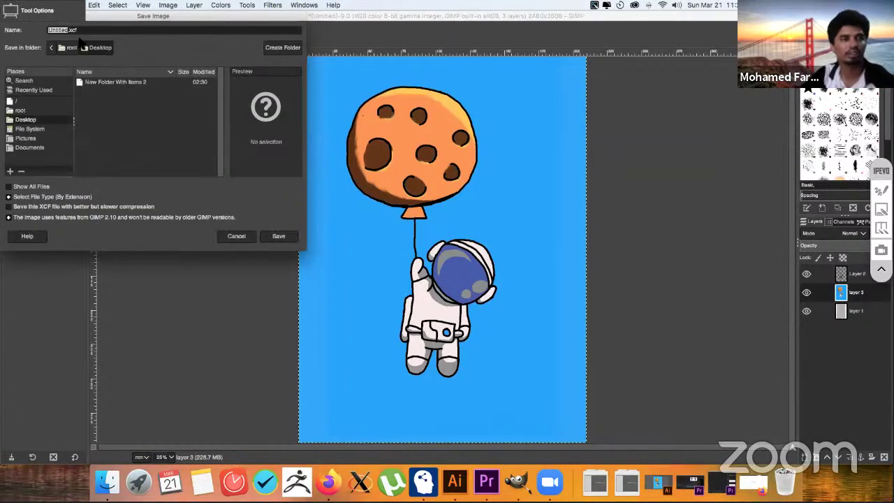
pyautogui.click(236, 236)
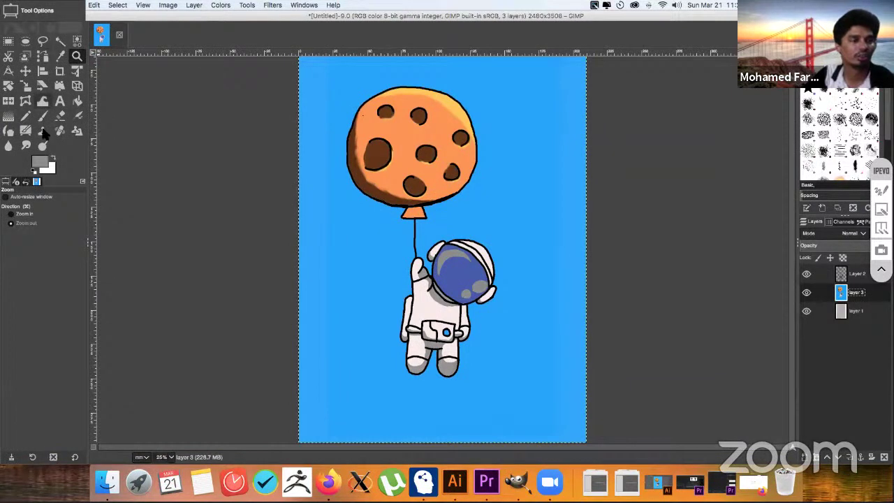
# - Export the astronaut drawing to the Desktop folder as raster.png, keeping the default PNG options with compression level 9
pyautogui.moveTo(109, 20); pyautogui.dragTo(77, 12)
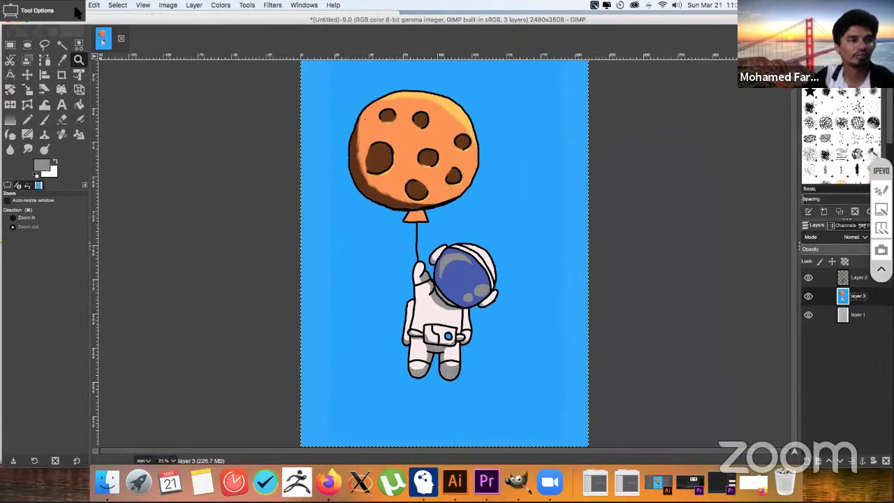
pyautogui.click(93, 5)
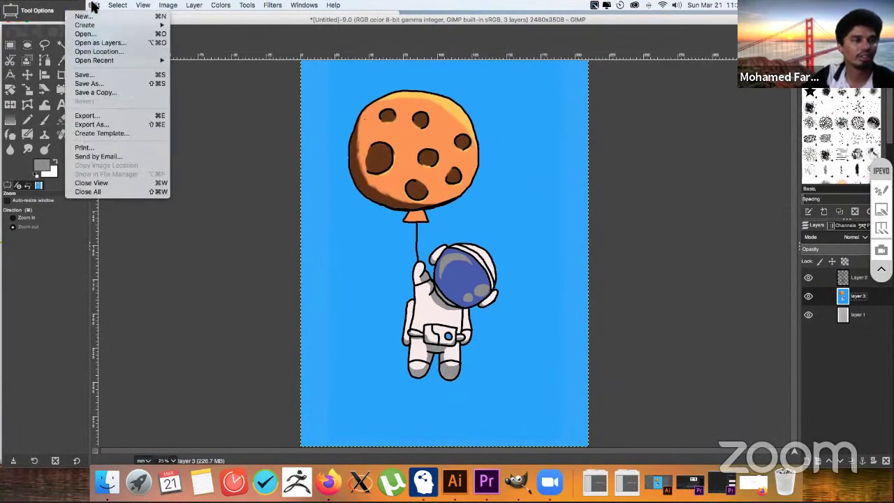
pyautogui.click(81, 6)
pyautogui.click(81, 6)
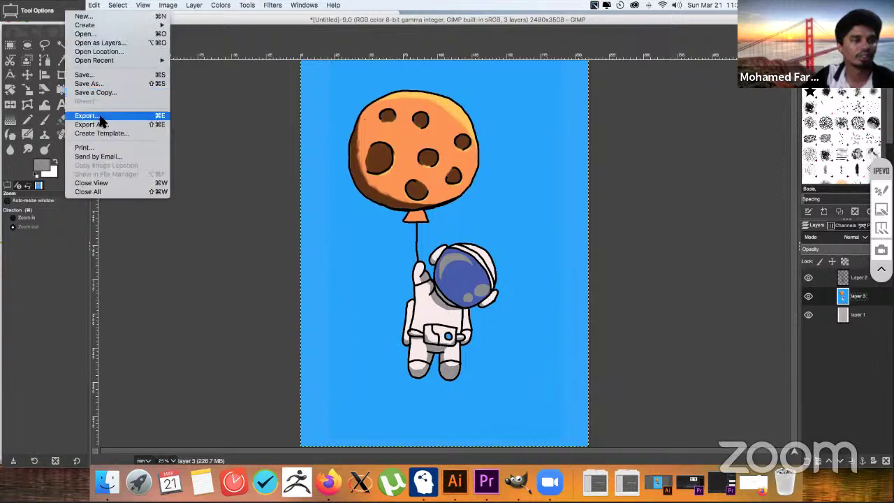
pyautogui.click(99, 117)
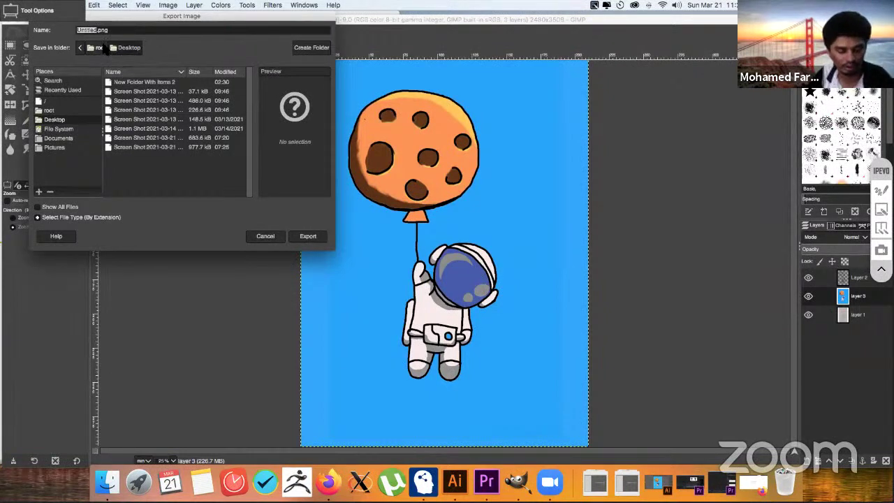
pyautogui.write('rastar')
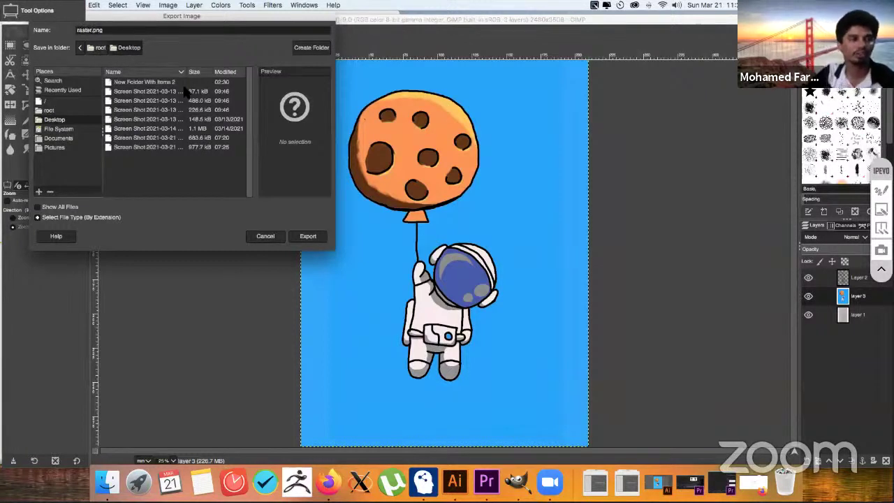
pyautogui.click(315, 239)
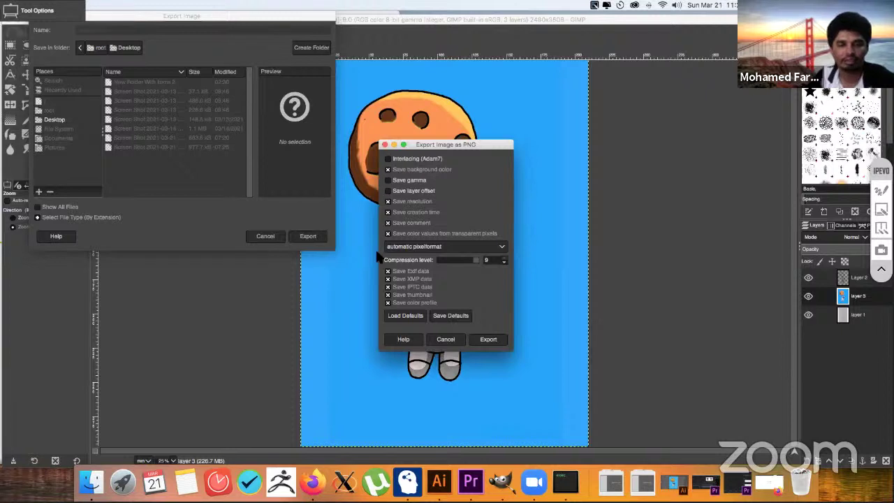
pyautogui.click(486, 341)
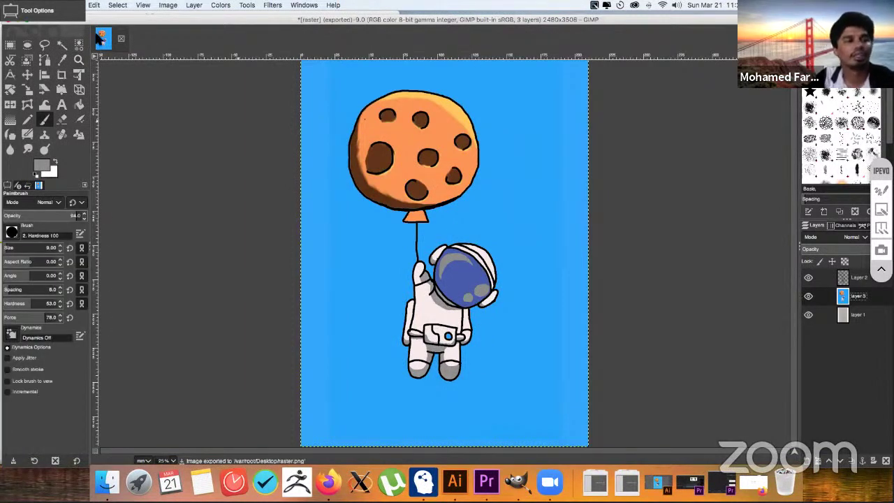
# - Close the GIMP image window and discard the unsaved changes to quit the program
pyautogui.moveTo(108, 19); pyautogui.dragTo(175, 28)
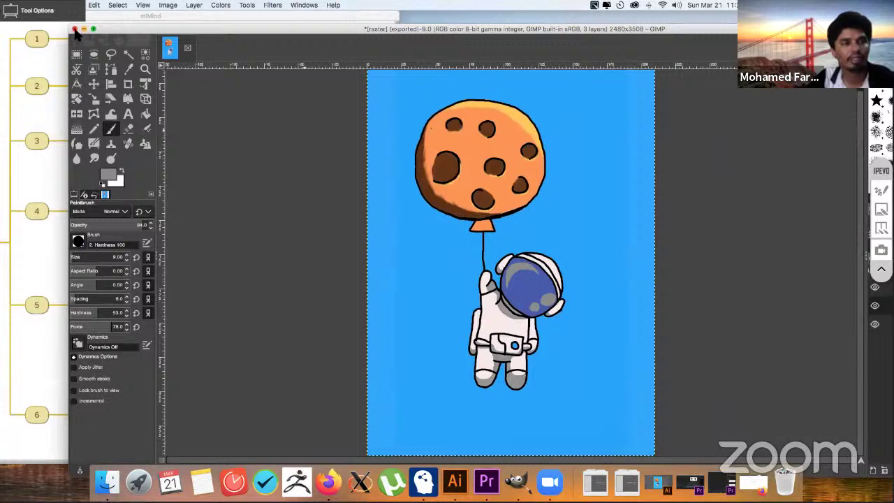
pyautogui.click(75, 30)
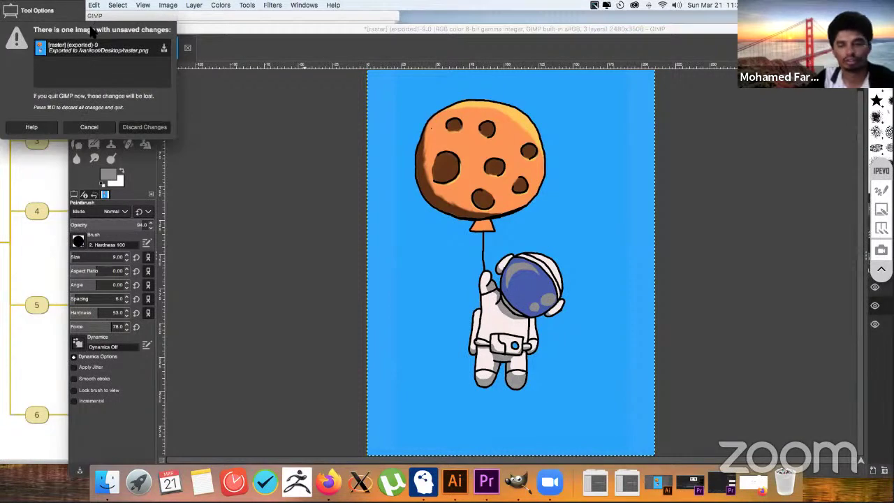
pyautogui.press('super+d')
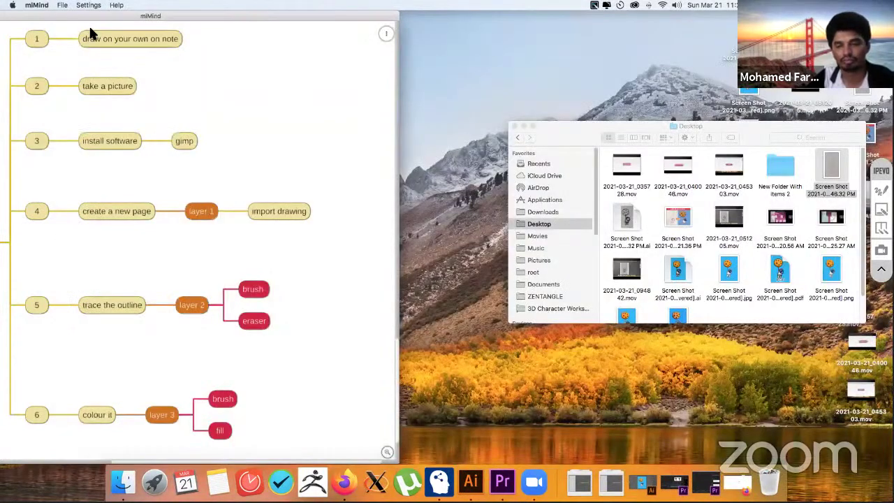
# - Minimize the Desktop folder window and quit miMind to clear the desktop
pyautogui.click(525, 127)
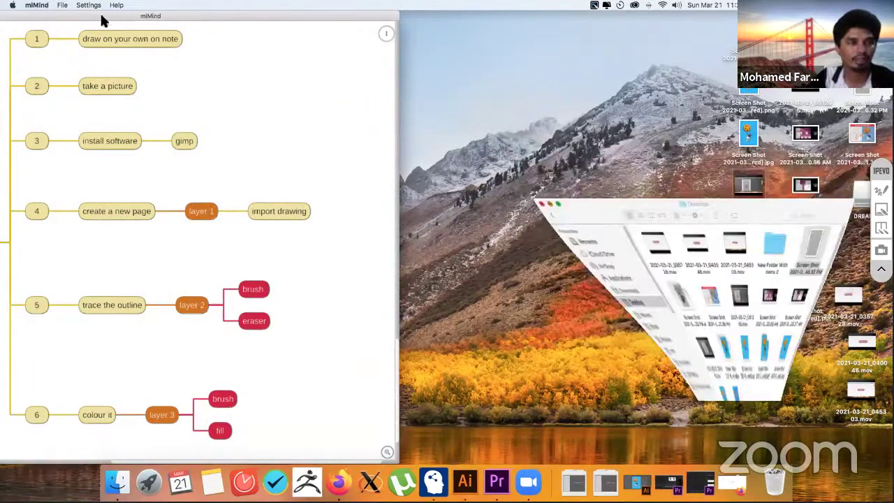
pyautogui.moveTo(85, 18); pyautogui.dragTo(116, 27)
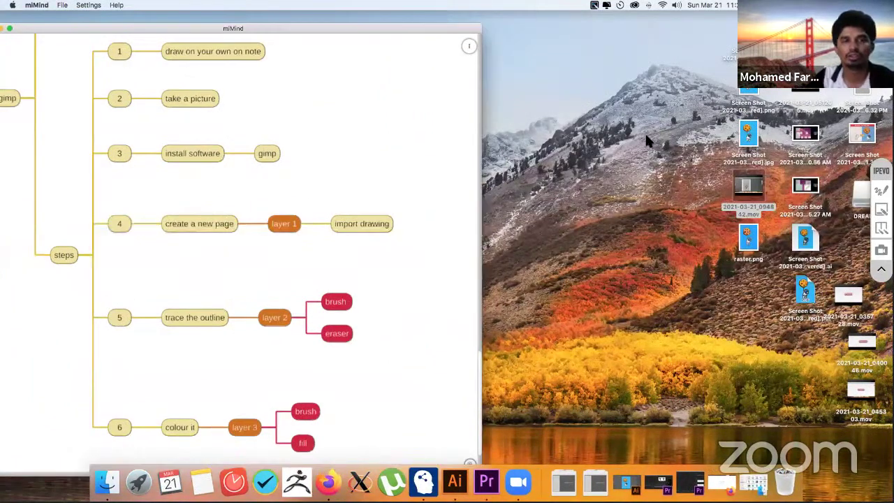
pyautogui.press('super+q')
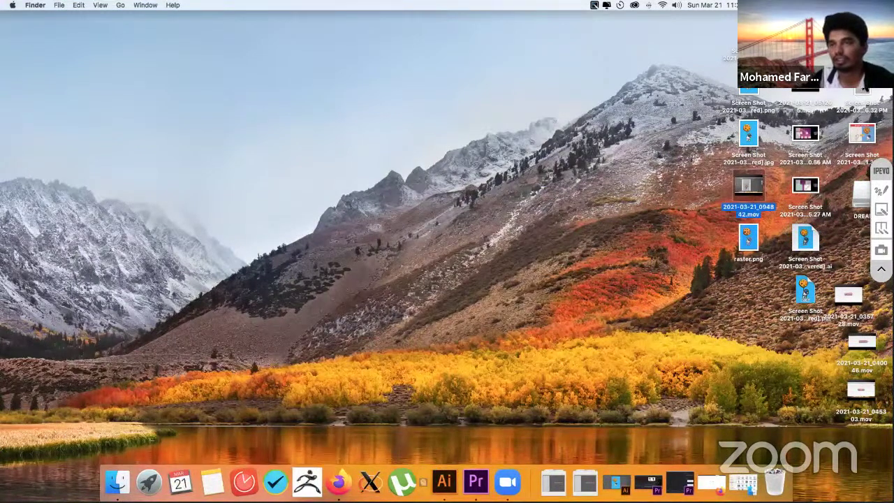
# - Open the original pencil sketch screenshot from the desktop and take a quick look at the recovered vector PDF
pyautogui.click(866, 91)
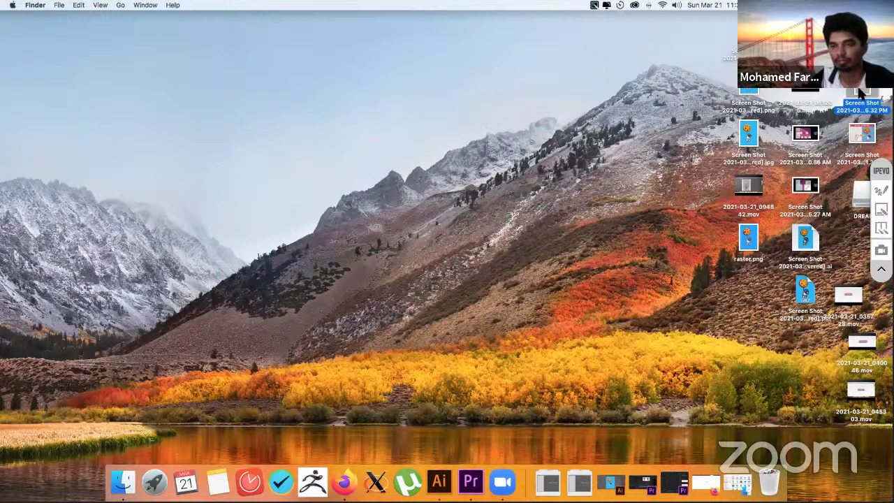
pyautogui.doubleClick(851, 94)
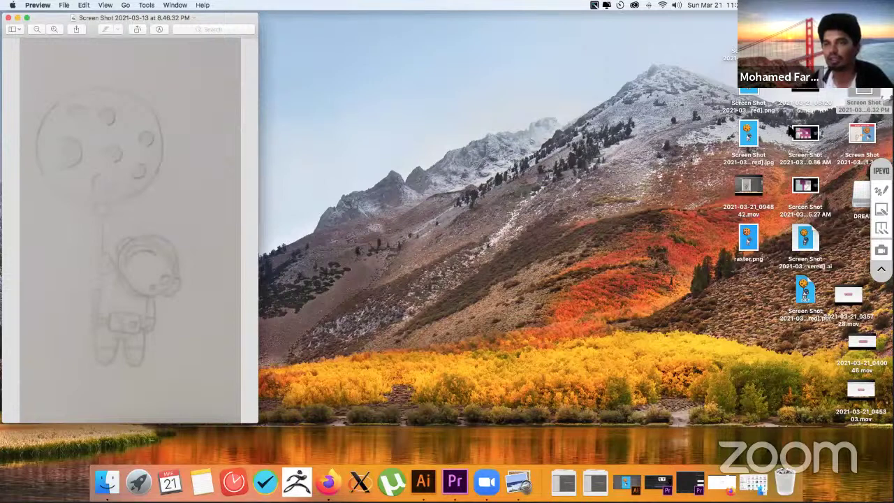
pyautogui.click(805, 286)
pyautogui.doubleClick(804, 288)
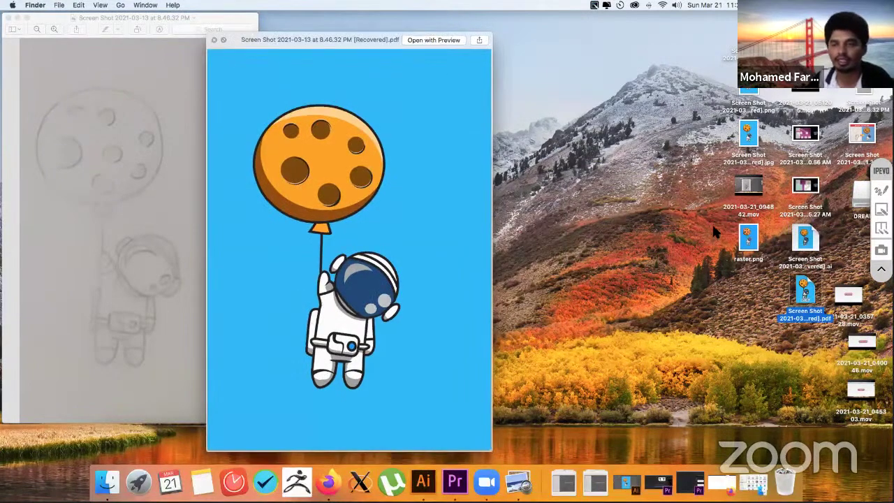
pyautogui.click(745, 238)
pyautogui.press('space')
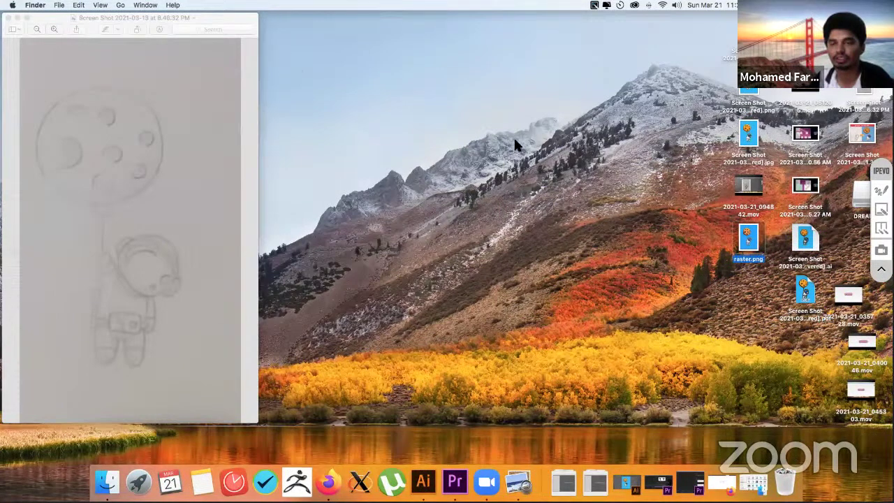
# - Open the recovered PDF in Preview, fit the whole drawing in view and place its window beside the sketch
pyautogui.doubleClick(803, 287)
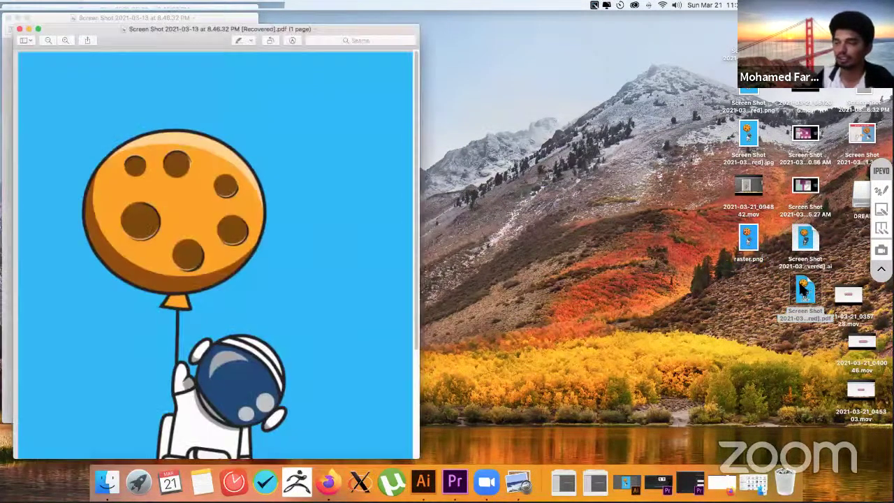
pyautogui.click(46, 40)
pyautogui.click(50, 40)
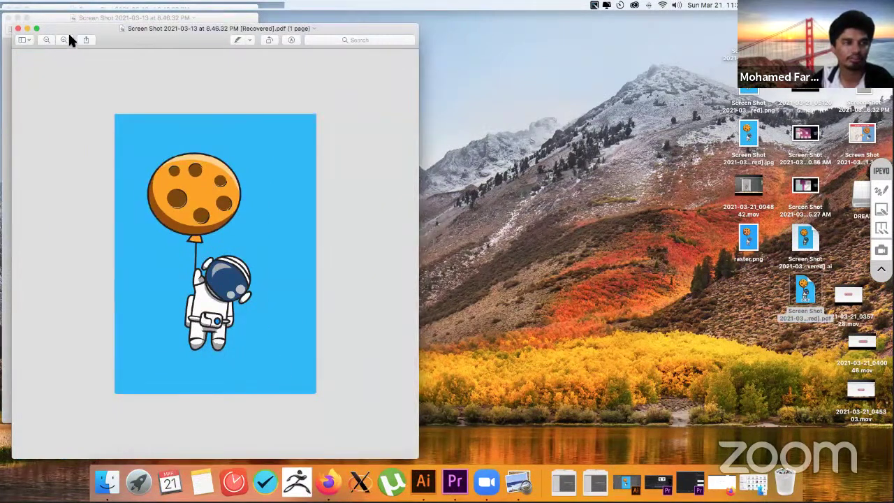
pyautogui.click(64, 39)
pyautogui.moveTo(103, 27); pyautogui.dragTo(293, 14)
# - Open raster.png and arrange its window next to the vector PDF so all three versions show side by side
pyautogui.doubleClick(748, 239)
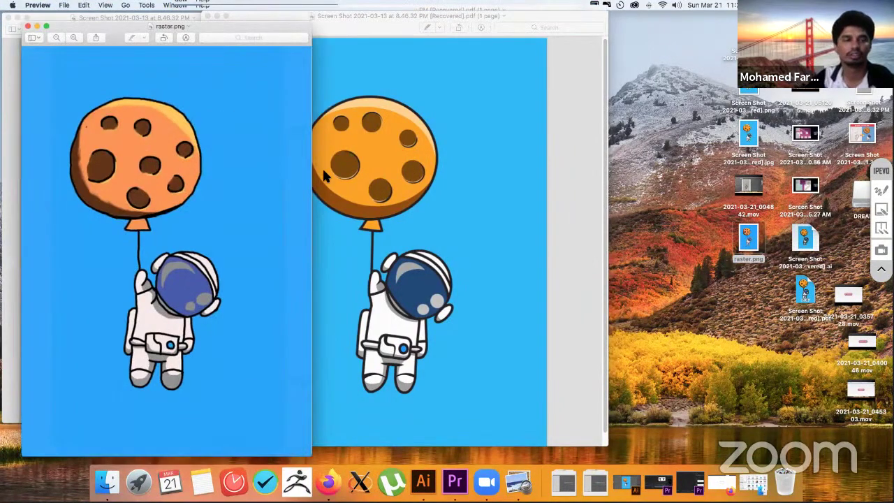
pyautogui.moveTo(111, 36); pyautogui.dragTo(611, 35)
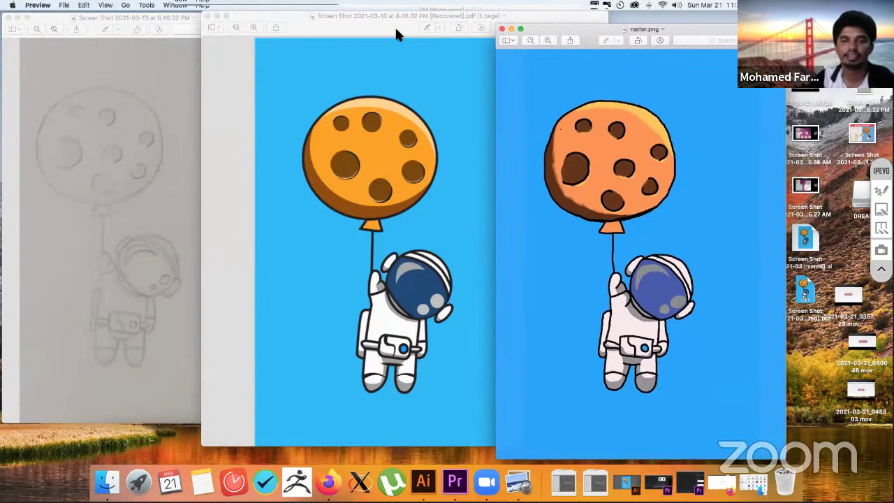
pyautogui.moveTo(382, 21); pyautogui.dragTo(372, 21)
pyautogui.click(610, 62)
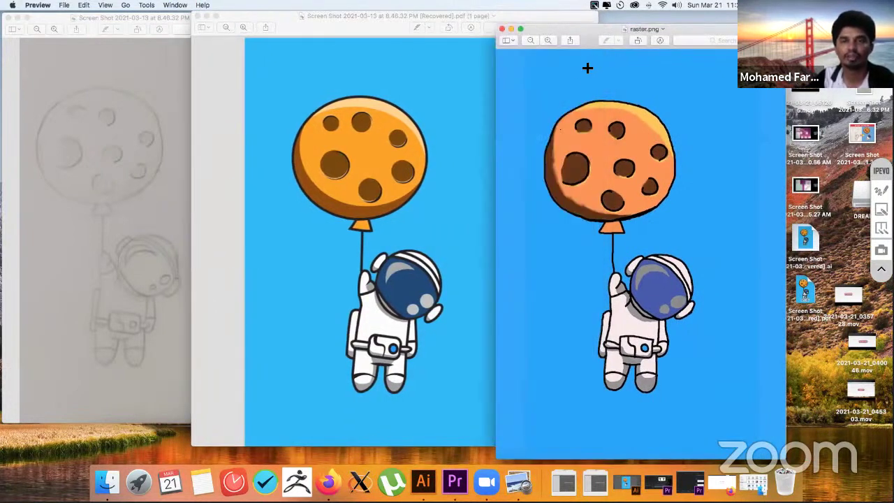
# - Examine the outline sharpness of the vector PDF at high magnification around the balloon knot and helmet, then restore the full view
pyautogui.click(277, 26)
pyautogui.click(242, 27)
pyautogui.click(242, 27)
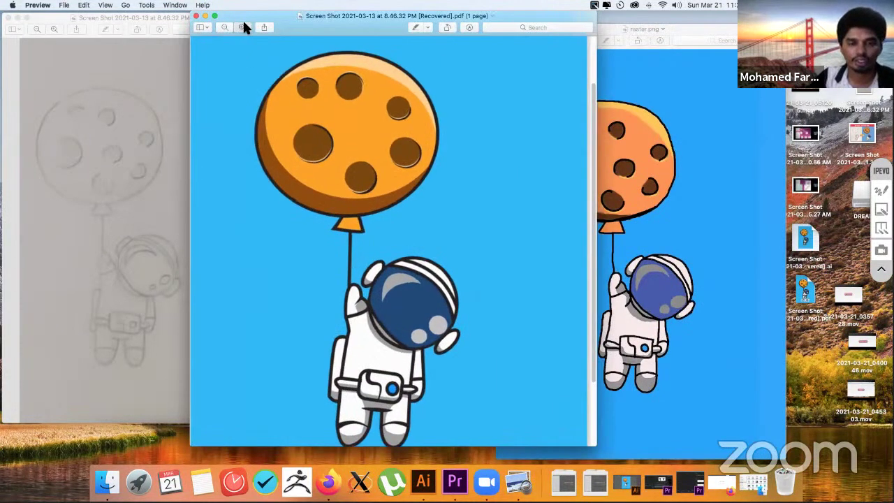
pyautogui.click(243, 27)
pyautogui.click(244, 23)
pyautogui.click(244, 24)
pyautogui.click(244, 23)
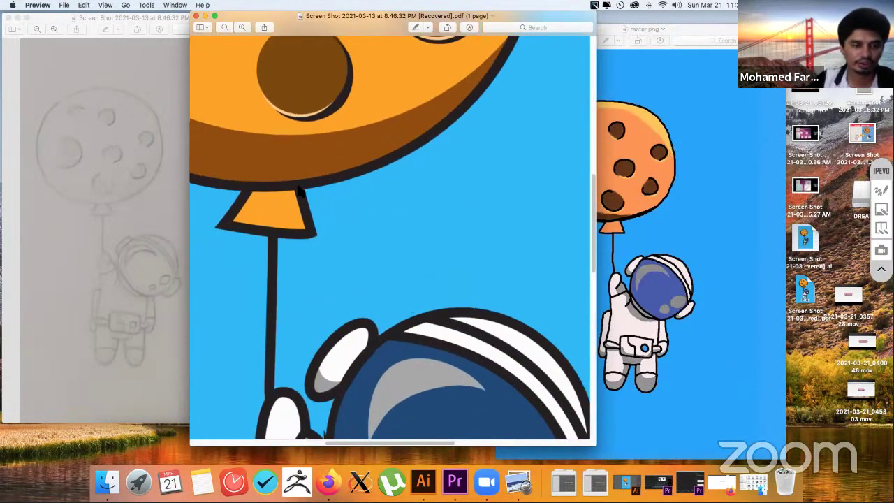
pyautogui.click(223, 27)
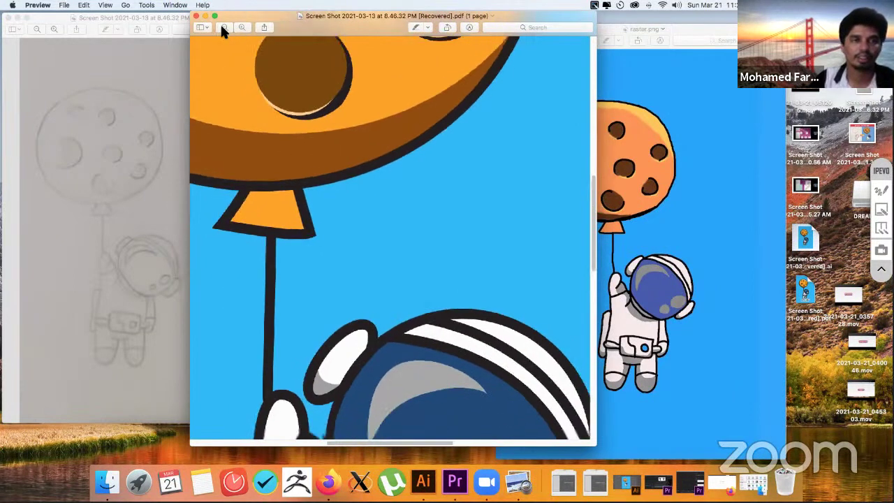
pyautogui.click(223, 27)
pyautogui.click(224, 27)
pyautogui.click(224, 27)
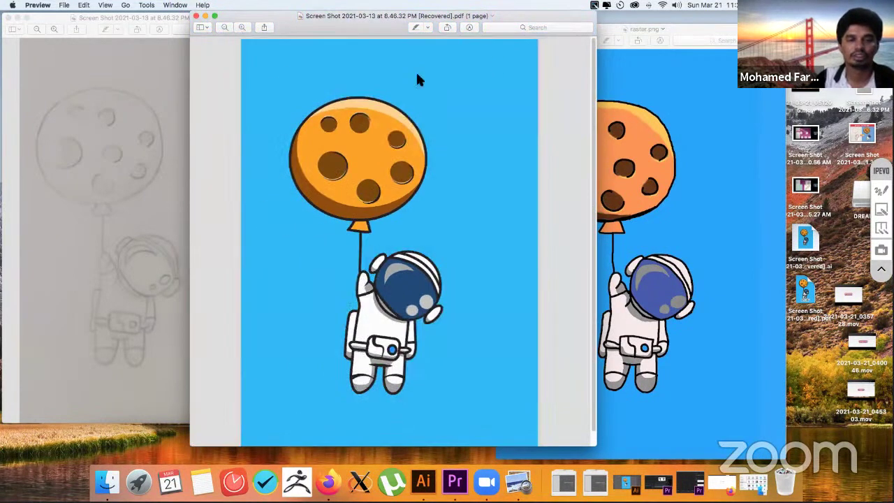
# - Magnify raster.png around the balloon knot and helmet to examine its outline quality
pyautogui.click(694, 112)
pyautogui.click(550, 41)
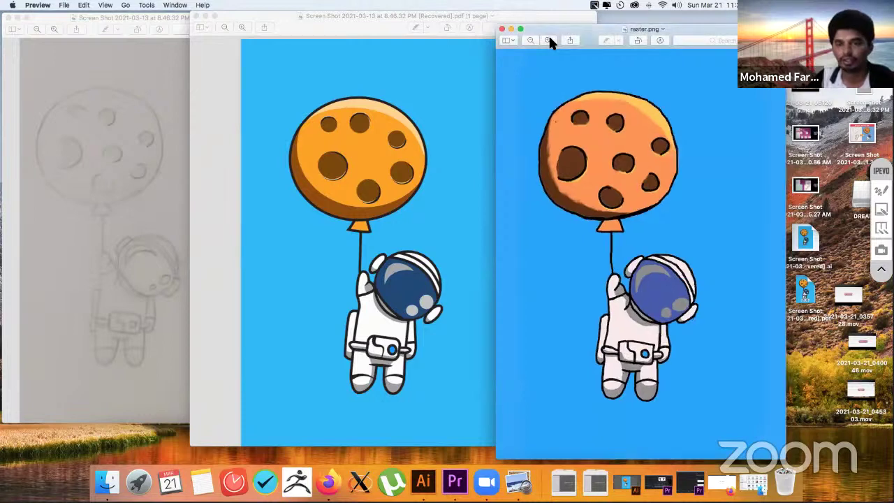
pyautogui.click(549, 40)
pyautogui.click(550, 40)
pyautogui.click(550, 40)
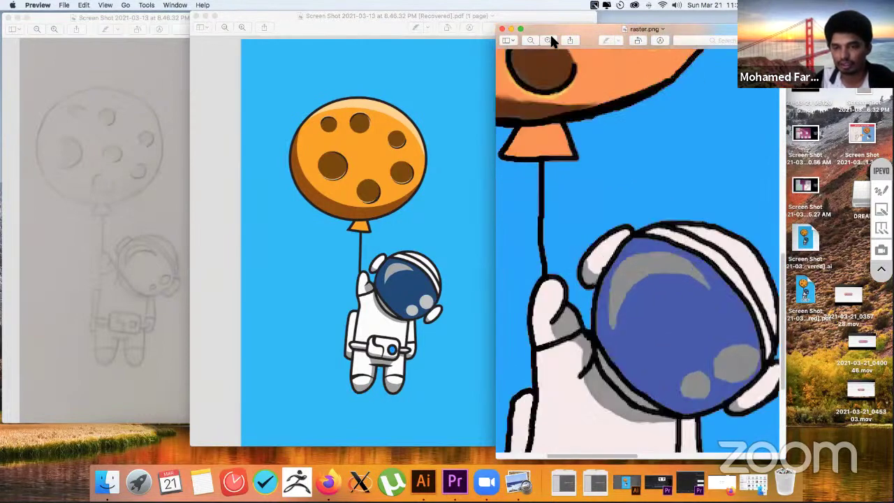